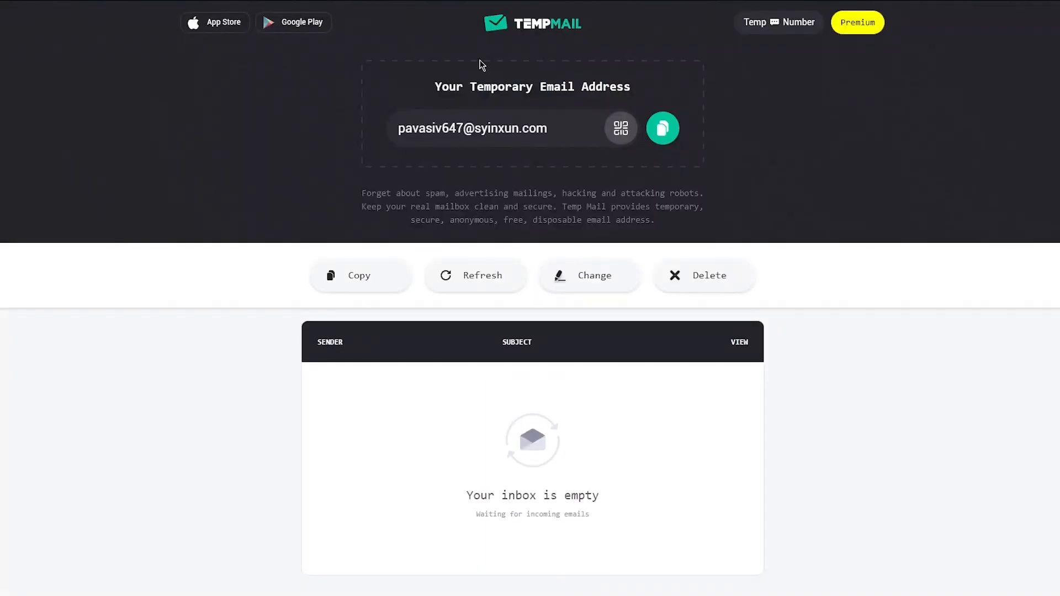
# - Copy the Temp Mail disposable address and return to the Airtable sign-up page
pyautogui.click(676, 131)
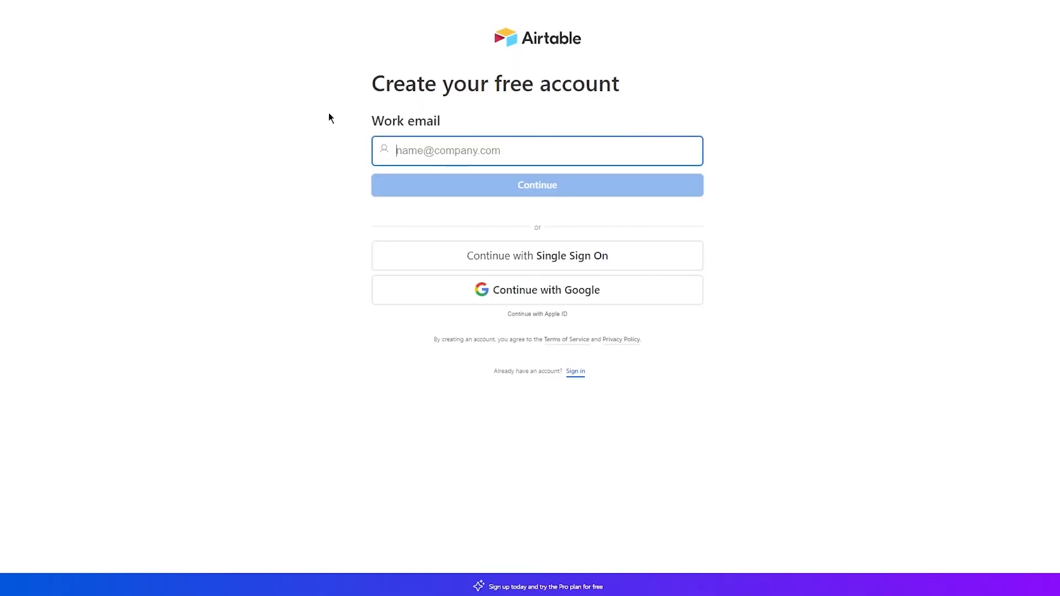
pyautogui.click(435, 143)
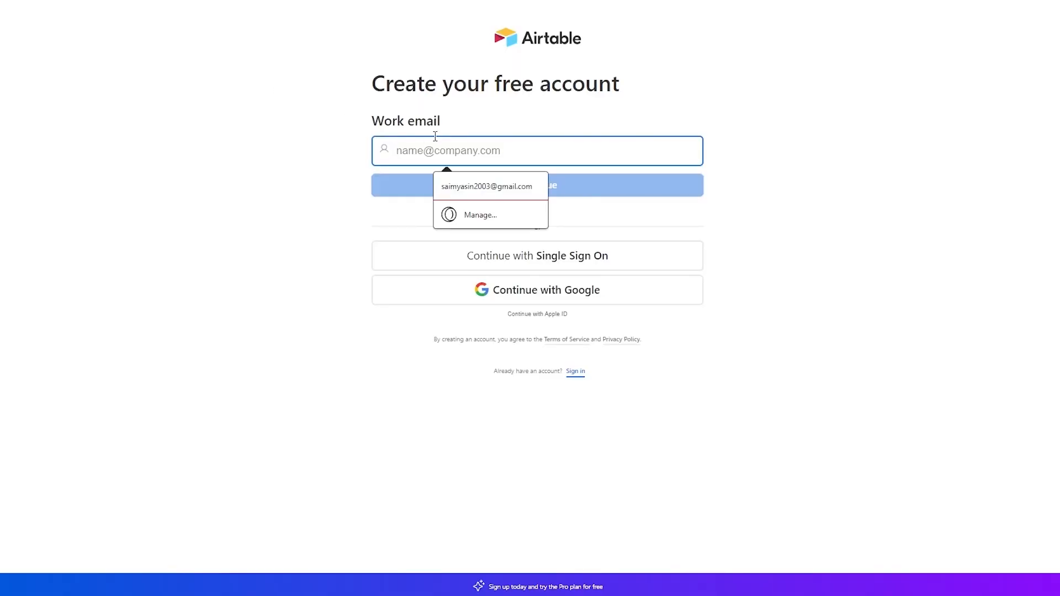
# - Register with the pasted temporary email, the autofilled full name, and a password
pyautogui.hotkey('ctrl', 'v')
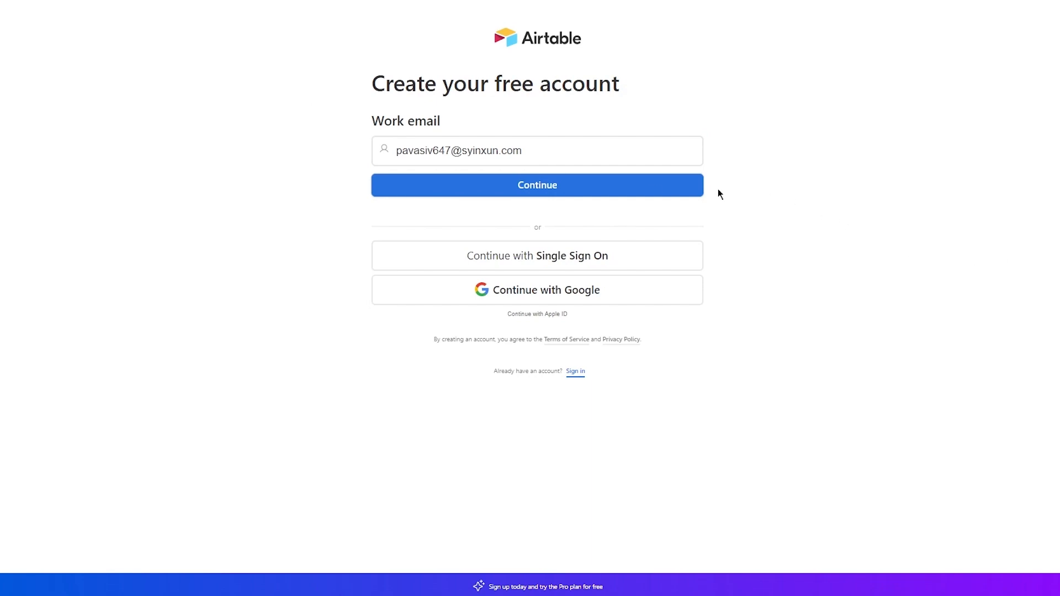
pyautogui.click(592, 189)
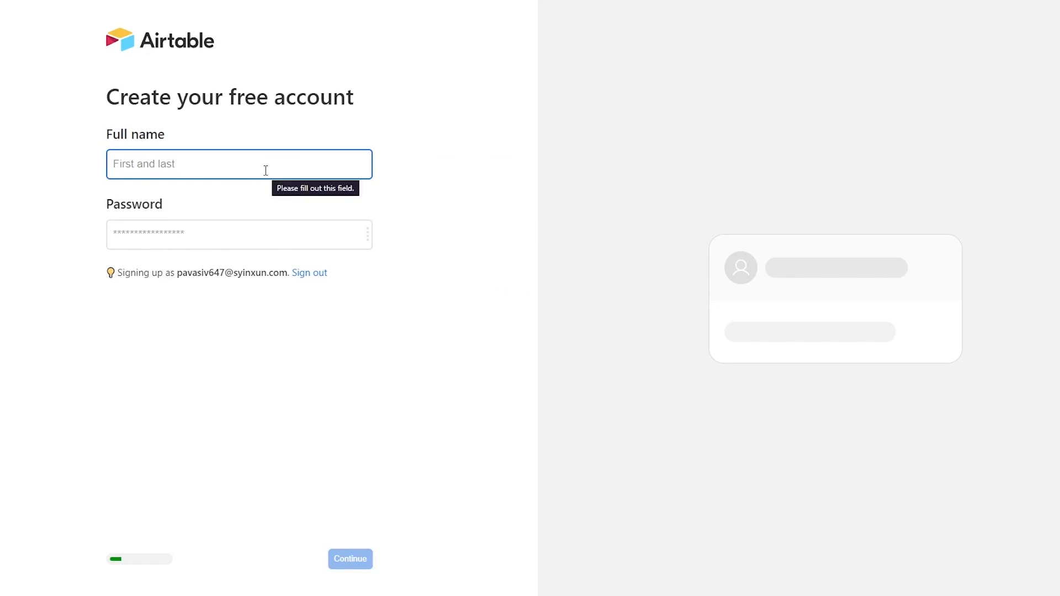
pyautogui.write('John')
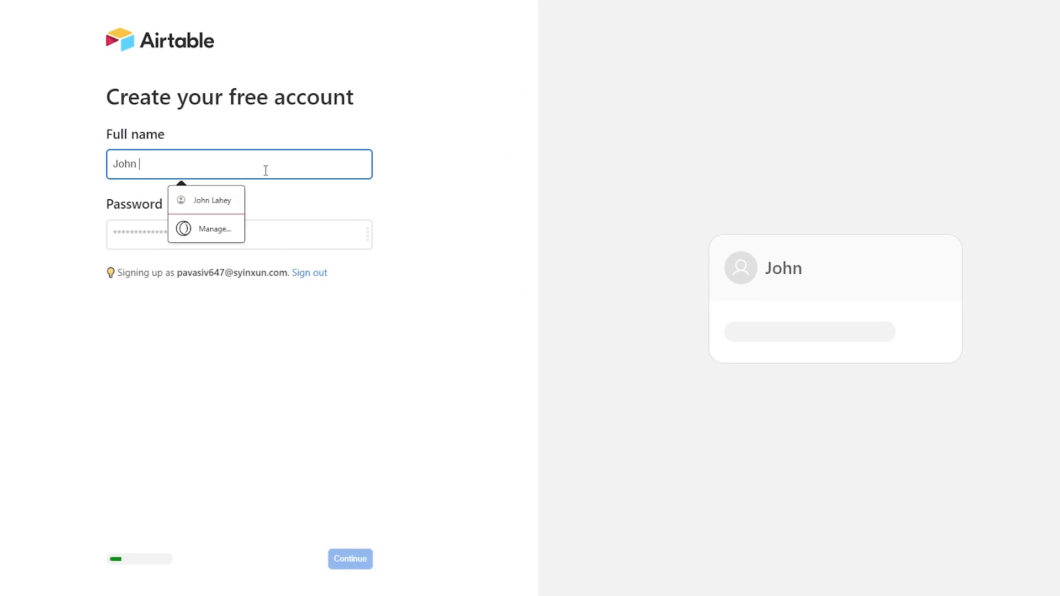
pyautogui.press('Down')
pyautogui.press('Return')
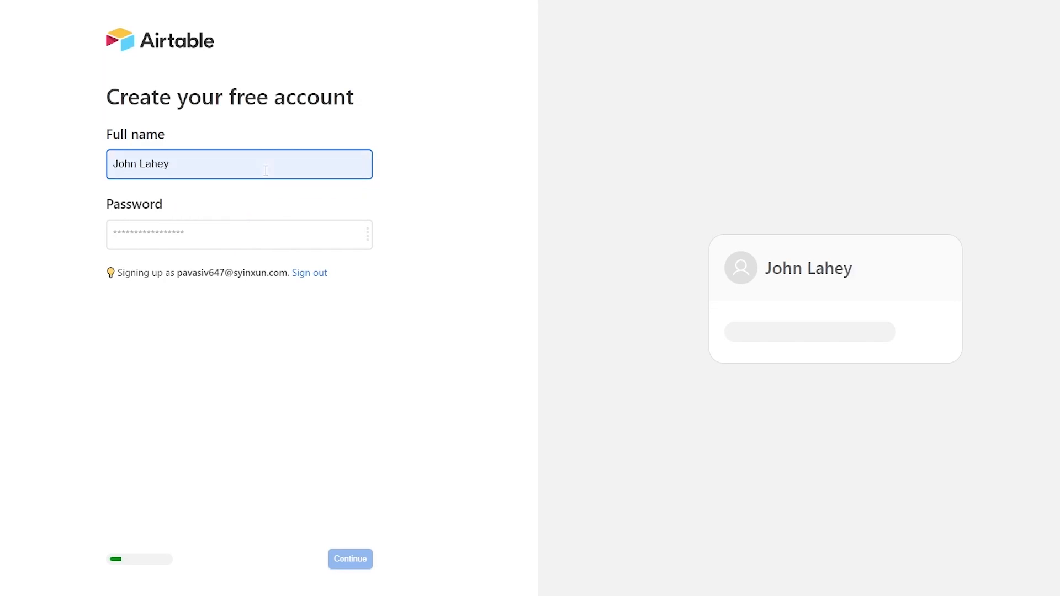
pyautogui.click(232, 239)
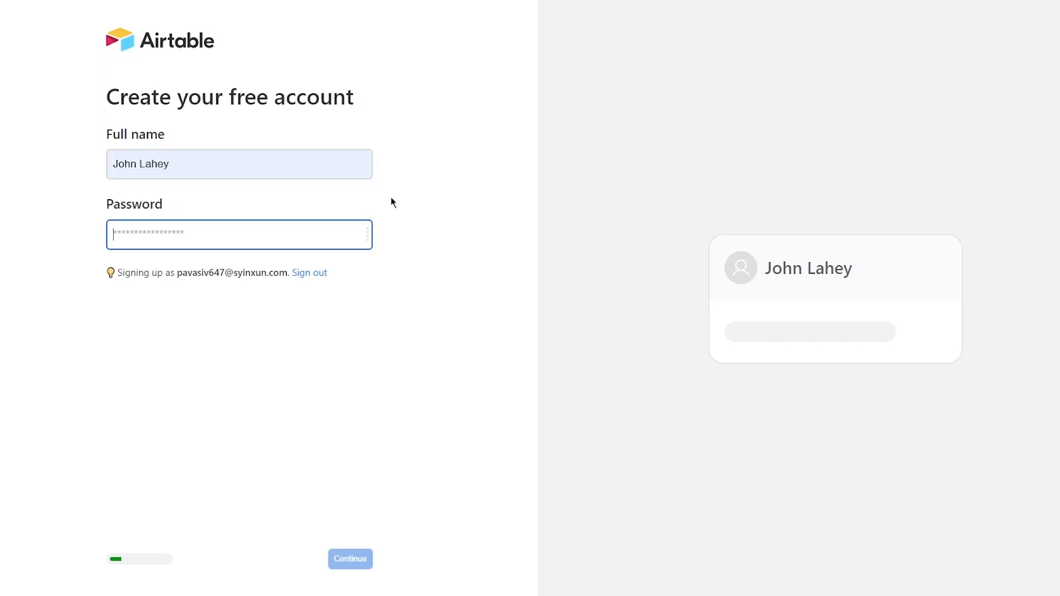
pyautogui.write('*********')
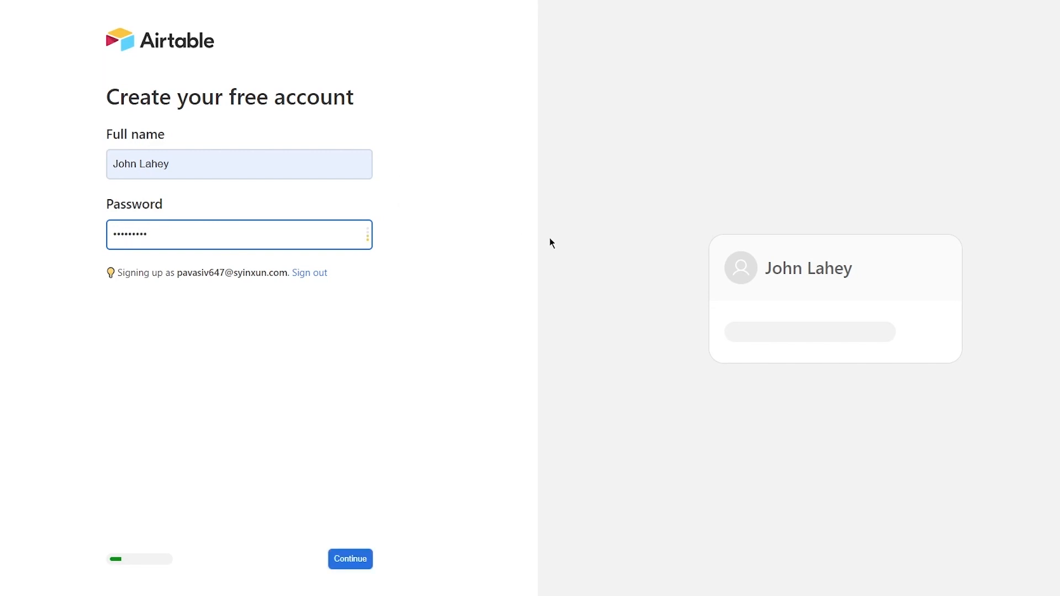
pyautogui.click(359, 559)
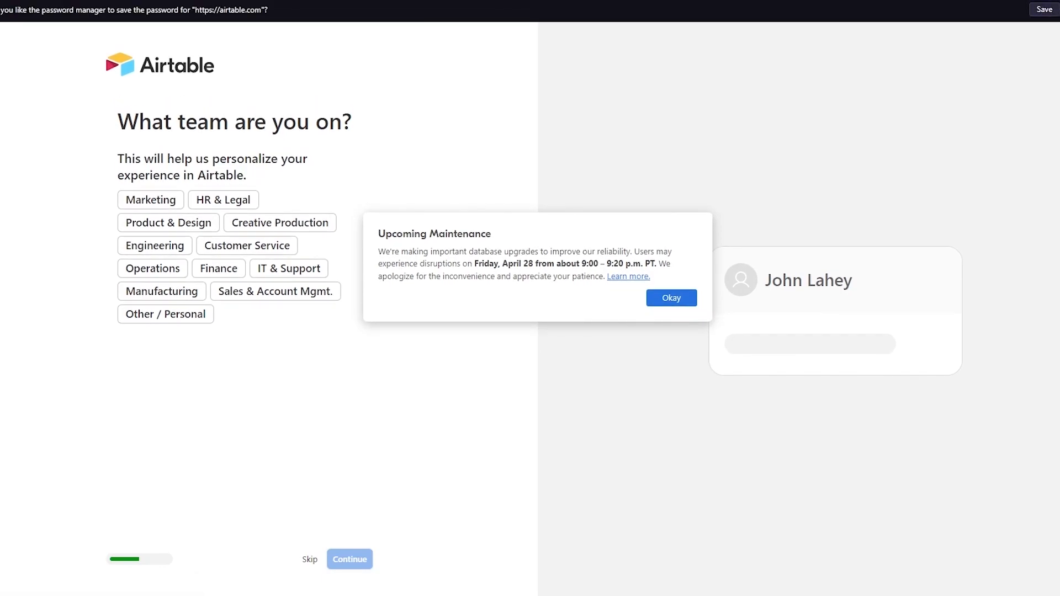
# - Dismiss the Upcoming Maintenance notice and select IT & Support as the team
pyautogui.click(667, 298)
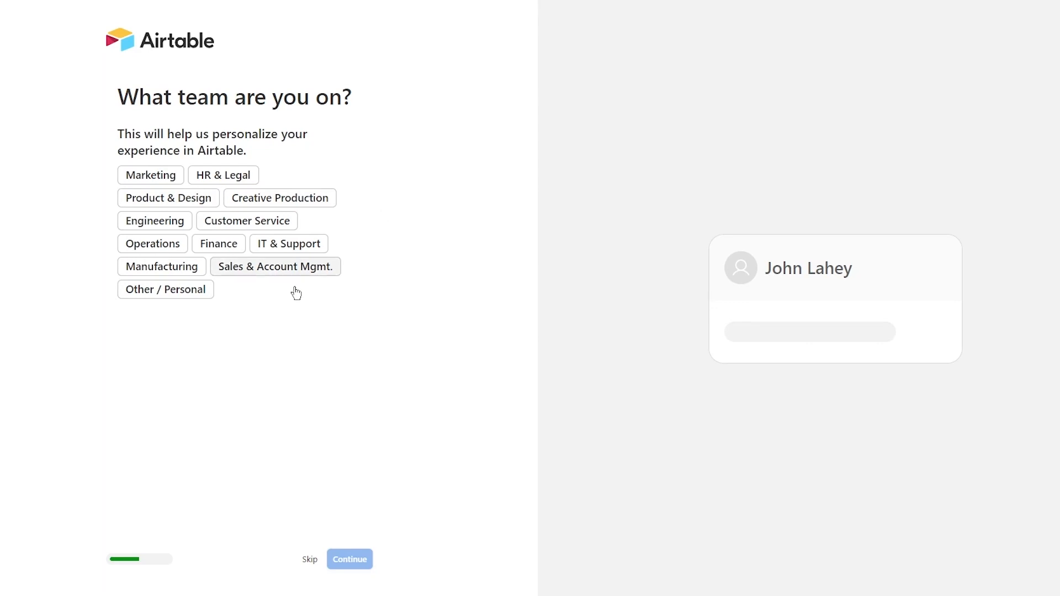
pyautogui.click(291, 250)
pyautogui.click(355, 560)
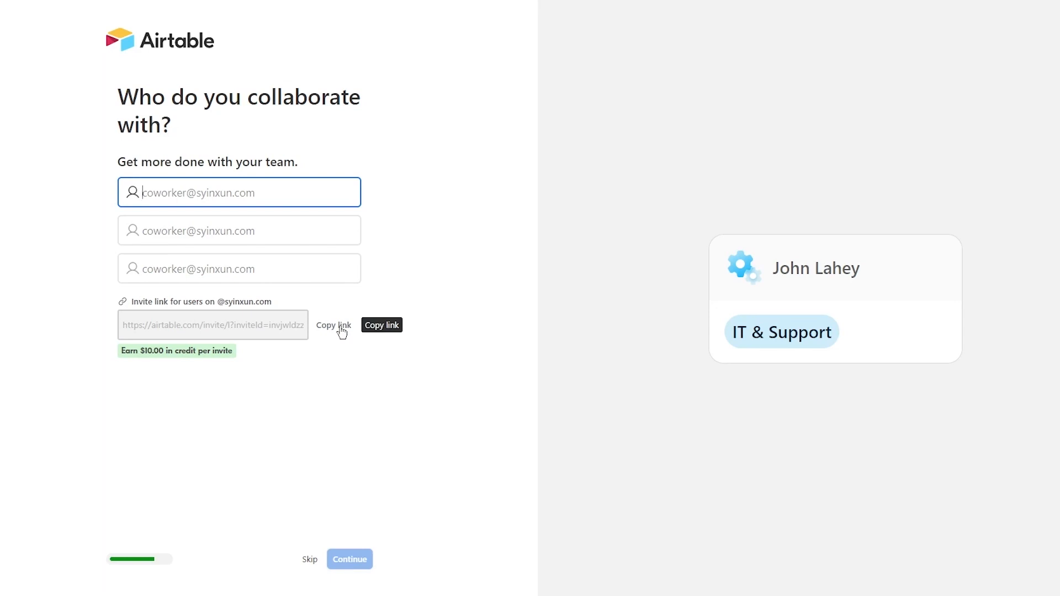
# - Leave the coworker email fields blank and skip the invite step
pyautogui.click(405, 353)
pyautogui.click(309, 559)
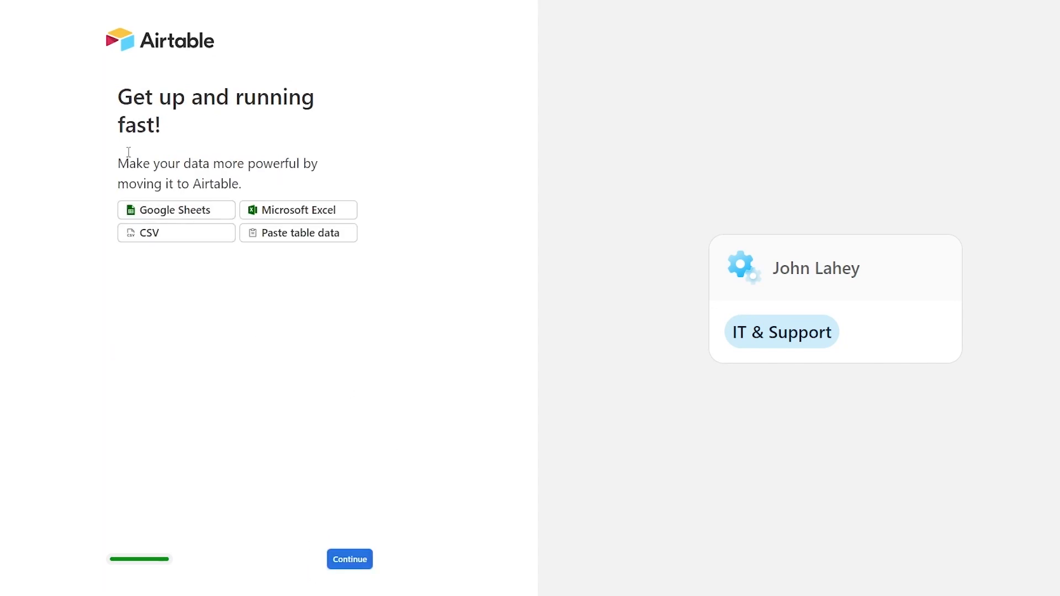
# - Read over the Google Sheets, Excel and CSV import options, then continue without importing
pyautogui.moveTo(117, 90); pyautogui.dragTo(373, 118)
pyautogui.click(146, 163)
pyautogui.moveTo(99, 164); pyautogui.dragTo(359, 187)
pyautogui.click(435, 168)
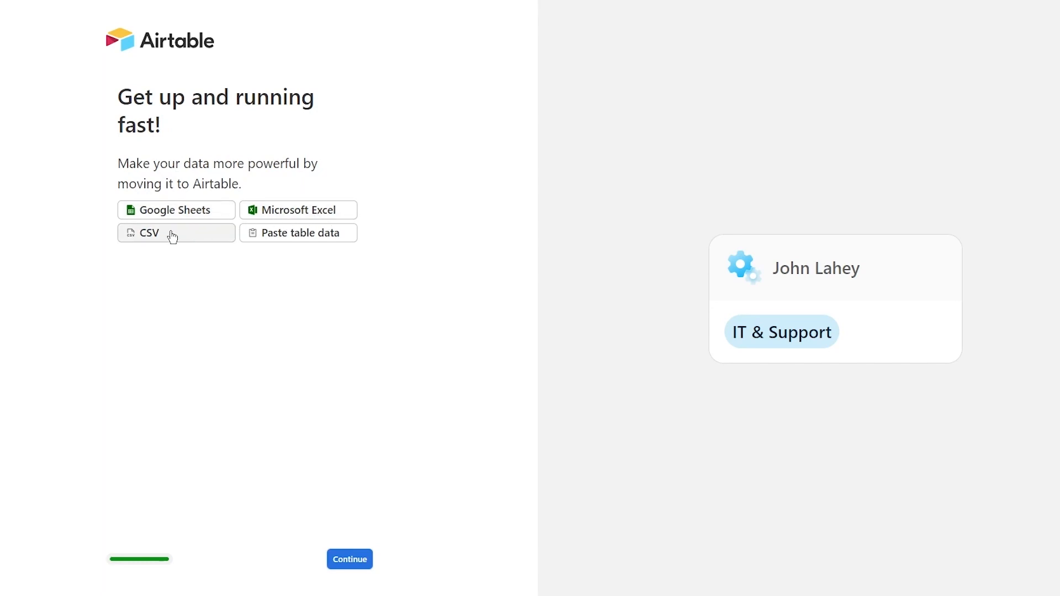
pyautogui.moveTo(32, 198); pyautogui.dragTo(279, 266)
pyautogui.click(436, 269)
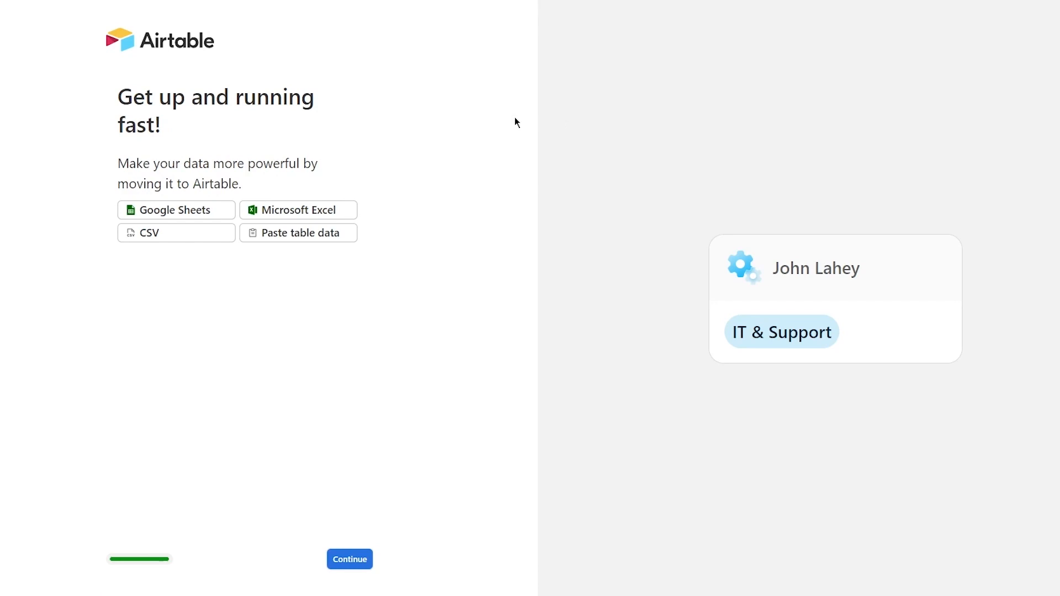
pyautogui.moveTo(176, 97); pyautogui.dragTo(338, 225)
pyautogui.click(426, 155)
pyautogui.click(345, 560)
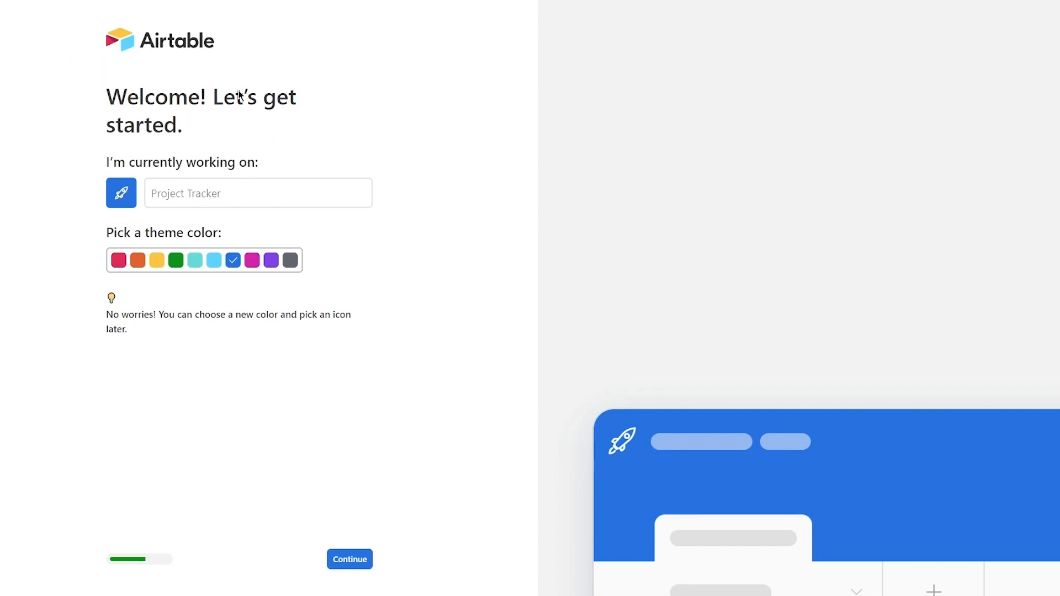
# - Enter 'Coding an App' as the project name, pick the purple theme, and continue
pyautogui.click(204, 203)
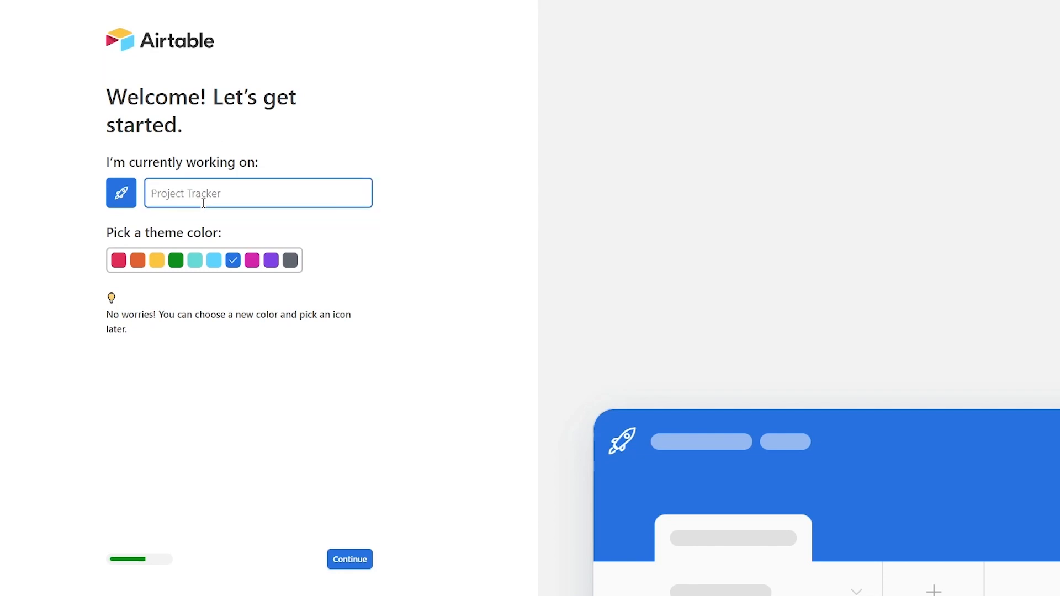
pyautogui.write('C')
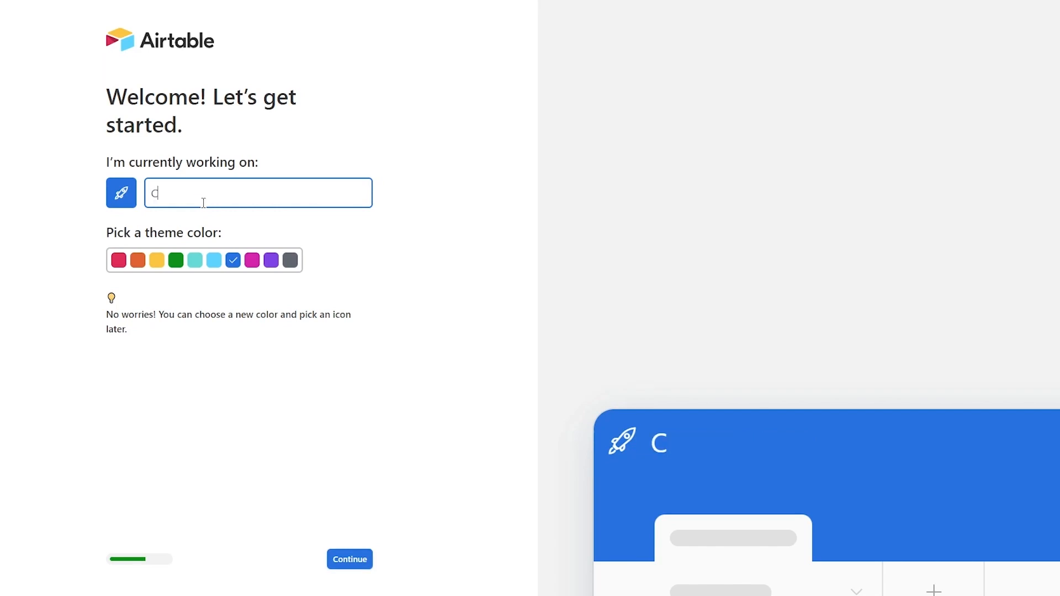
pyautogui.write('oding an App')
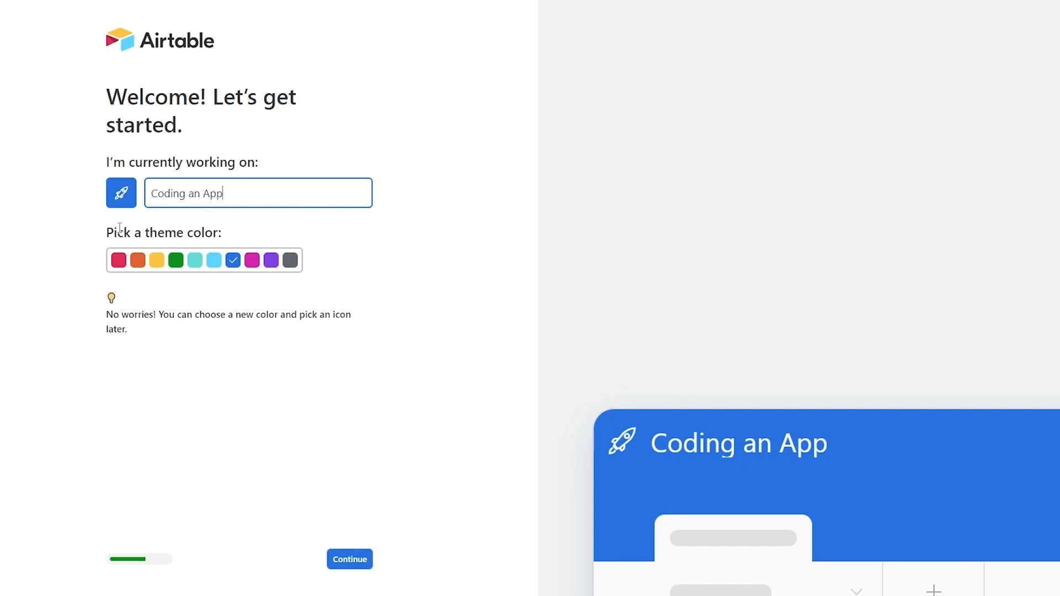
pyautogui.click(214, 260)
pyautogui.click(271, 260)
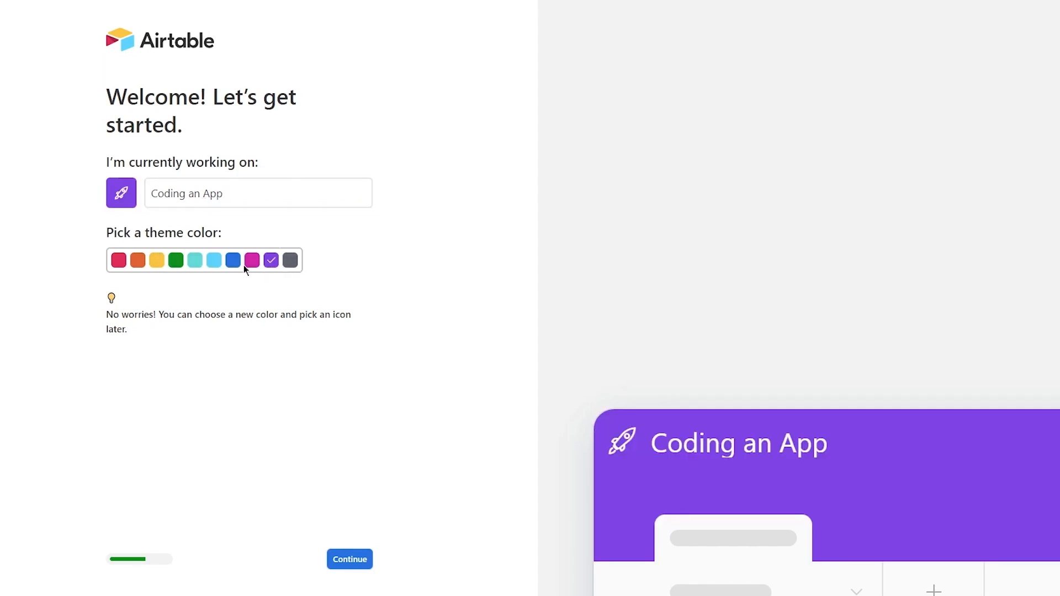
pyautogui.click(350, 559)
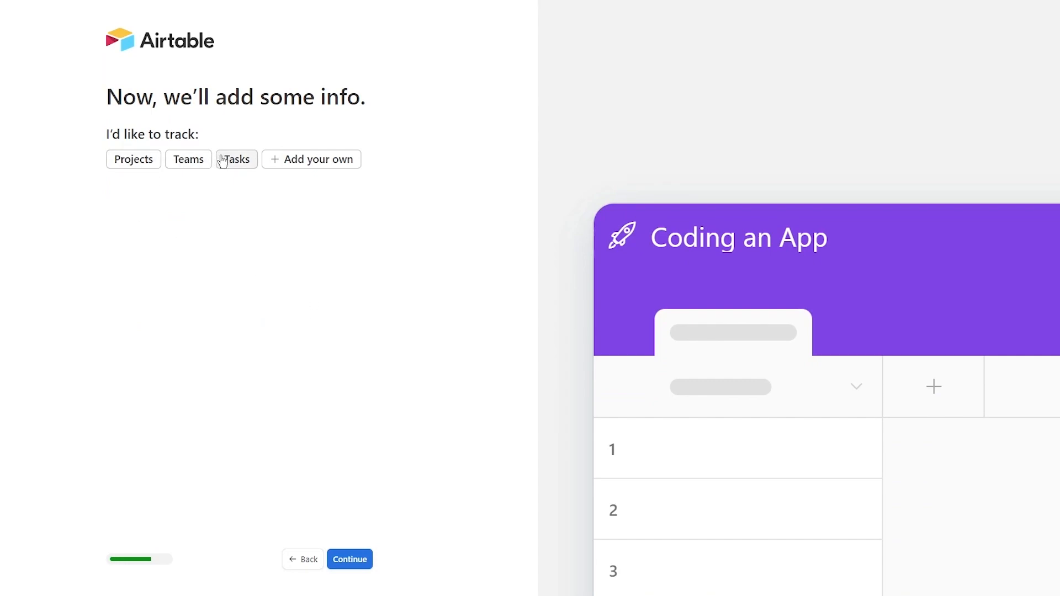
# - Compare the Projects, Teams and Tasks options and review the default project names
pyautogui.click(188, 160)
pyautogui.click(238, 160)
pyautogui.click(135, 160)
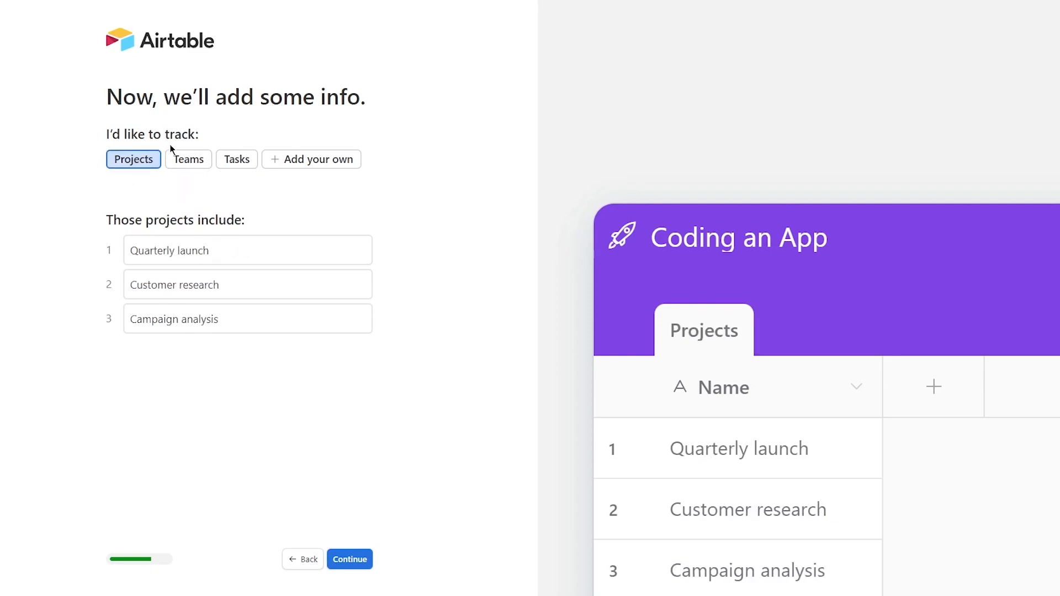
pyautogui.click(188, 160)
pyautogui.click(132, 164)
pyautogui.moveTo(109, 220); pyautogui.dragTo(323, 356)
pyautogui.click(323, 356)
pyautogui.moveTo(132, 248); pyautogui.dragTo(364, 372)
pyautogui.click(317, 360)
pyautogui.click(186, 285)
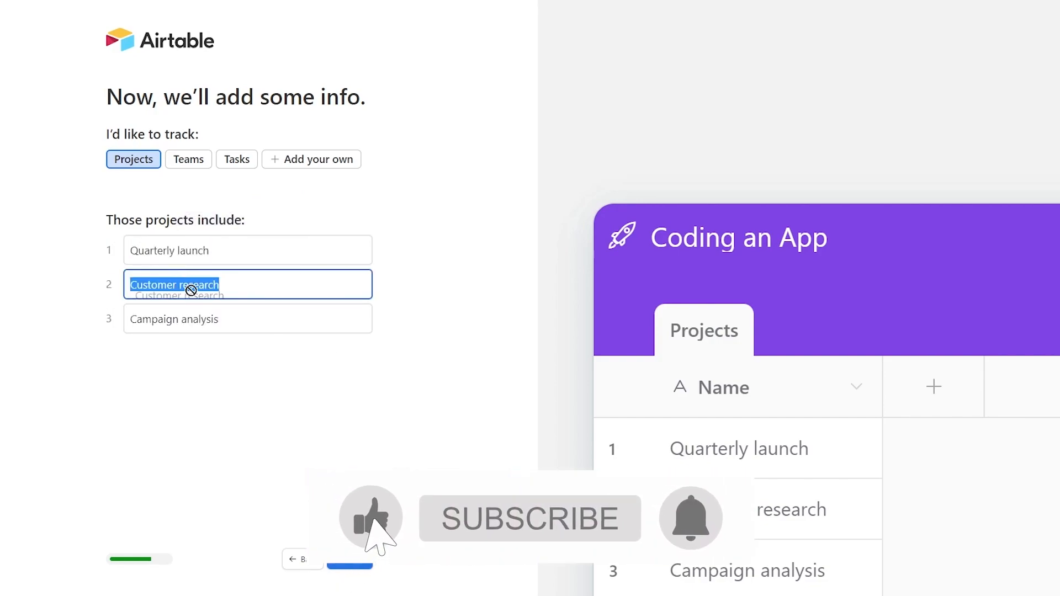
pyautogui.click(246, 337)
pyautogui.click(242, 323)
pyautogui.click(235, 319)
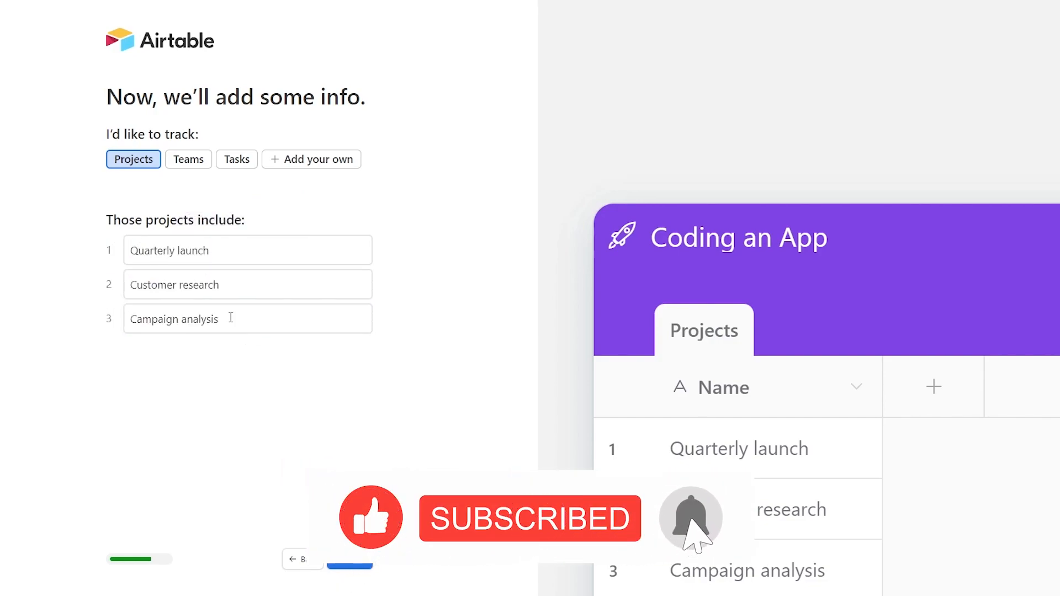
# - Look over the sample teams and tasks, then settle on tracking Projects and continue
pyautogui.click(192, 164)
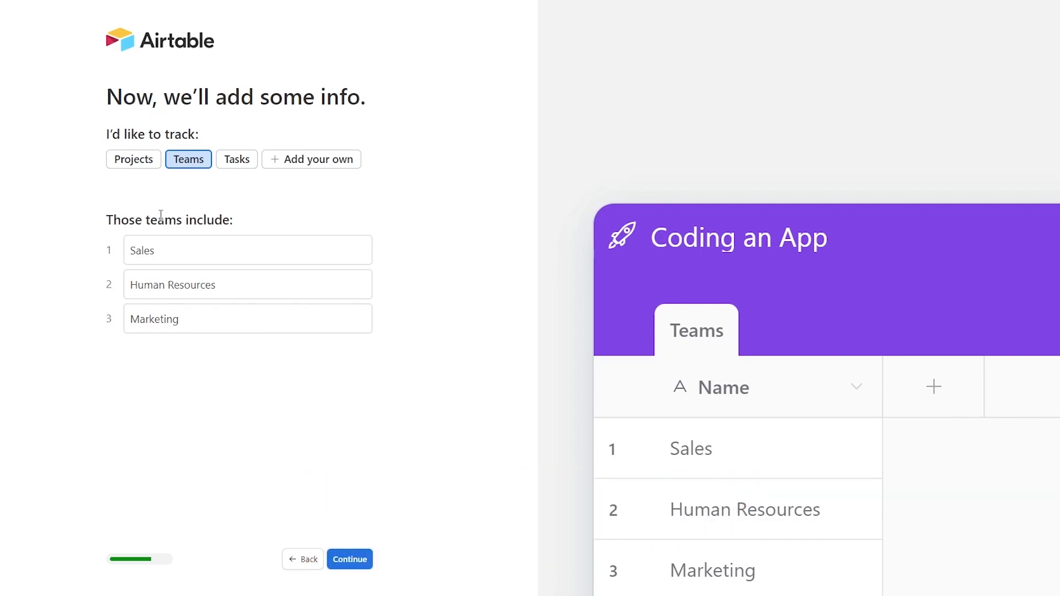
pyautogui.click(233, 282)
pyautogui.click(246, 327)
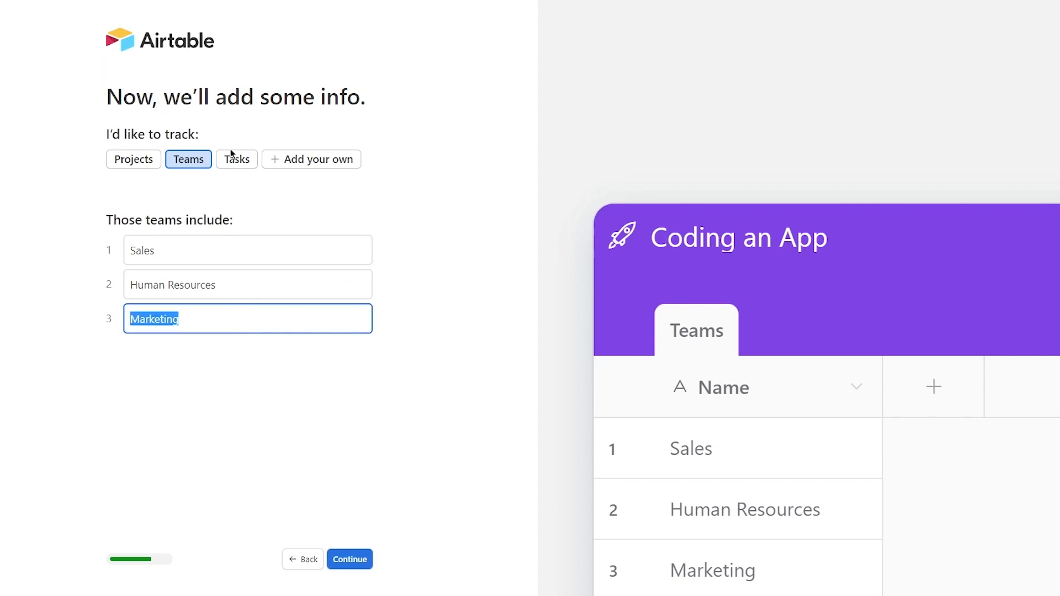
pyautogui.click(231, 152)
pyautogui.click(273, 242)
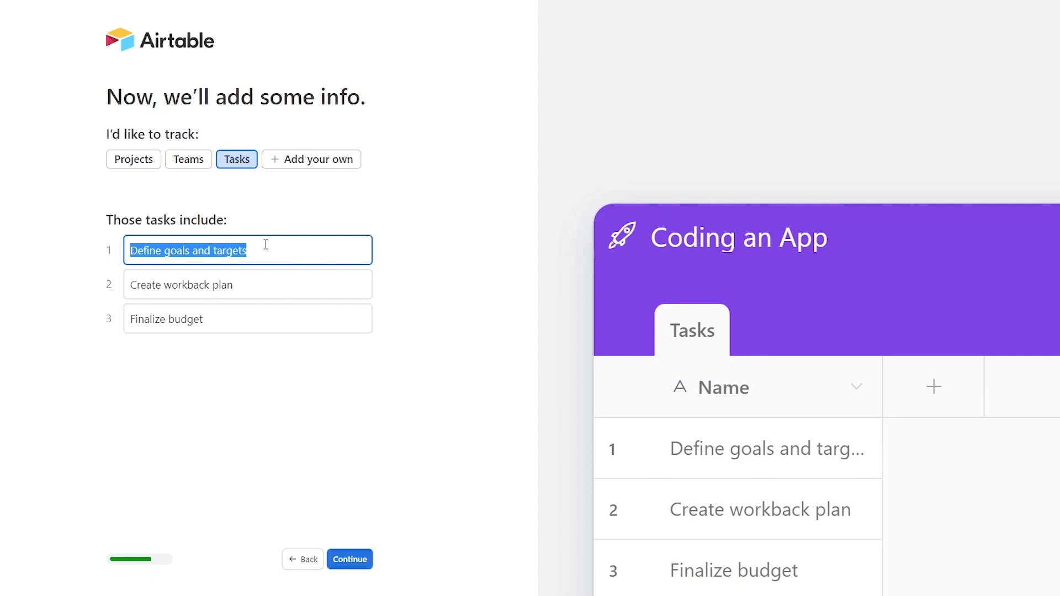
pyautogui.click(264, 289)
pyautogui.click(276, 314)
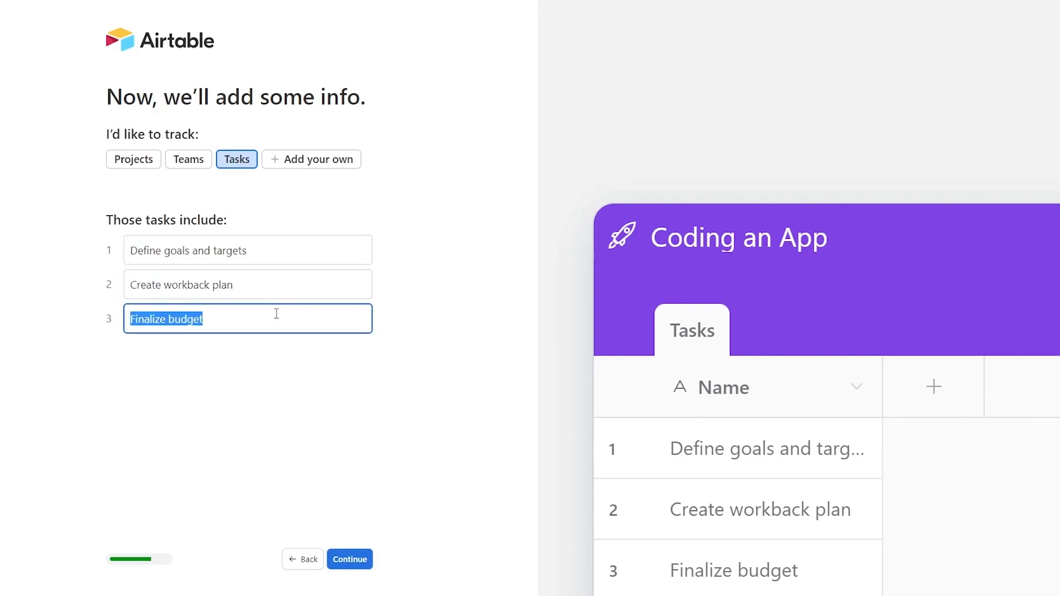
pyautogui.click(332, 185)
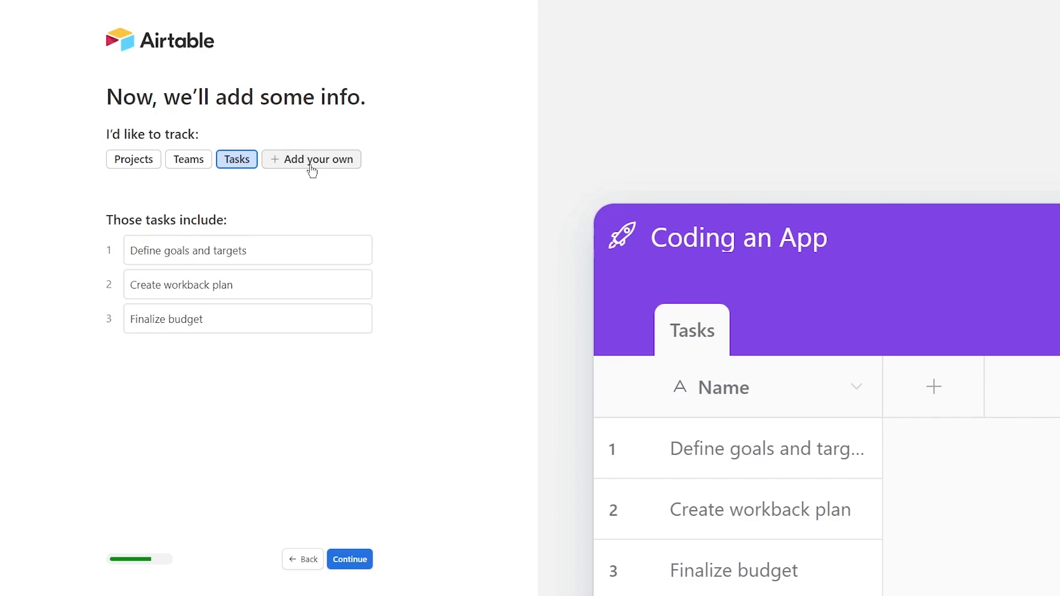
pyautogui.click(121, 161)
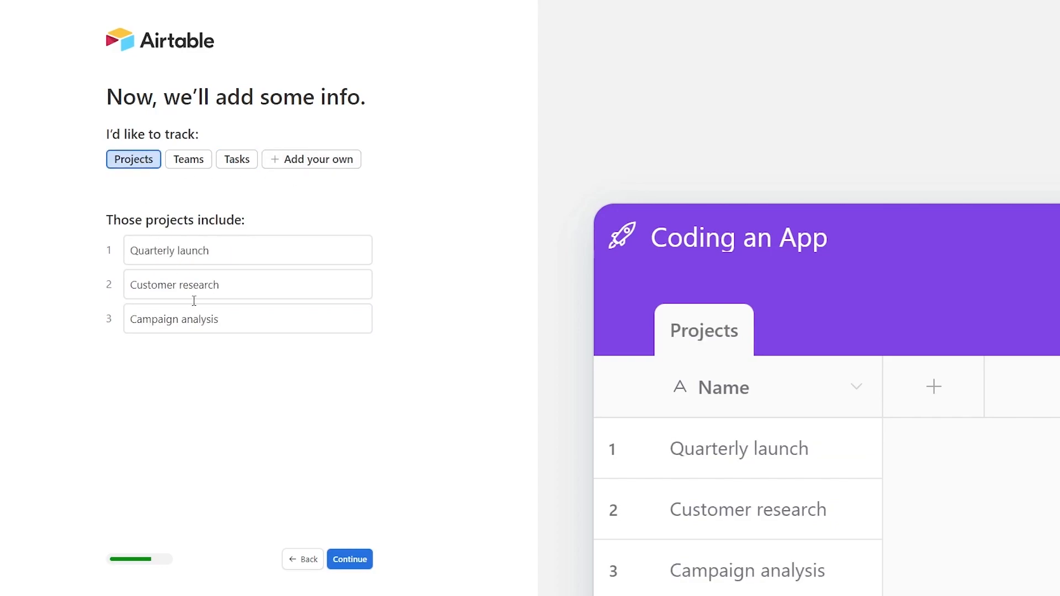
pyautogui.click(350, 557)
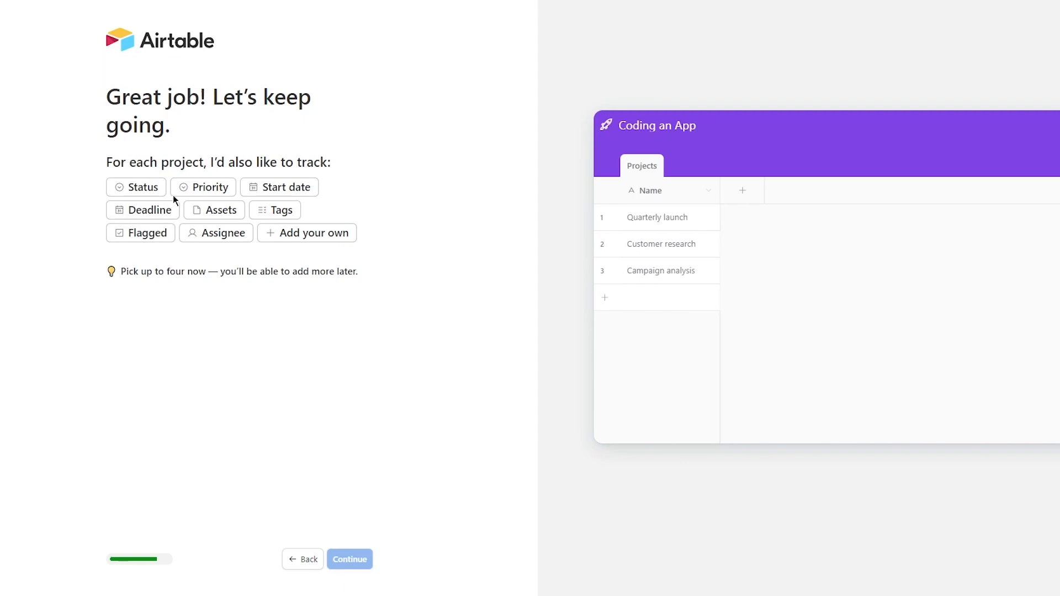
# - Add Status, Priority, Start date and Deadline fields to the projects
pyautogui.moveTo(91, 177); pyautogui.dragTo(376, 280)
pyautogui.click(406, 248)
pyautogui.click(160, 190)
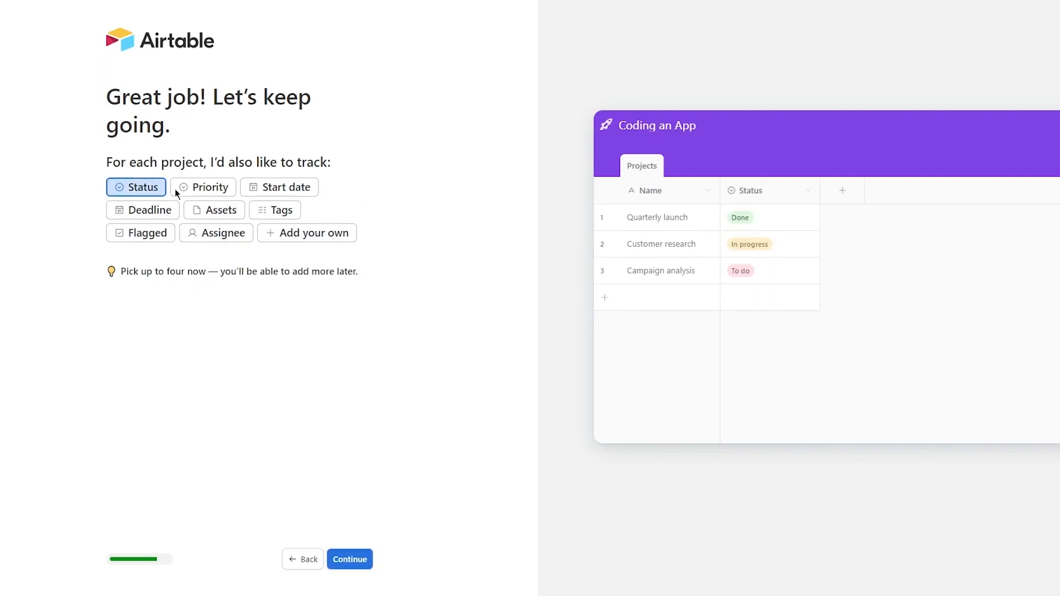
pyautogui.click(207, 187)
pyautogui.click(314, 190)
pyautogui.click(135, 210)
# - Reselect Status, Priority, Start date and Deadline, briefly trying Assignee, and confirm the fields
pyautogui.click(145, 188)
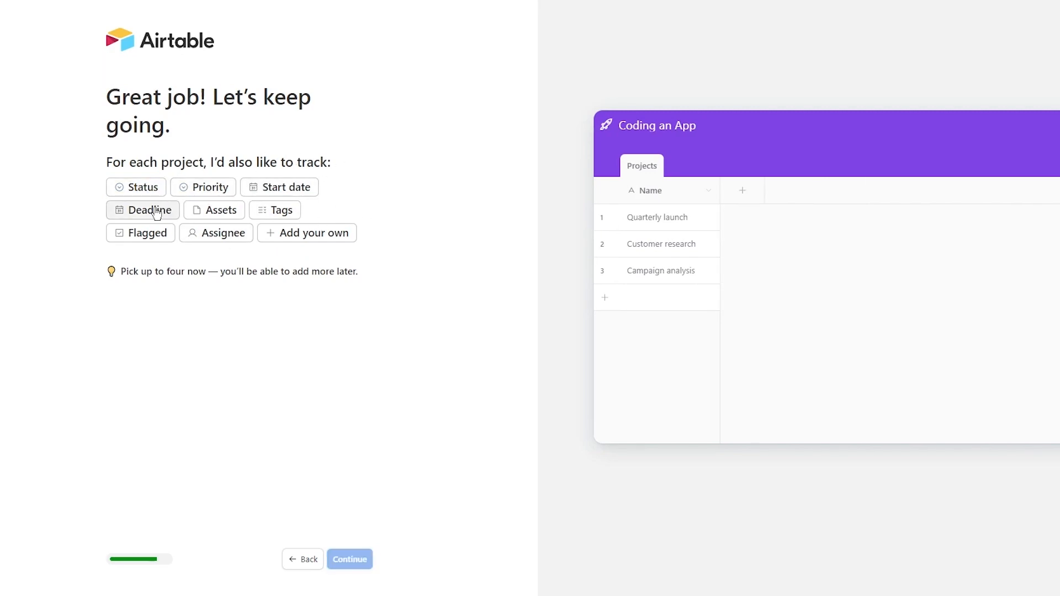
pyautogui.click(151, 189)
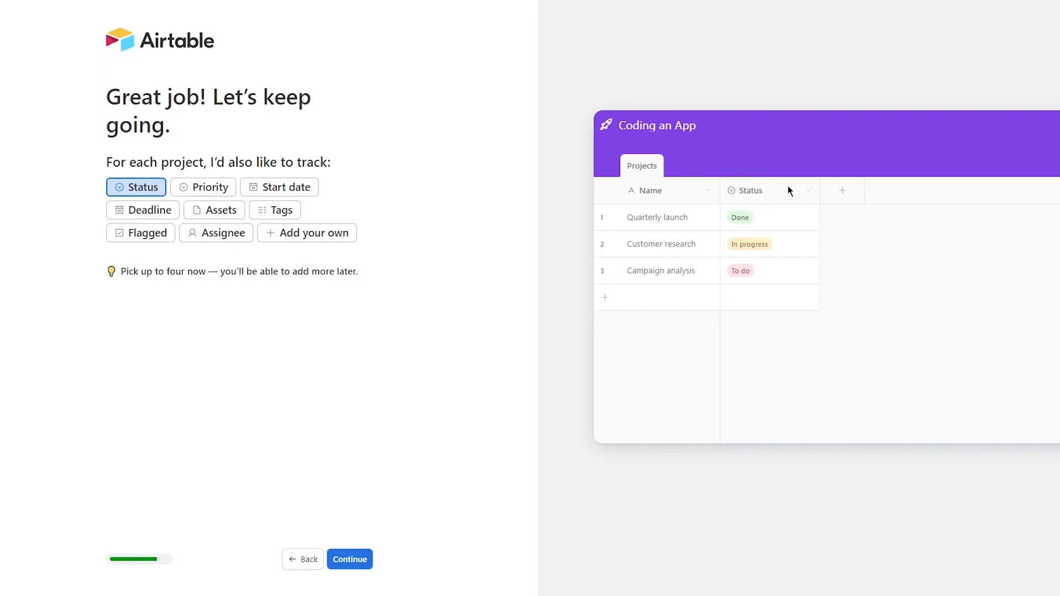
pyautogui.click(185, 192)
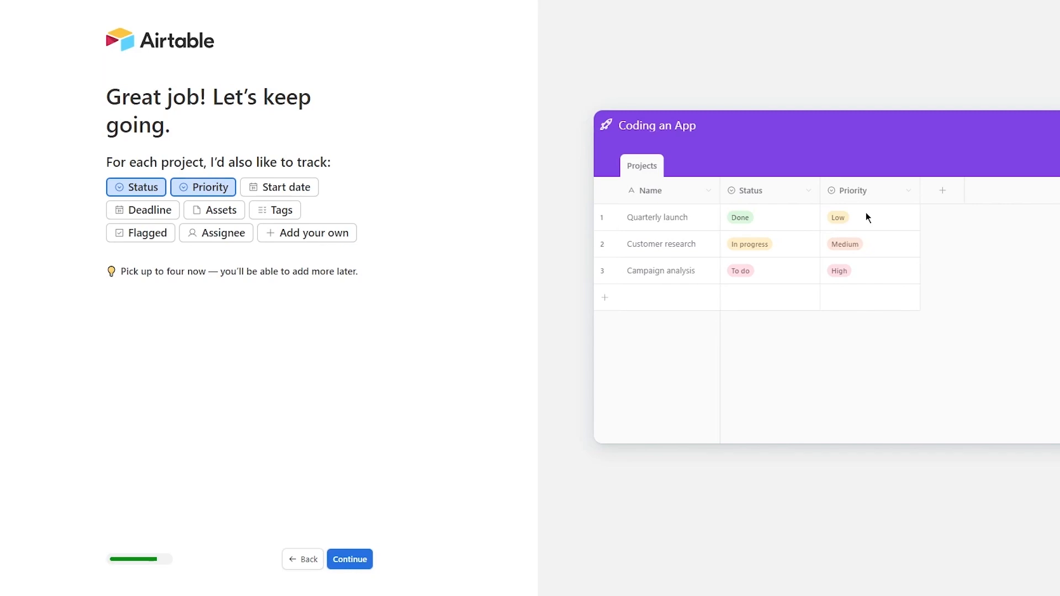
pyautogui.click(283, 193)
pyautogui.moveTo(912, 219); pyautogui.dragTo(1024, 290)
pyautogui.click(1023, 289)
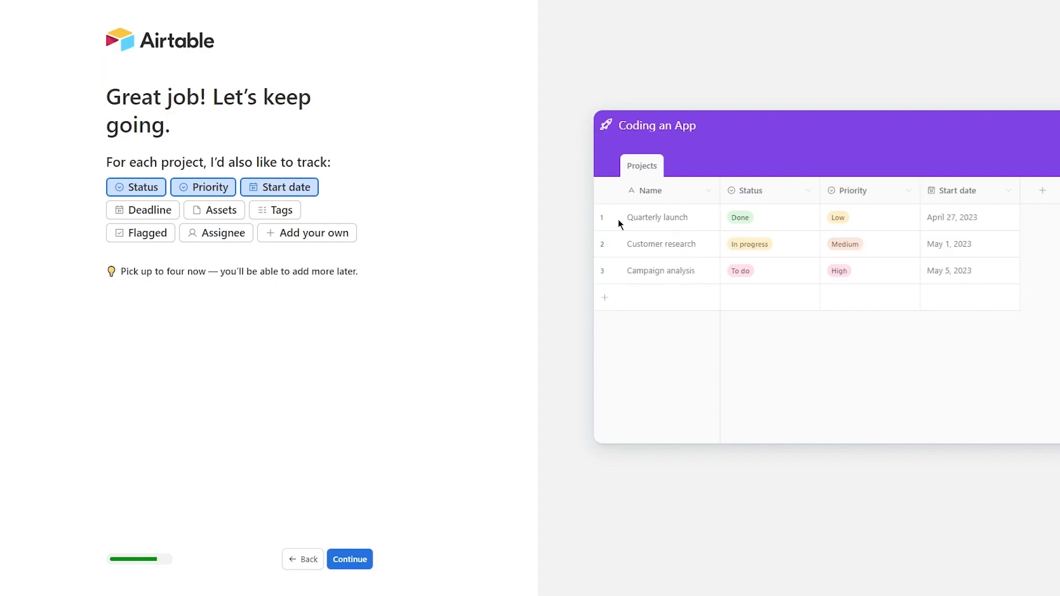
pyautogui.click(153, 216)
pyautogui.click(139, 210)
pyautogui.click(224, 234)
pyautogui.click(197, 232)
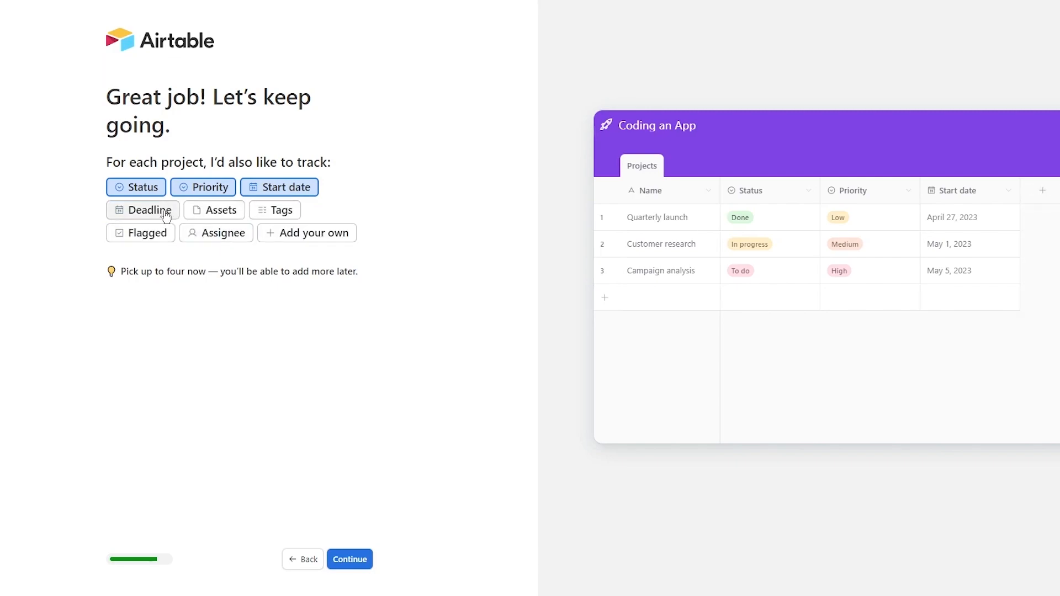
pyautogui.click(175, 216)
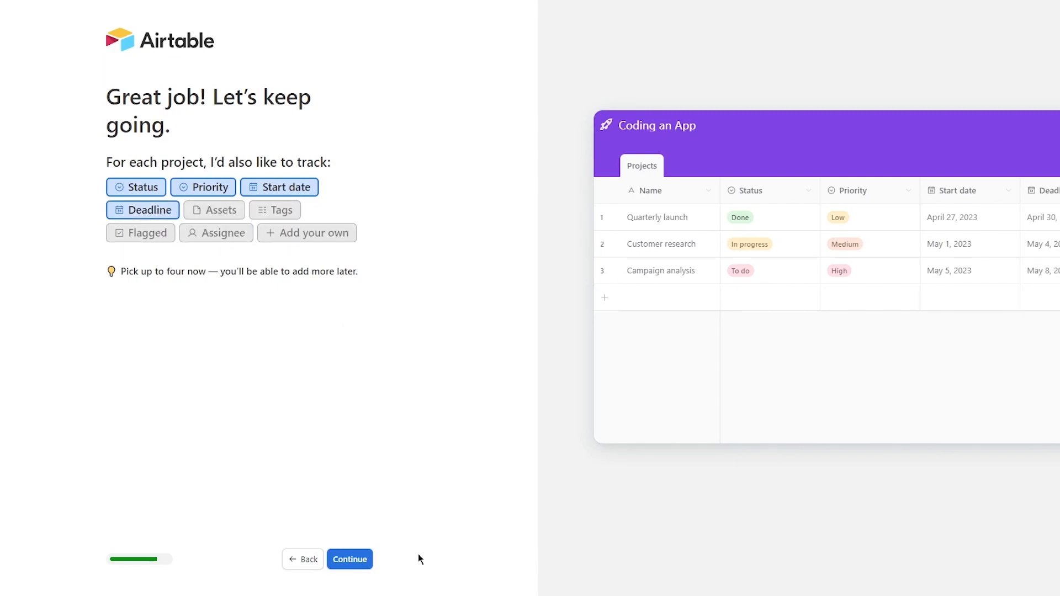
pyautogui.click(342, 561)
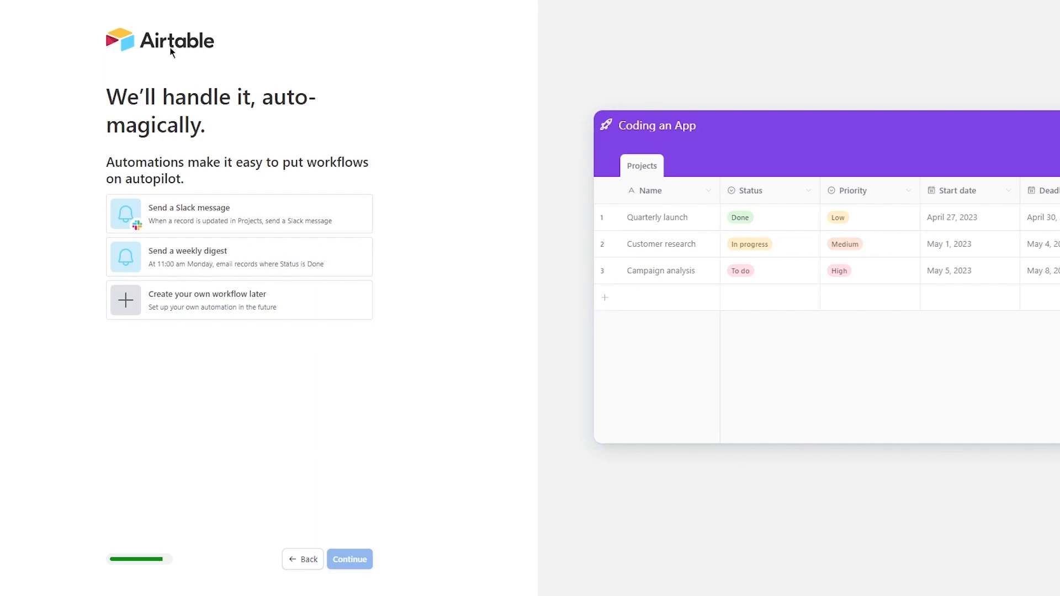
# - Choose 'Create your own workflow later' for automations and move to the views step
pyautogui.moveTo(108, 127); pyautogui.dragTo(373, 200)
pyautogui.click(374, 200)
pyautogui.moveTo(9, 210); pyautogui.dragTo(362, 371)
pyautogui.moveTo(44, 187); pyautogui.dragTo(328, 344)
pyautogui.click(406, 314)
pyautogui.moveTo(104, 192); pyautogui.dragTo(438, 333)
pyautogui.click(438, 333)
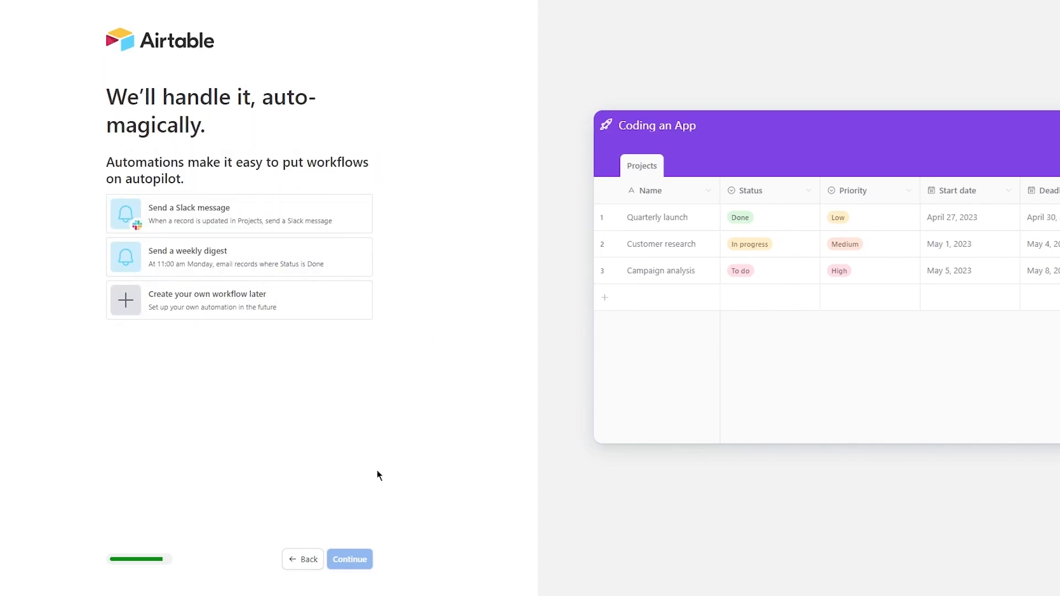
pyautogui.click(210, 298)
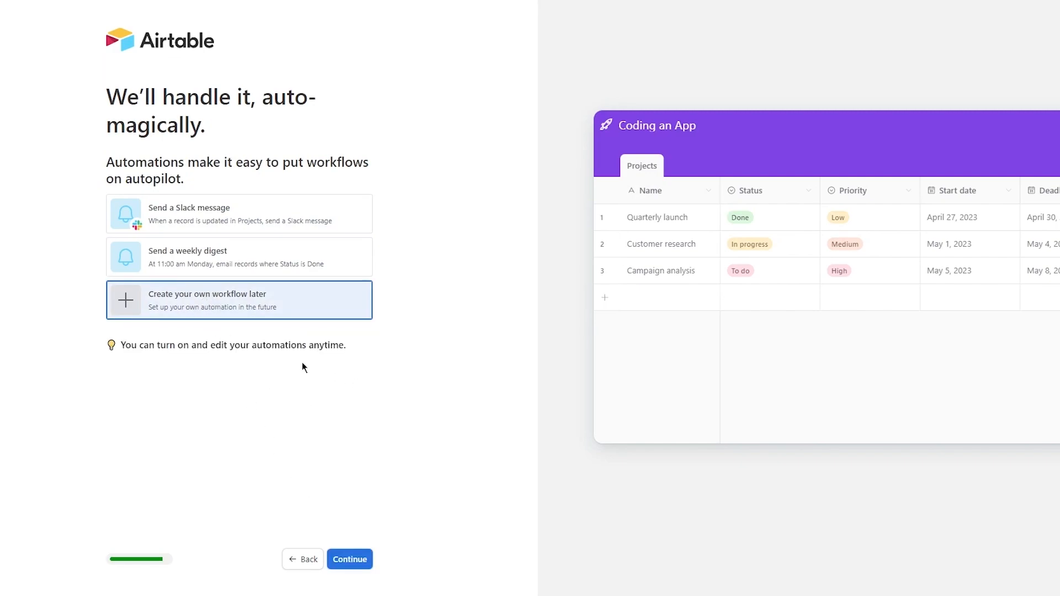
pyautogui.click(349, 560)
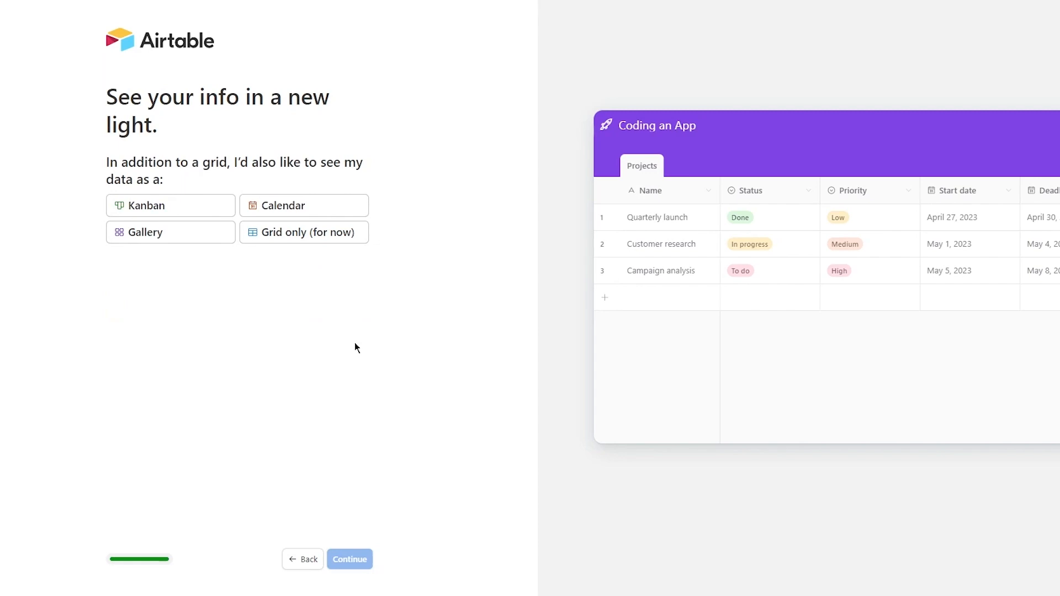
# - Pick Kanban as the extra view and finish setup to open the new base
pyautogui.moveTo(109, 92); pyautogui.dragTo(345, 161)
pyautogui.click(456, 147)
pyautogui.moveTo(90, 156); pyautogui.dragTo(374, 199)
pyautogui.click(394, 194)
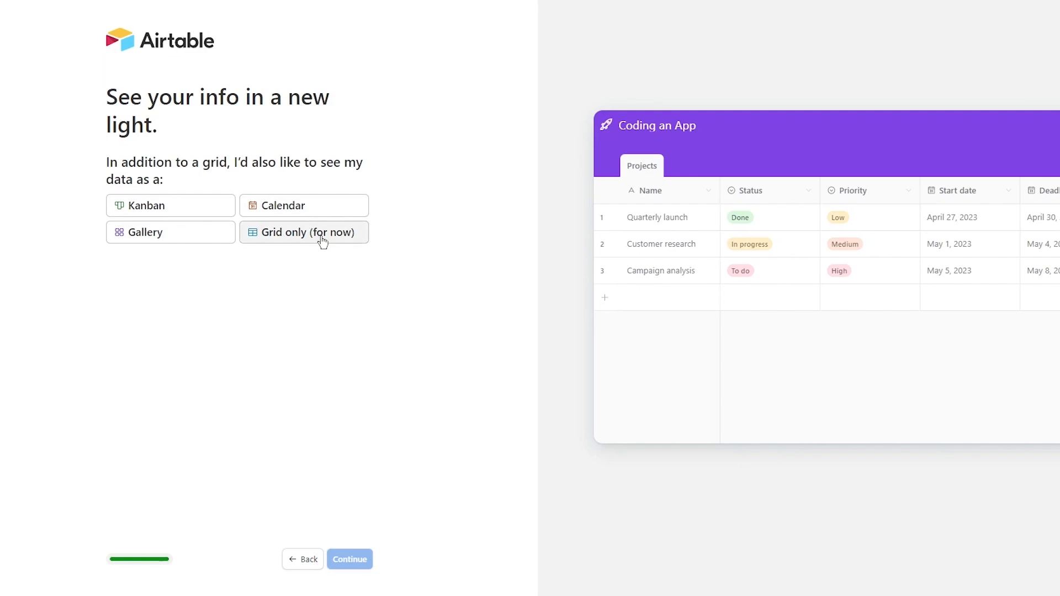
pyautogui.click(181, 212)
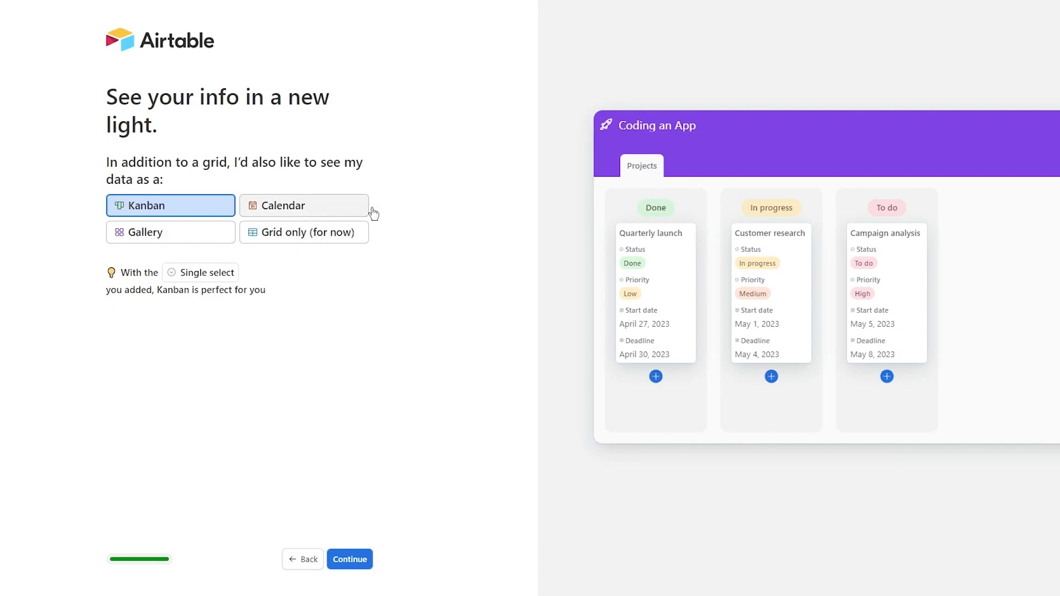
pyautogui.click(362, 566)
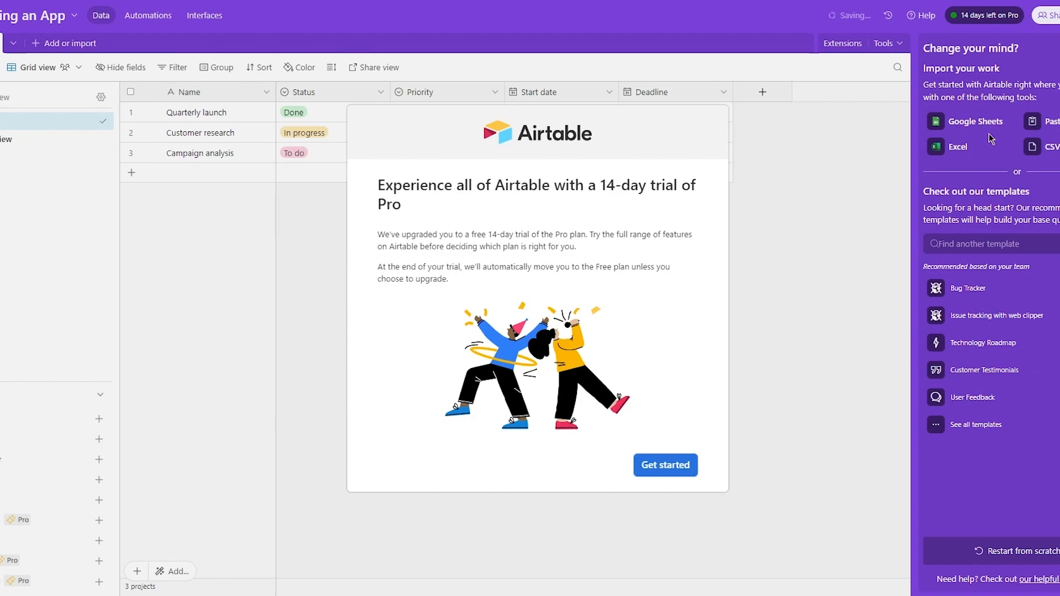
# - Dismiss the Pro trial welcome and collapse the Getting started panel above the Projects grid
pyautogui.press('Escape')
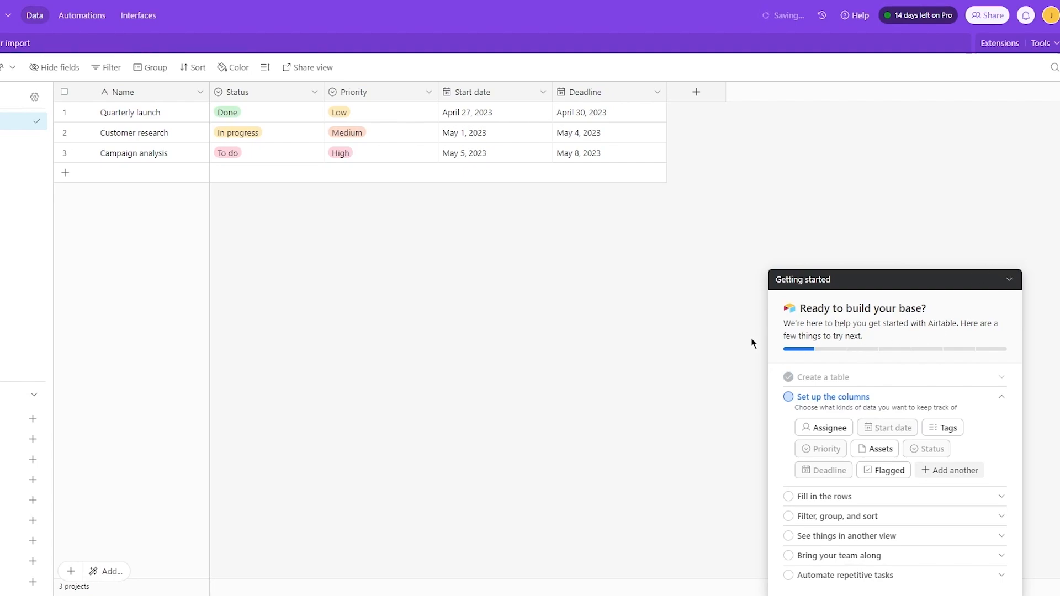
pyautogui.moveTo(794, 323); pyautogui.dragTo(960, 357)
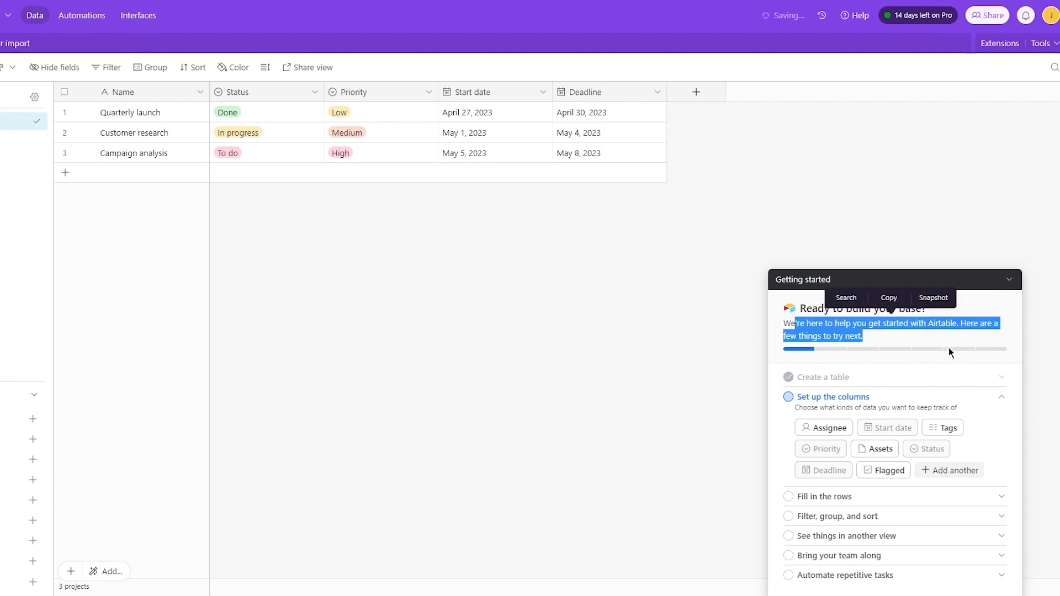
pyautogui.click(946, 346)
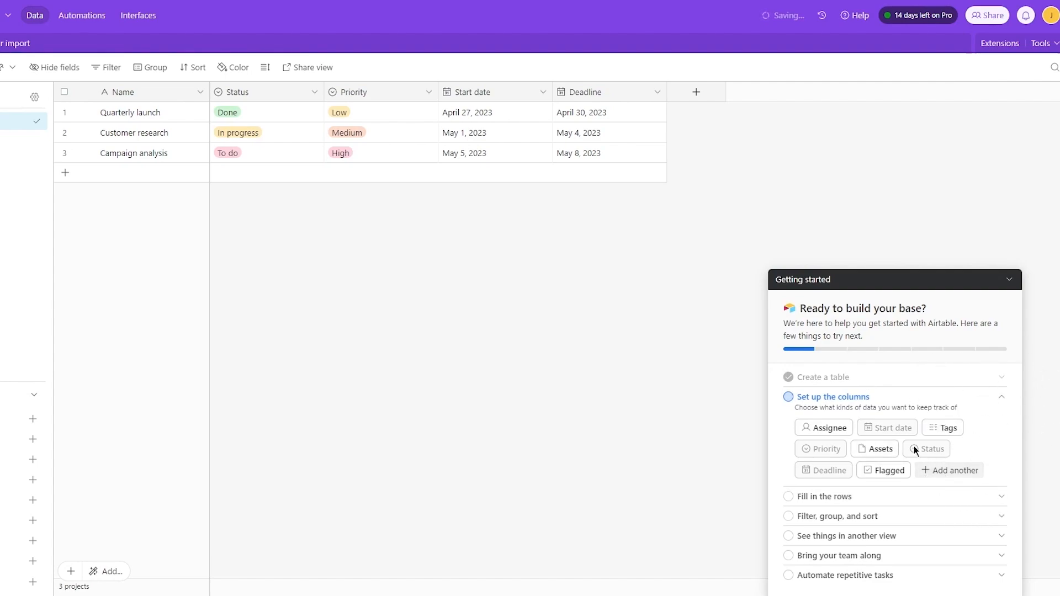
pyautogui.click(1009, 280)
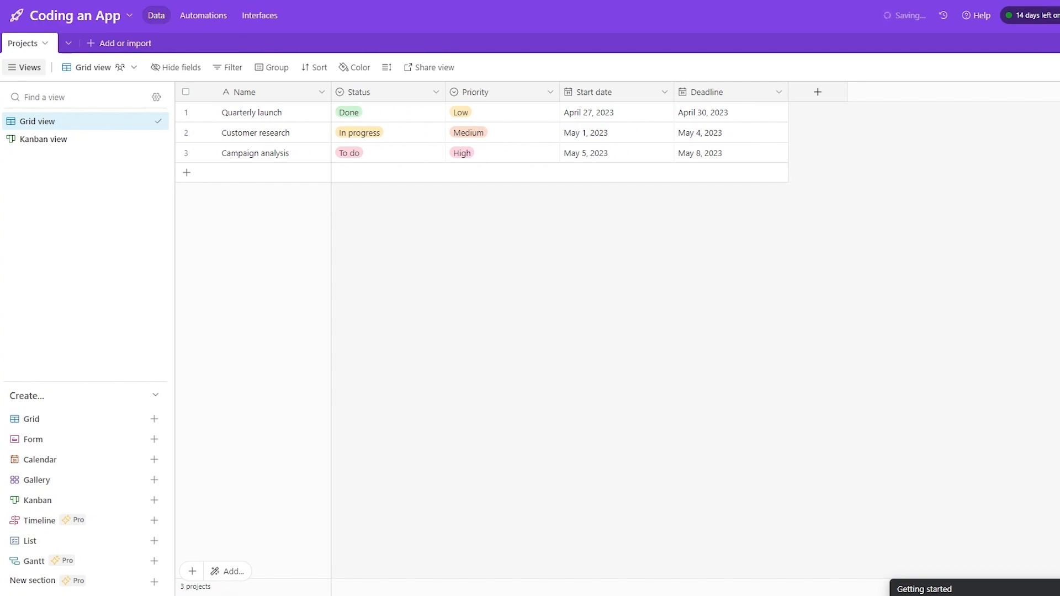
# - Reload the edited page address to leave the base for Airtable Home
pyautogui.click(170, 17)
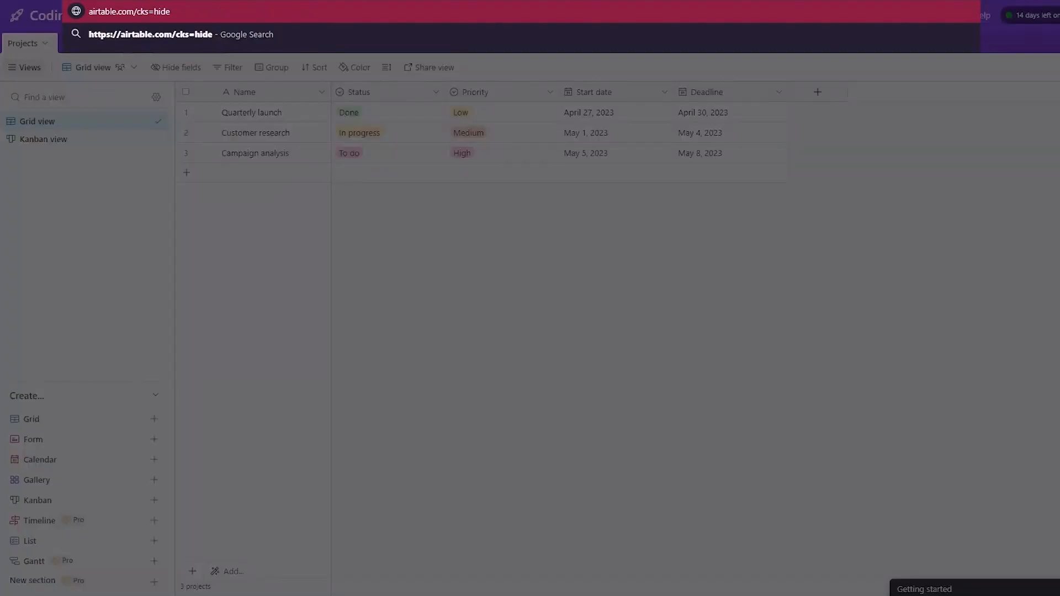
pyautogui.press('Return')
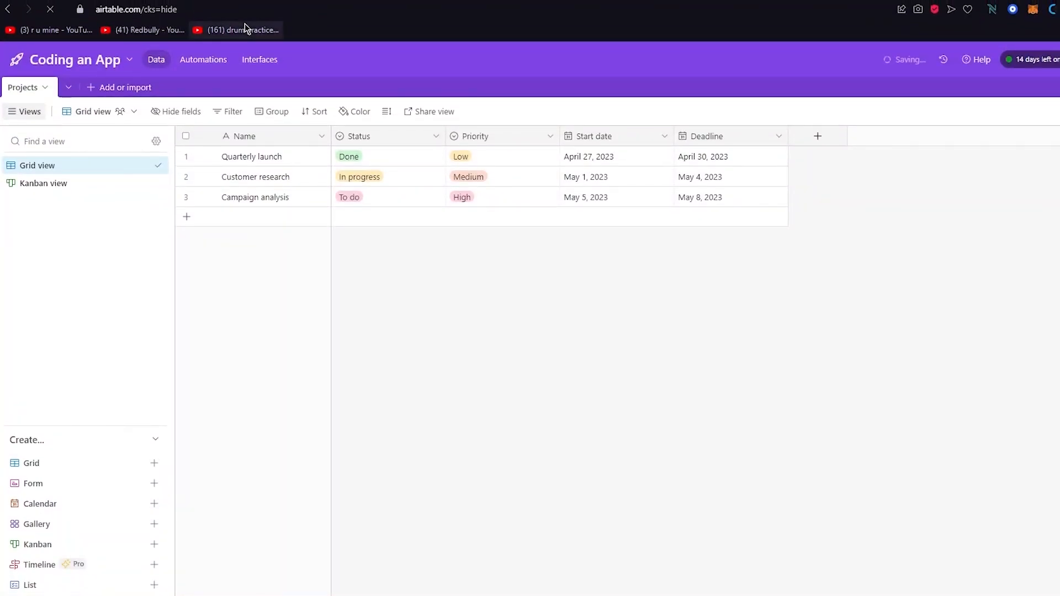
pyautogui.moveTo(178, 10); pyautogui.dragTo(134, 20)
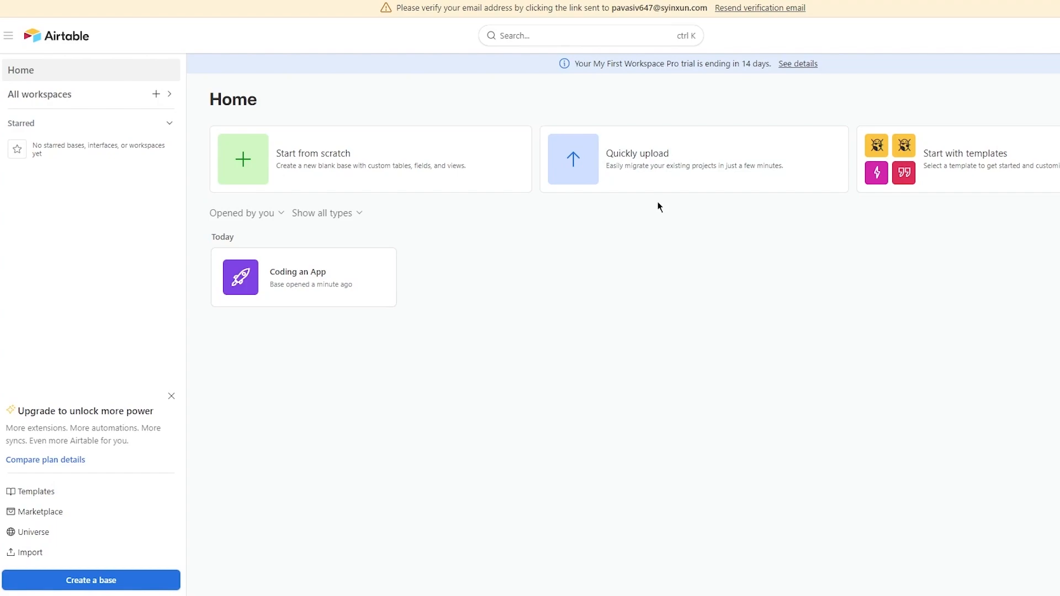
# - Close the upgrade card on the Home page
pyautogui.moveTo(980, 166); pyautogui.dragTo(1012, 221)
pyautogui.click(748, 78)
pyautogui.hotkey('ctrl', 'a')
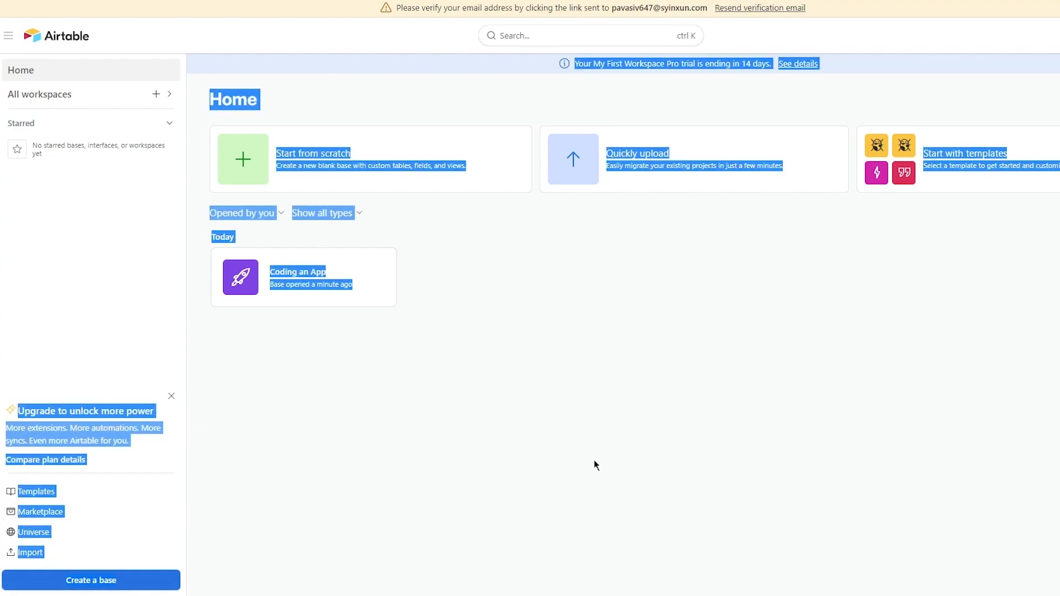
pyautogui.click(358, 434)
pyautogui.moveTo(23, 409); pyautogui.dragTo(221, 419)
pyautogui.click(220, 419)
pyautogui.click(171, 397)
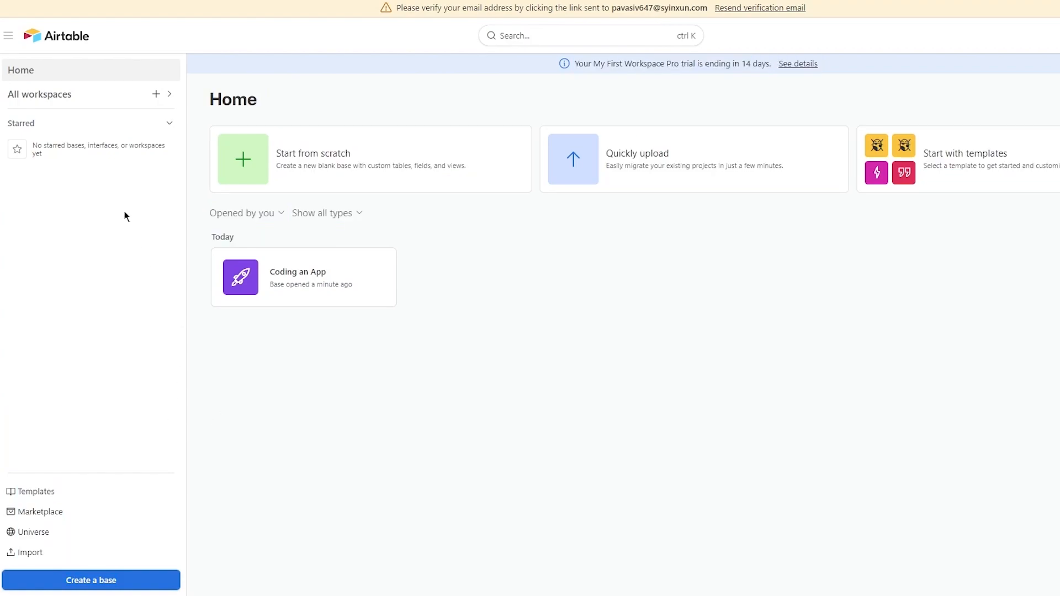
# - Bring up the Templates gallery of popular templates from the sidebar
pyautogui.click(170, 94)
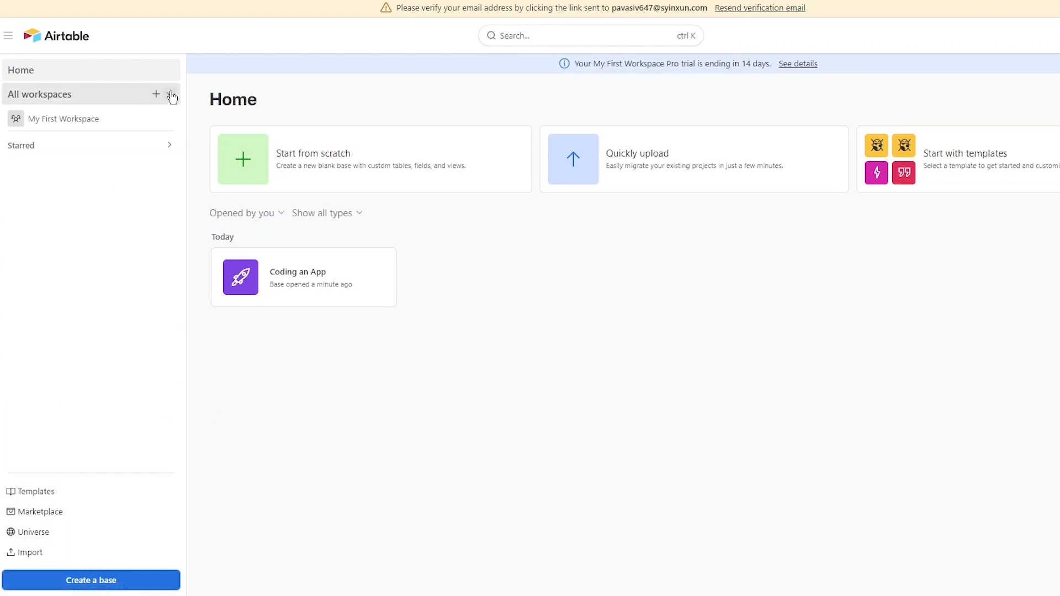
pyautogui.click(169, 93)
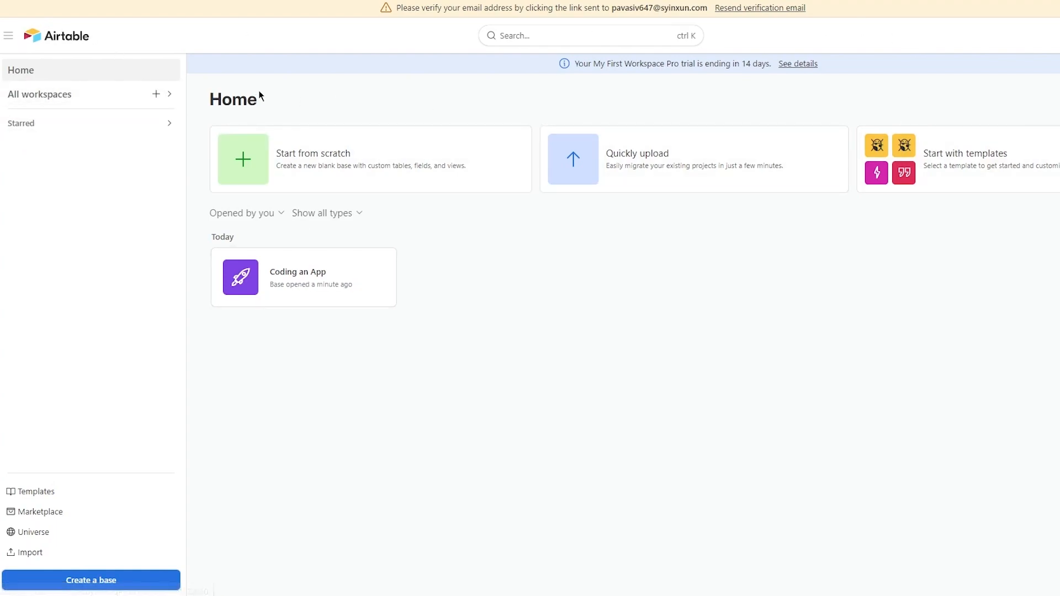
pyautogui.tripleClick(303, 281)
pyautogui.click(430, 343)
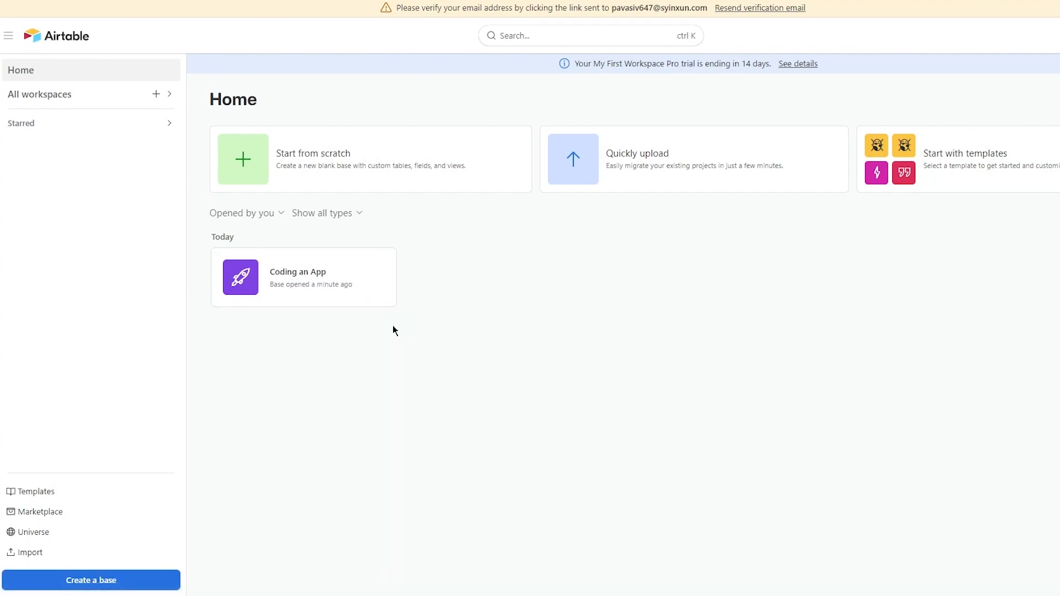
pyautogui.click(170, 96)
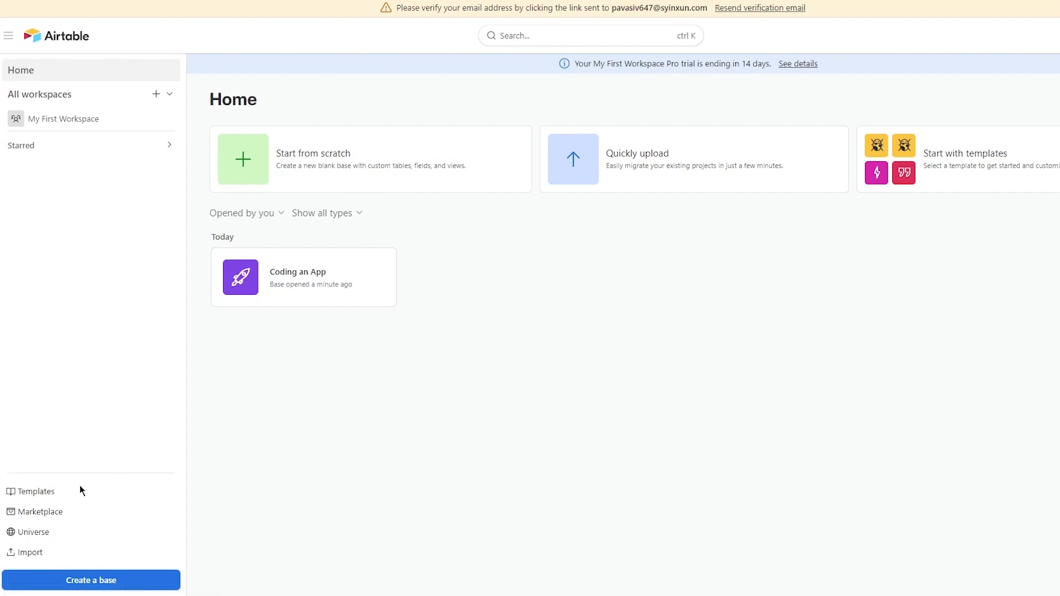
pyautogui.click(37, 497)
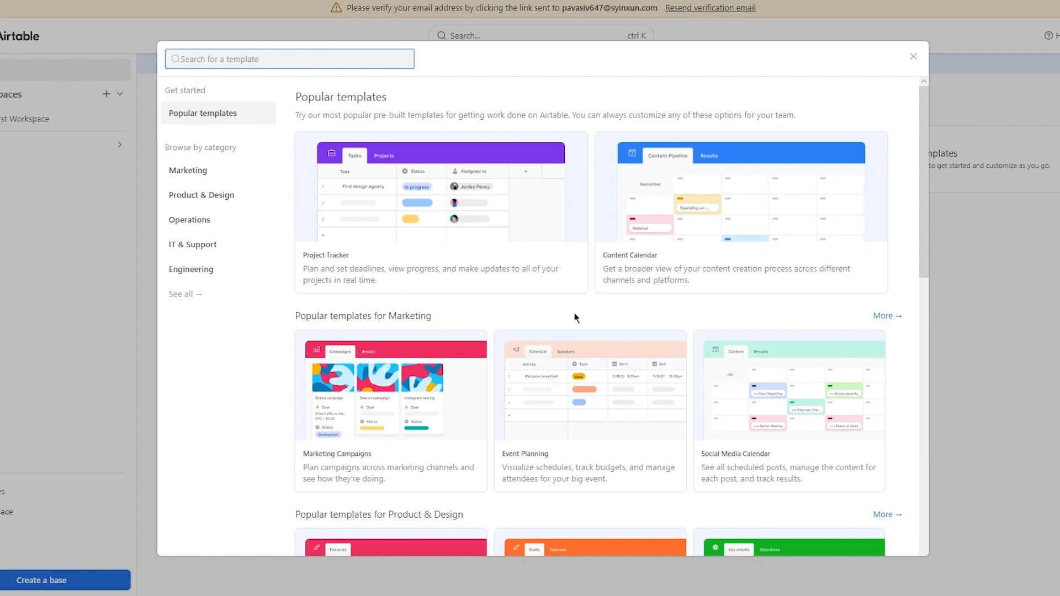
# - Close the Templates gallery
pyautogui.click(912, 55)
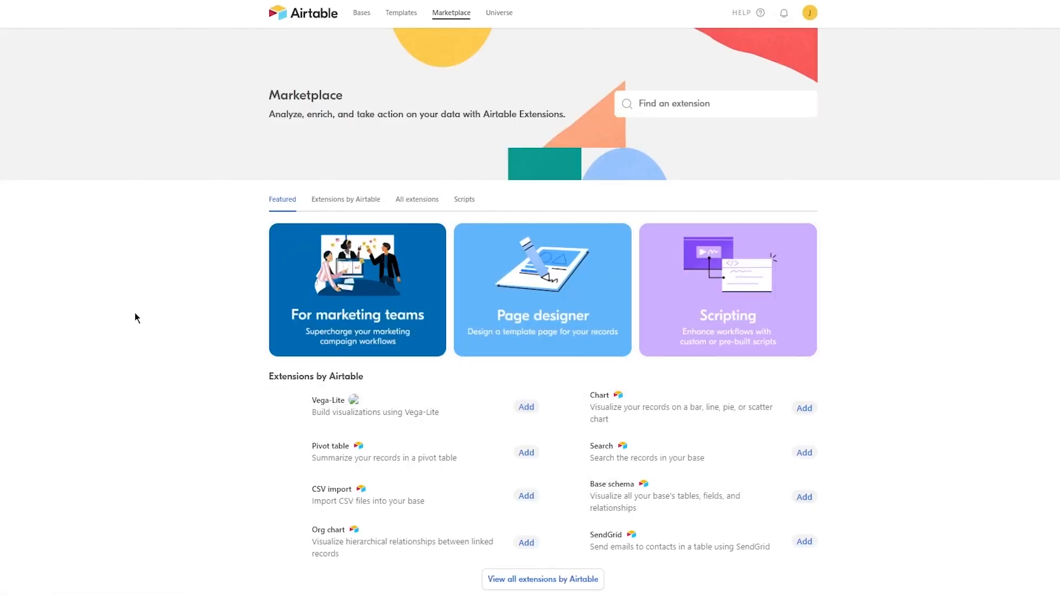
# - Scroll through the Marketplace, then return to the Bases home page
pyautogui.scroll(-7, 135, 312)
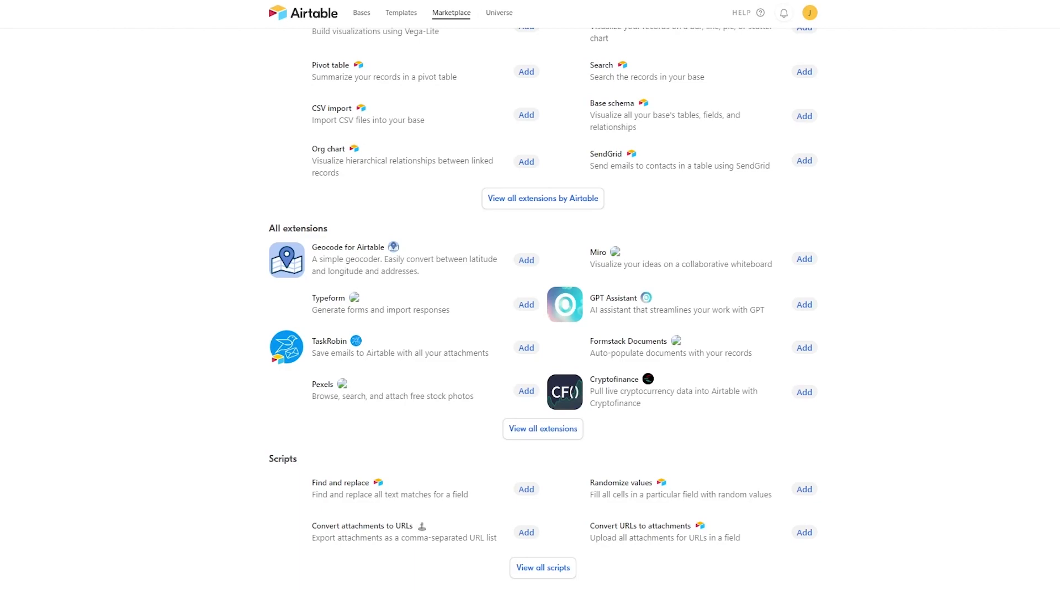
pyautogui.scroll(7, 902, 291)
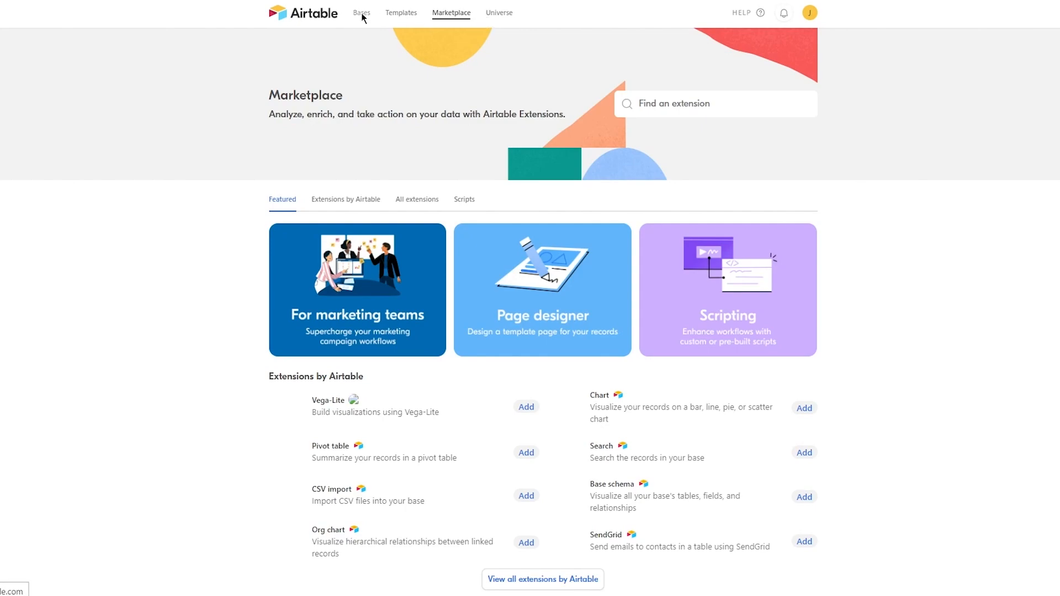
pyautogui.click(289, 48)
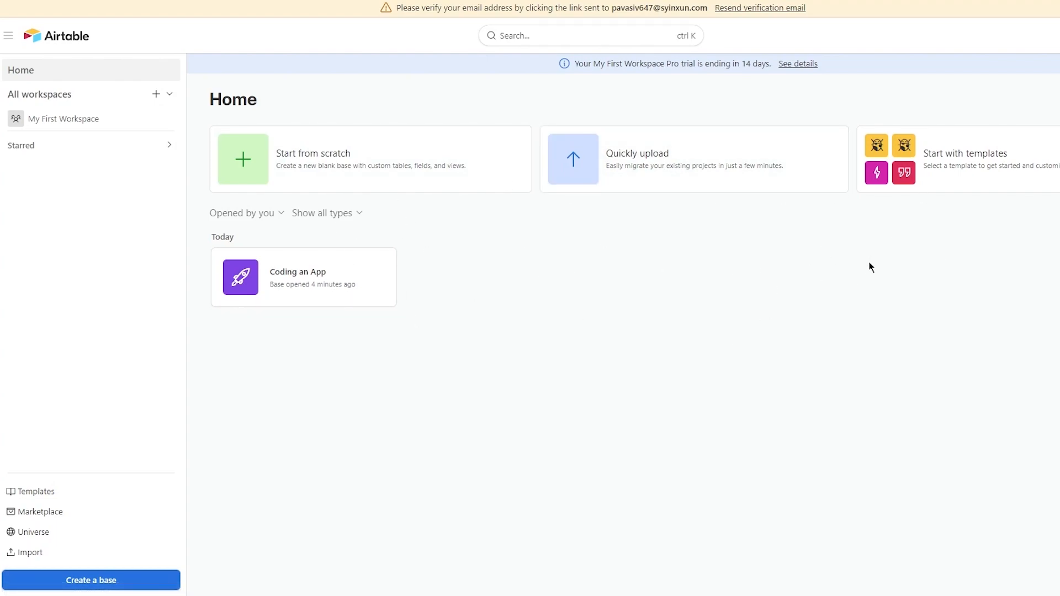
# - Add a workspace named 'new ws' and start a blank base in it
pyautogui.click(157, 94)
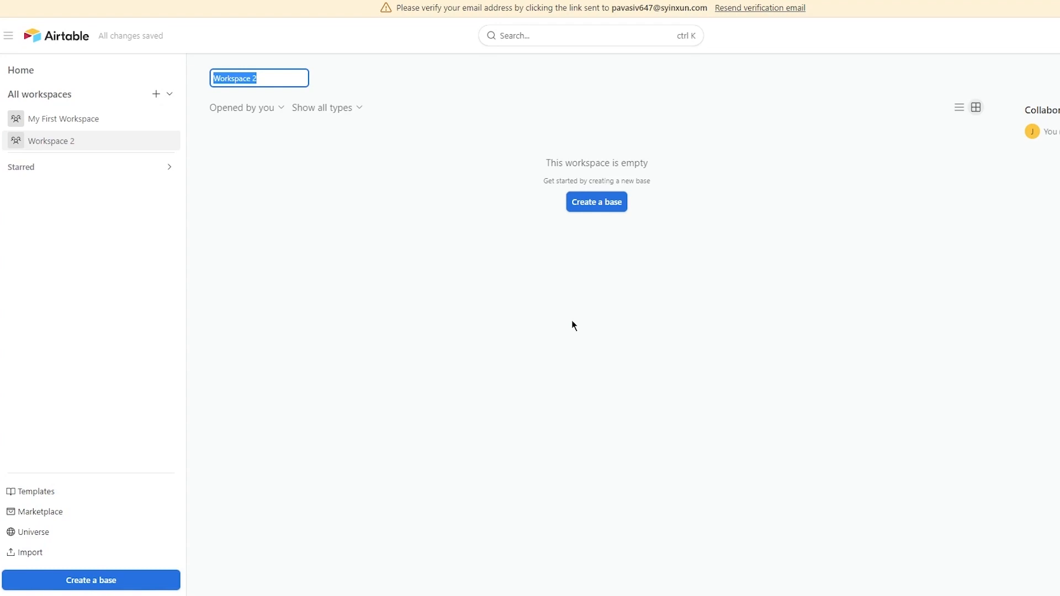
pyautogui.write('new ws')
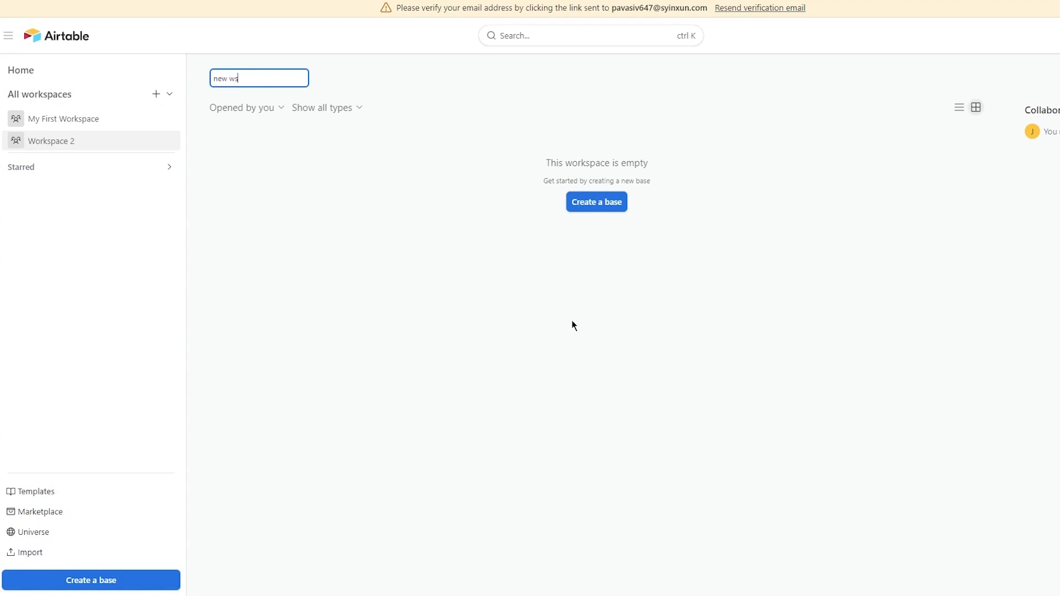
pyautogui.press('Return')
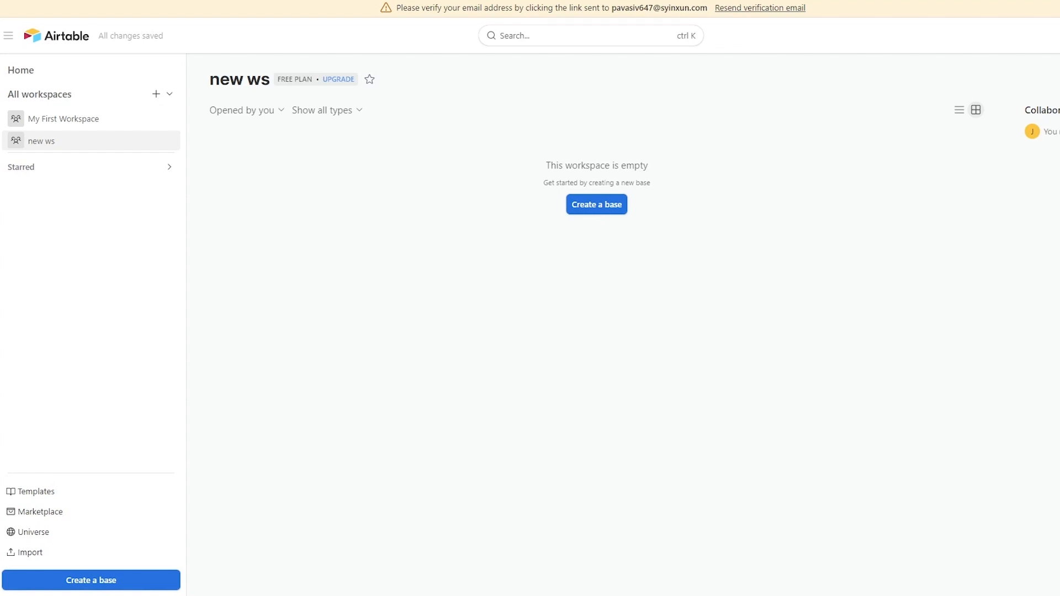
pyautogui.click(605, 206)
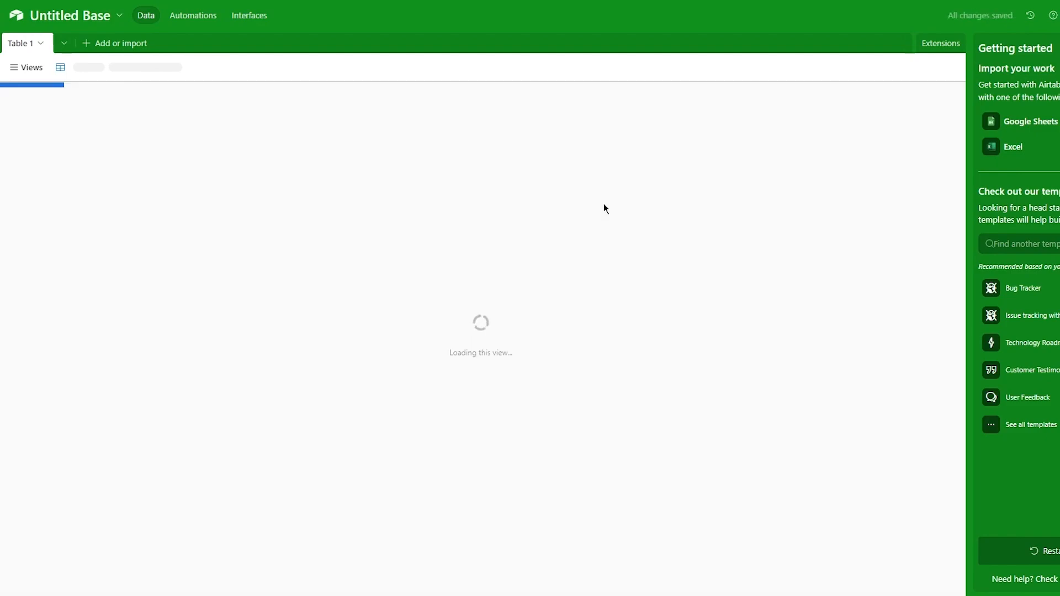
# - Rename the new base to 'school', then switch to My First Workspace
pyautogui.click(86, 21)
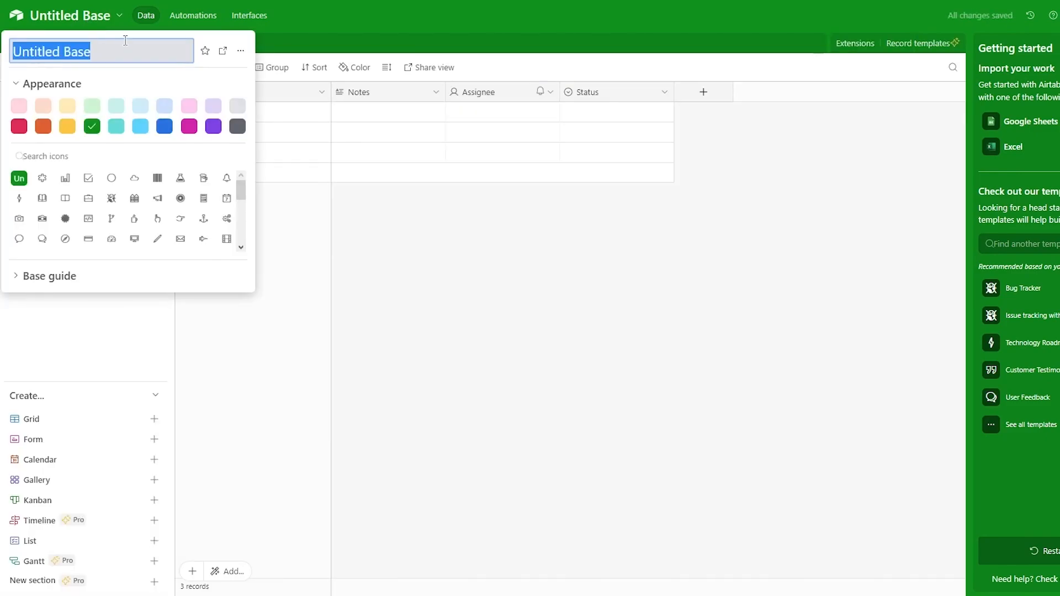
pyautogui.write('school')
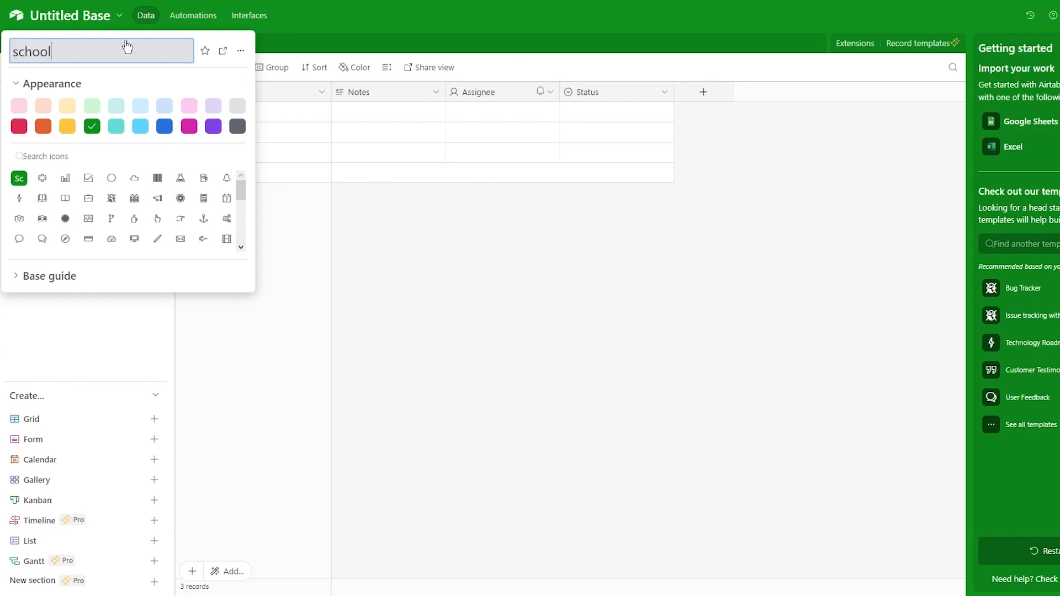
pyautogui.press('Return')
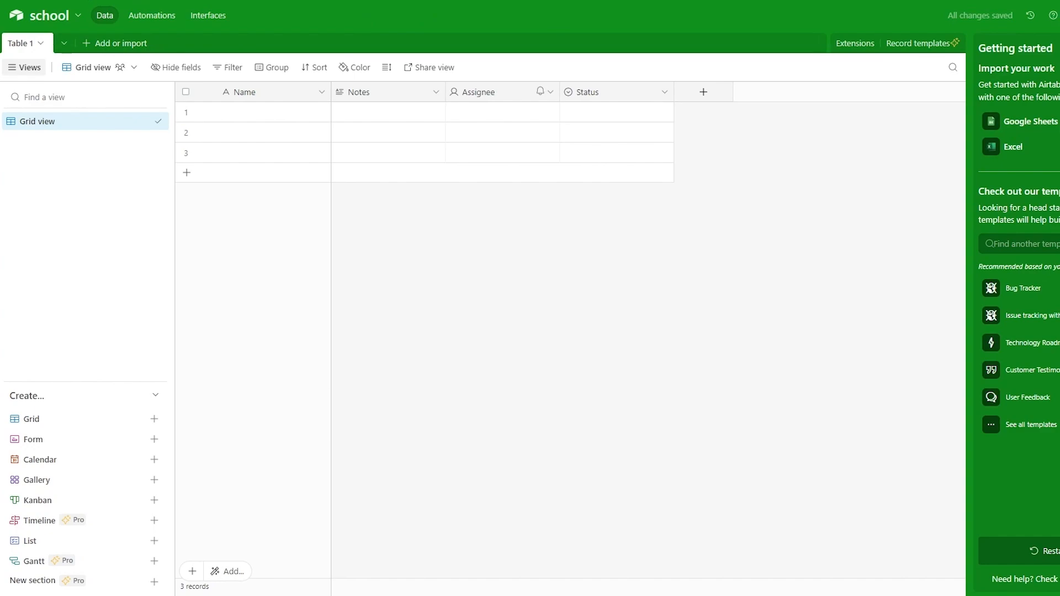
pyautogui.hotkey('alt', 'Left')
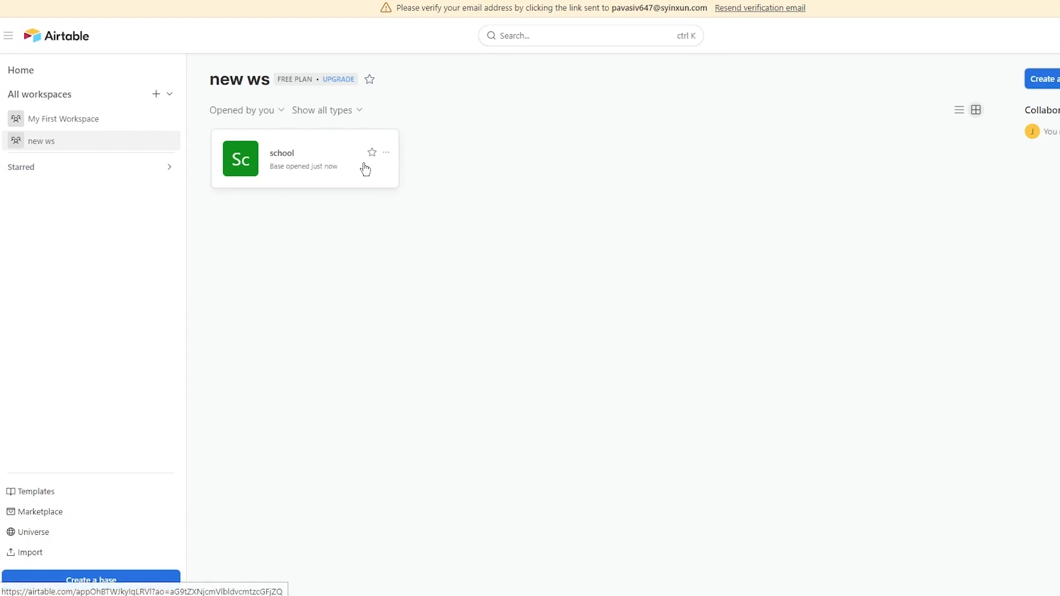
pyautogui.click(122, 118)
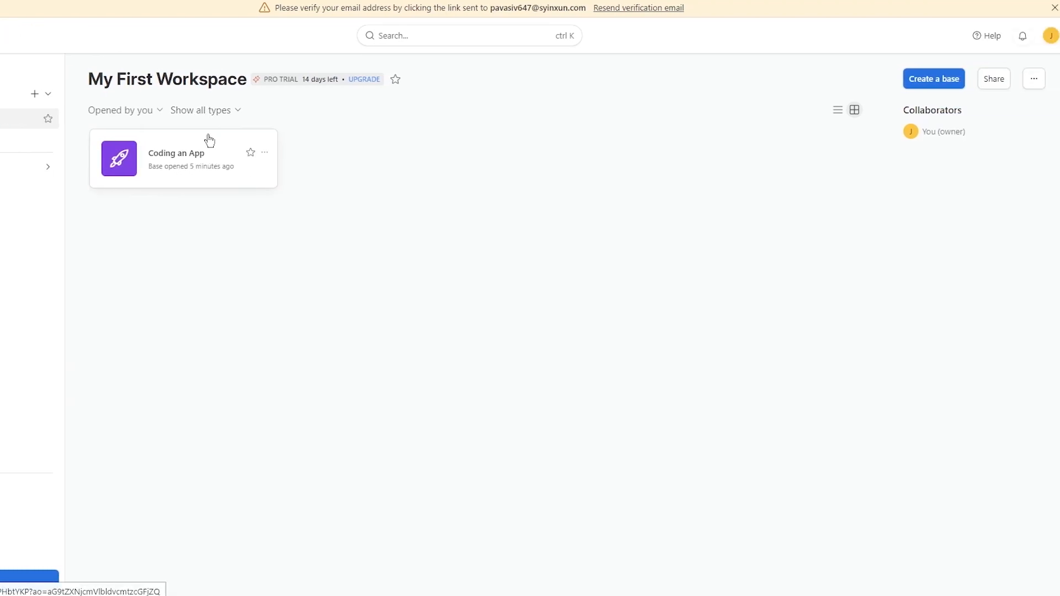
# - Create a base in My First Workspace named 'Implementing the app design'
pyautogui.click(928, 77)
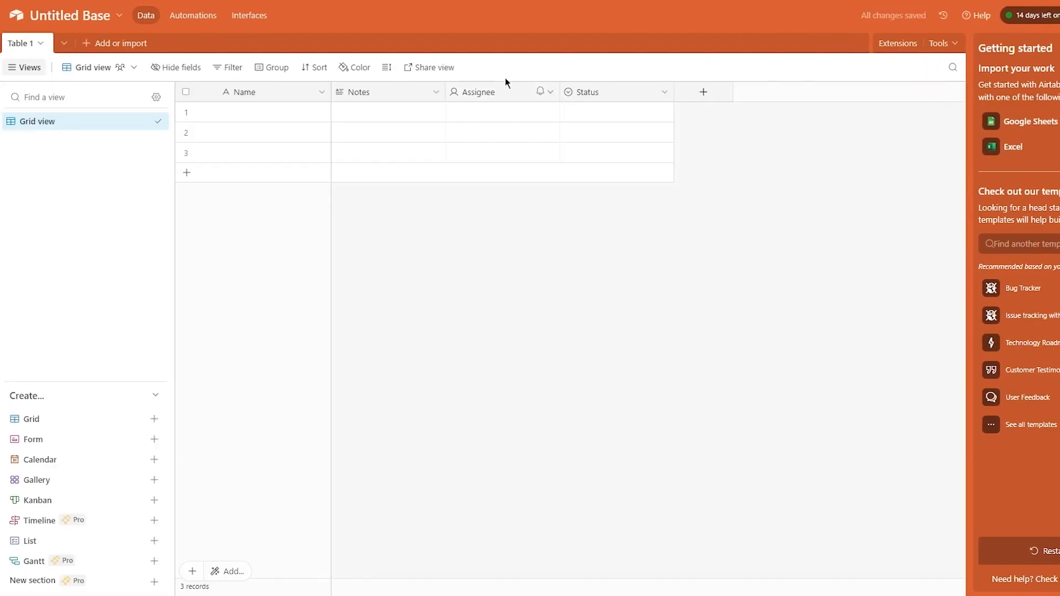
pyautogui.click(65, 16)
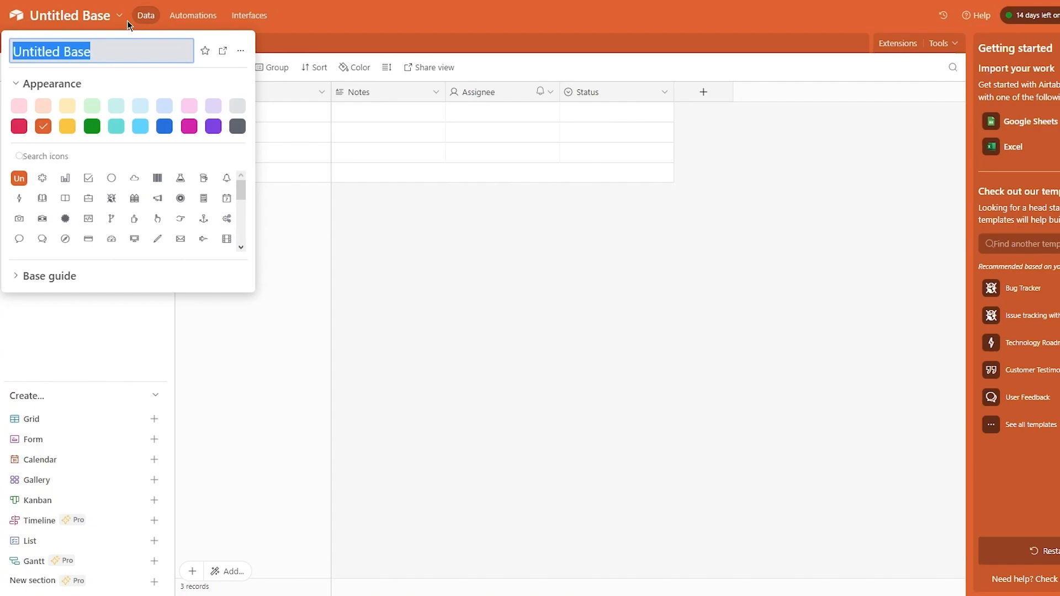
pyautogui.write('Implementing the app design')
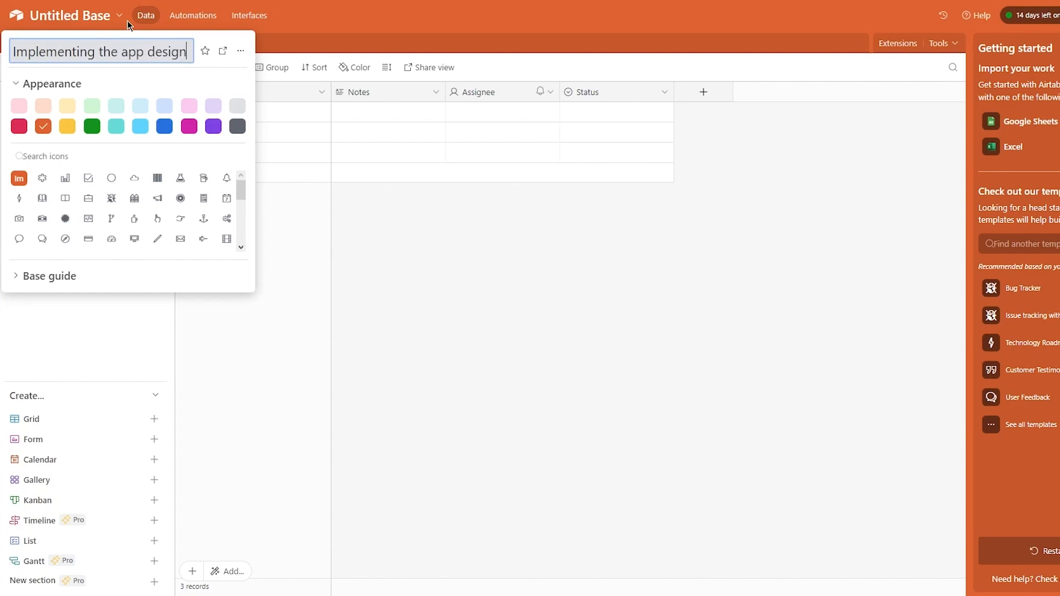
pyautogui.press('Return')
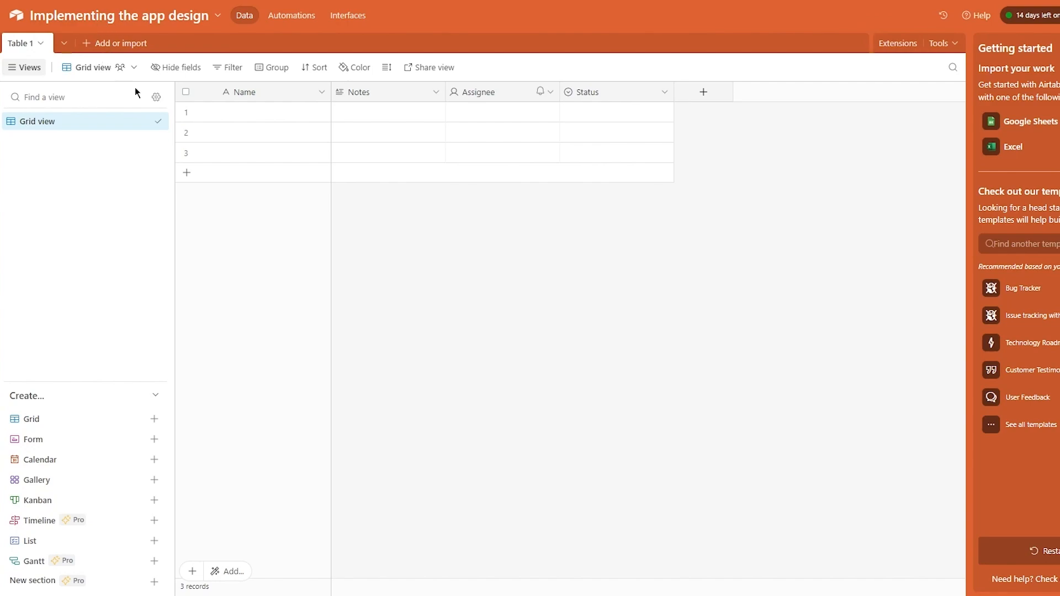
pyautogui.click(39, 44)
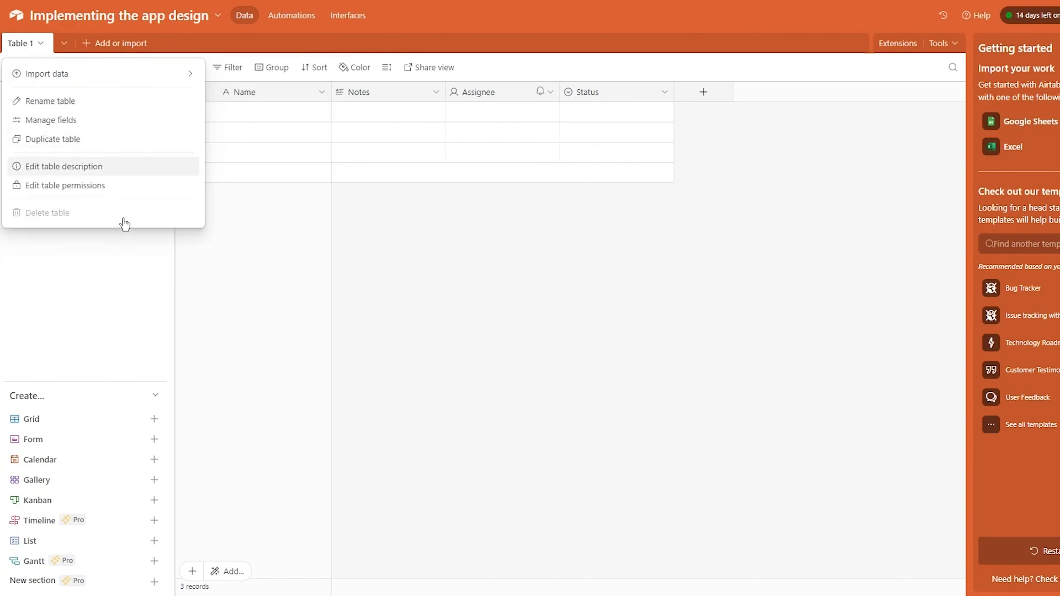
# - Open the Add or import menu from the base's table switcher
pyautogui.click(391, 280)
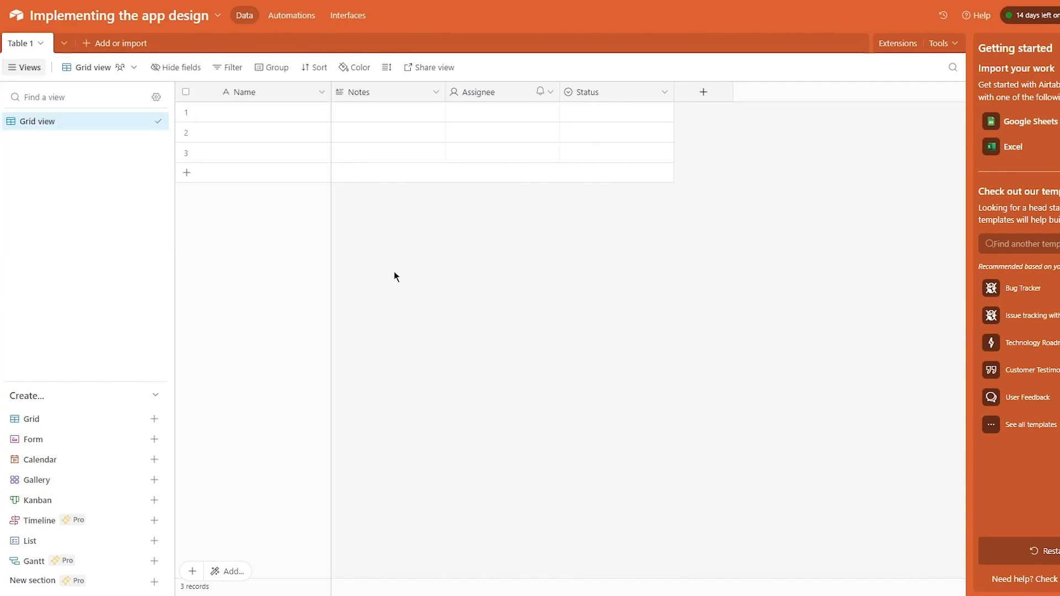
pyautogui.click(22, 68)
pyautogui.click(18, 68)
pyautogui.click(68, 43)
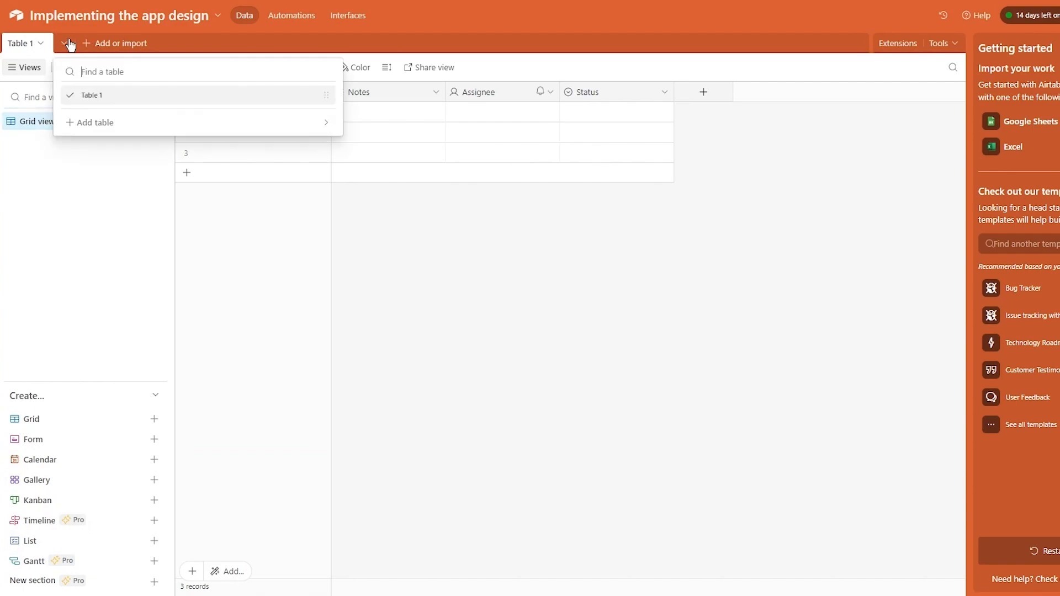
pyautogui.click(85, 43)
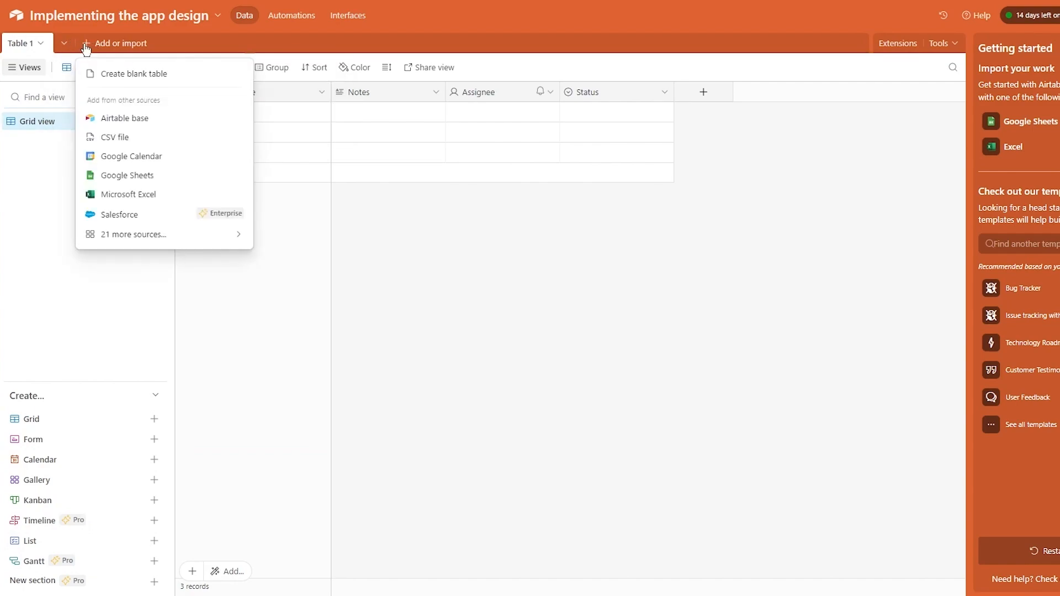
# - Create a blank Table 2, skip naming it, and return to Table 1
pyautogui.click(148, 73)
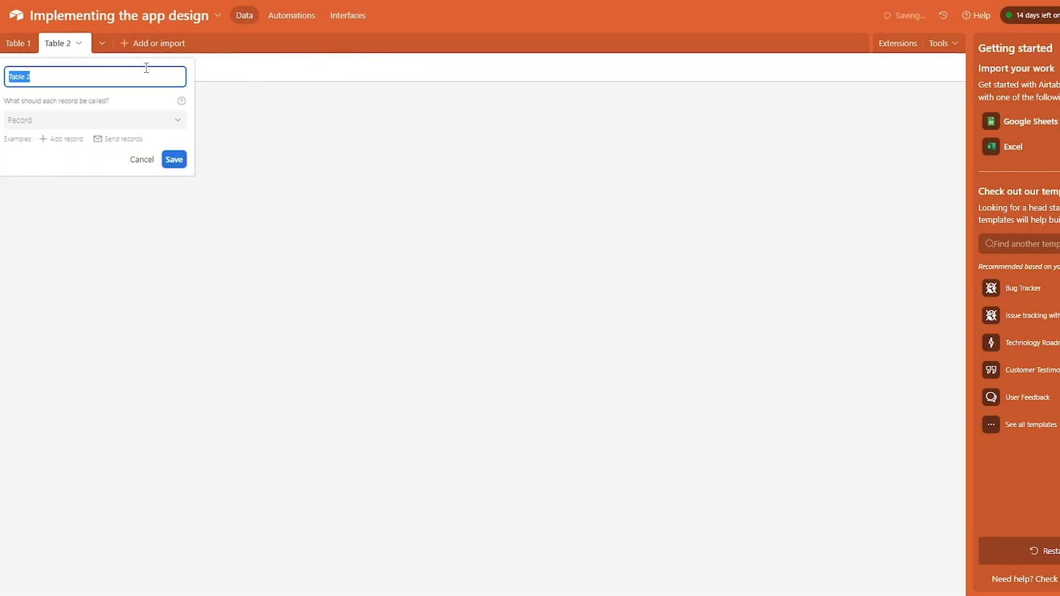
pyautogui.click(366, 299)
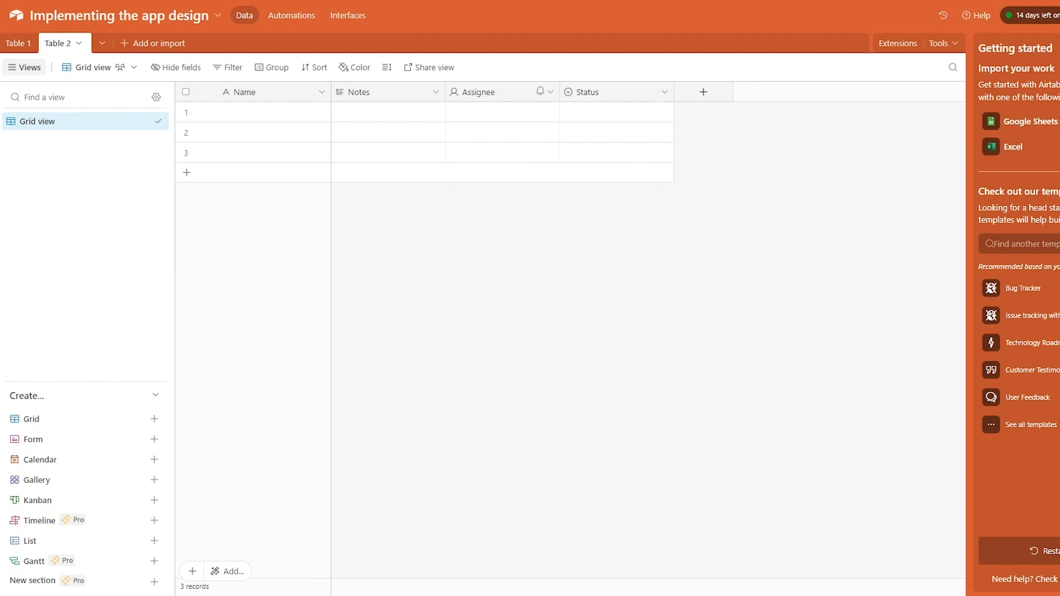
pyautogui.click(9, 45)
# - Enter the Name values discuss, innovate, and a third name starting 'implement based on' in rows 1–3
pyautogui.click(223, 113)
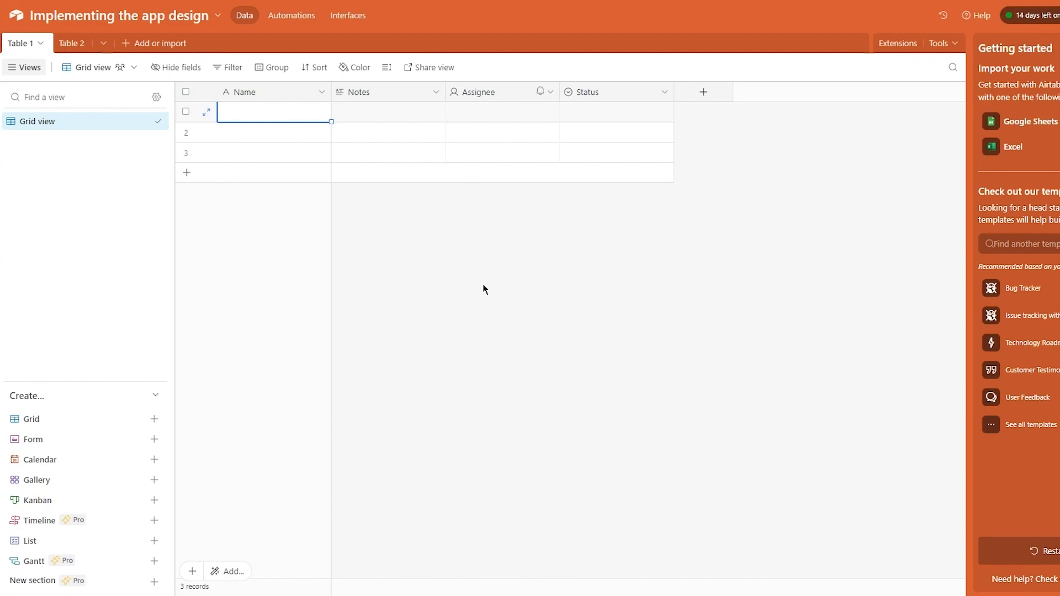
pyautogui.write('discuss')
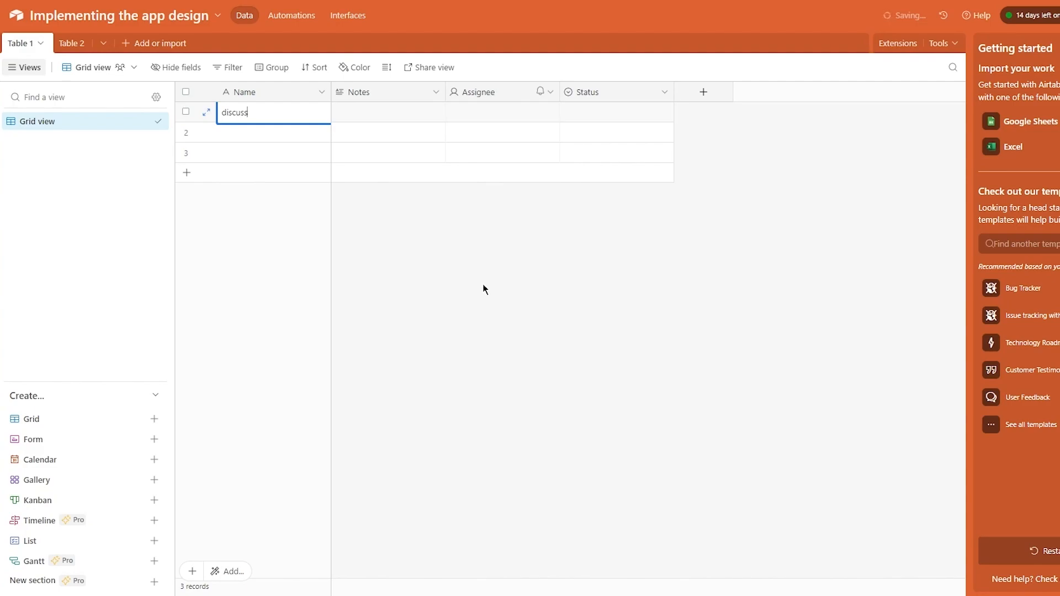
pyautogui.press('Return')
pyautogui.write('innovate')
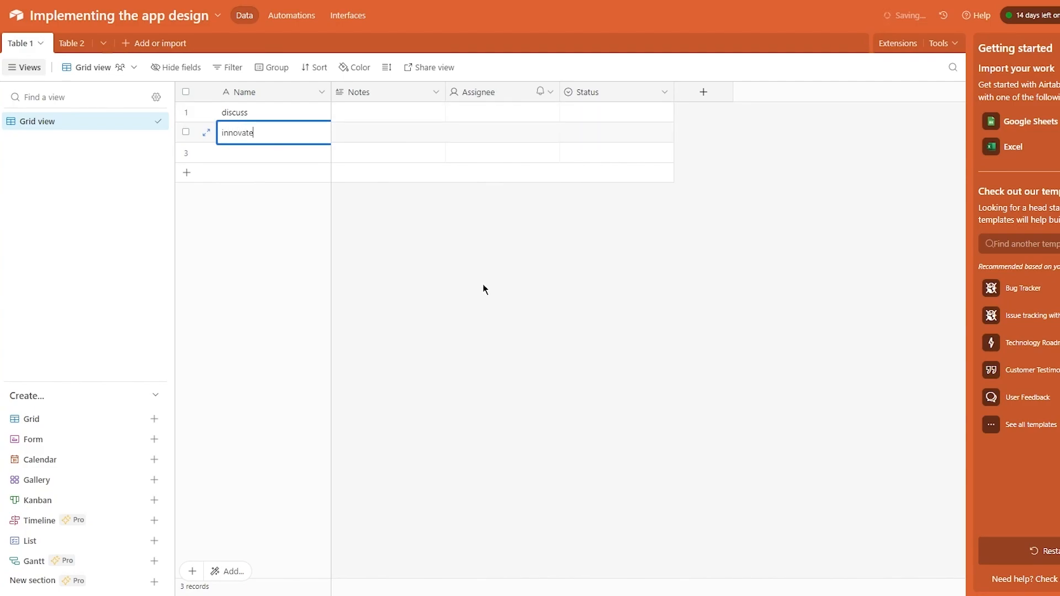
pyautogui.press('Return')
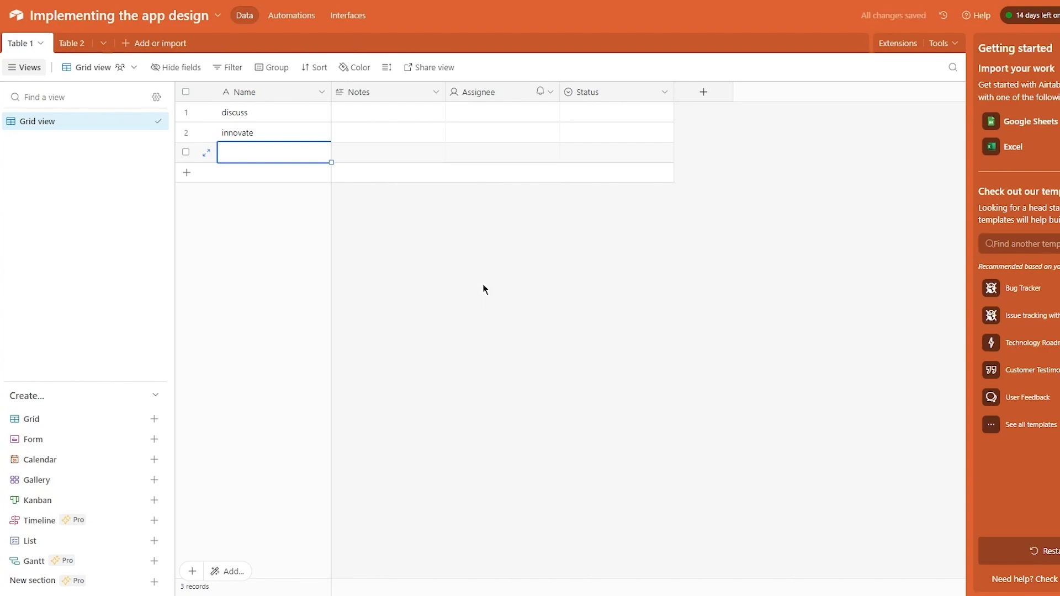
pyautogui.write('take ')
pyautogui.write('opinion')
pyautogui.write('imple')
pyautogui.write('me')
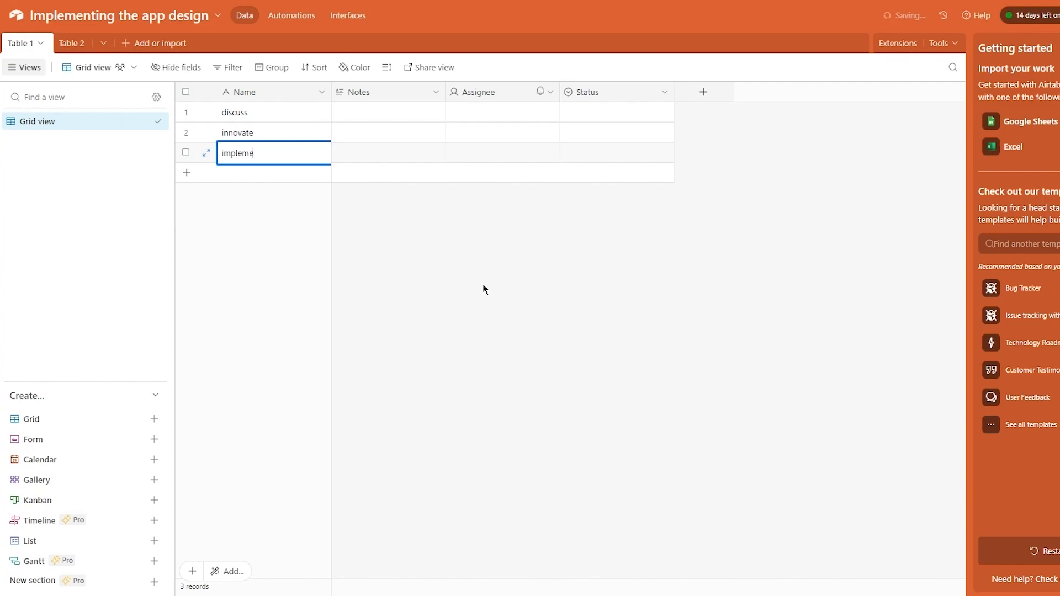
pyautogui.write('nt based on nopinion')
pyautogui.press('Return')
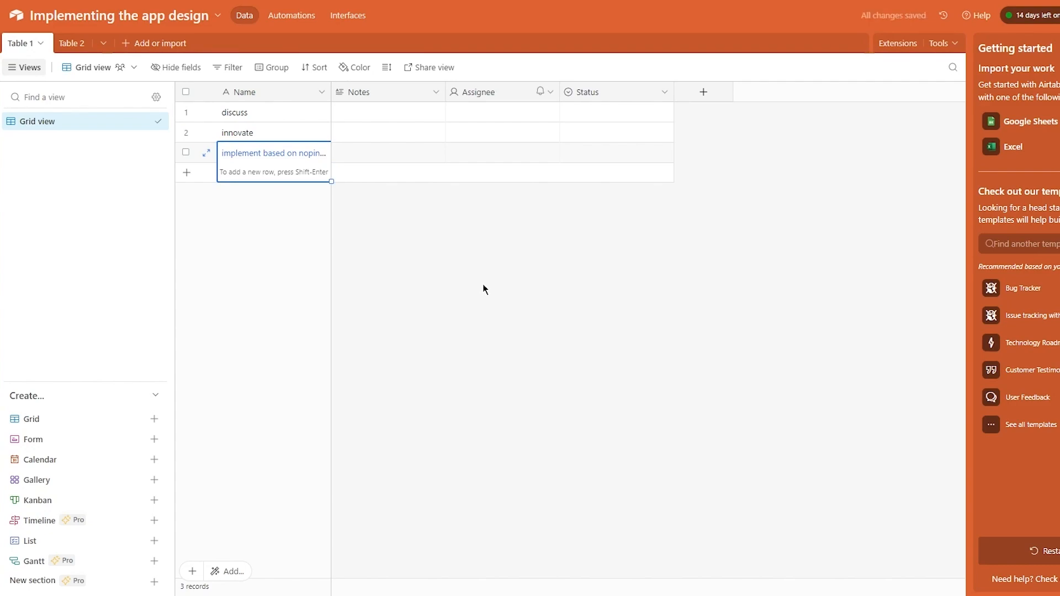
# - Select cells in the Name and Notes columns, then open and close the Notes field editor without changes
pyautogui.click(235, 96)
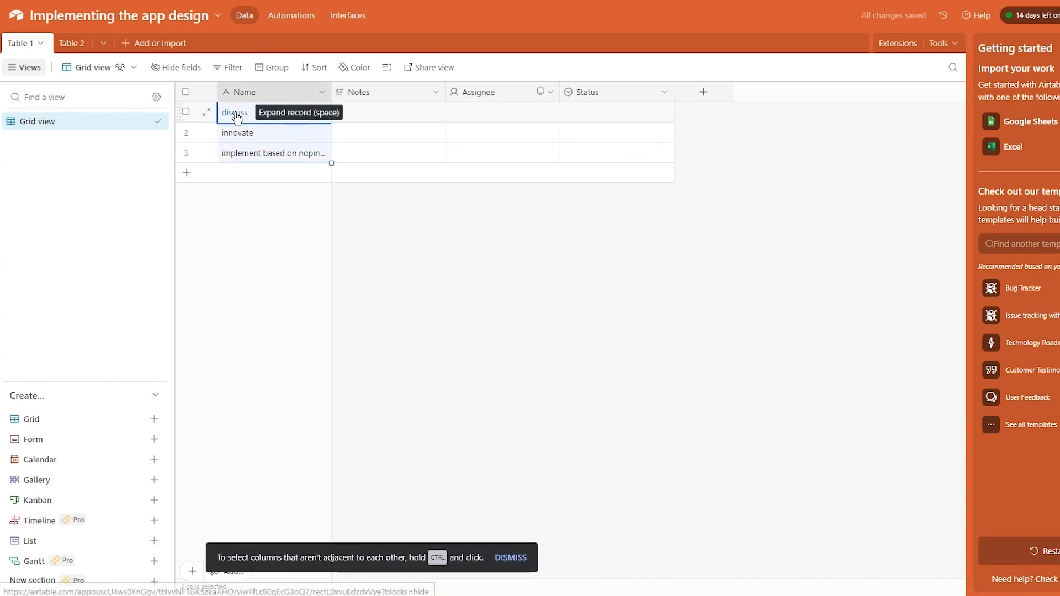
pyautogui.click(388, 230)
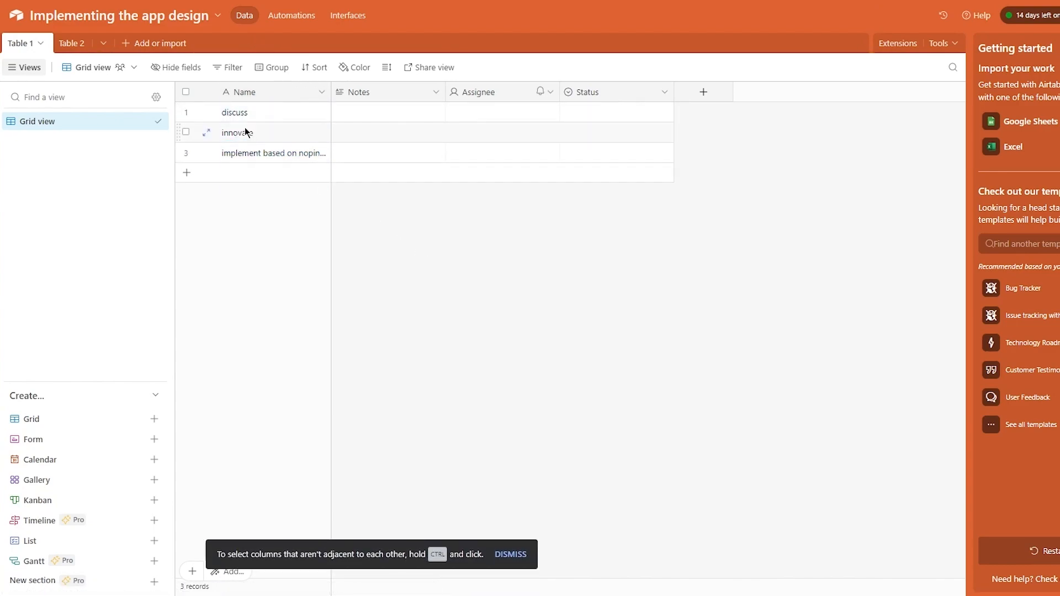
pyautogui.click(360, 112)
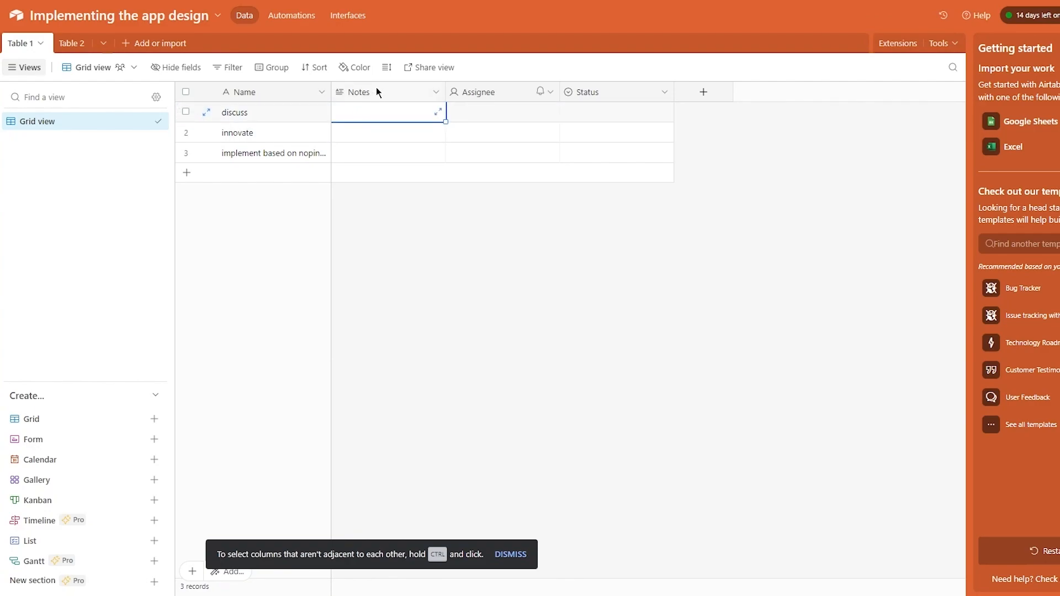
pyautogui.click(435, 94)
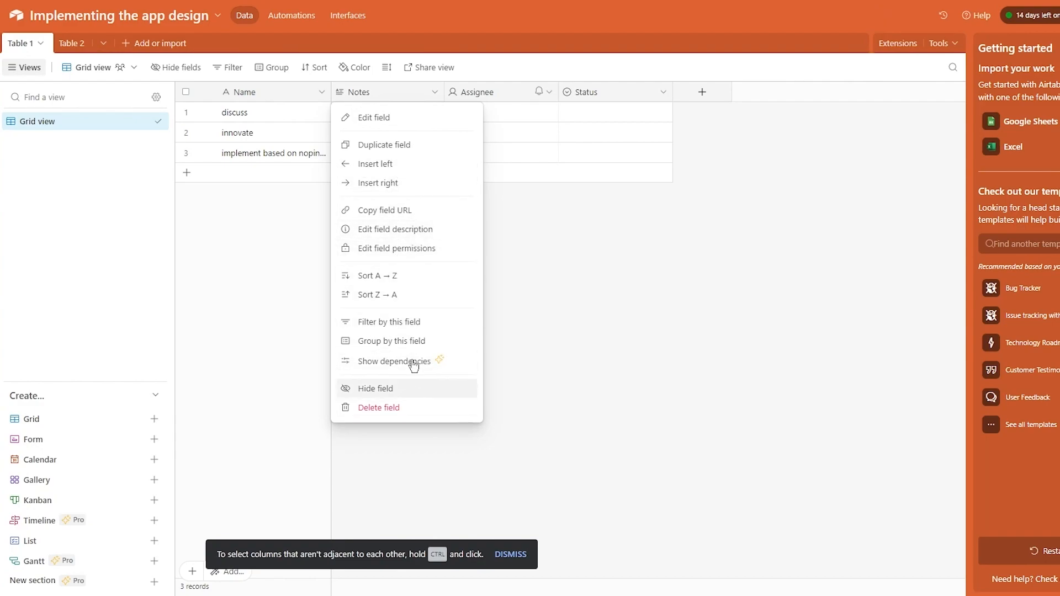
pyautogui.click(395, 118)
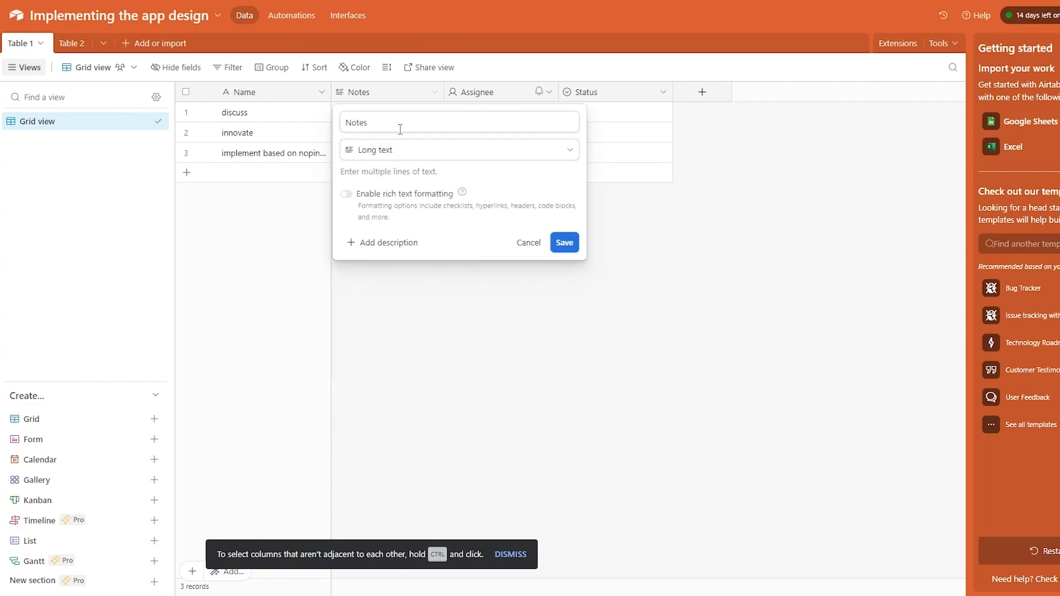
pyautogui.click(414, 152)
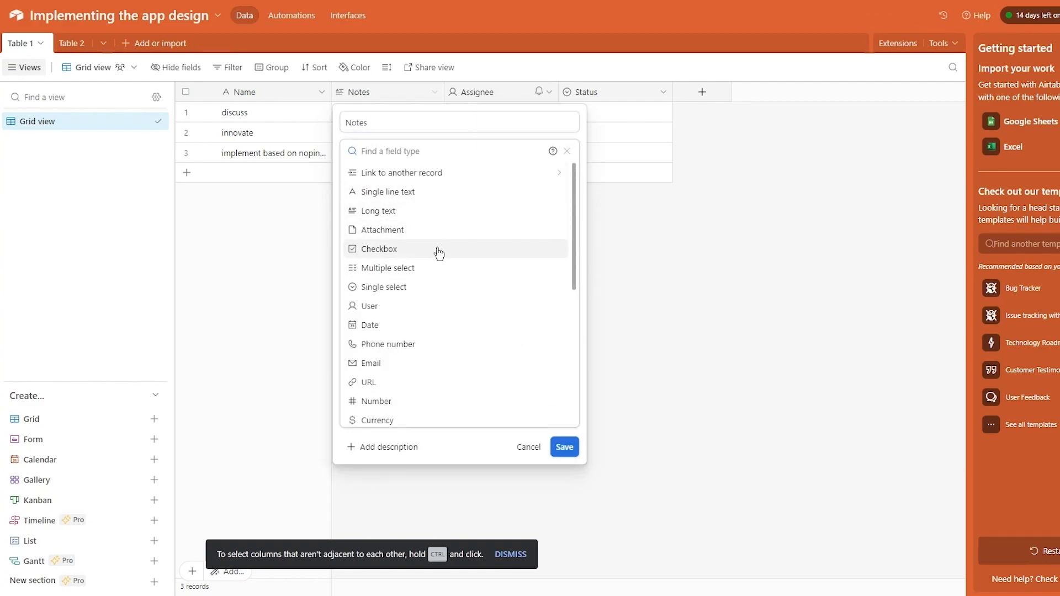
pyautogui.click(735, 304)
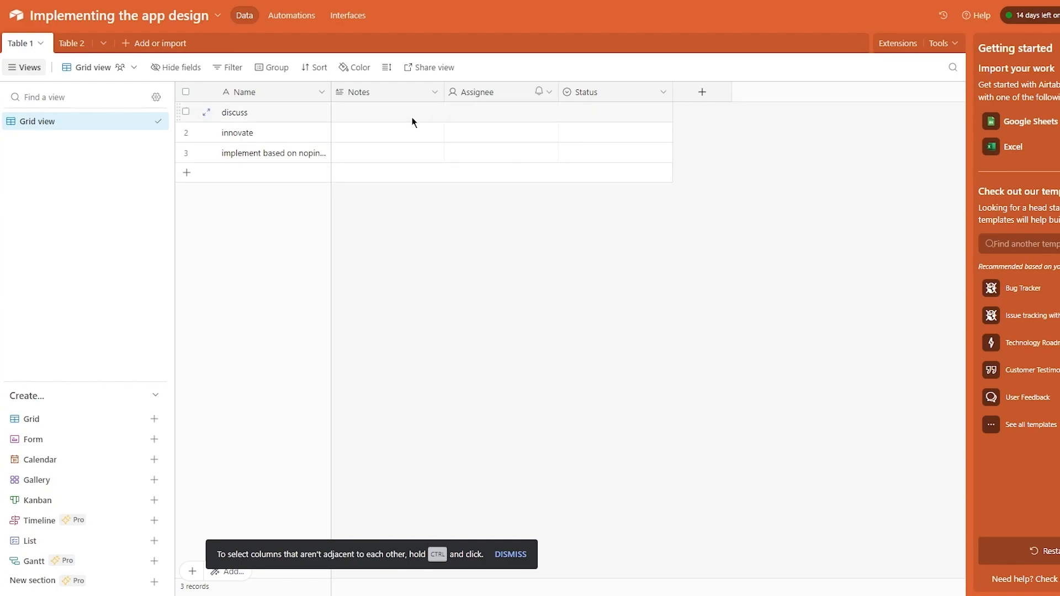
# - Change the Notes field to a Checkbox type and rename it subtask
pyautogui.click(391, 94)
pyautogui.click(436, 92)
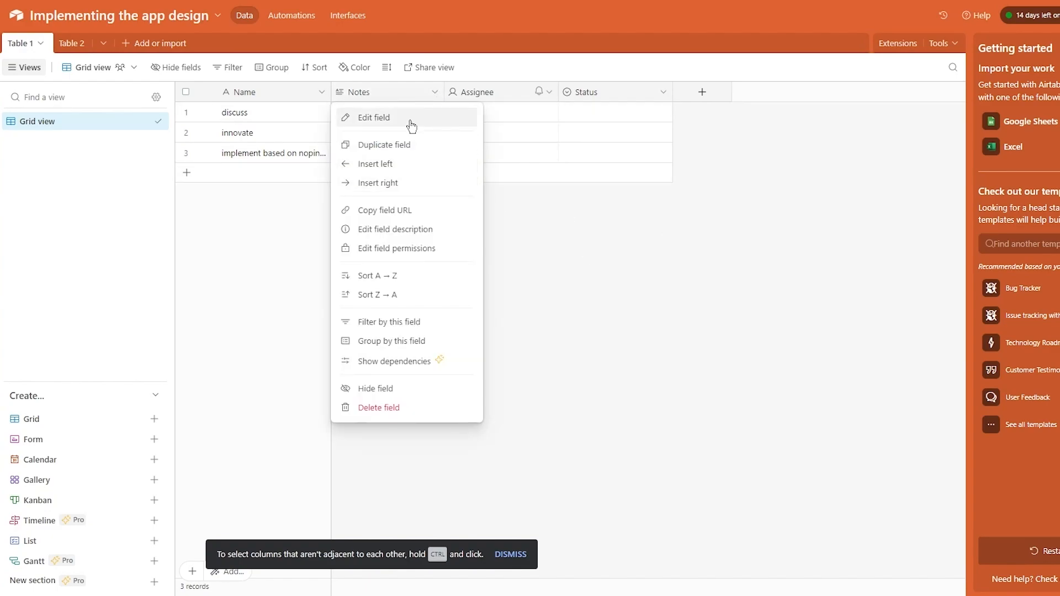
pyautogui.click(411, 118)
pyautogui.click(436, 150)
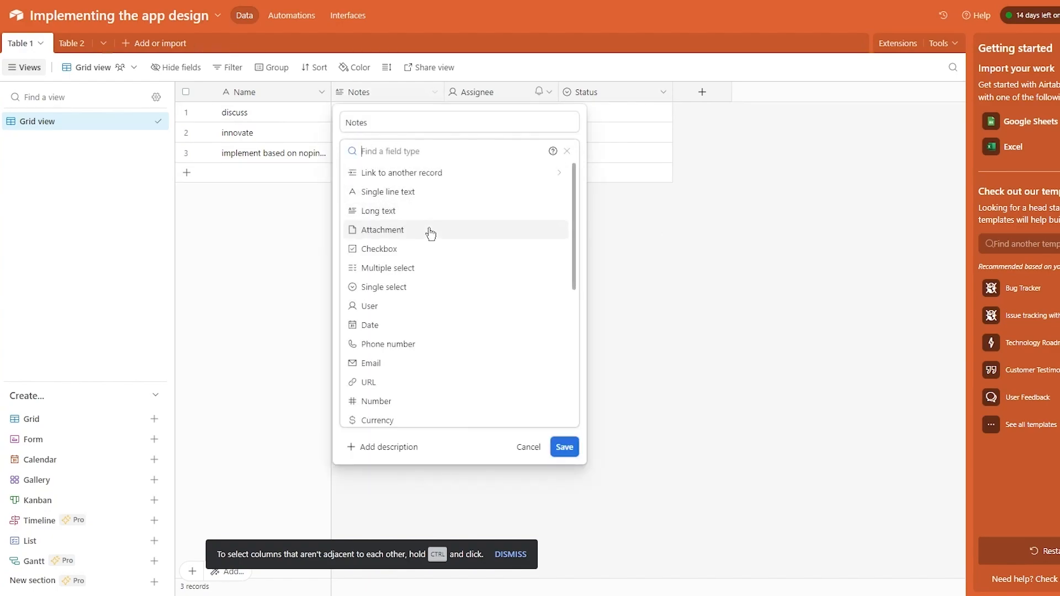
pyautogui.click(373, 249)
pyautogui.moveTo(387, 122); pyautogui.dragTo(278, 123)
pyautogui.write('subtas')
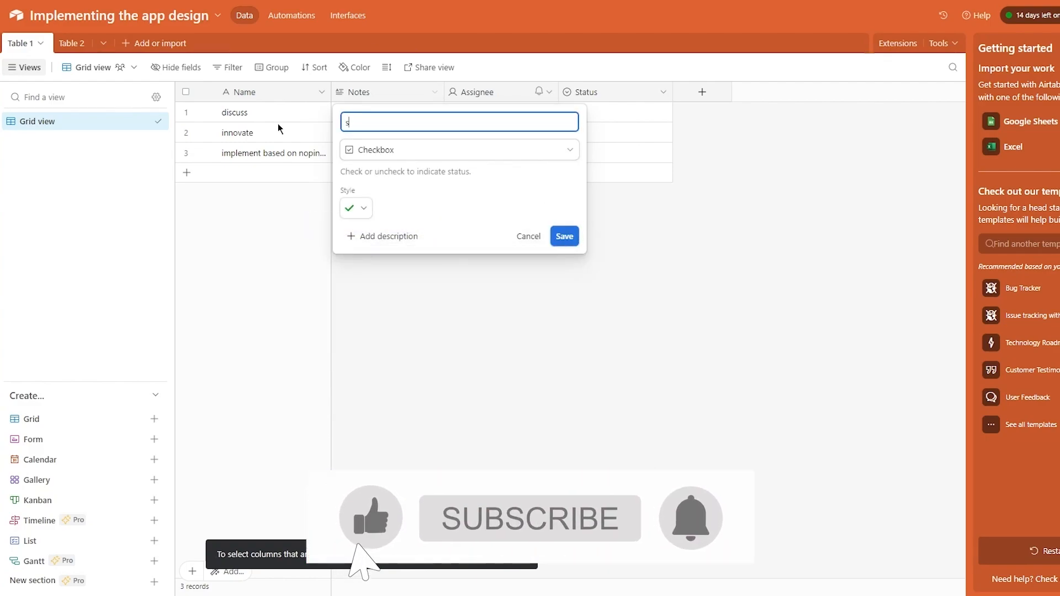
pyautogui.write('k')
pyautogui.press('Return')
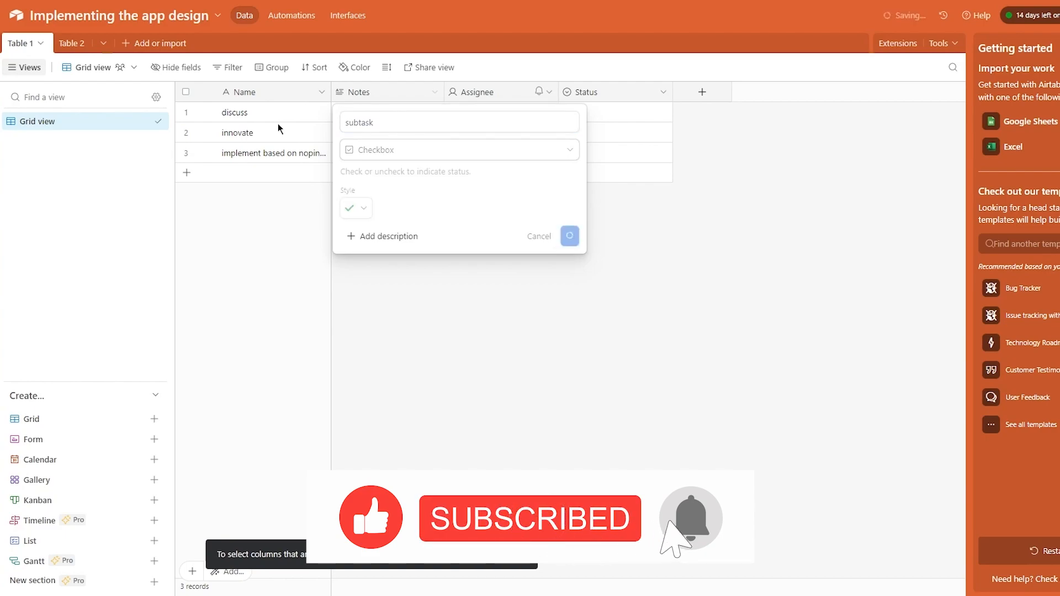
# - Tick and then clear subtask for discuss and innovate, leaving both unticked
pyautogui.click(356, 105)
pyautogui.click(387, 112)
pyautogui.click(387, 133)
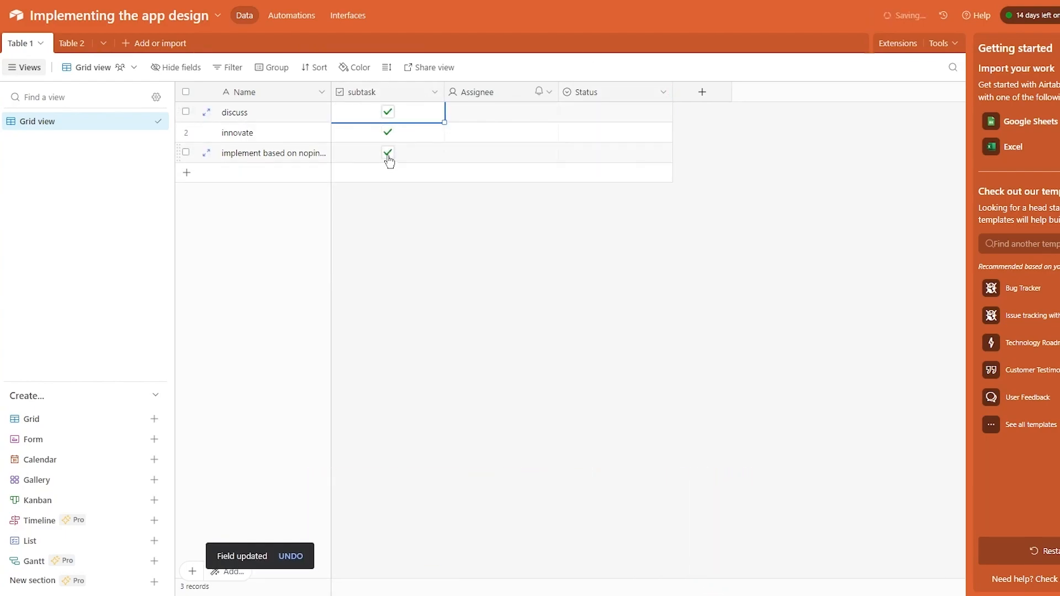
pyautogui.click(386, 134)
pyautogui.click(387, 113)
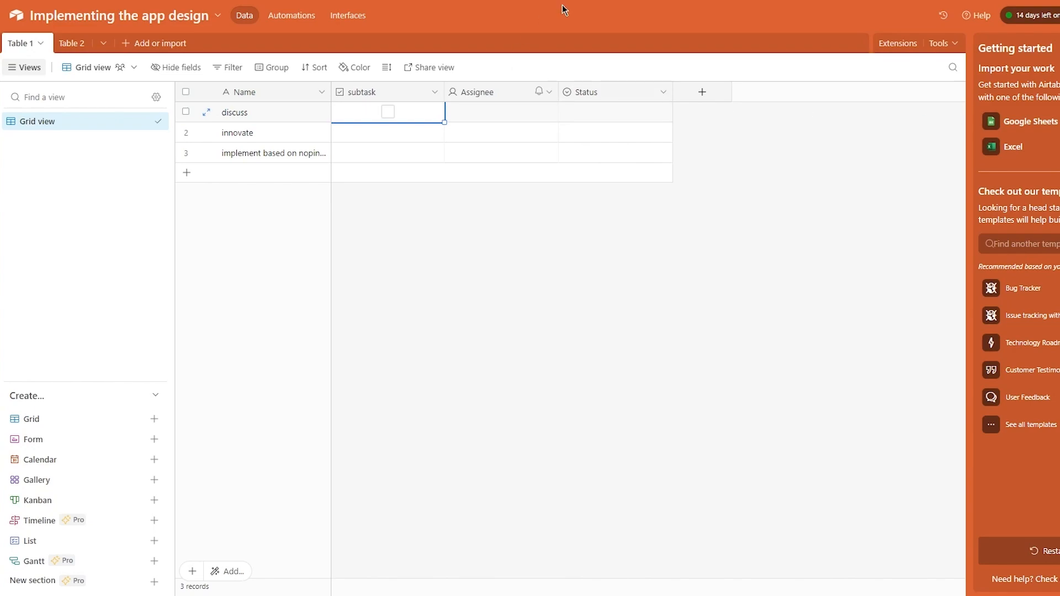
# - Set Status to Todo for discuss, In progress for innovate and Done for the third task
pyautogui.click(610, 111)
pyautogui.click(607, 114)
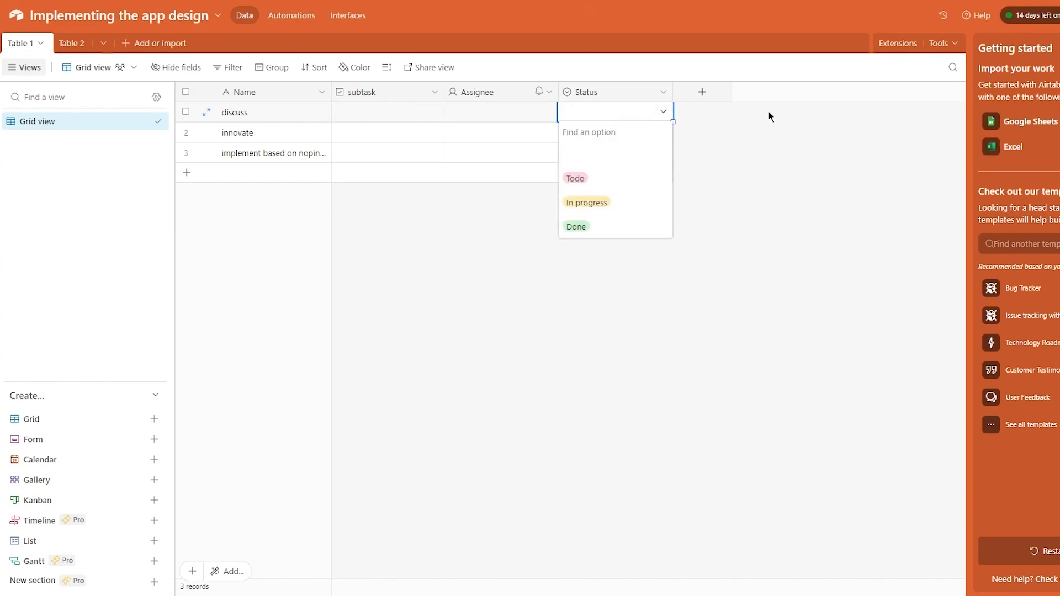
pyautogui.click(605, 184)
pyautogui.click(628, 135)
pyautogui.click(617, 131)
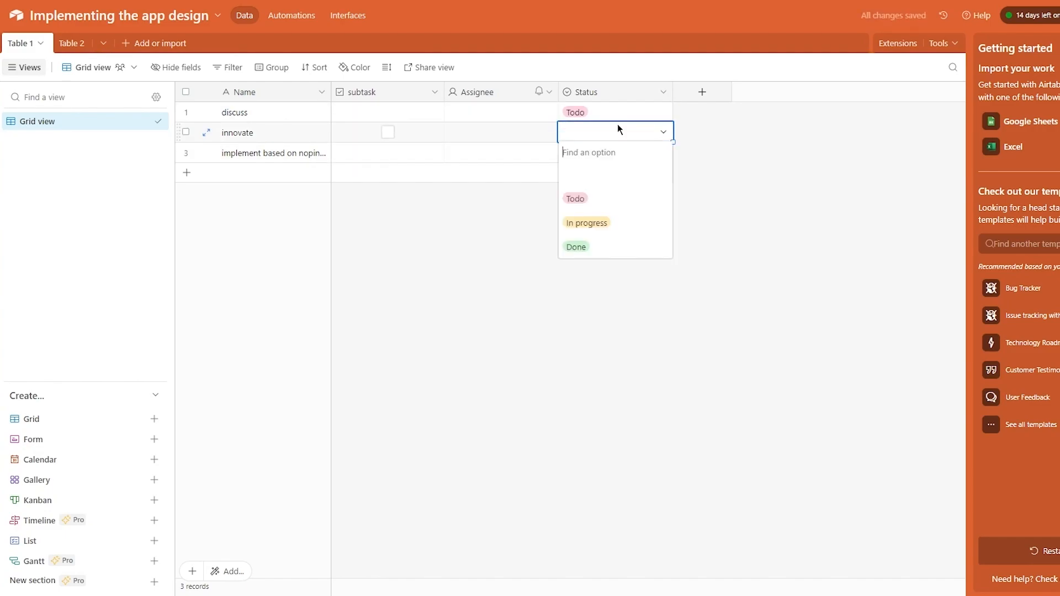
pyautogui.click(613, 223)
pyautogui.doubleClick(603, 156)
pyautogui.click(604, 269)
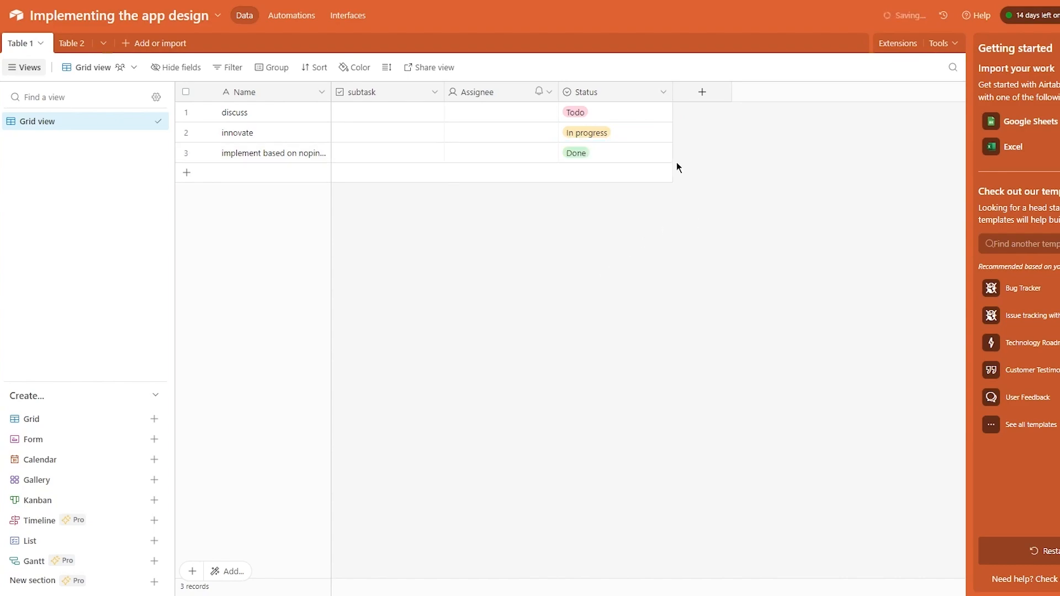
# - Add a fourth empty record, leaving its Status blank
pyautogui.click(647, 166)
pyautogui.doubleClick(628, 170)
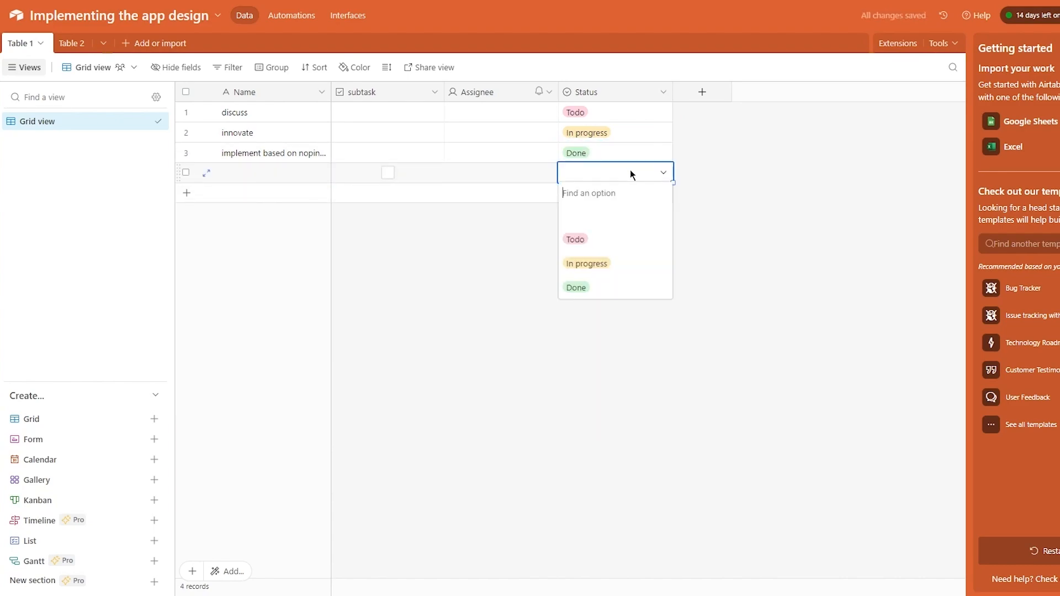
pyautogui.click(607, 214)
pyautogui.click(595, 170)
pyautogui.click(833, 214)
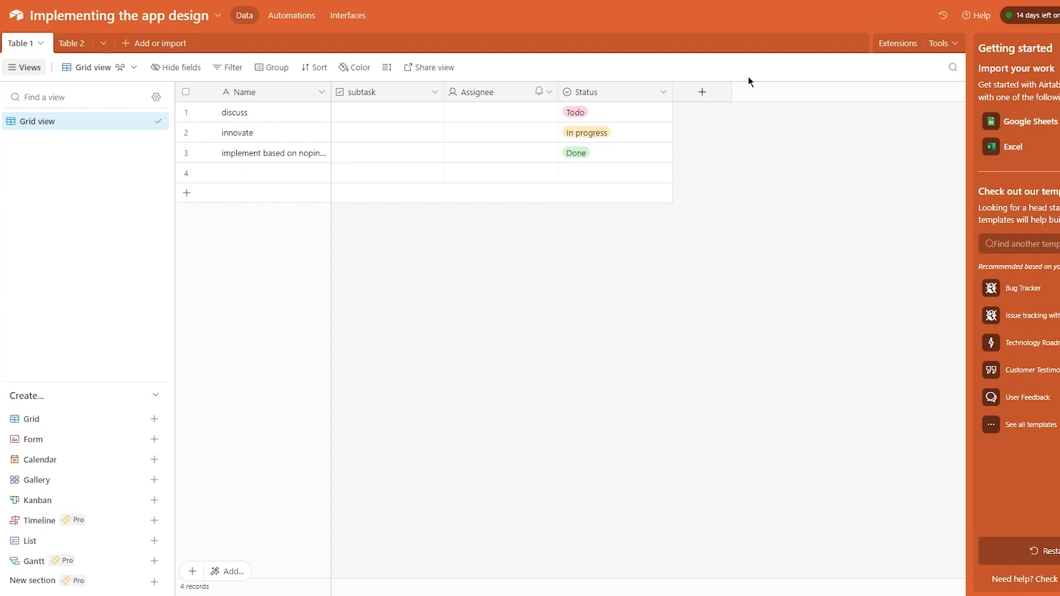
# - Colour the grid's records by their Status option
pyautogui.click(356, 69)
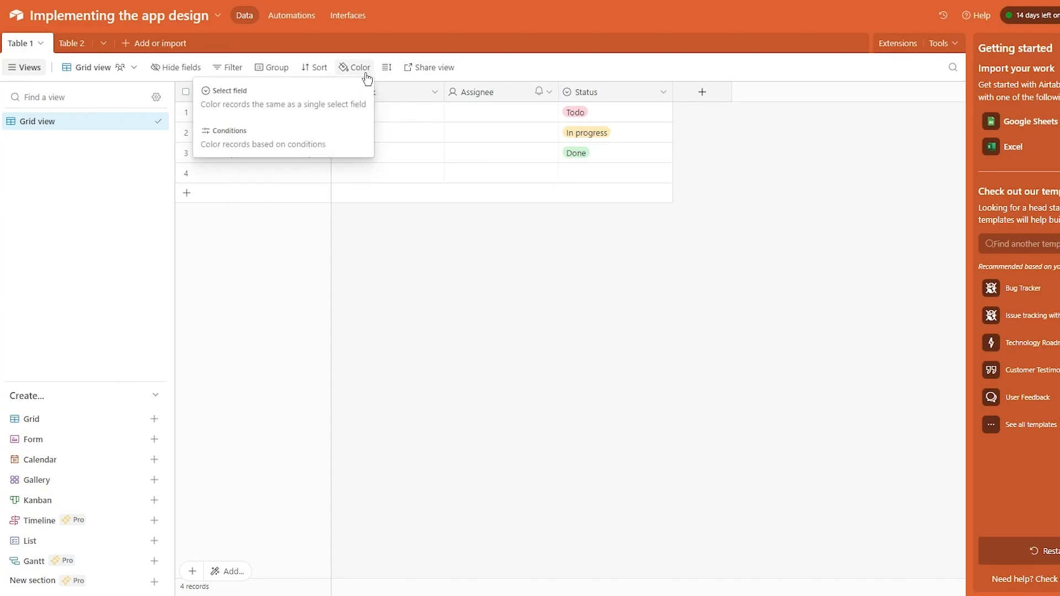
pyautogui.click(274, 90)
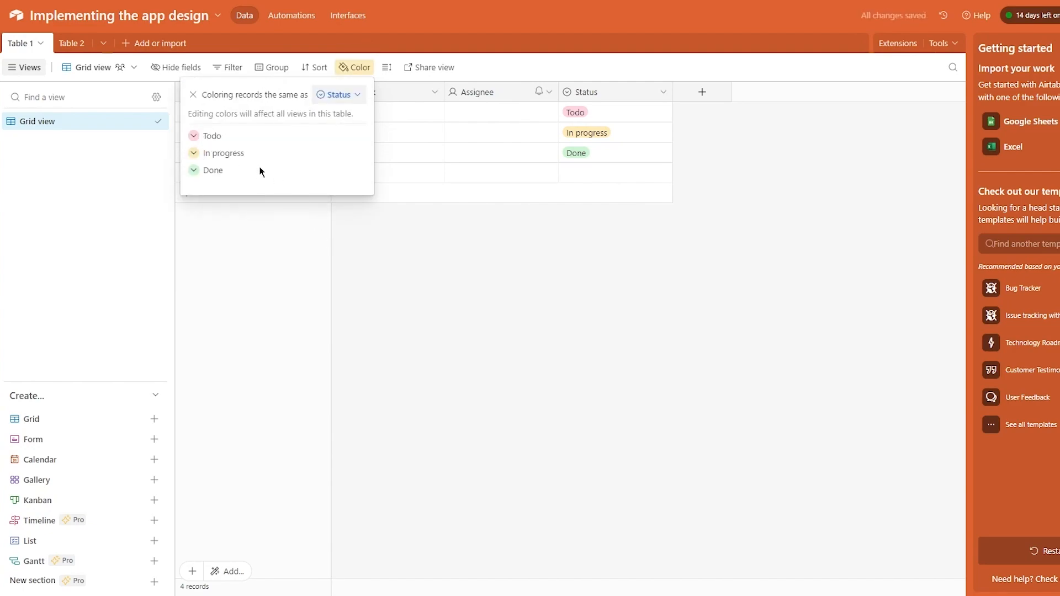
pyautogui.press('Escape')
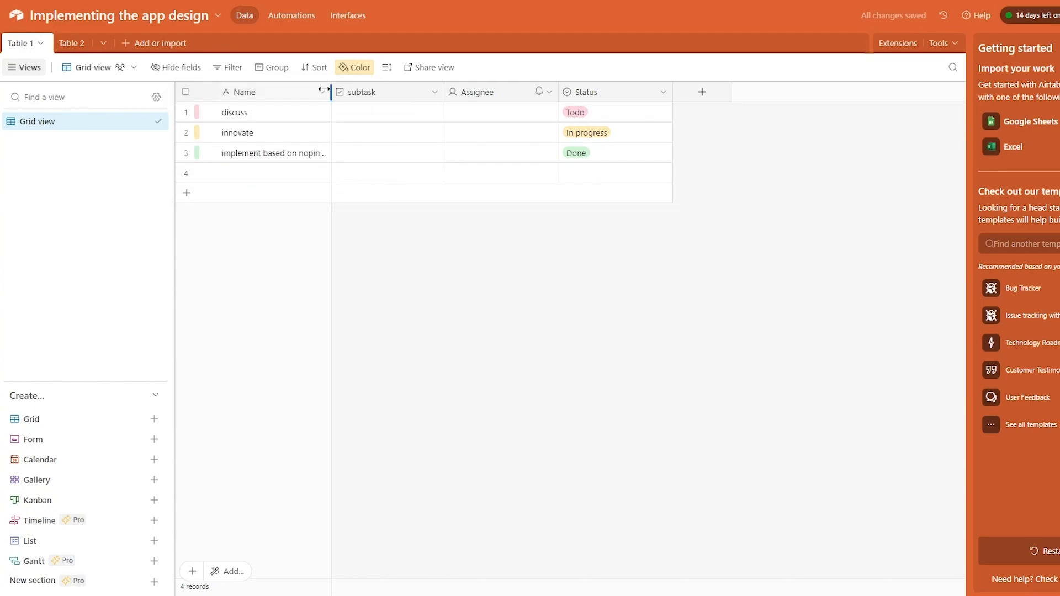
# - Try grouping records by subtask, undo it, and leave the grid ungrouped
pyautogui.click(269, 69)
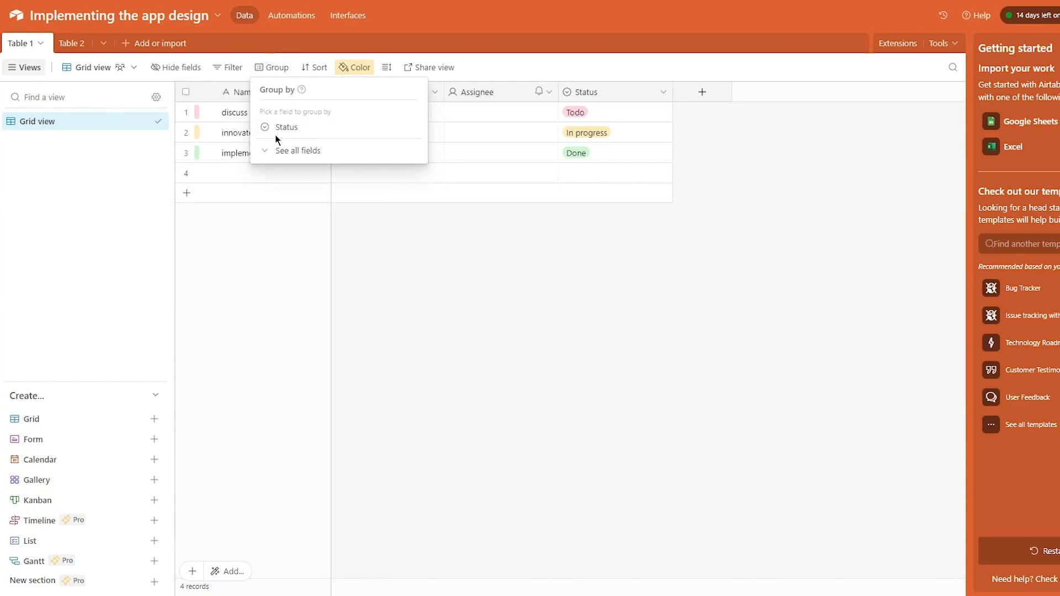
pyautogui.click(268, 153)
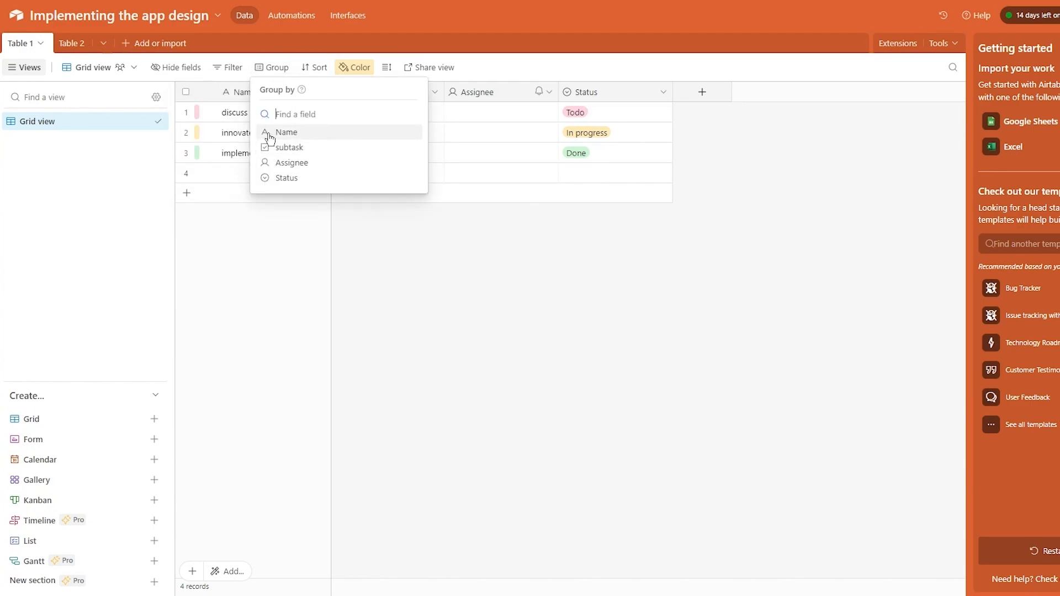
pyautogui.click(297, 150)
pyautogui.click(385, 263)
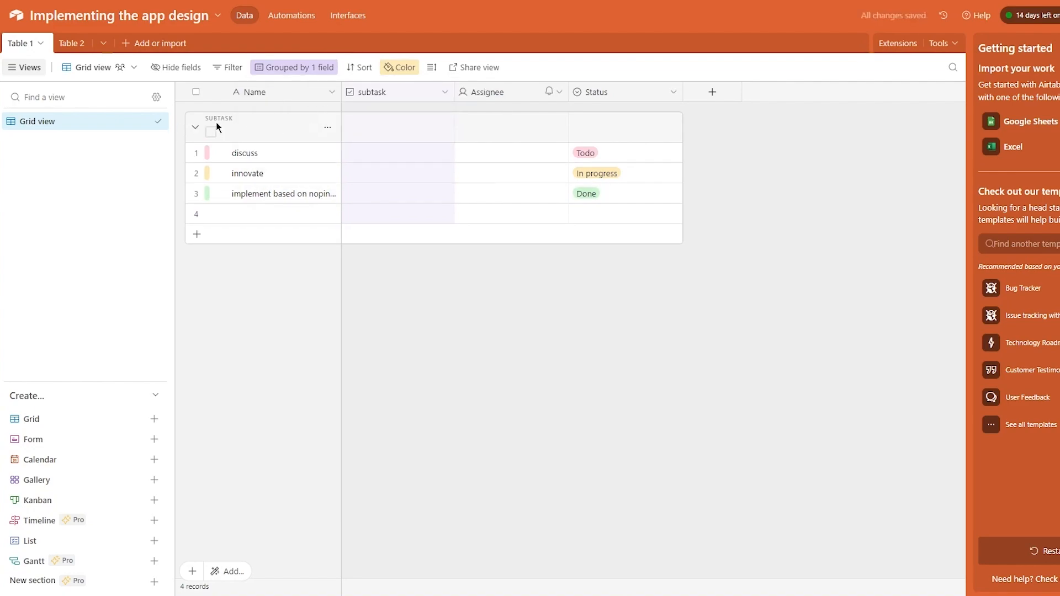
pyautogui.hotkey('ctrl', 'z')
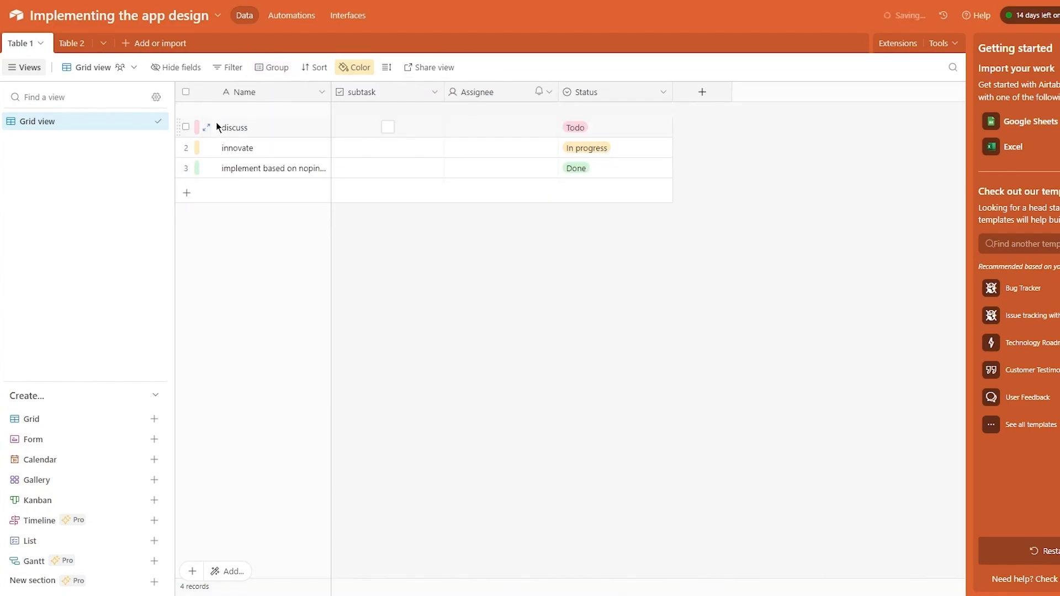
pyautogui.click(276, 70)
pyautogui.click(278, 151)
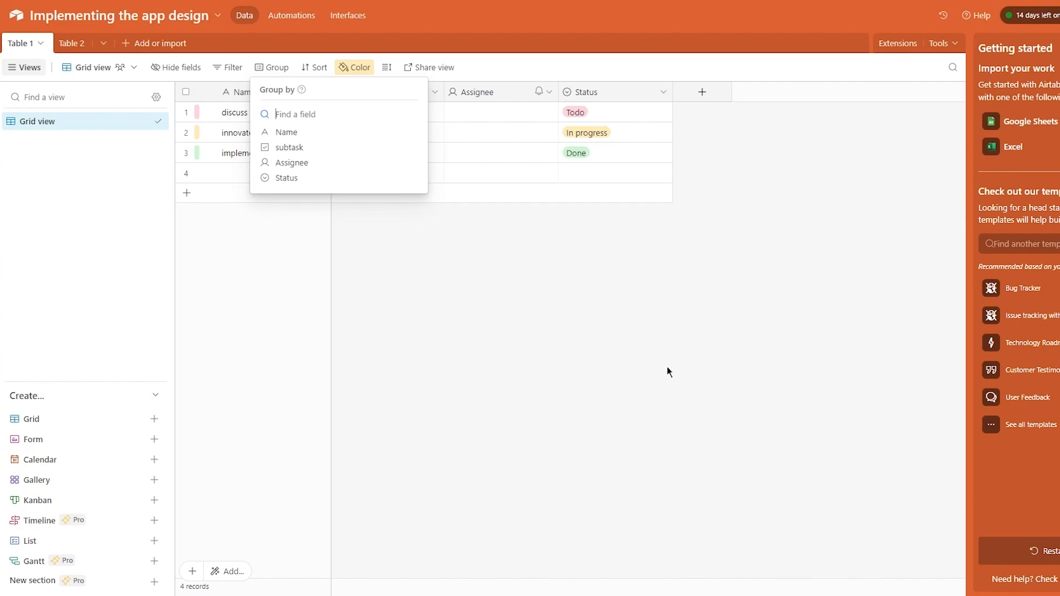
pyautogui.click(643, 311)
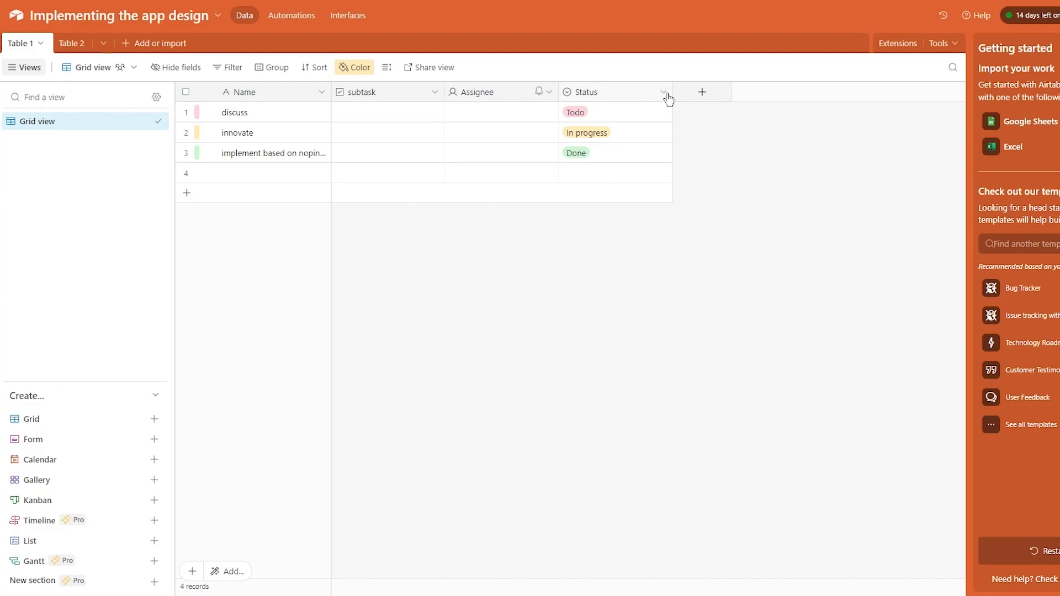
# - Create a link-to-record field pointing to Table 2, skipping lookup fields
pyautogui.click(702, 93)
pyautogui.scroll(-3, 765, 240)
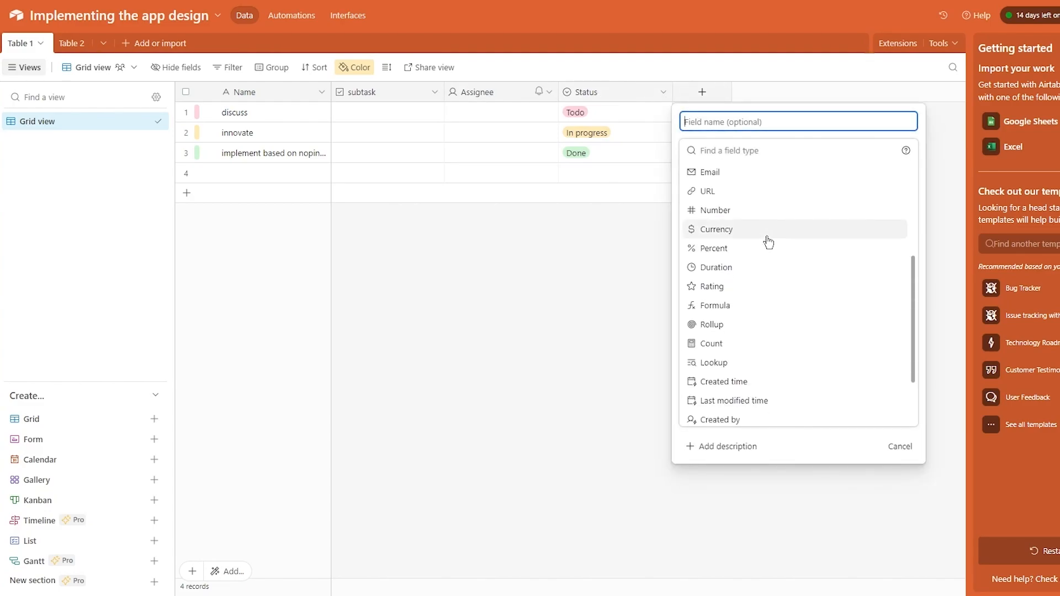
pyautogui.scroll(3, 767, 241)
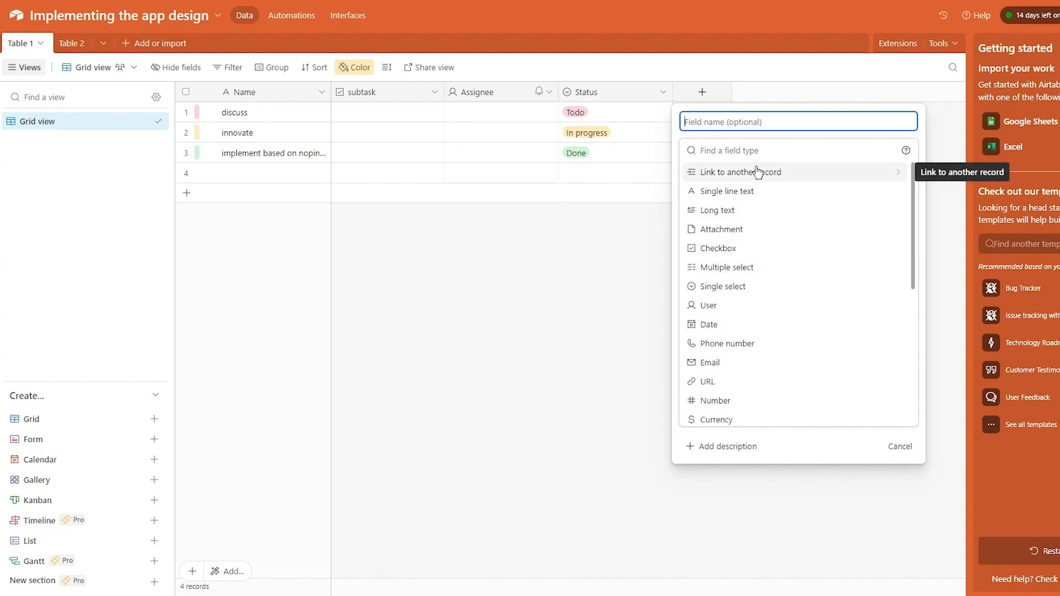
pyautogui.click(776, 174)
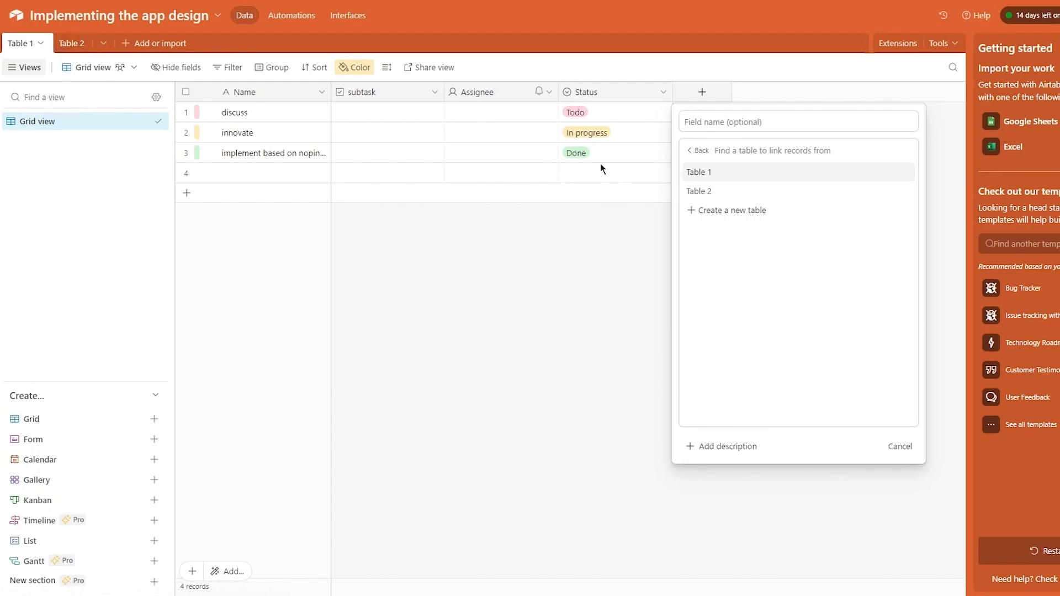
pyautogui.click(729, 198)
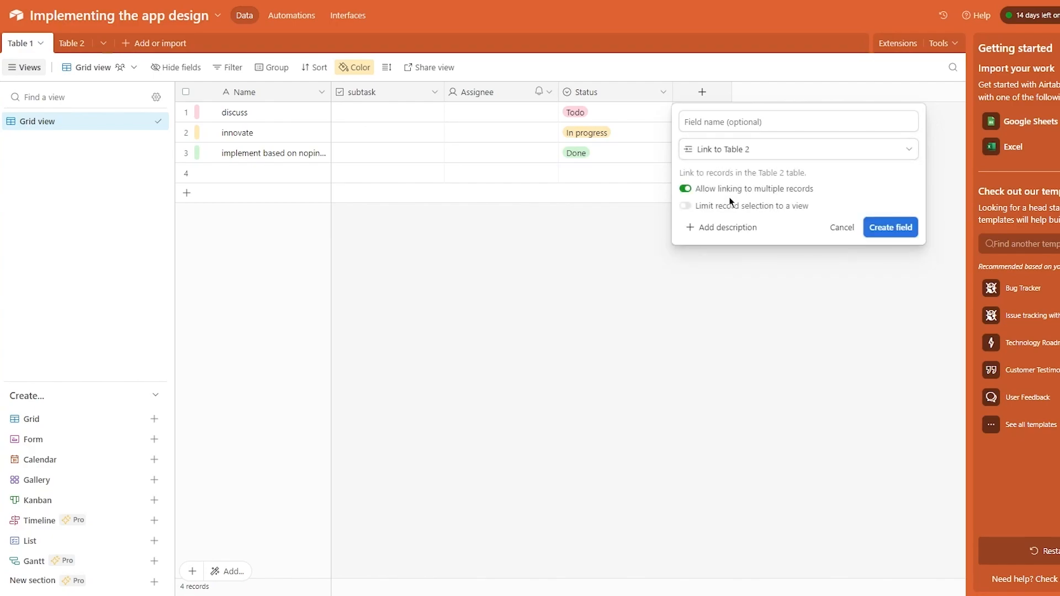
pyautogui.click(891, 227)
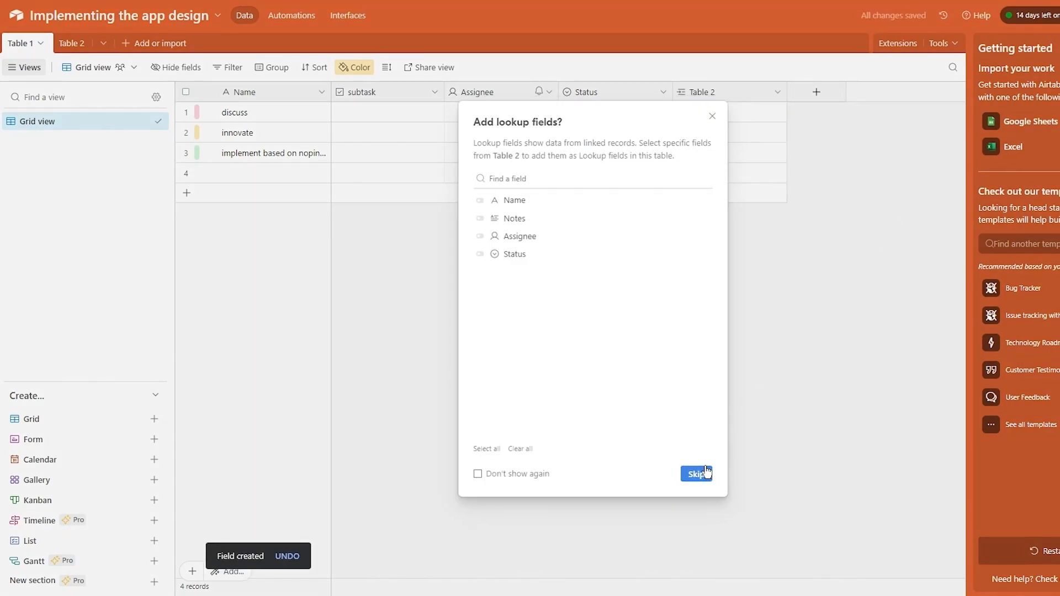
pyautogui.click(707, 474)
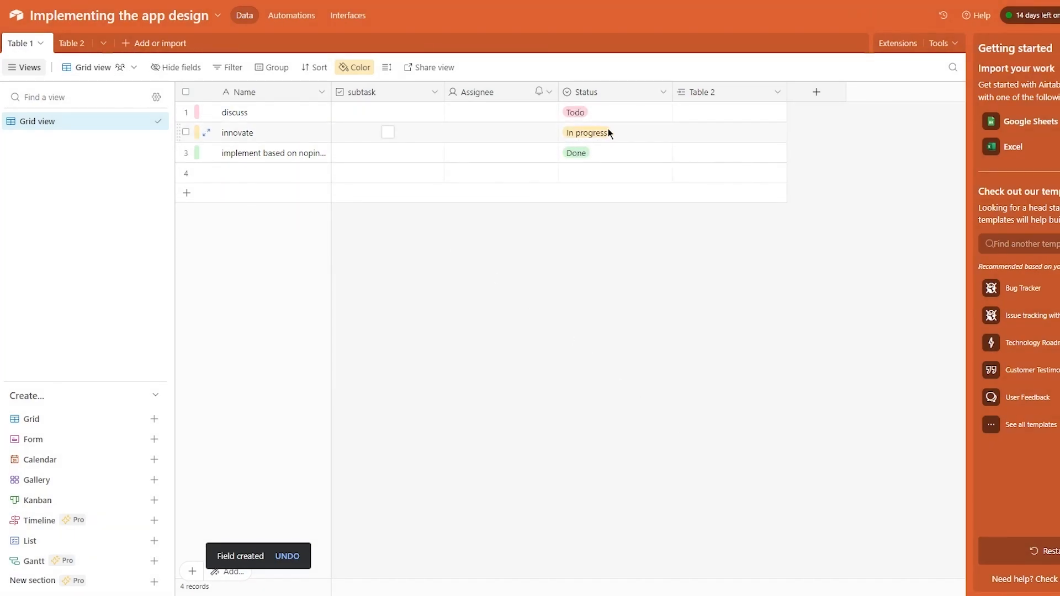
# - In Table 2, name the three records mb, h and jj, then return to Table 1
pyautogui.click(72, 45)
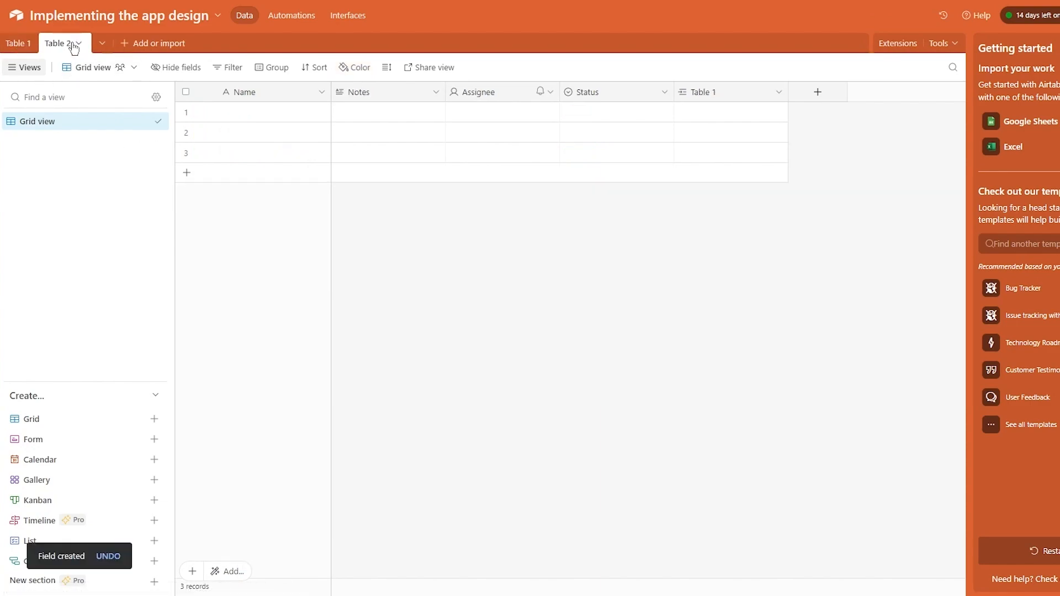
pyautogui.click(18, 44)
pyautogui.click(71, 43)
pyautogui.doubleClick(246, 111)
pyautogui.write('mb')
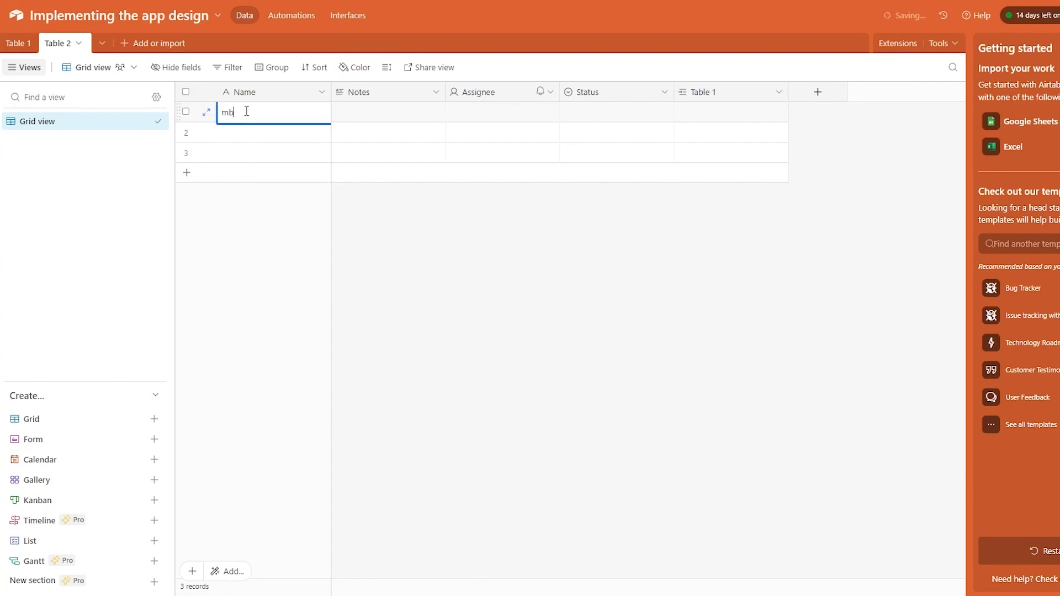
pyautogui.press('Return')
pyautogui.write('h')
pyautogui.press('Return')
pyautogui.write('j')
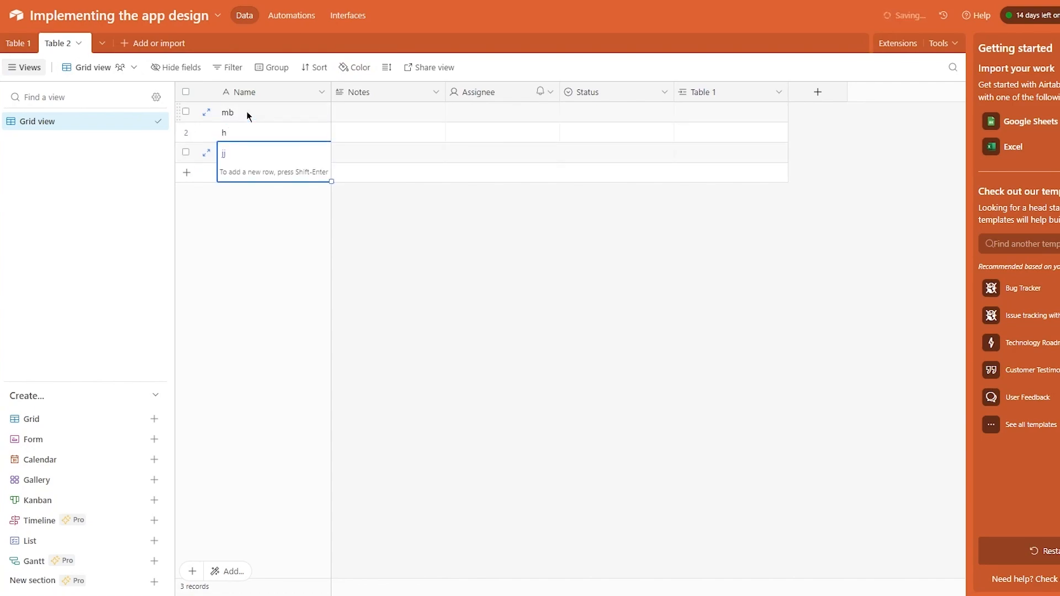
pyautogui.write('j')
pyautogui.click(304, 276)
pyautogui.click(24, 48)
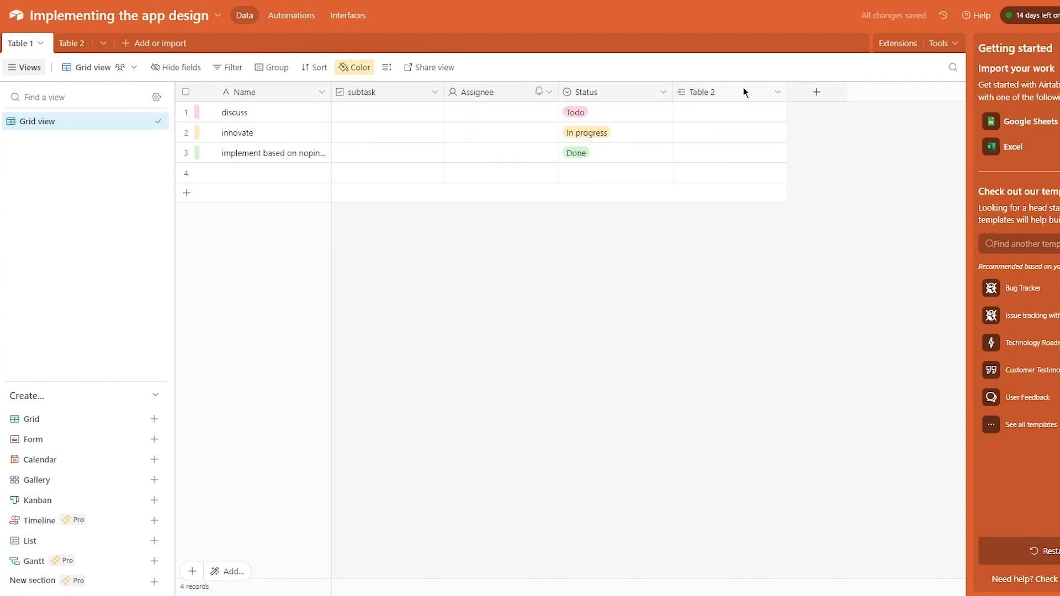
# - Undo the Table 2 link field and recreate it as a link to Table 2 without lookups
pyautogui.click(776, 95)
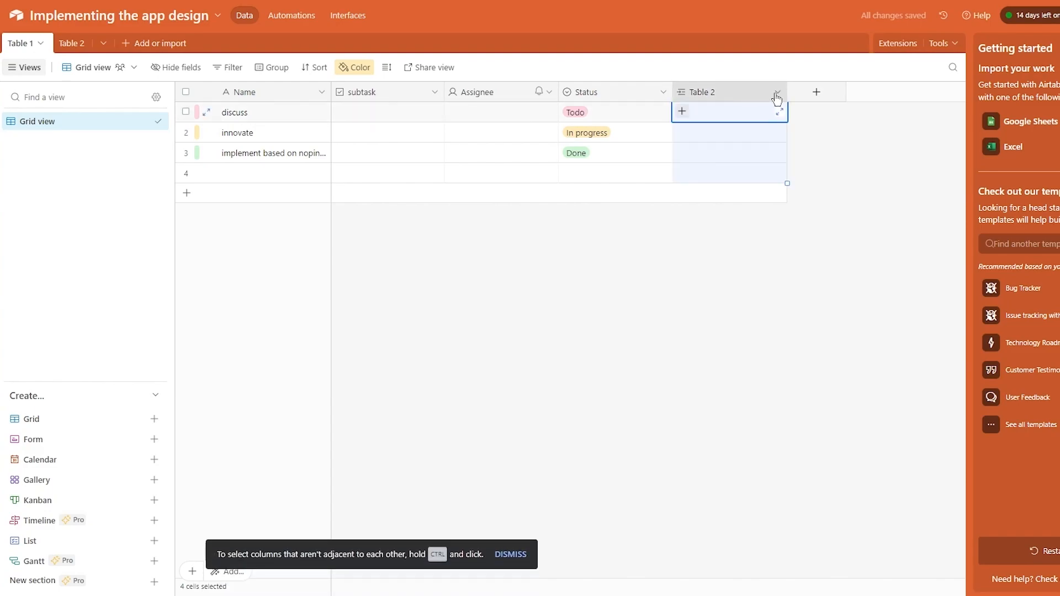
pyautogui.hotkey('ctrl', 'z')
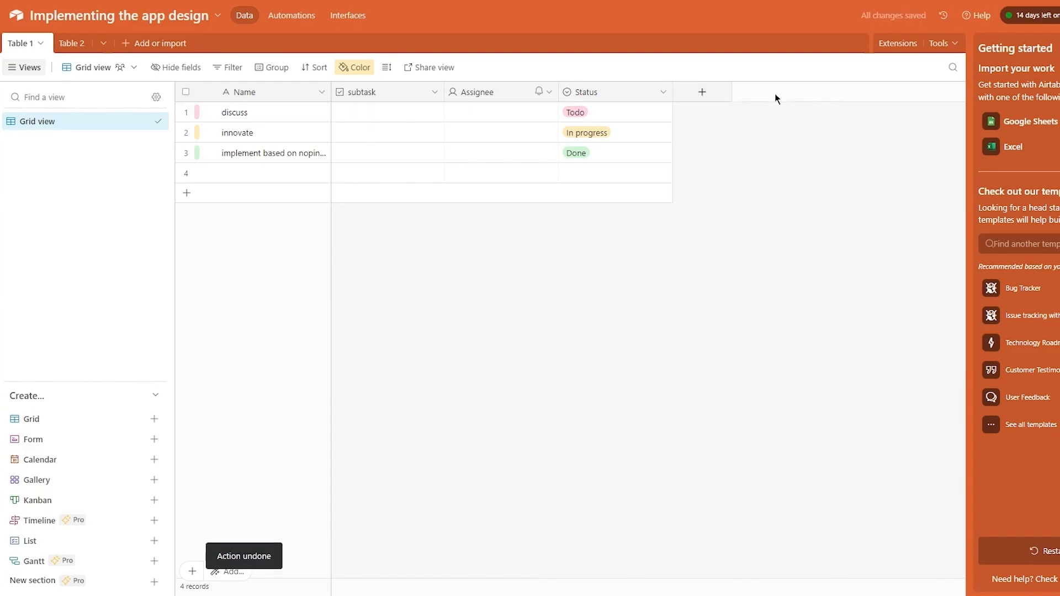
pyautogui.click(701, 92)
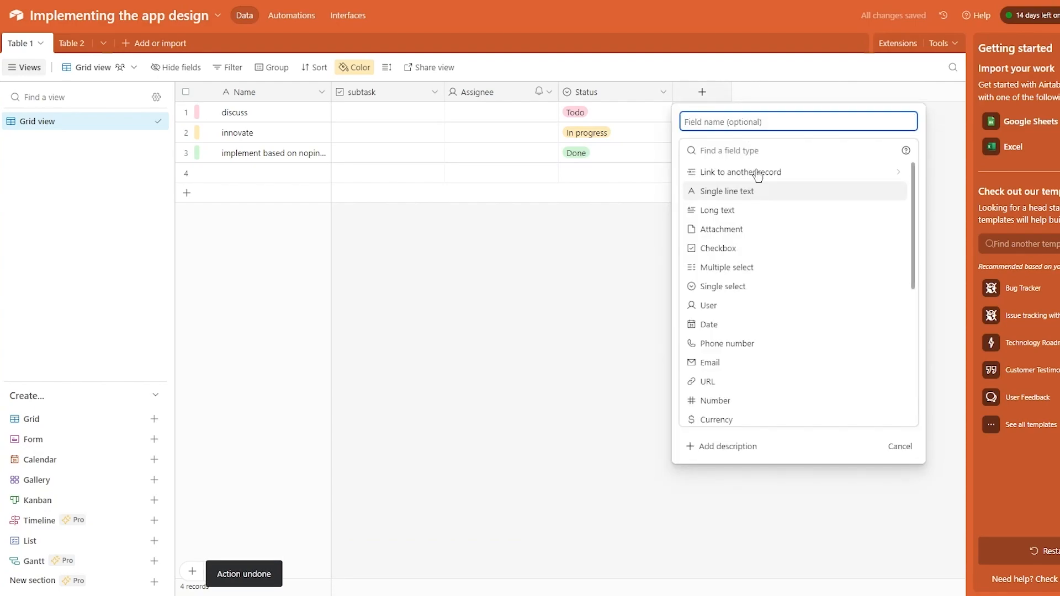
pyautogui.click(752, 173)
pyautogui.click(734, 192)
pyautogui.click(882, 230)
pyautogui.click(782, 361)
# - Link discuss to mb, innovate to h and the third task to jj
pyautogui.click(709, 118)
pyautogui.click(683, 111)
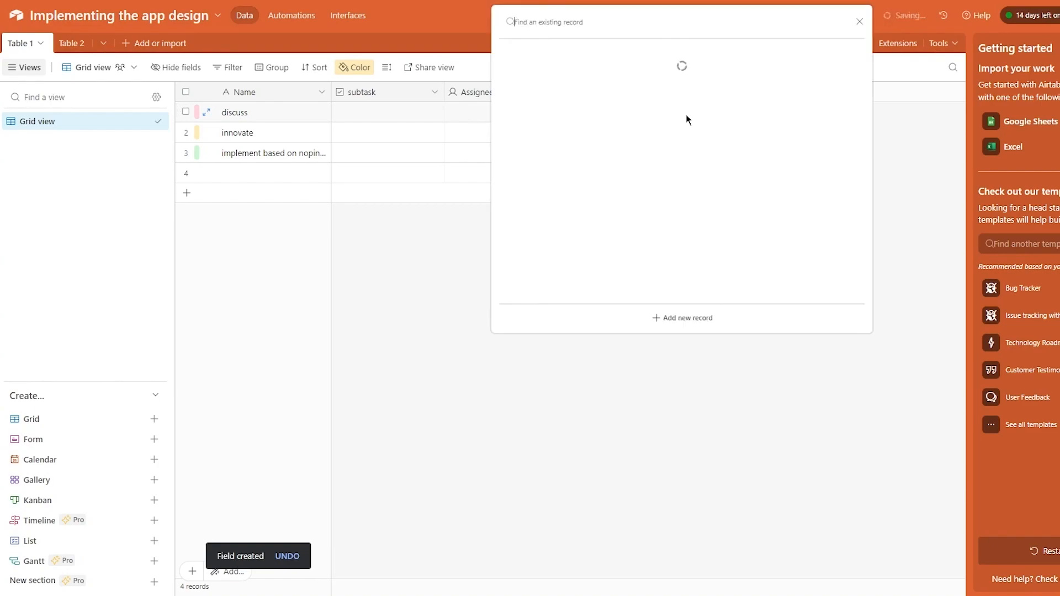
pyautogui.click(669, 89)
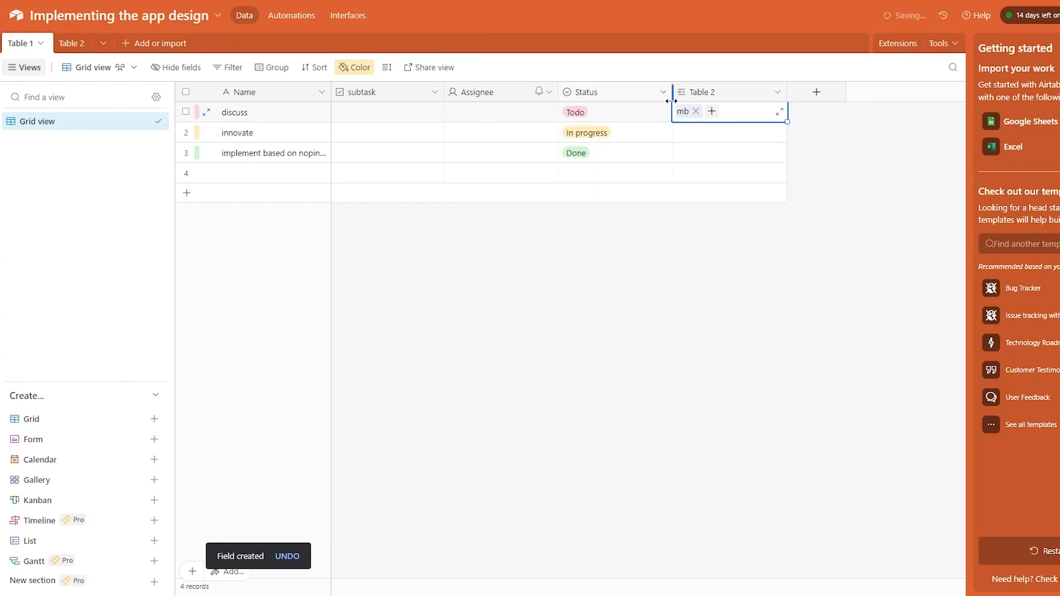
pyautogui.click(684, 139)
pyautogui.click(678, 132)
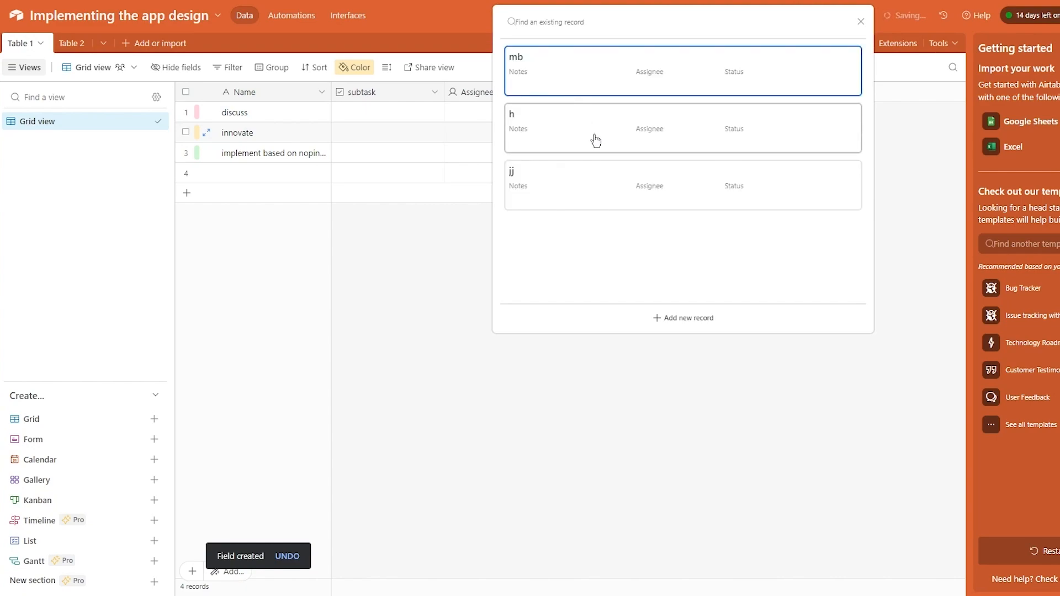
pyautogui.click(594, 140)
pyautogui.click(677, 153)
pyautogui.click(679, 154)
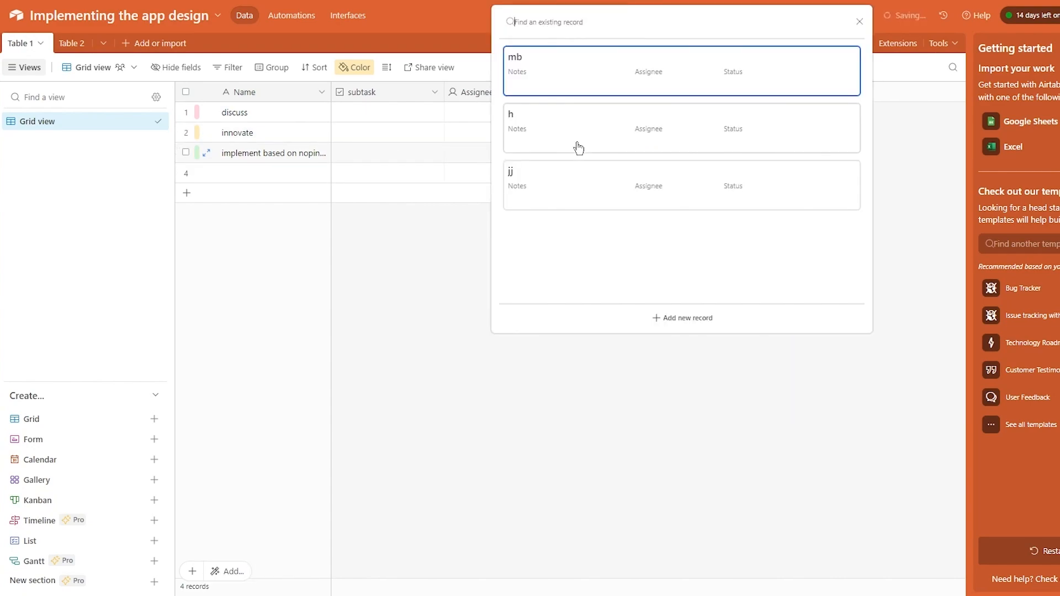
pyautogui.click(585, 173)
pyautogui.click(768, 372)
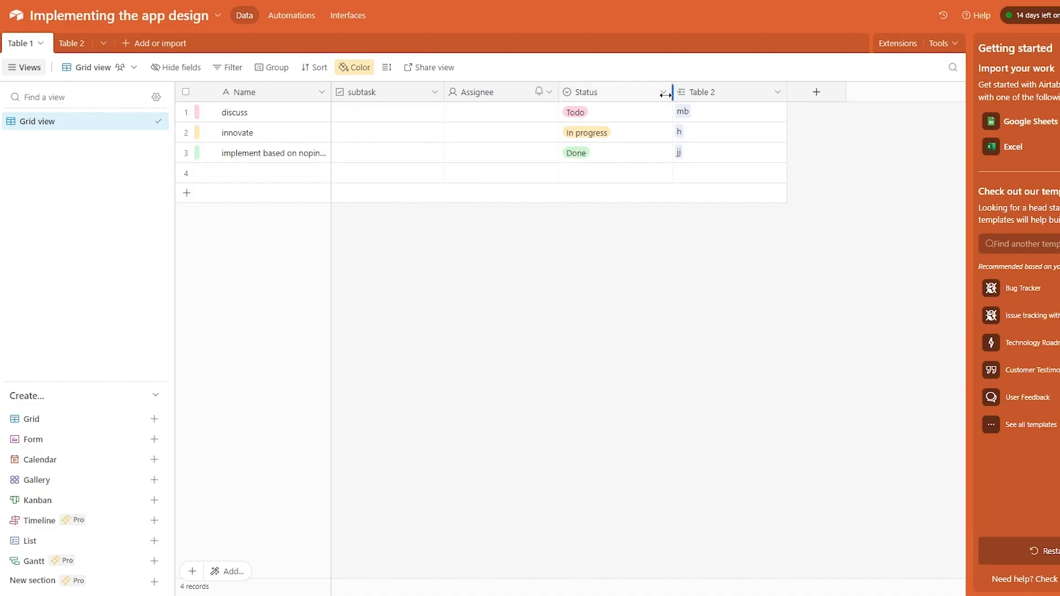
# - Start a new Checkbox field styled as a green thumbs-up
pyautogui.click(817, 92)
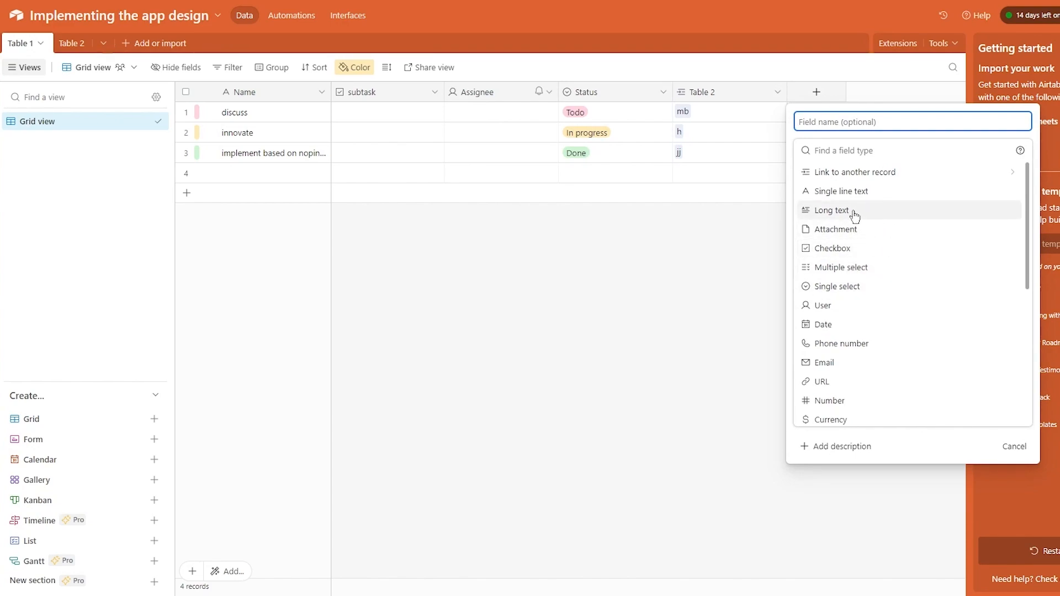
pyautogui.scroll(-3, 877, 288)
pyautogui.scroll(-1, 883, 331)
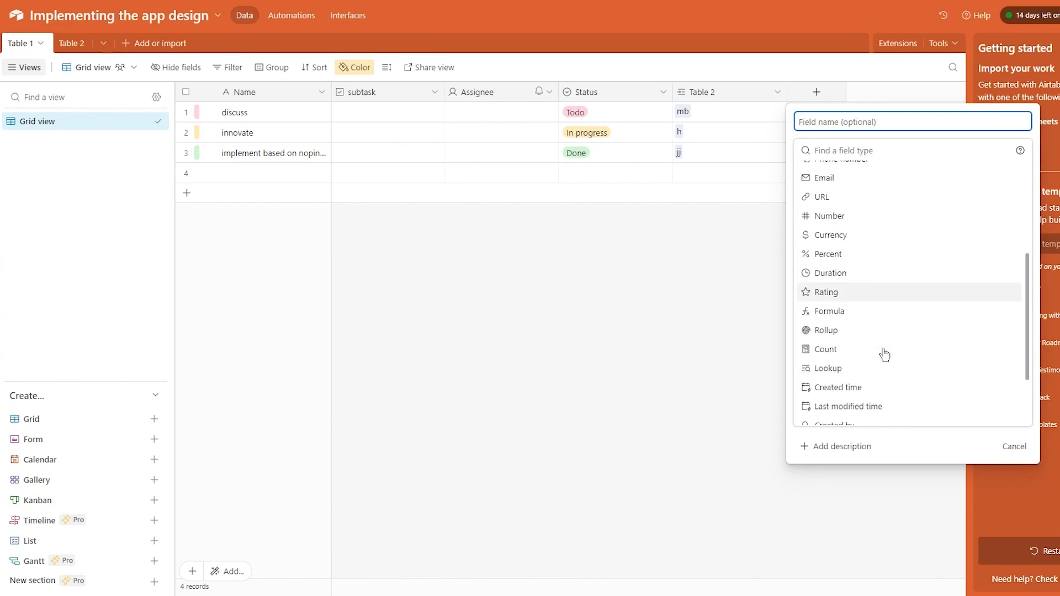
pyautogui.scroll(-2, 883, 348)
pyautogui.scroll(1, 878, 342)
pyautogui.scroll(4, 877, 240)
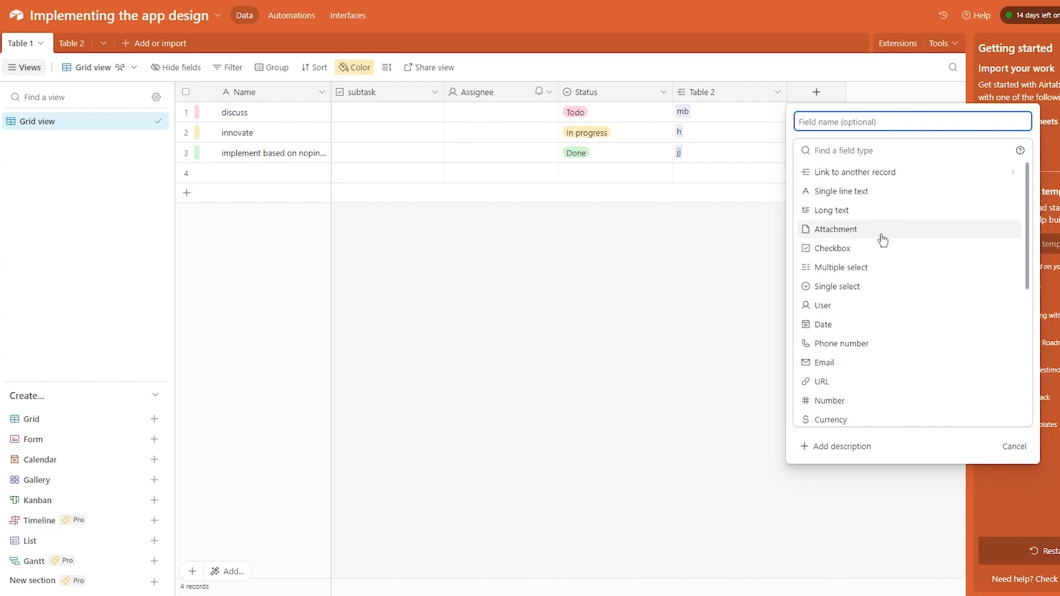
pyautogui.click(845, 230)
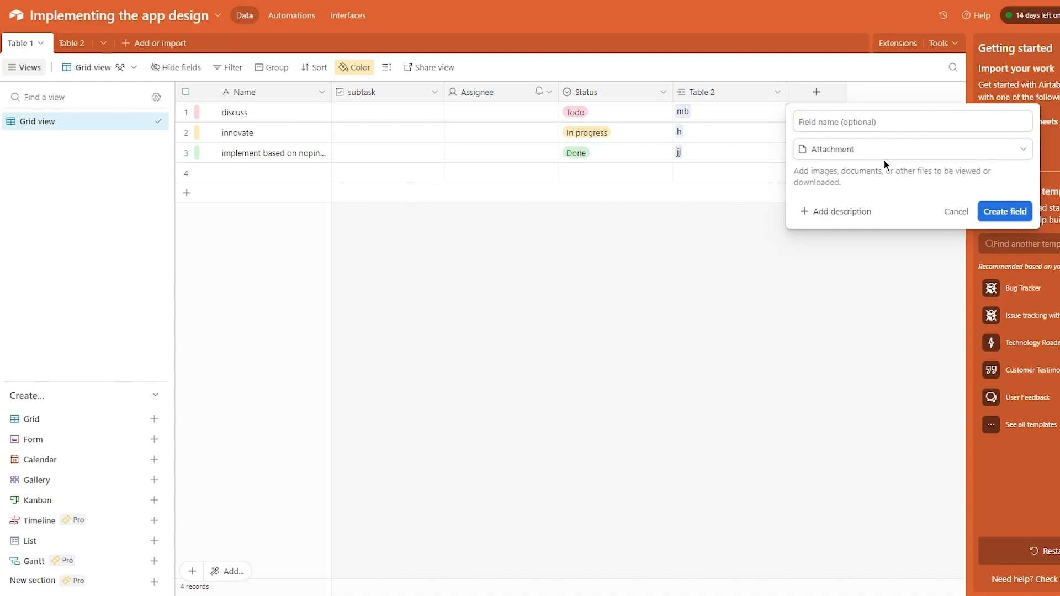
pyautogui.click(859, 146)
pyautogui.click(861, 243)
pyautogui.click(872, 123)
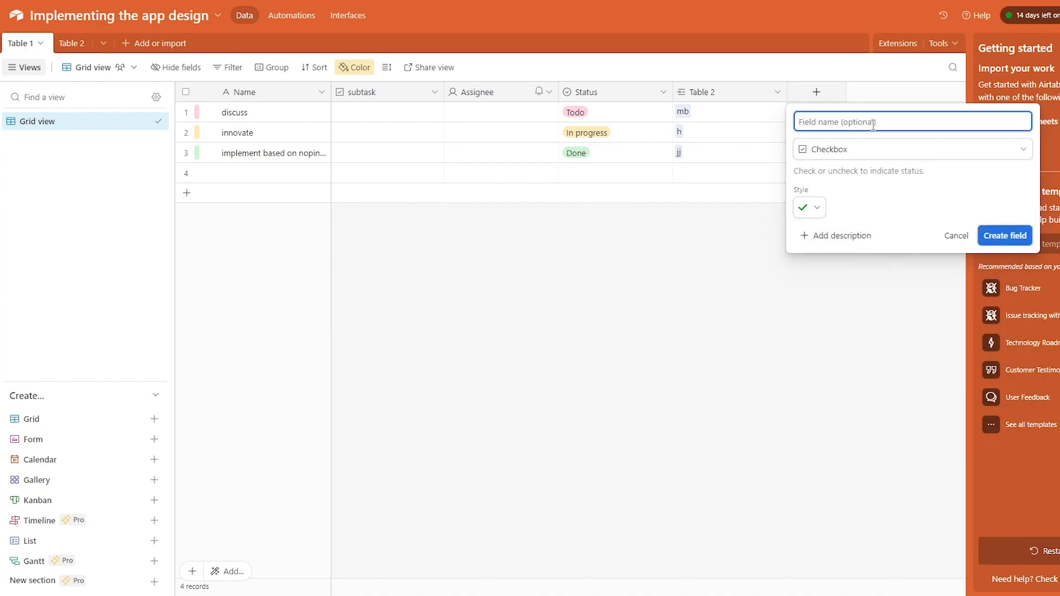
pyautogui.click(813, 208)
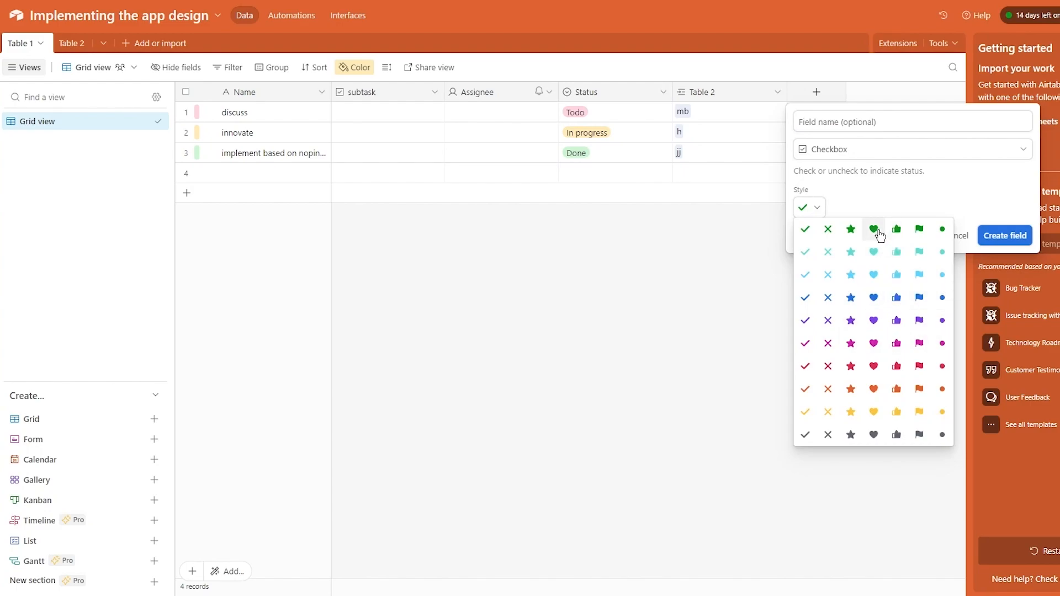
pyautogui.click(896, 229)
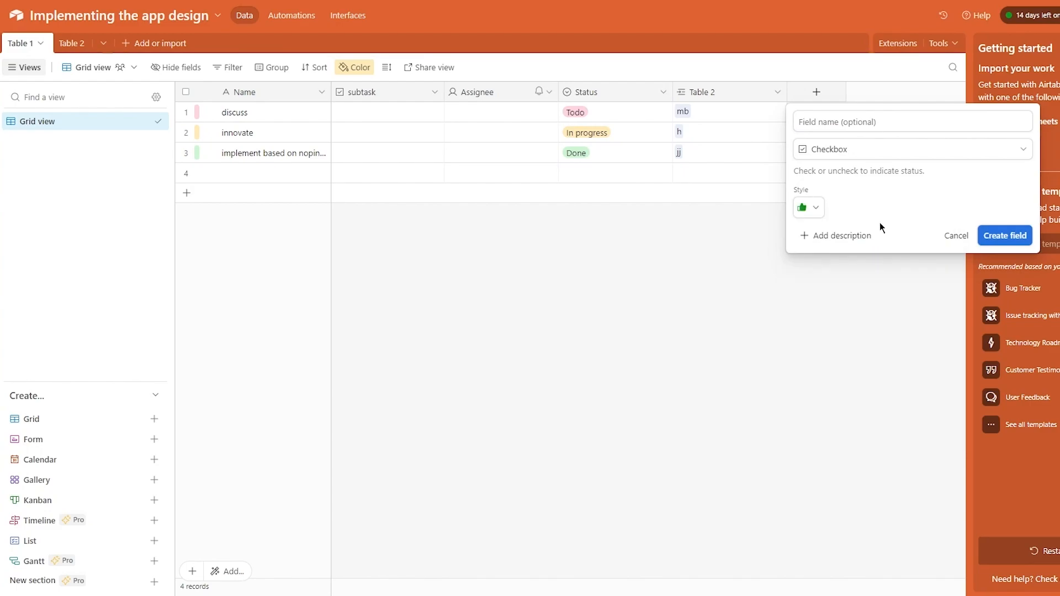
# - Give the checkbox field the description and name approval, and create it
pyautogui.click(825, 235)
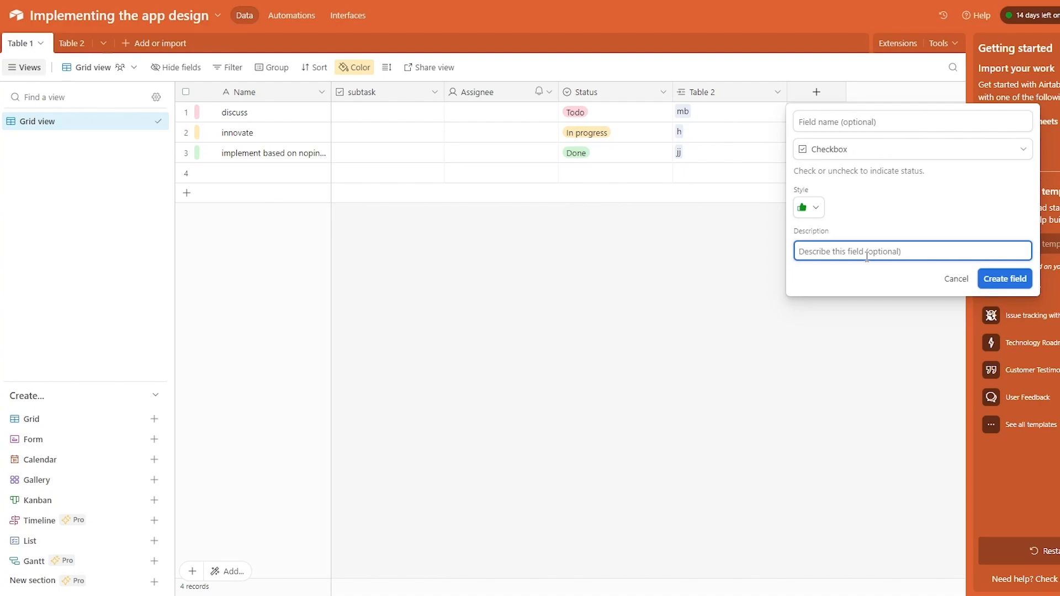
pyautogui.write('approvaol')
pyautogui.press('BackSpace')
pyautogui.click(803, 122)
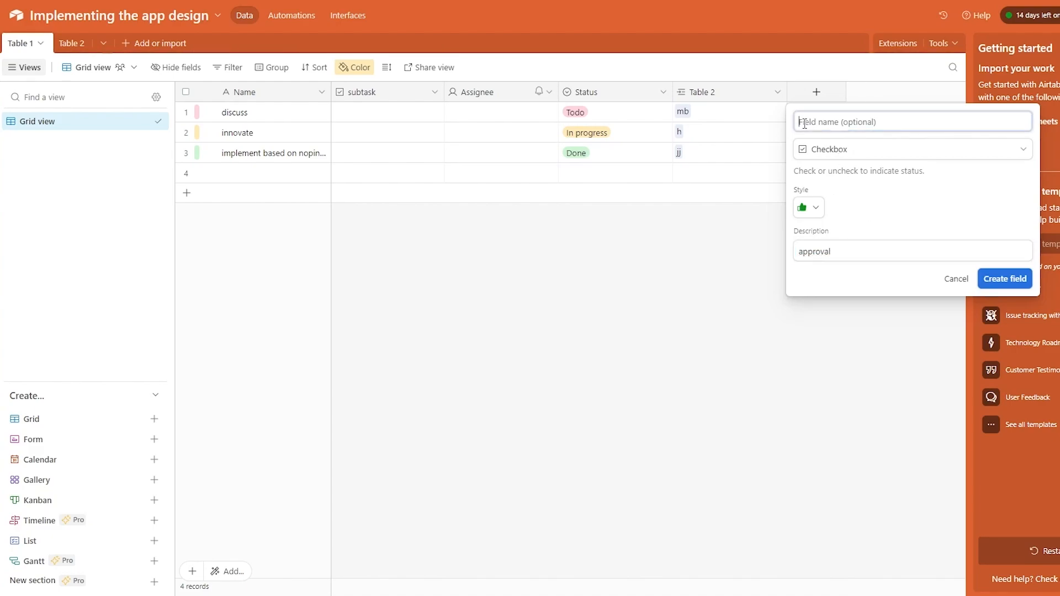
pyautogui.write('app')
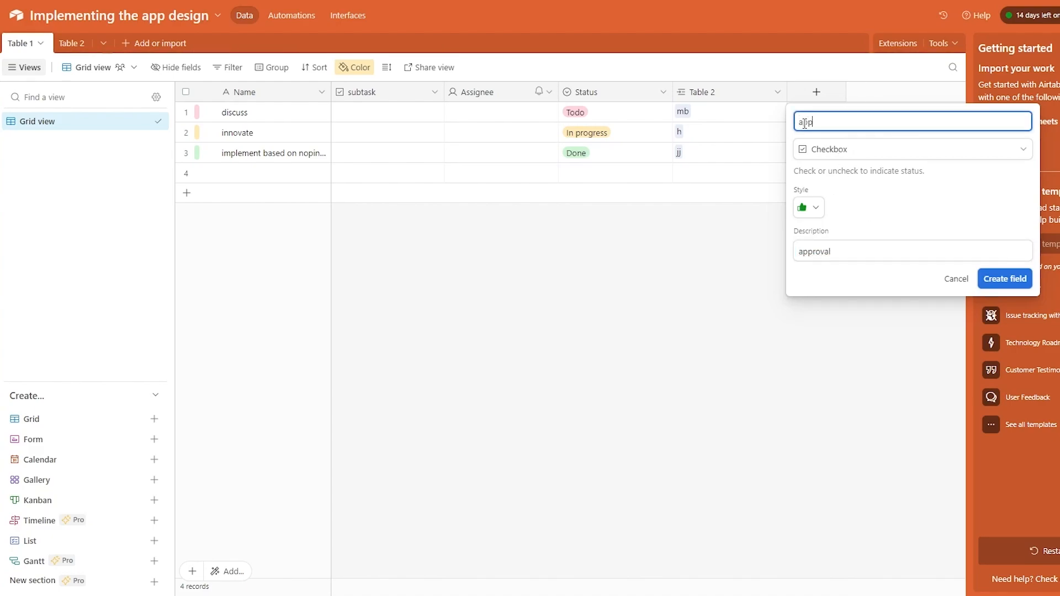
pyautogui.write('roval')
pyautogui.click(976, 285)
# - Tick approval for discuss, innovate and the third task
pyautogui.click(844, 112)
pyautogui.click(844, 133)
pyautogui.click(843, 153)
pyautogui.click(844, 152)
pyautogui.click(840, 254)
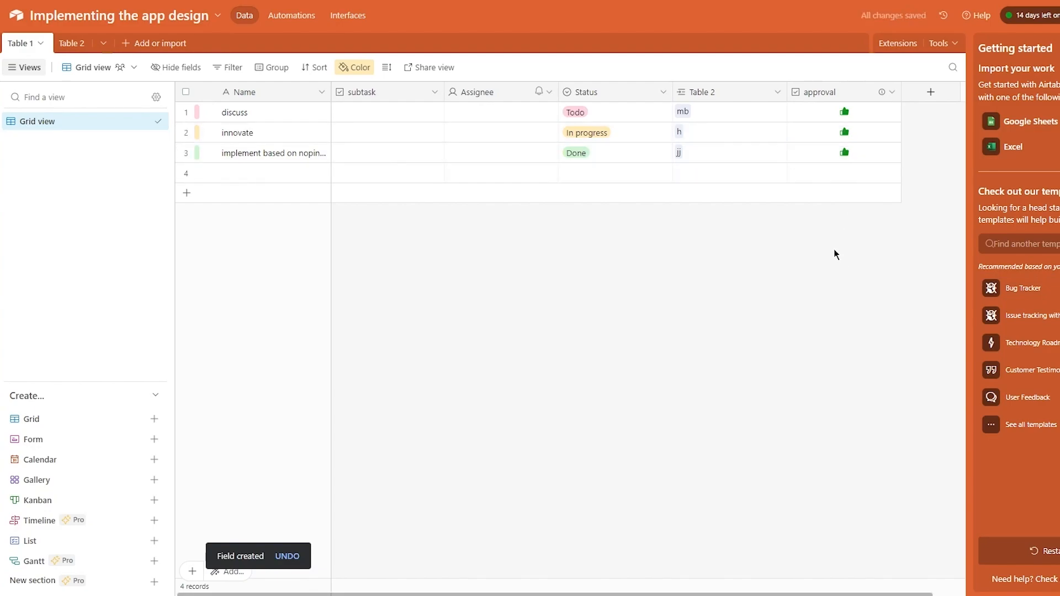
# - Tick subtask for all four rows and approval for row 4
pyautogui.click(391, 113)
pyautogui.click(390, 133)
pyautogui.click(389, 153)
pyautogui.click(389, 173)
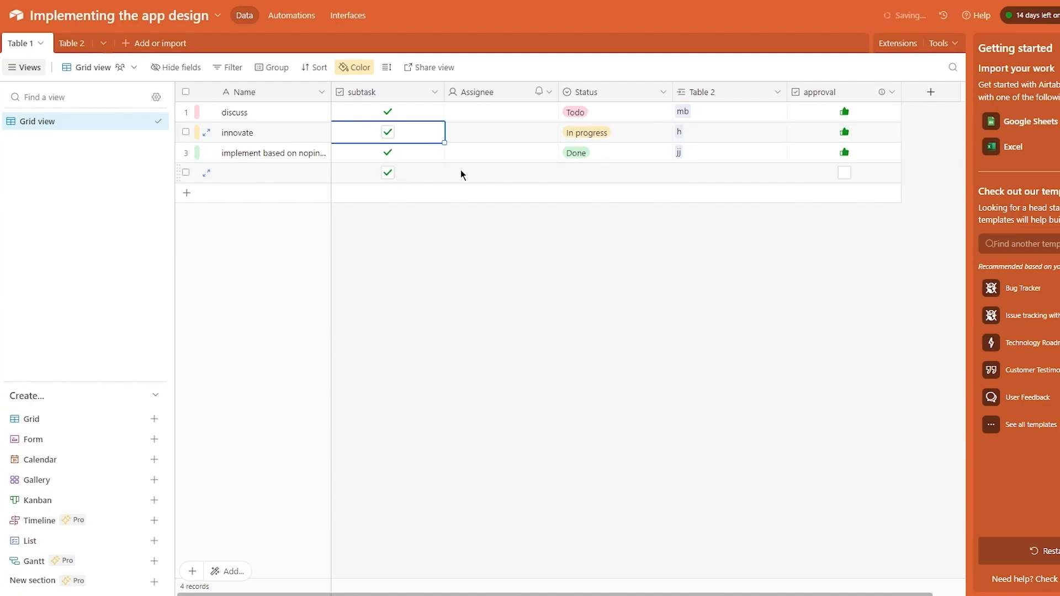
pyautogui.click(844, 173)
pyautogui.click(846, 206)
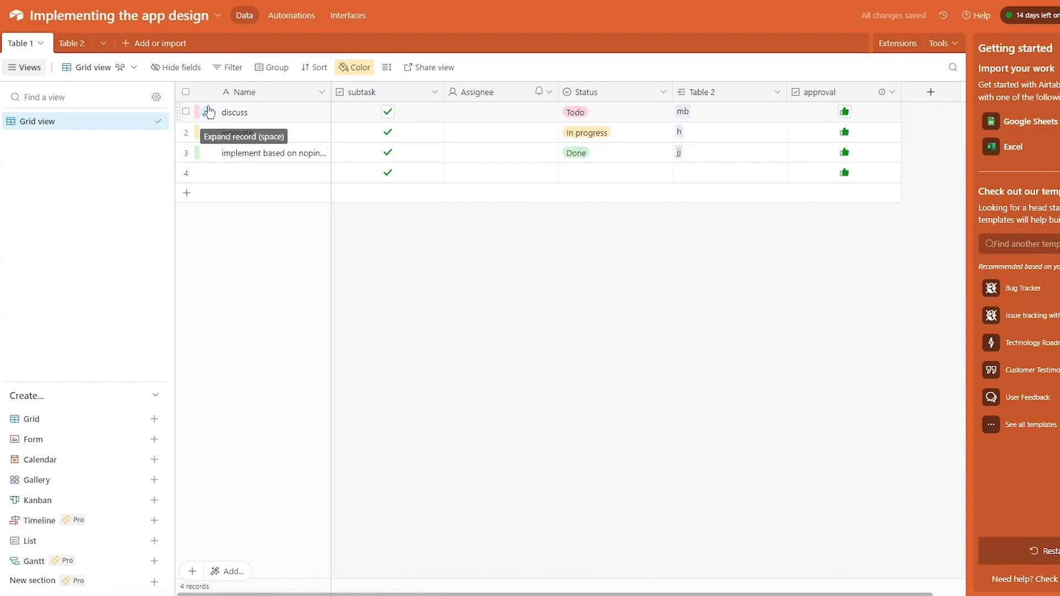
# - Recolour the Status options: Todo dark purple, In progress bright blue, Done dark grey
pyautogui.click(354, 67)
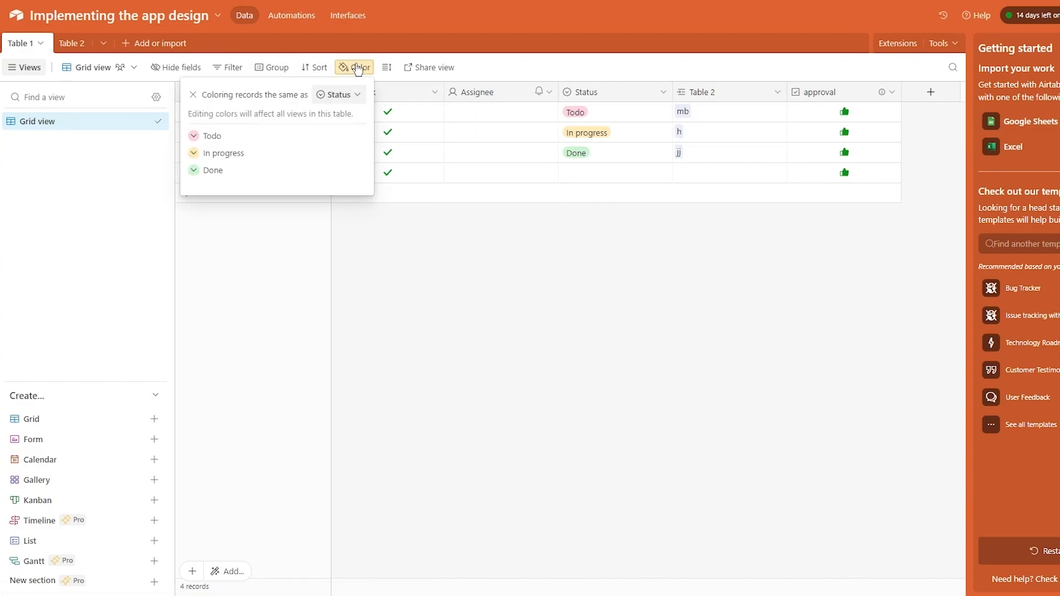
pyautogui.click(192, 134)
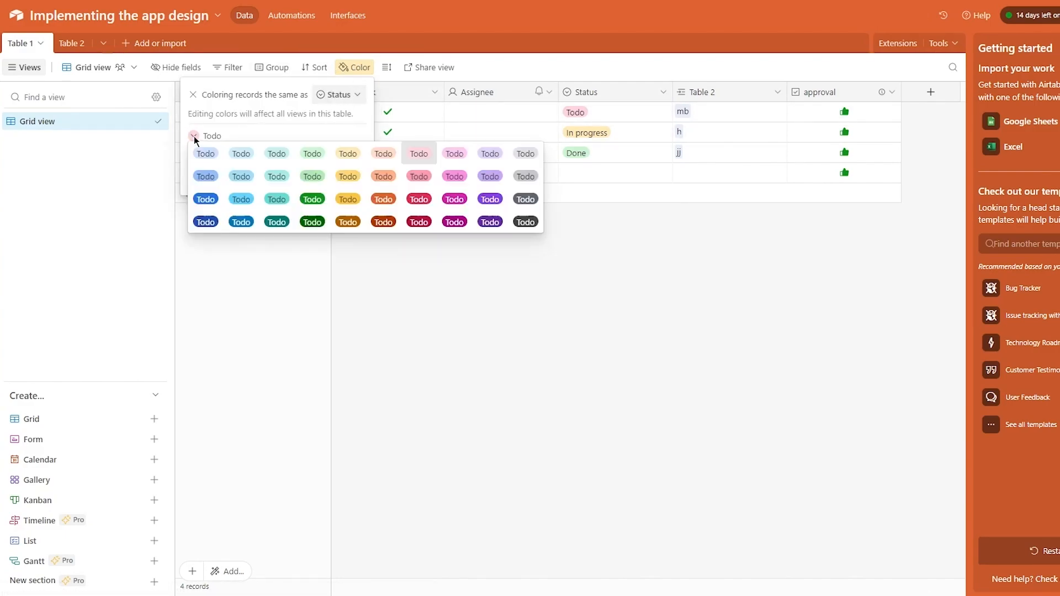
pyautogui.click(489, 221)
pyautogui.click(432, 251)
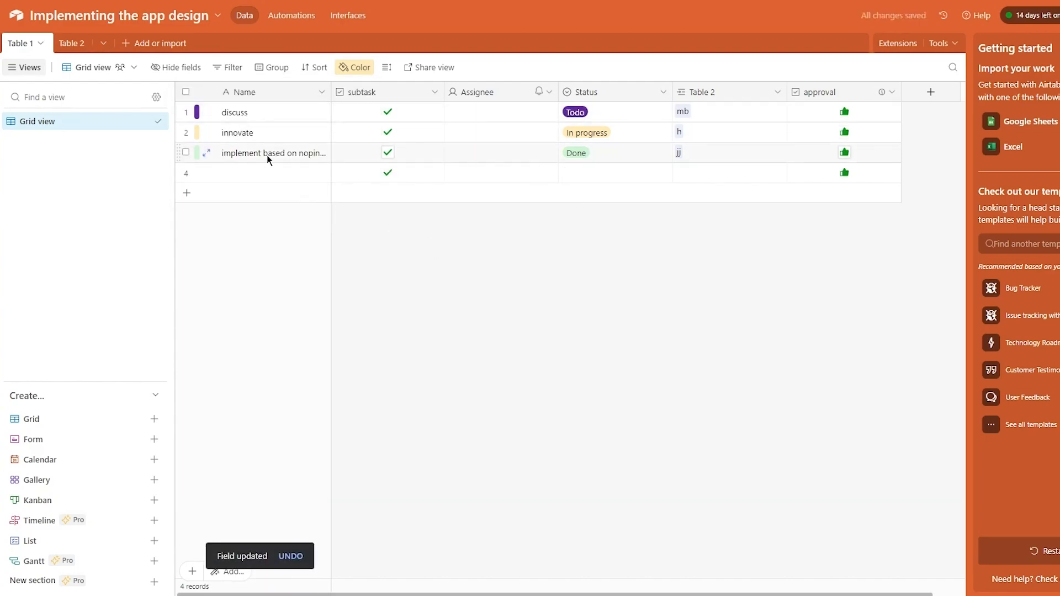
pyautogui.click(351, 69)
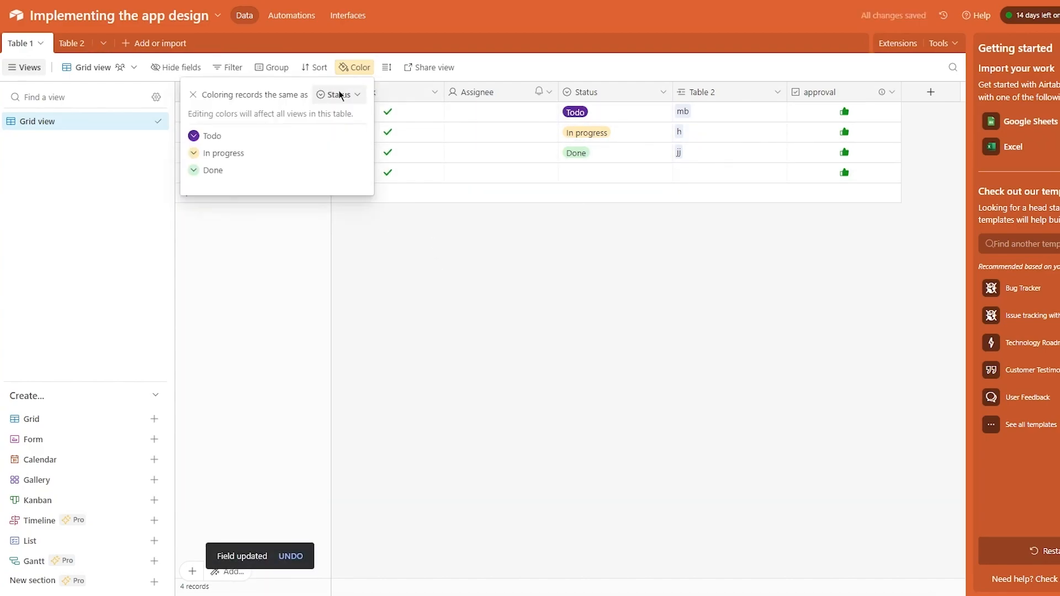
pyautogui.click(193, 152)
pyautogui.click(250, 173)
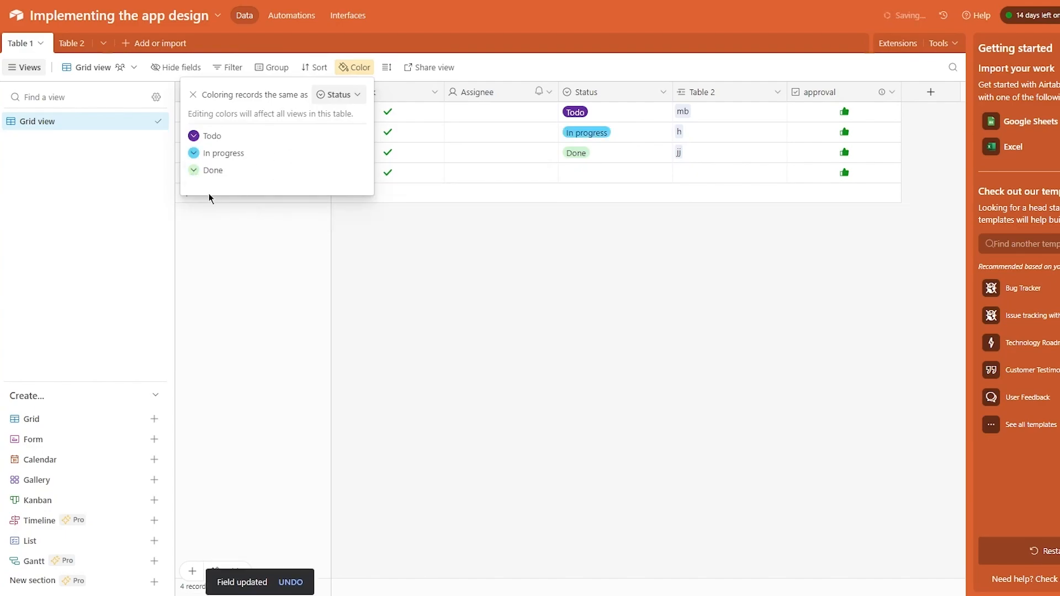
pyautogui.click(193, 171)
pyautogui.click(529, 256)
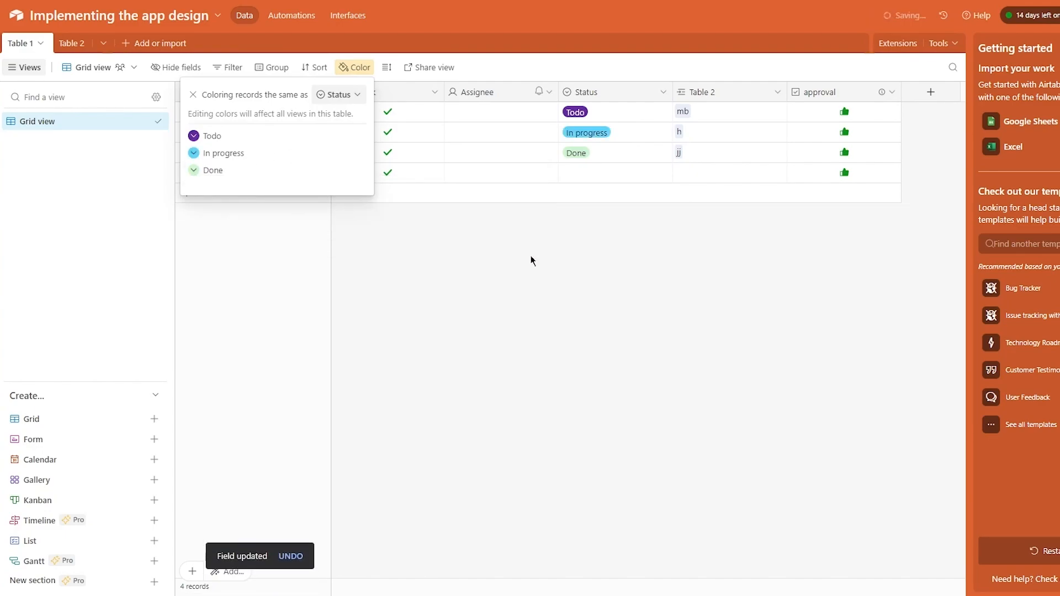
pyautogui.click(533, 288)
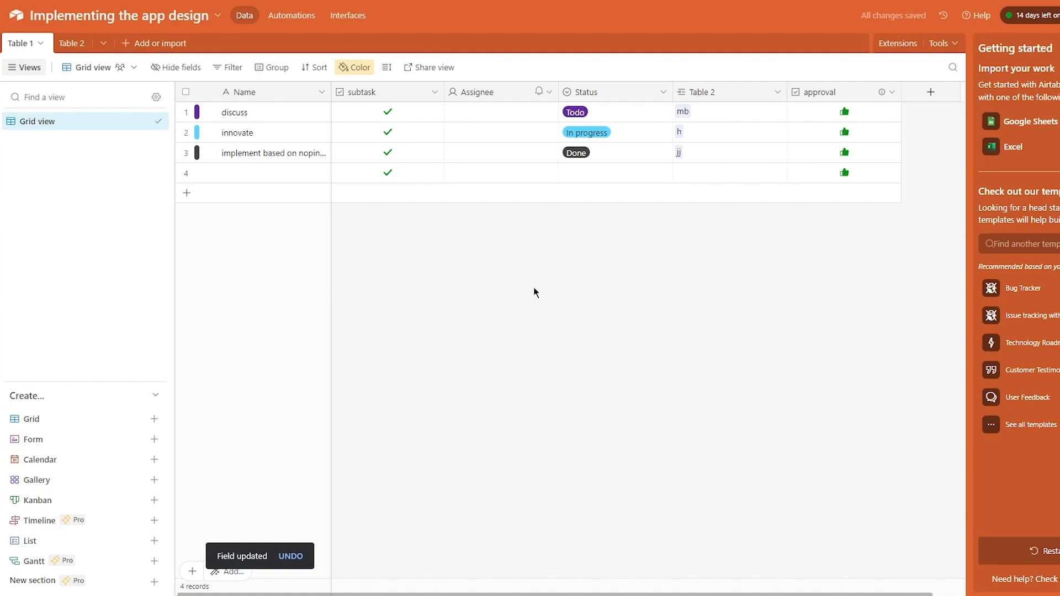
# - Add a User field named Collaborator to the table
pyautogui.click(930, 92)
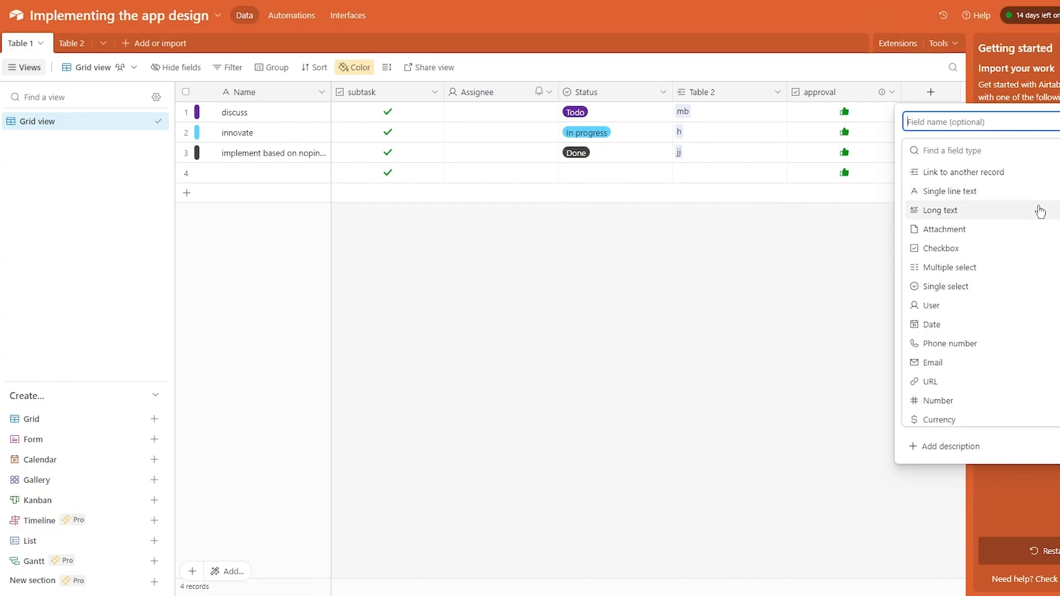
pyautogui.click(992, 304)
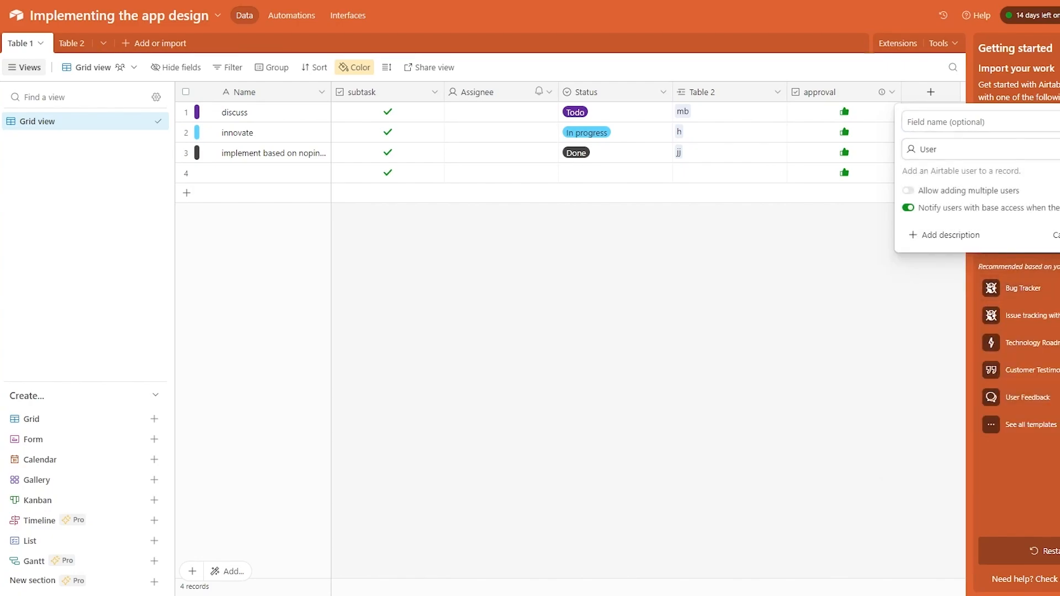
pyautogui.press('Return')
# - Assign a collaborator to the discuss record's Collaborator cell
pyautogui.click(889, 112)
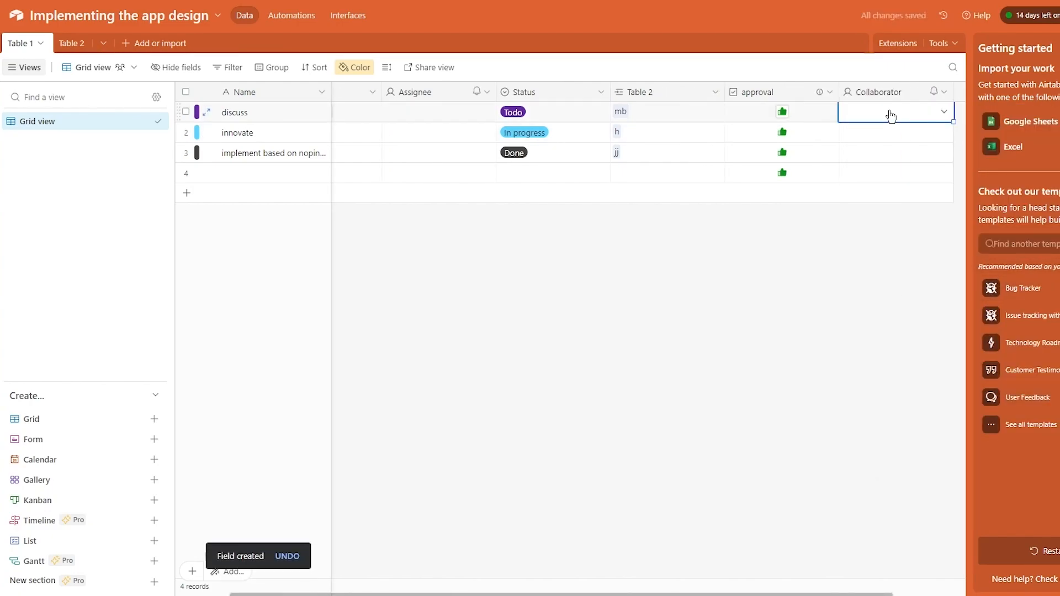
pyautogui.click(888, 112)
pyautogui.click(883, 188)
pyautogui.click(565, 209)
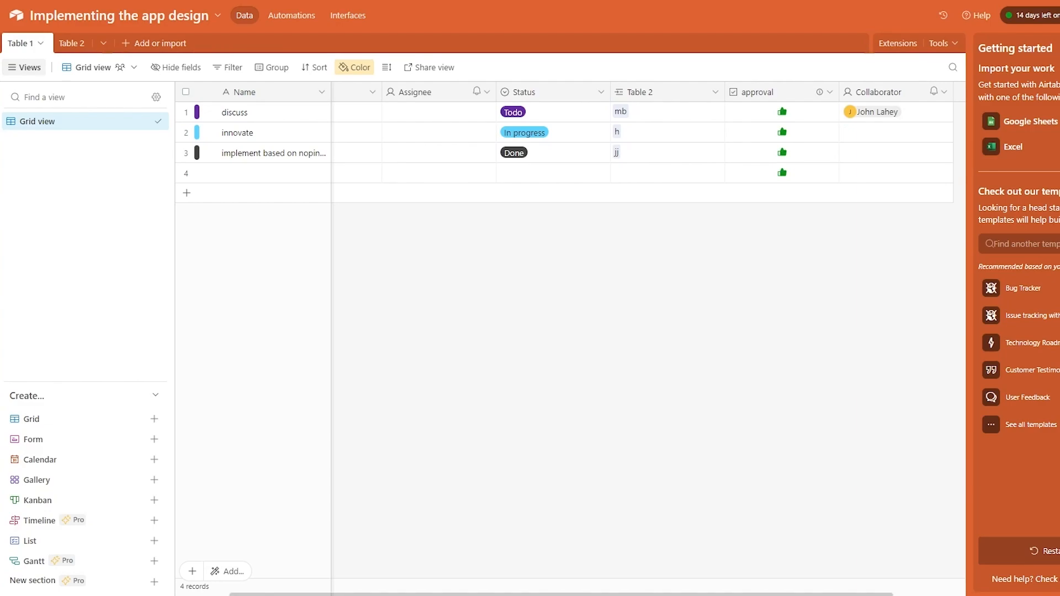
pyautogui.click(317, 67)
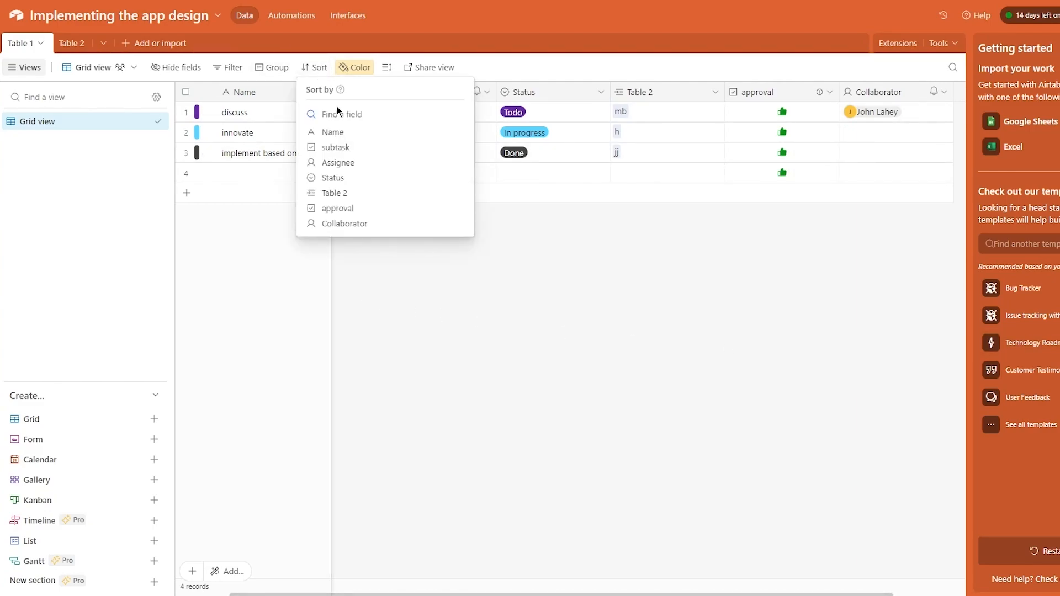
# - Sort the records by Name A→Z, then remove the sort and close the filter options unused
pyautogui.click(363, 132)
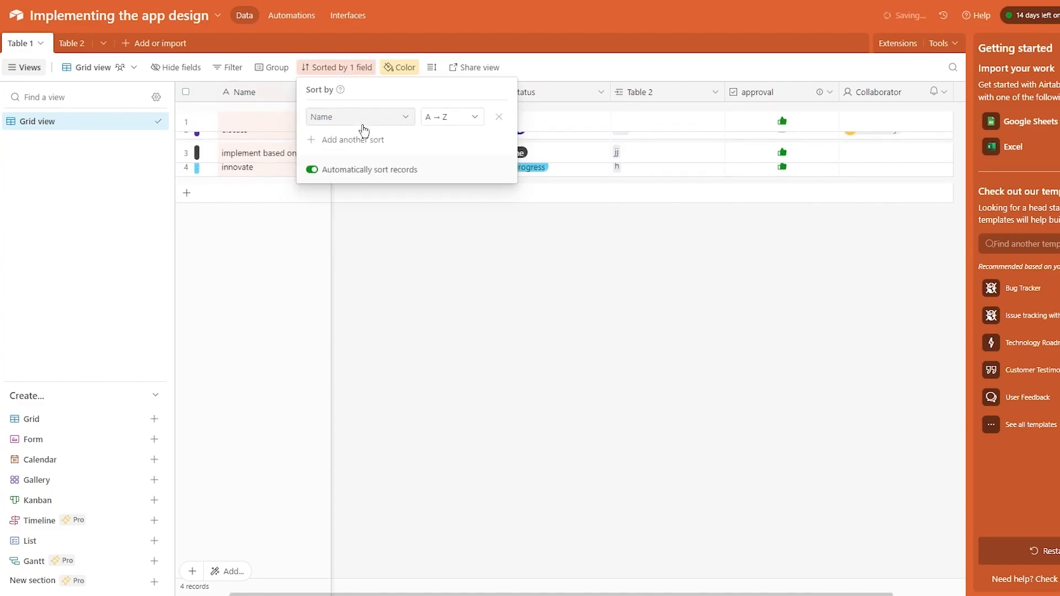
pyautogui.click(379, 213)
pyautogui.click(346, 66)
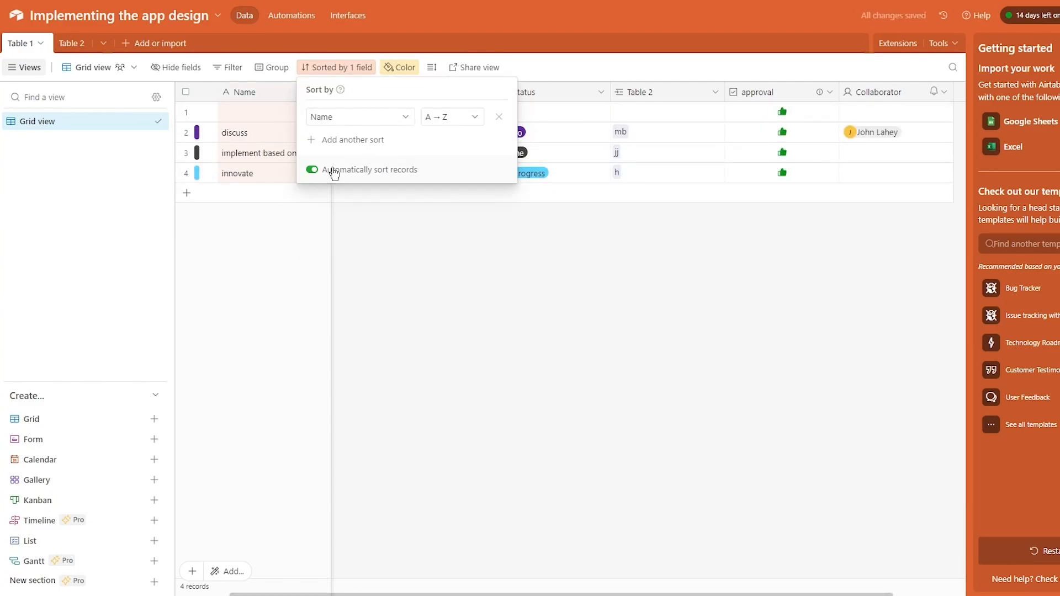
pyautogui.click(499, 117)
pyautogui.click(438, 243)
pyautogui.click(239, 71)
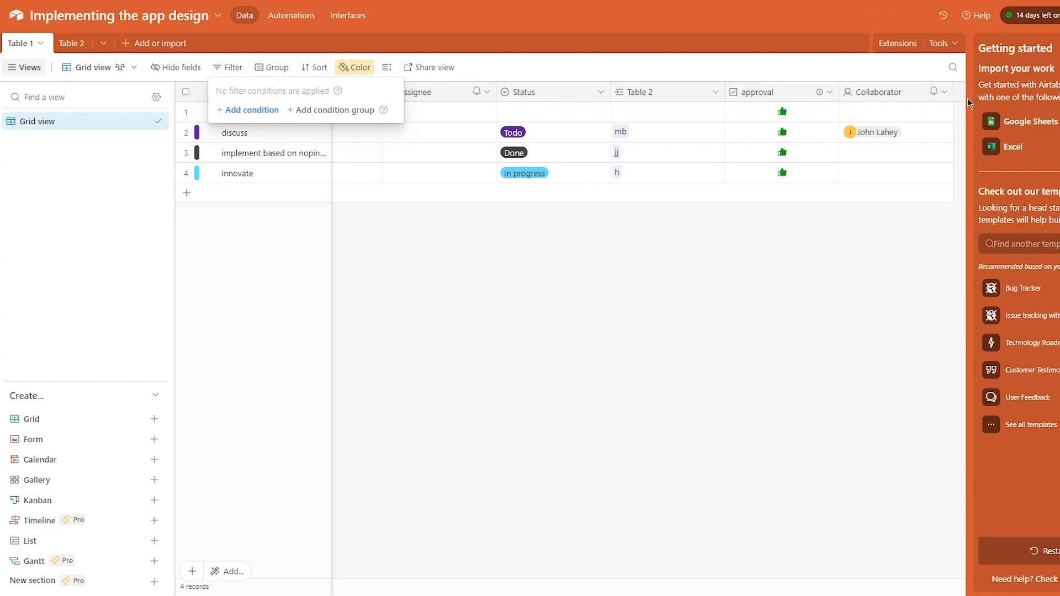
pyautogui.click(910, 274)
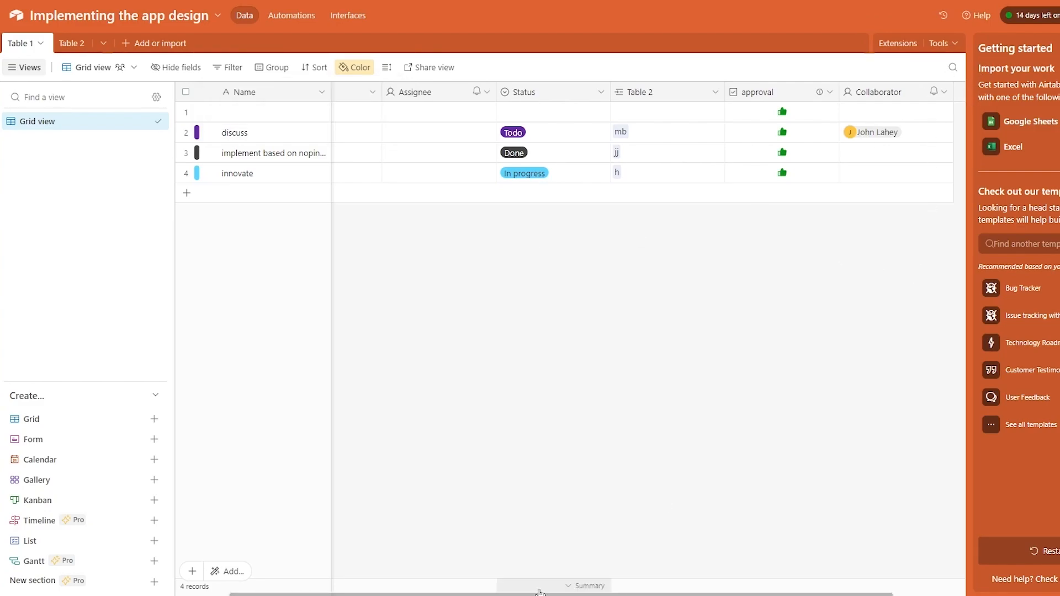
# - Add a new Date field to Table 1
pyautogui.moveTo(502, 594); pyautogui.dragTo(689, 502)
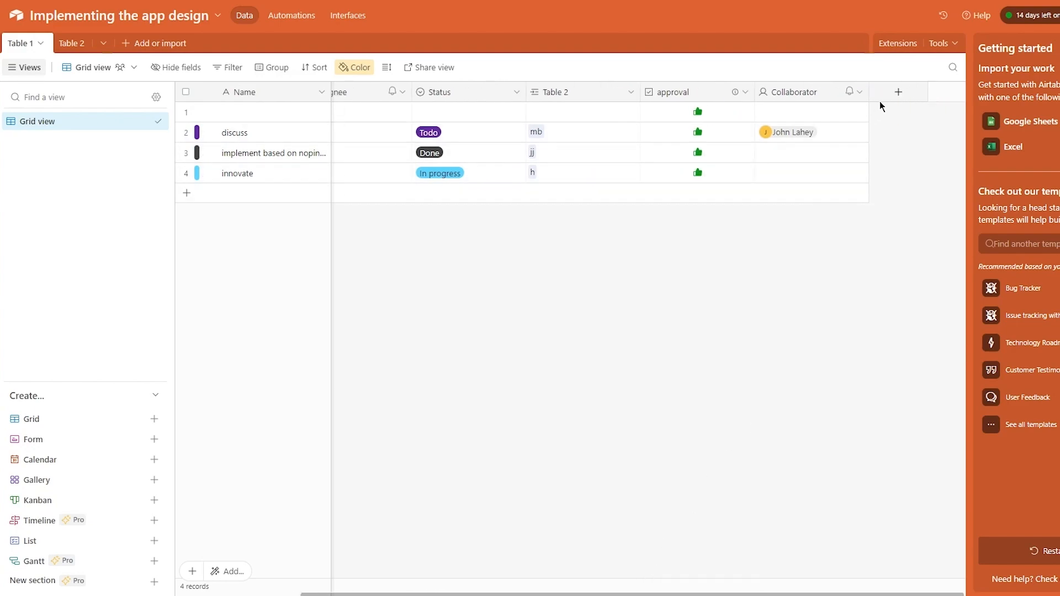
pyautogui.click(898, 91)
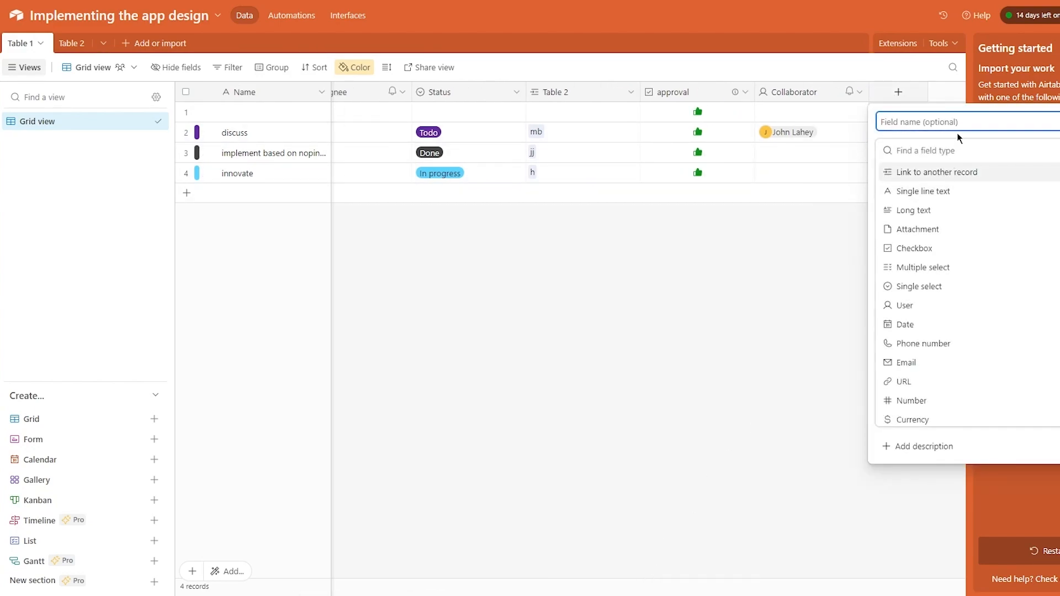
pyautogui.click(951, 324)
pyautogui.click(1058, 278)
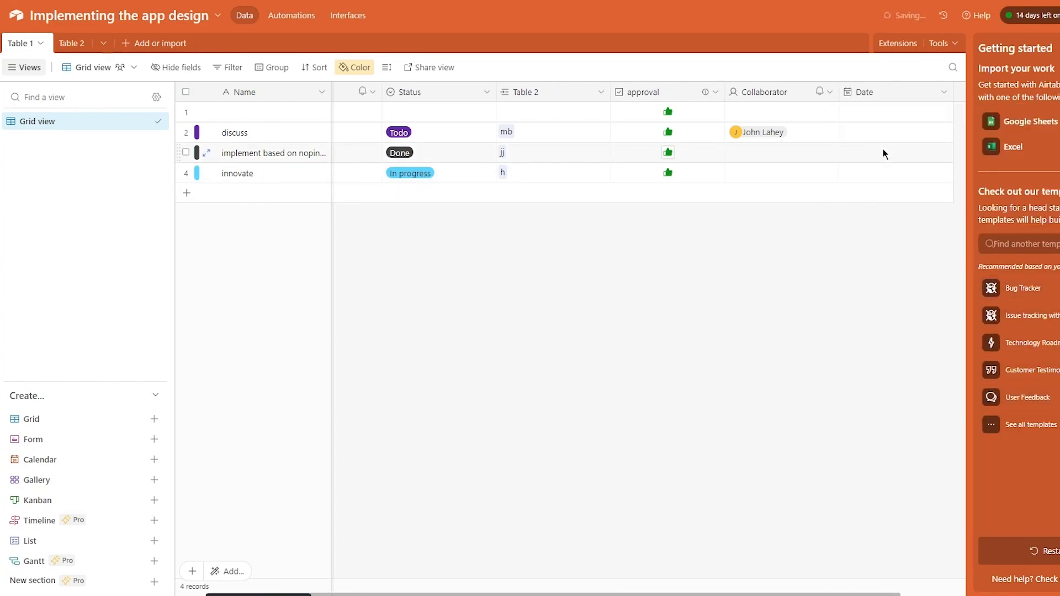
pyautogui.click(875, 123)
# - Date the four records 4/12/2023, 4/24/2023, 4/29/2023 and 5/10/2023
pyautogui.doubleClick(863, 111)
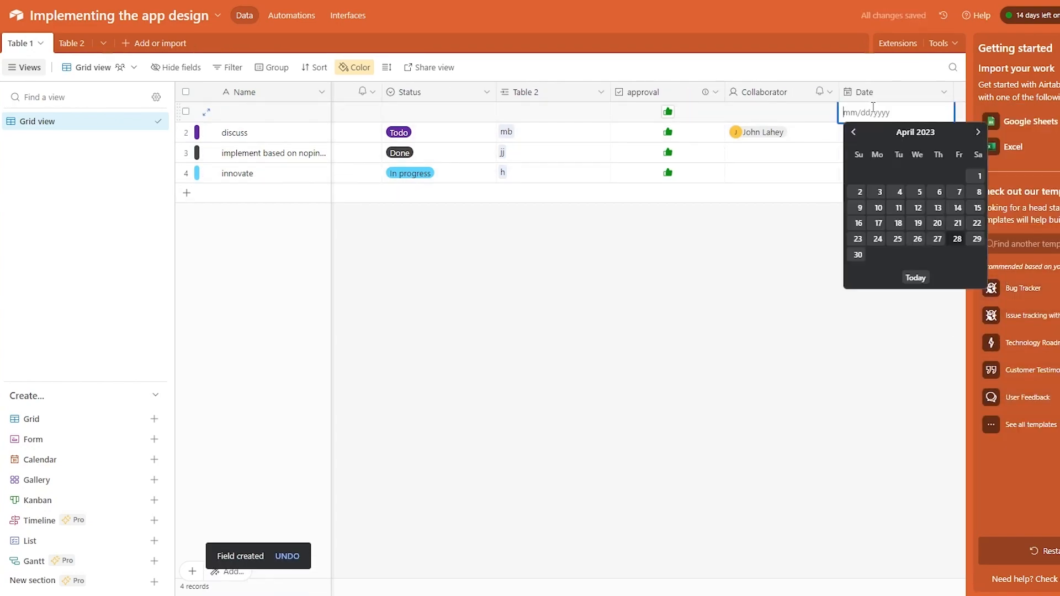
pyautogui.click(918, 206)
pyautogui.doubleClick(889, 140)
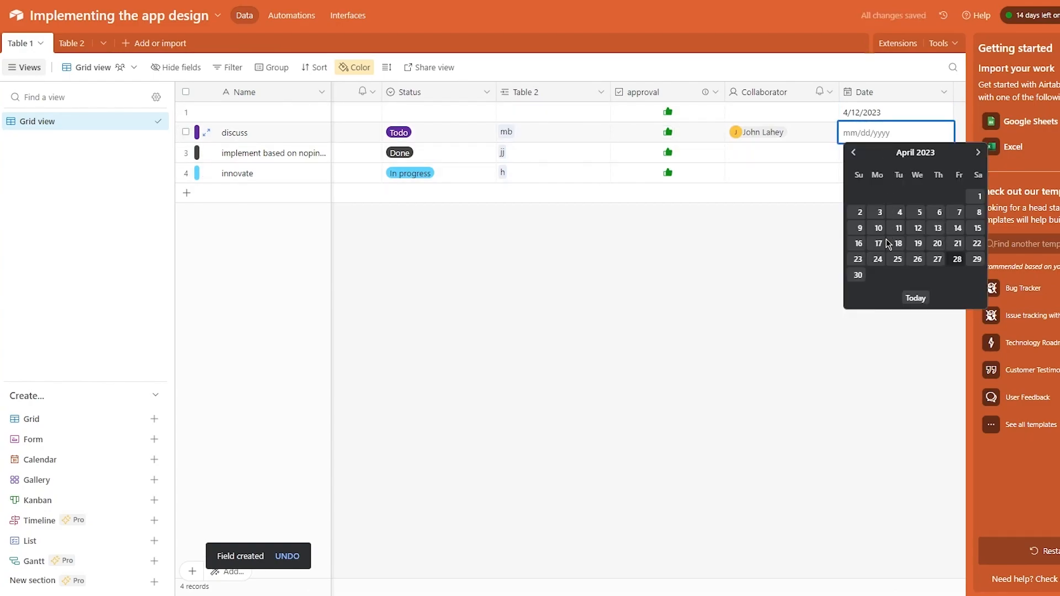
pyautogui.click(882, 256)
pyautogui.doubleClick(866, 150)
pyautogui.click(974, 280)
pyautogui.doubleClick(866, 173)
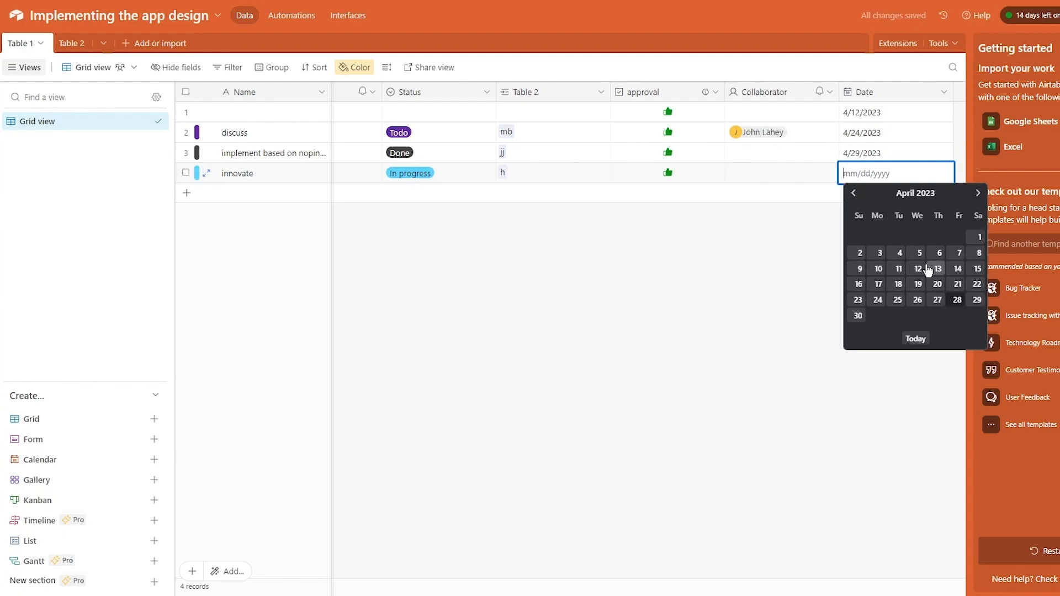
pyautogui.click(978, 194)
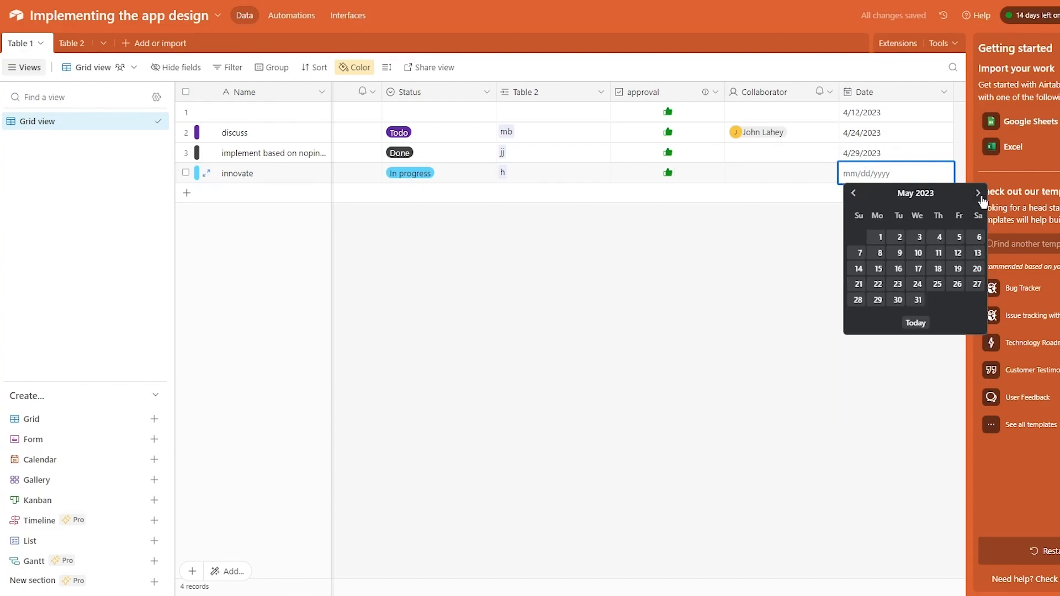
pyautogui.click(918, 253)
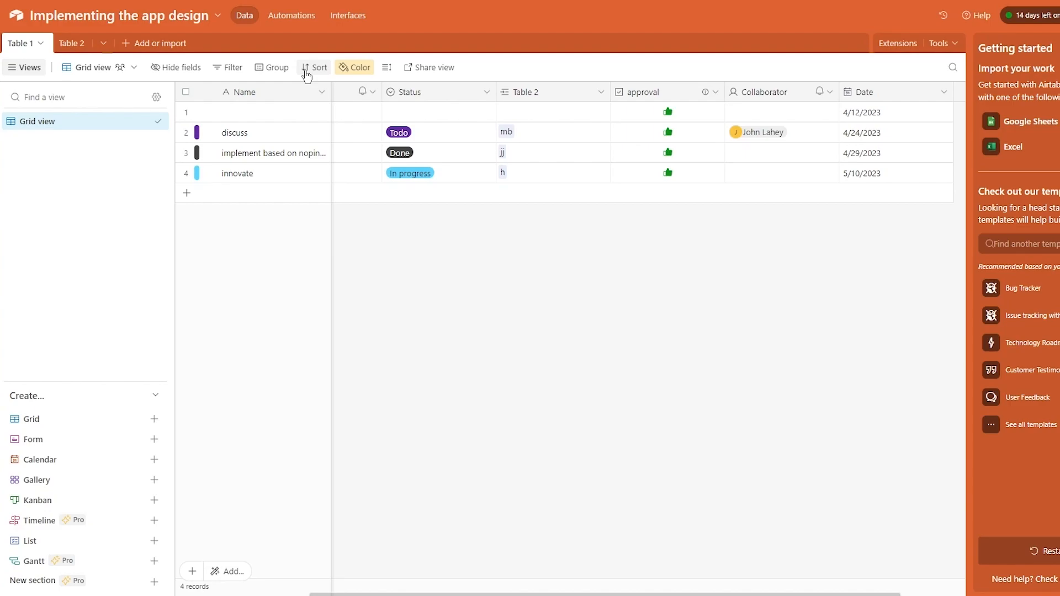
# - Delete the Date and Collaborator fields from Table 1
pyautogui.click(912, 87)
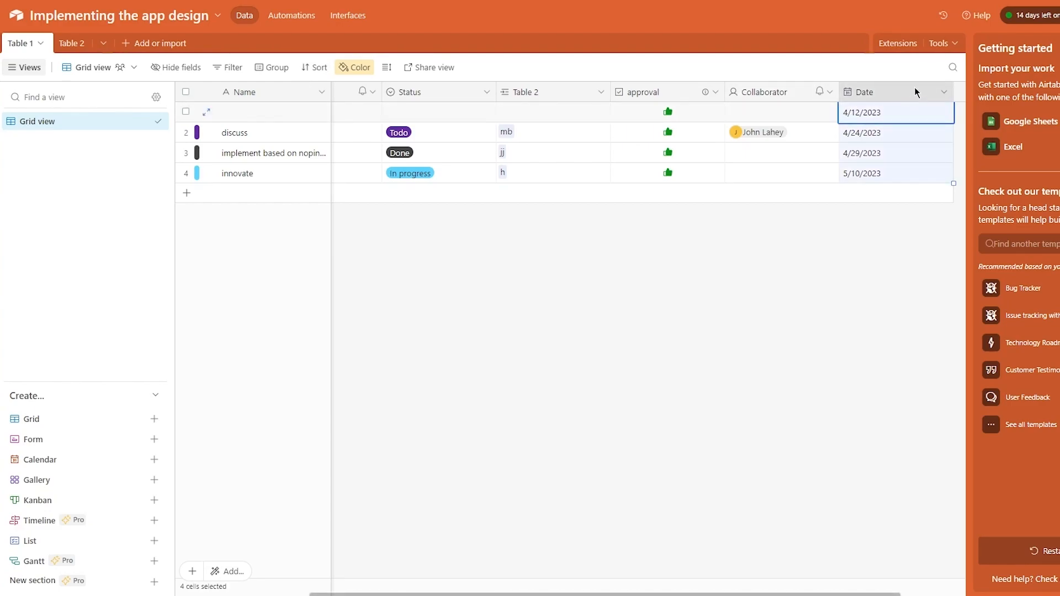
pyautogui.click(941, 95)
pyautogui.click(781, 347)
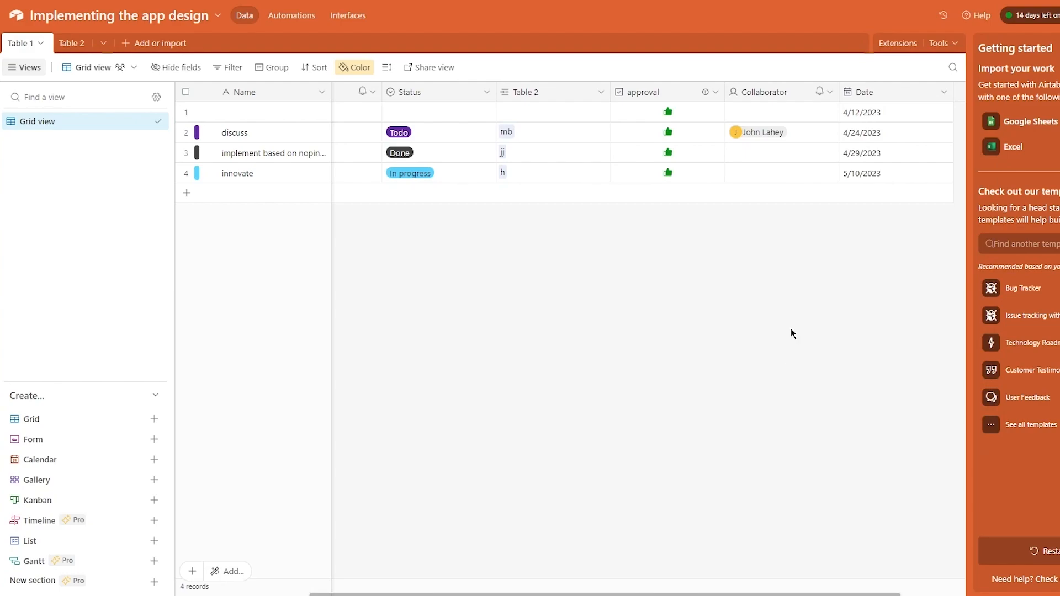
pyautogui.click(943, 95)
pyautogui.click(875, 408)
pyautogui.click(859, 92)
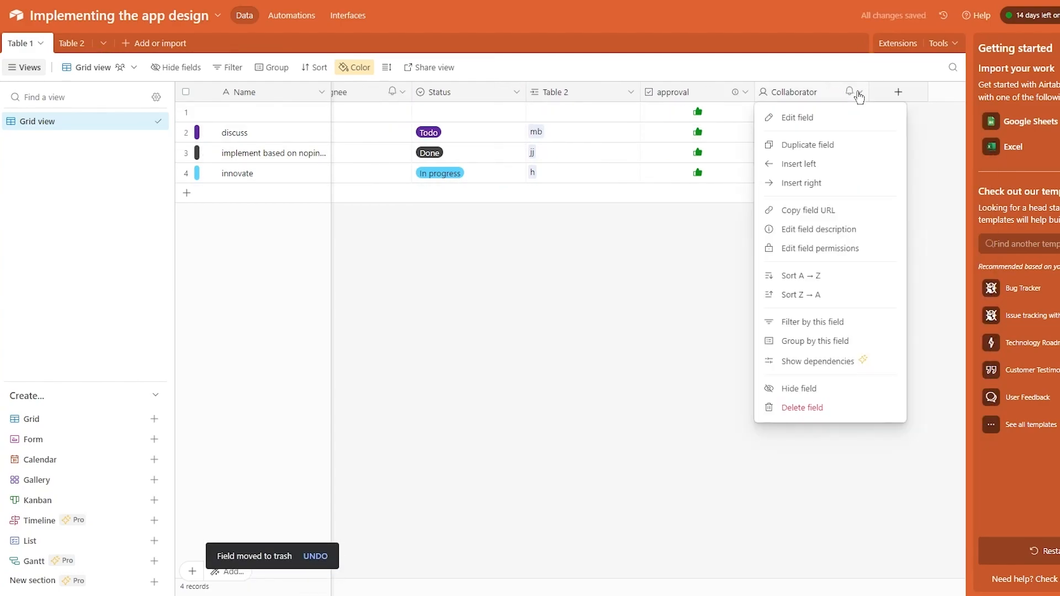
pyautogui.click(793, 413)
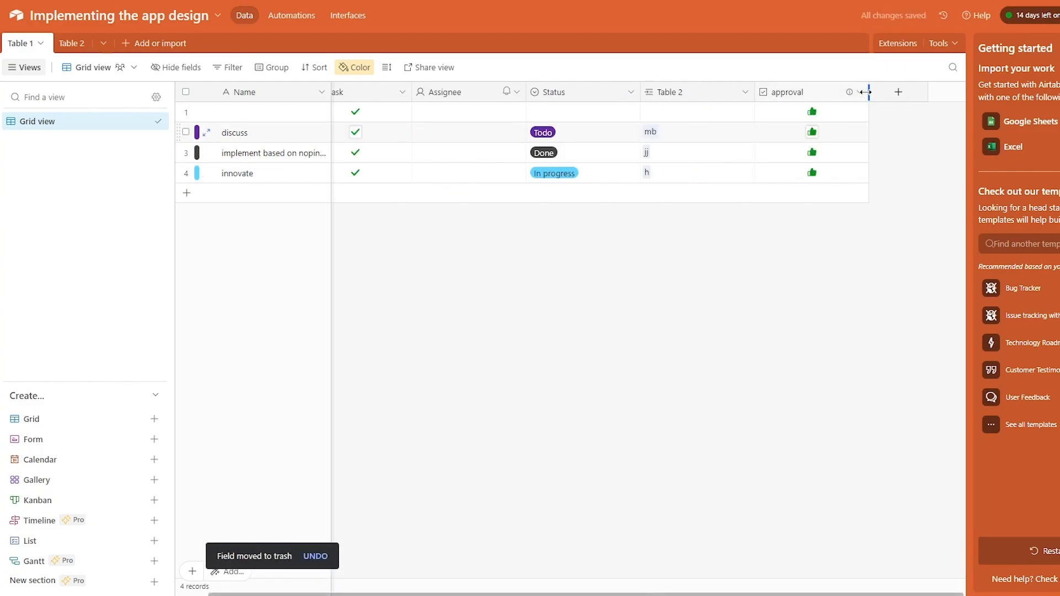
# - Delete the approval field and the Table 2 link field
pyautogui.click(859, 93)
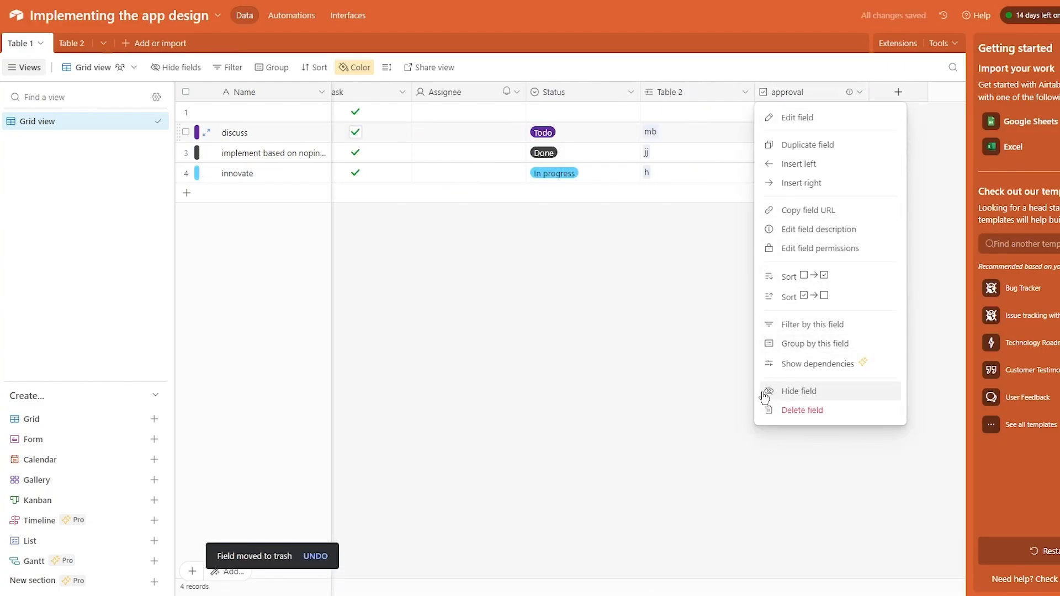
pyautogui.click(797, 416)
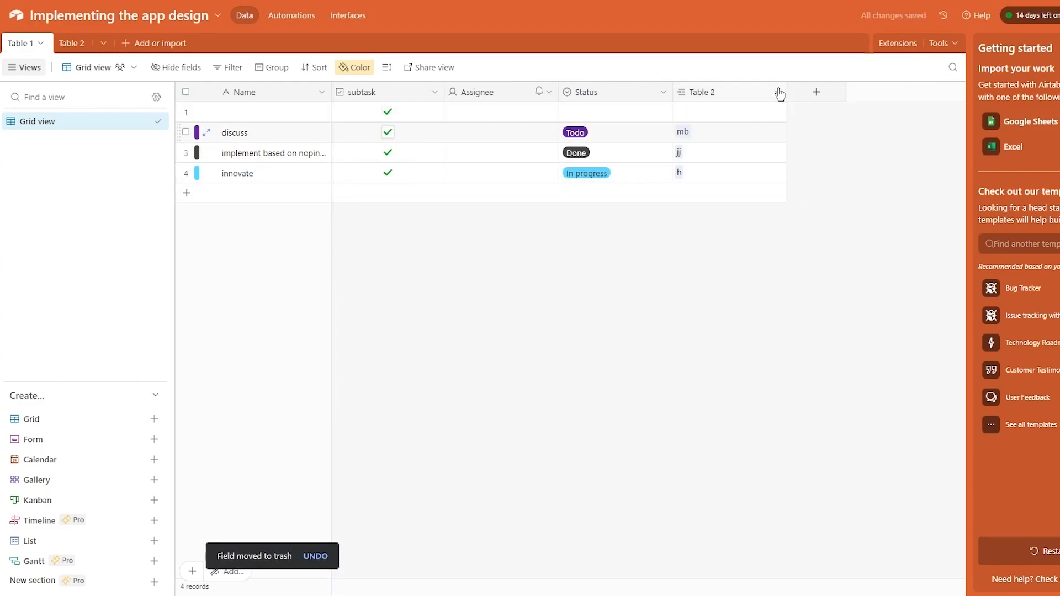
pyautogui.click(777, 92)
pyautogui.click(704, 428)
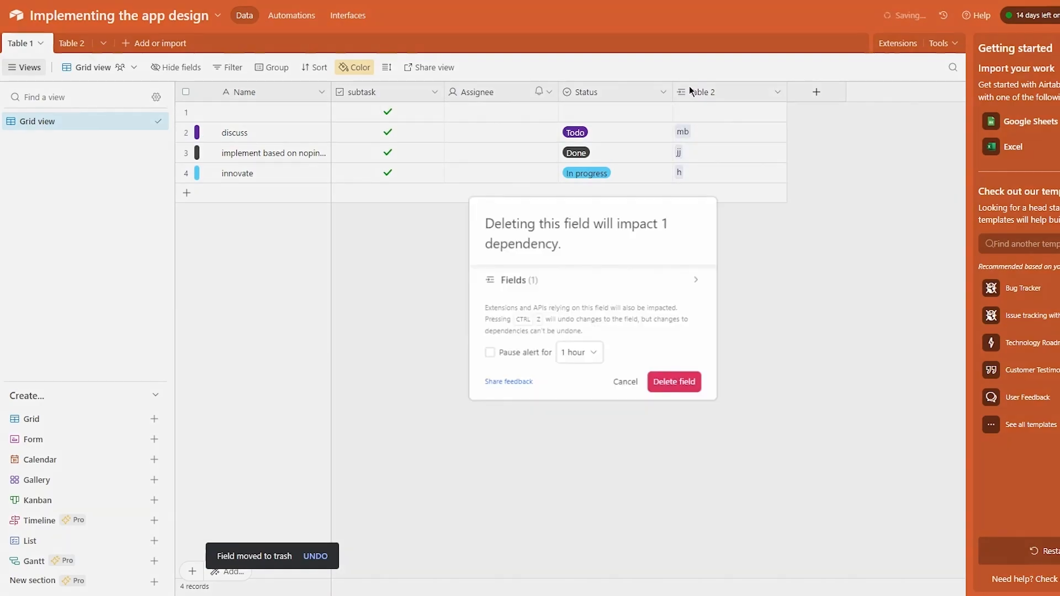
pyautogui.click(675, 384)
pyautogui.click(717, 94)
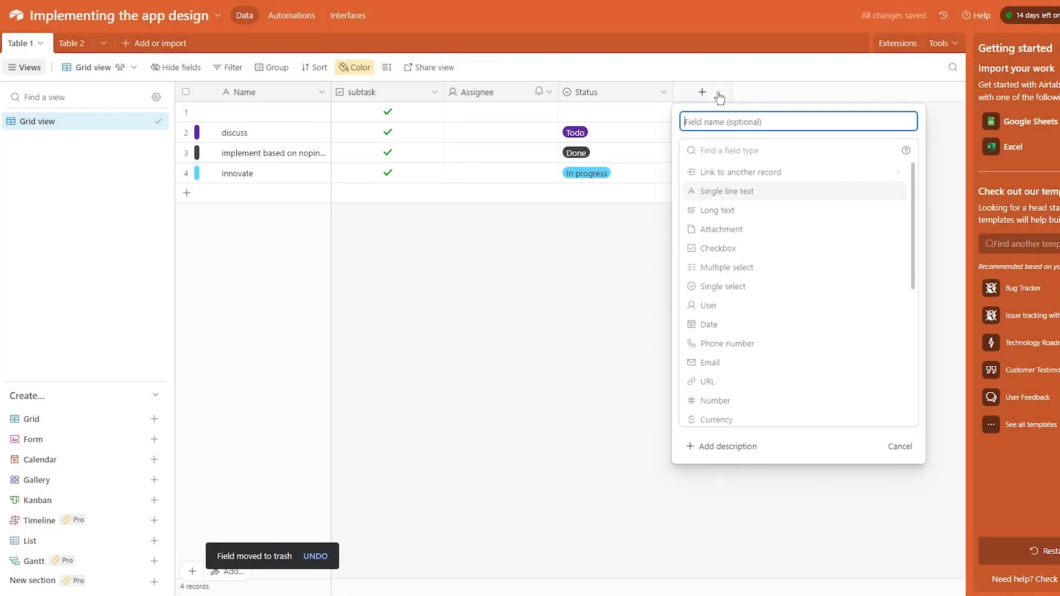
# - Make the new field a Currency type and look over its symbol and default amount settings
pyautogui.scroll(-1, 745, 353)
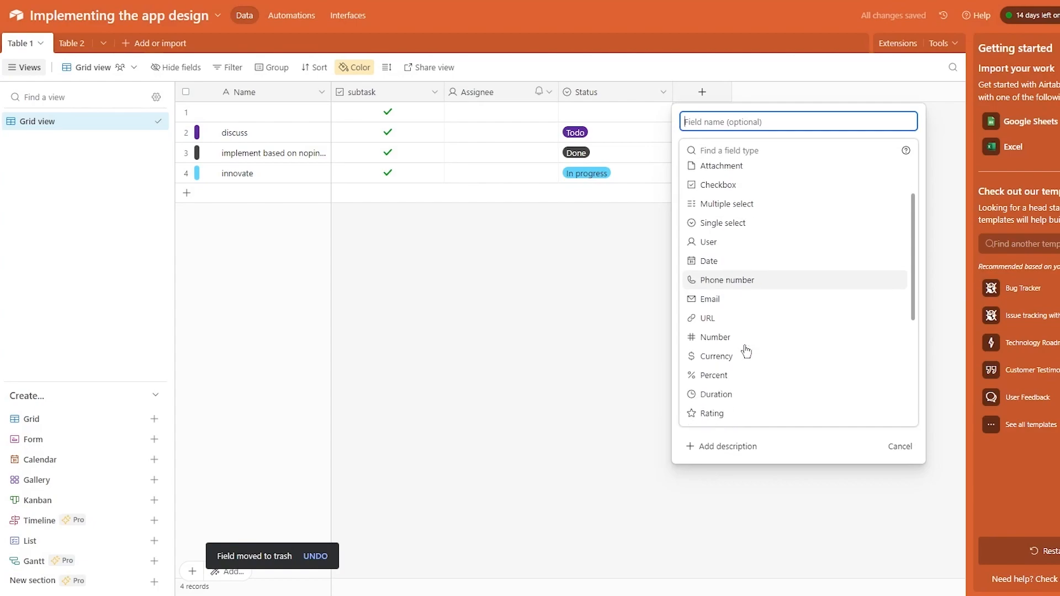
pyautogui.click(734, 364)
pyautogui.click(760, 244)
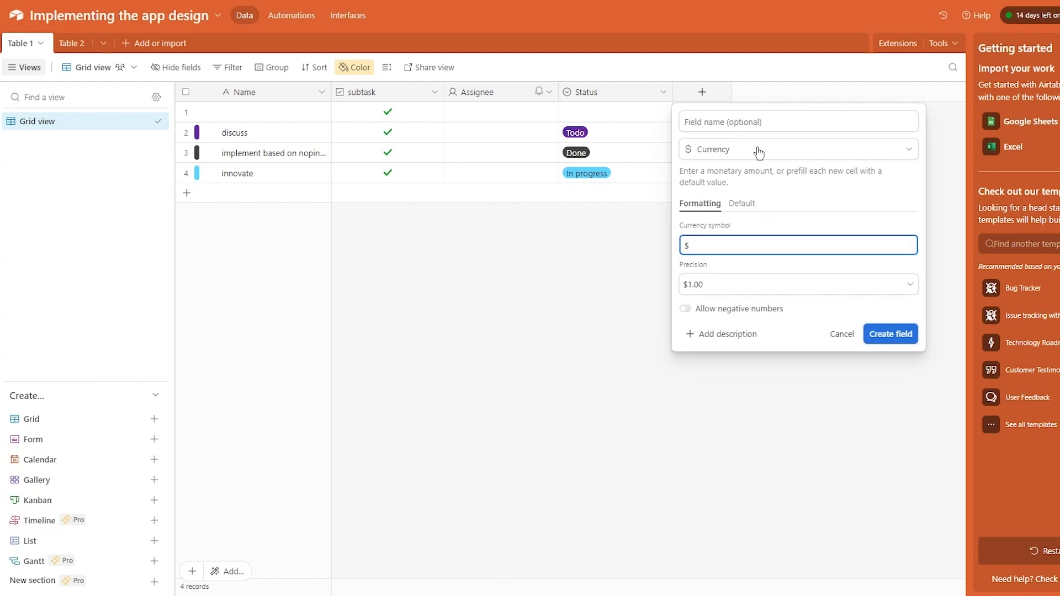
pyautogui.click(747, 203)
pyautogui.click(711, 243)
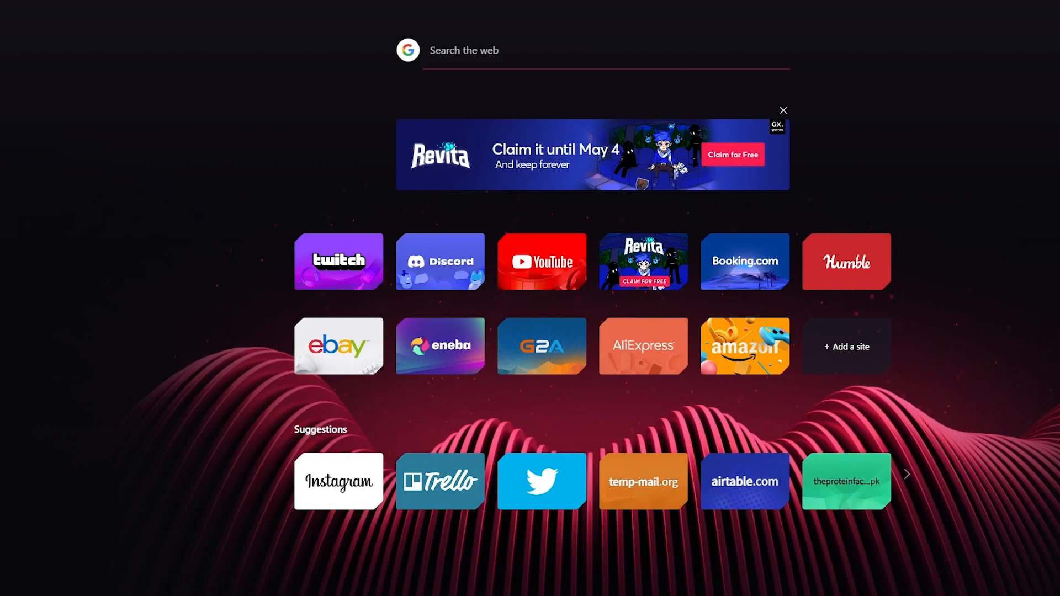
# - Search Google for 'sterling currency' and expand the question about sterling's countries
pyautogui.write('ster')
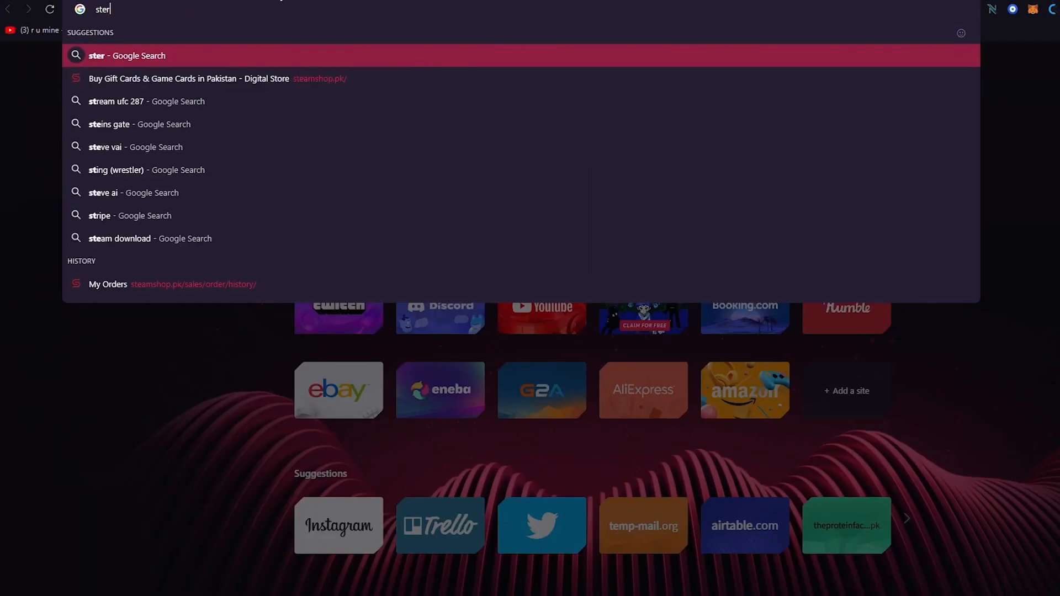
pyautogui.write('ling currency\\')
pyautogui.press('Return')
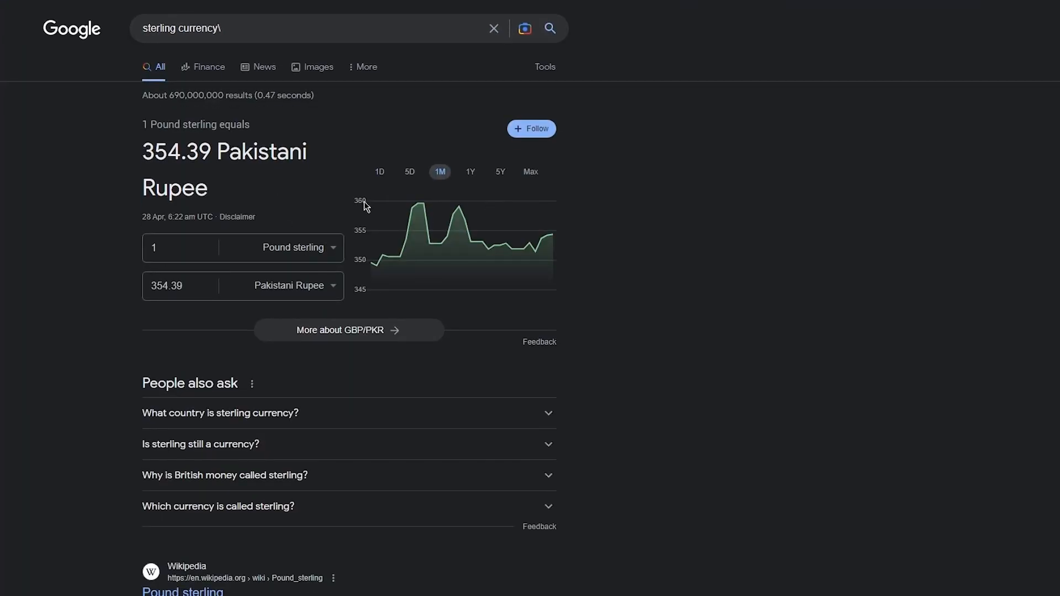
pyautogui.scroll(-5, 385, 213)
pyautogui.click(325, 173)
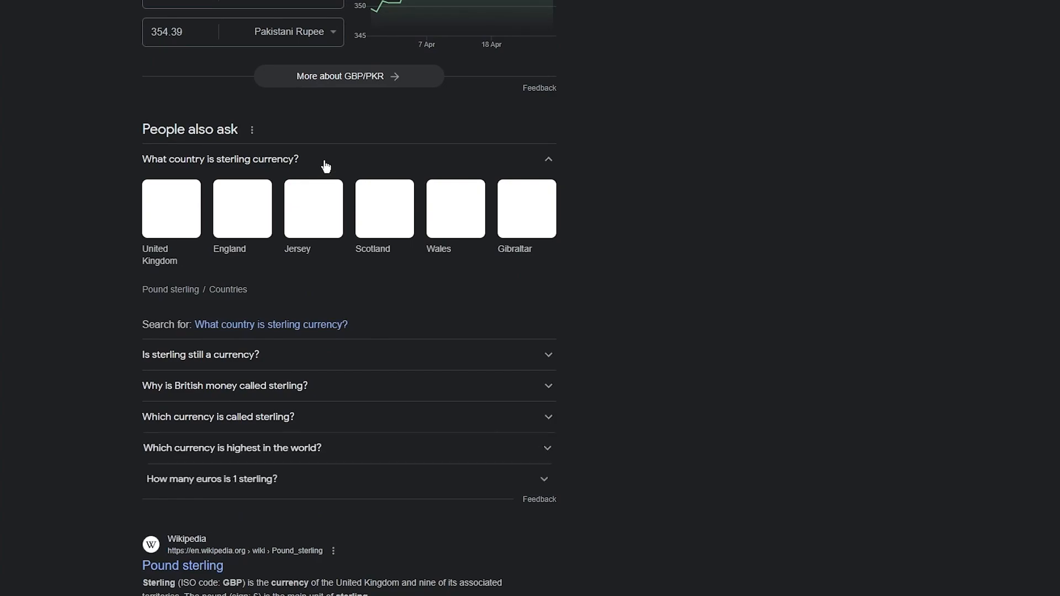
pyautogui.scroll(6, 324, 163)
# - Search the pound sterling symbol, copy £, and paste it over $ as the currency symbol
pyautogui.click(247, 26)
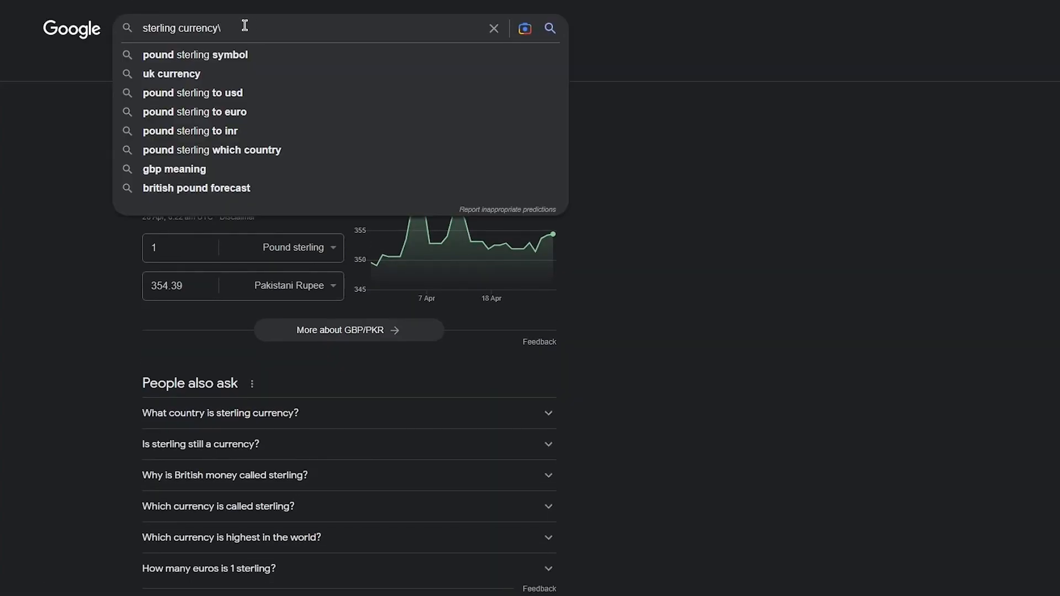
pyautogui.click(243, 58)
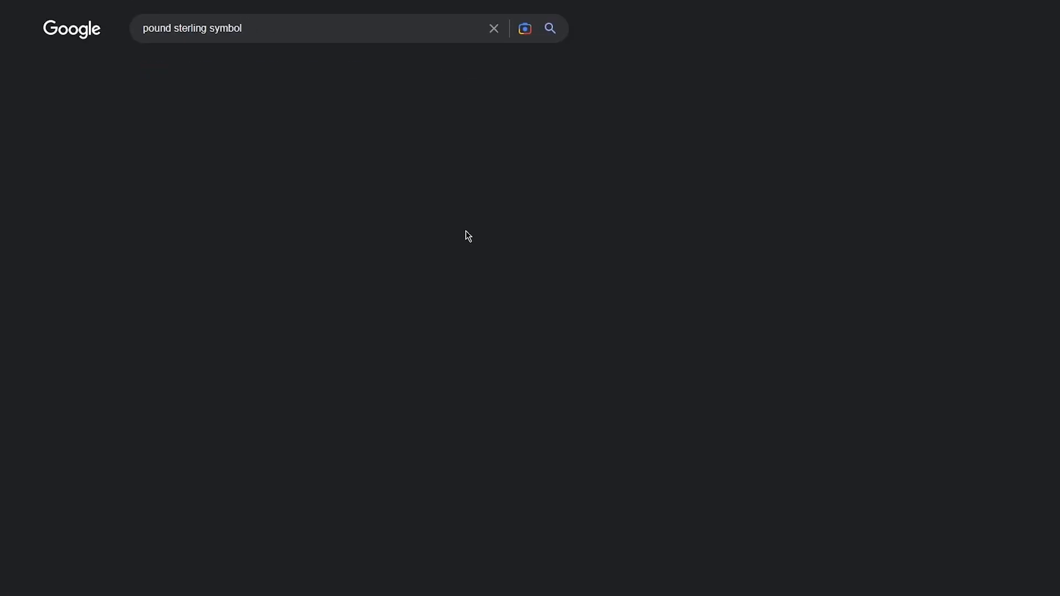
pyautogui.moveTo(146, 148); pyautogui.dragTo(245, 151)
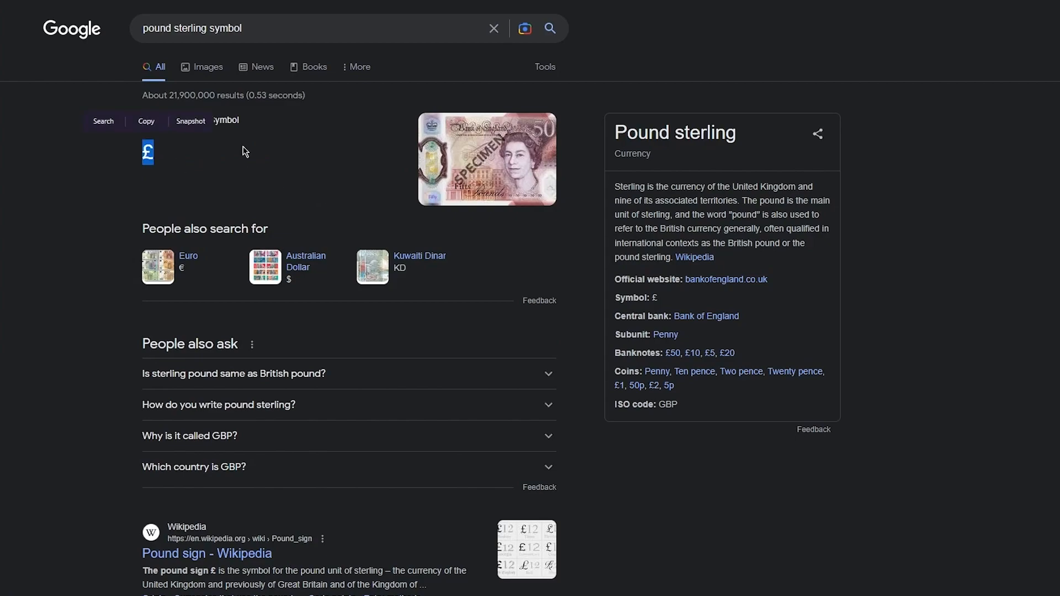
pyautogui.hotkey('ctrl', 'c')
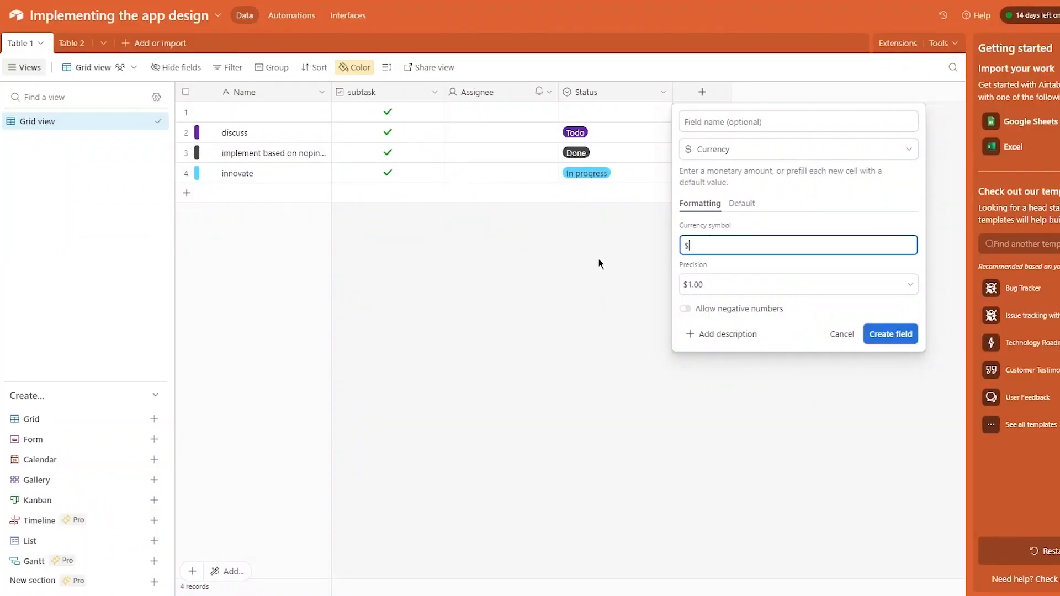
pyautogui.press('BackSpace')
pyautogui.hotkey('ctrl', 'v')
# - Keep the two-decimal £1.00 precision and create the Value currency field
pyautogui.click(737, 286)
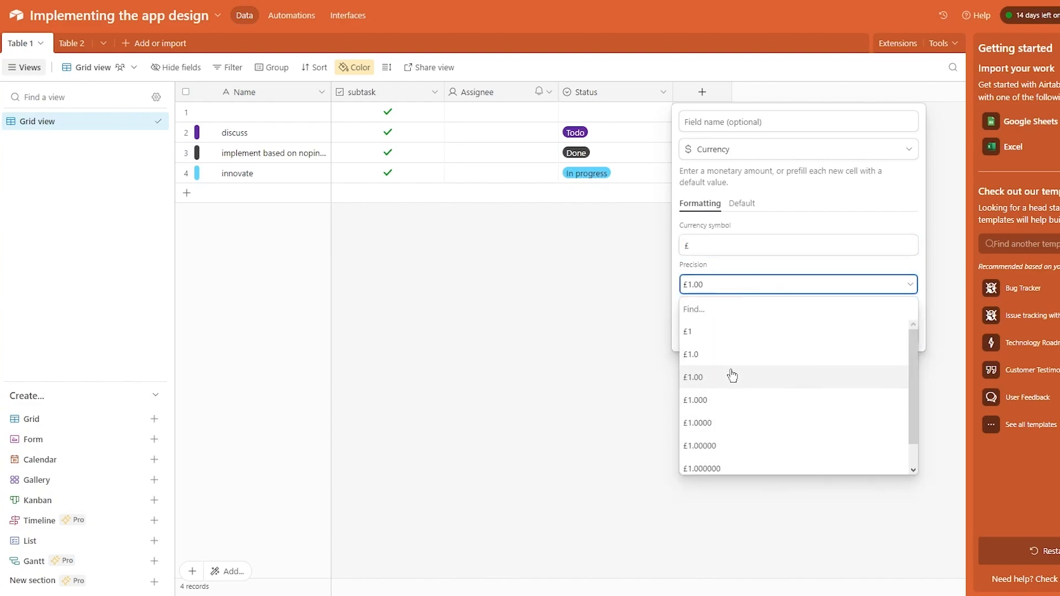
pyautogui.click(739, 285)
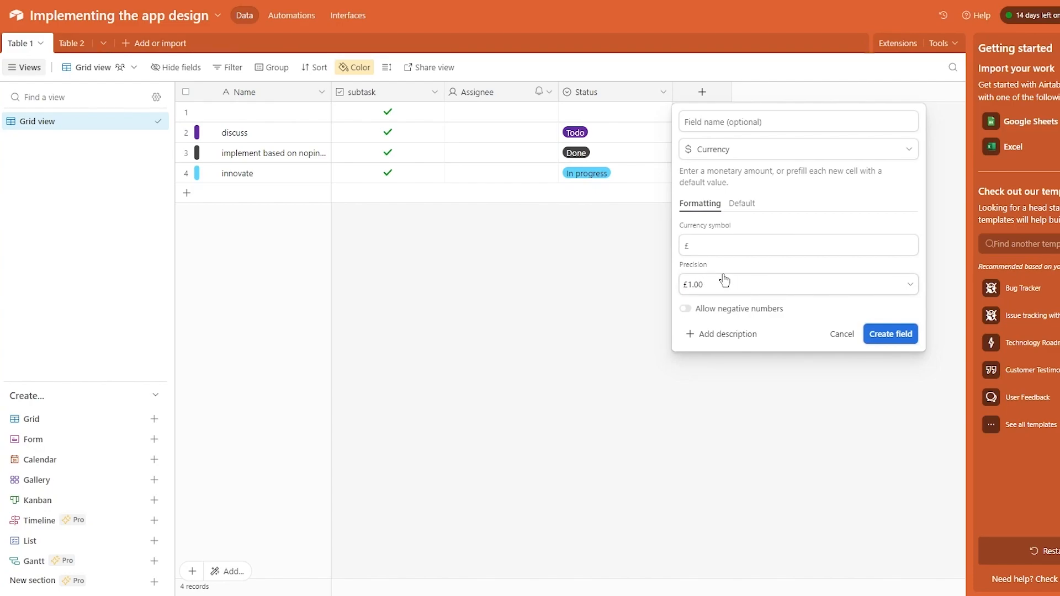
pyautogui.click(869, 334)
pyautogui.click(714, 110)
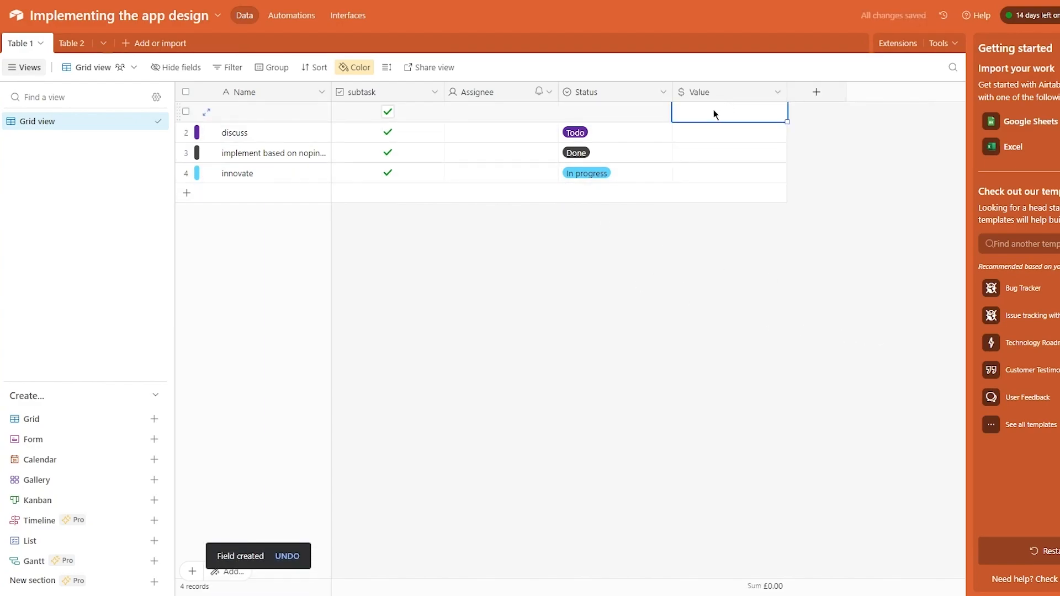
# - Enter £98.73, £545.00 and £7.08 as Value for the first three records, correcting the mistyped 9887
pyautogui.write('9887')
pyautogui.click(719, 340)
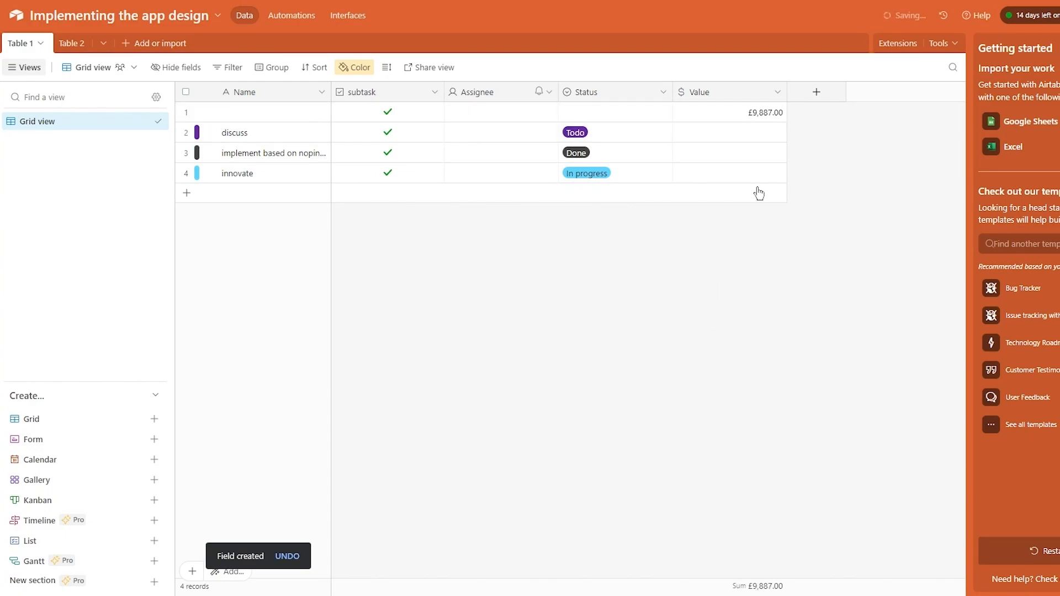
pyautogui.doubleClick(766, 115)
pyautogui.press('BackSpace')
pyautogui.press('BackSpace')
pyautogui.press('BackSpace')
pyautogui.press('BackSpace')
pyautogui.press('BackSpace')
pyautogui.press('BackSpace')
pyautogui.press('BackSpace')
pyautogui.press('BackSpace')
pyautogui.press('BackSpace')
pyautogui.write('98.73')
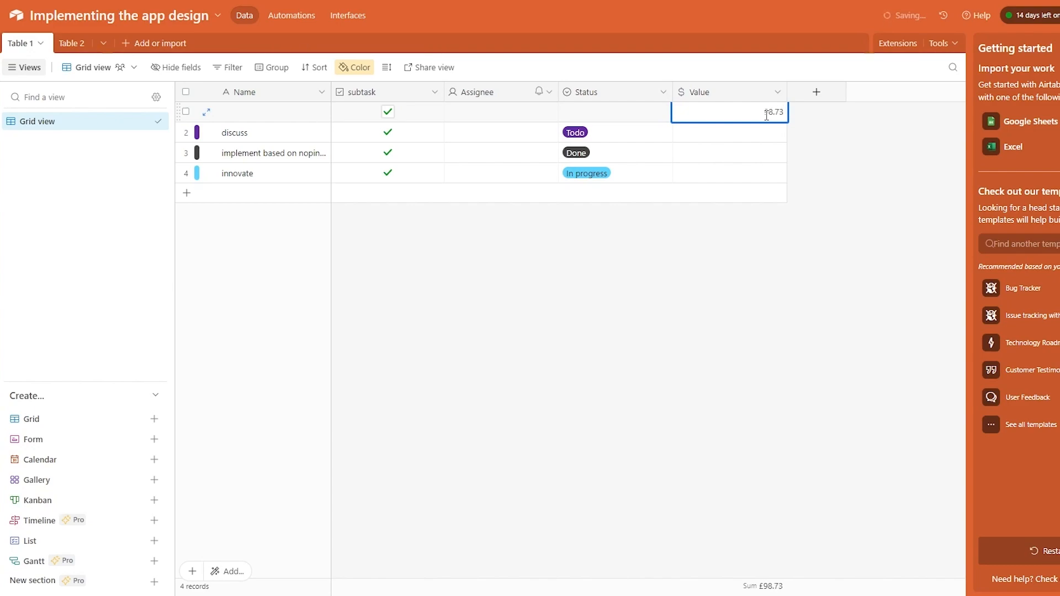
pyautogui.press('Return')
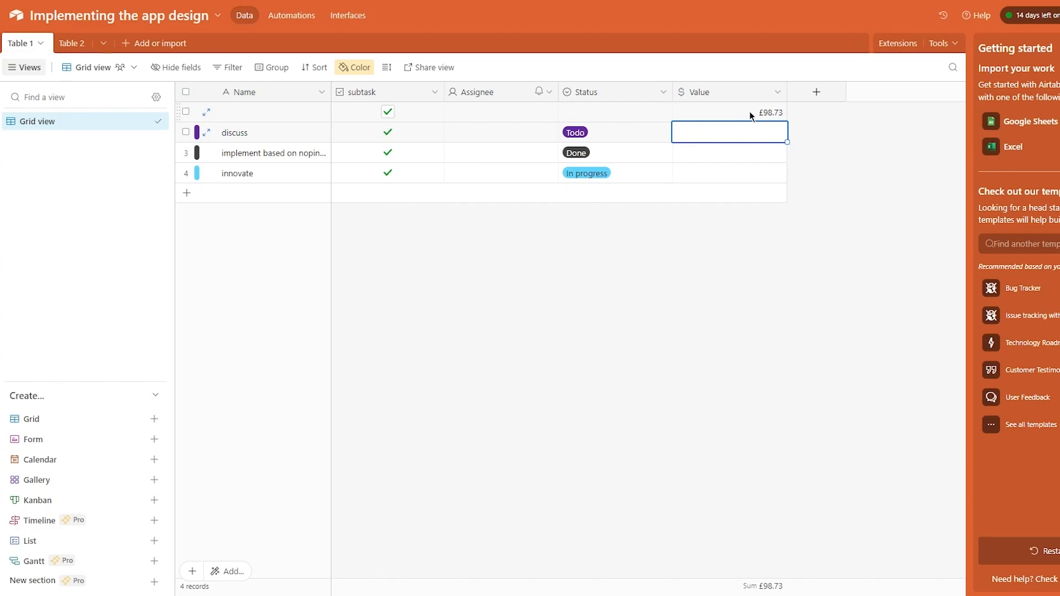
pyautogui.write('5')
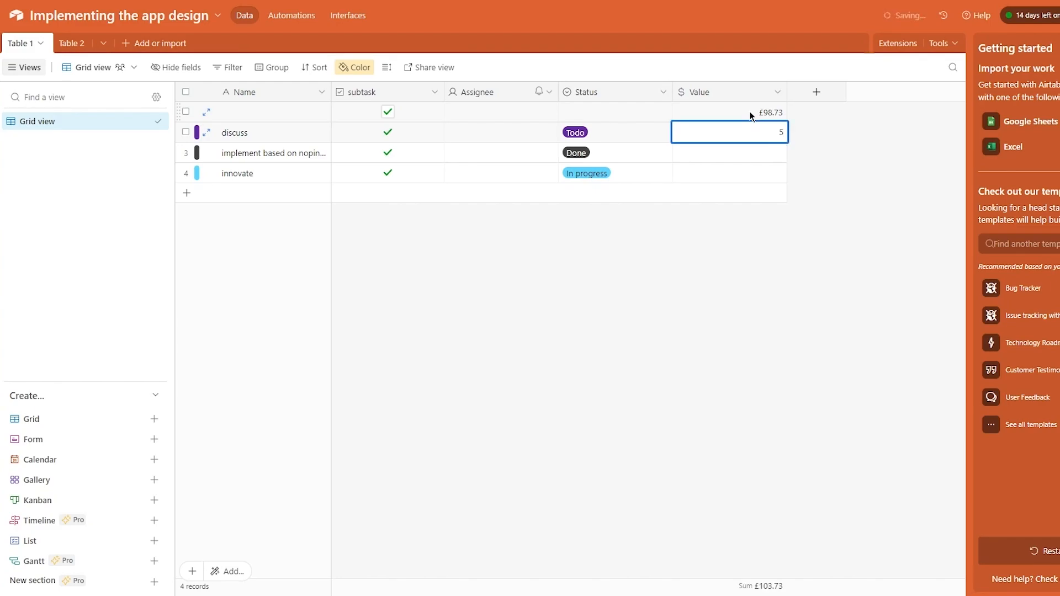
pyautogui.write('45')
pyautogui.press('Return')
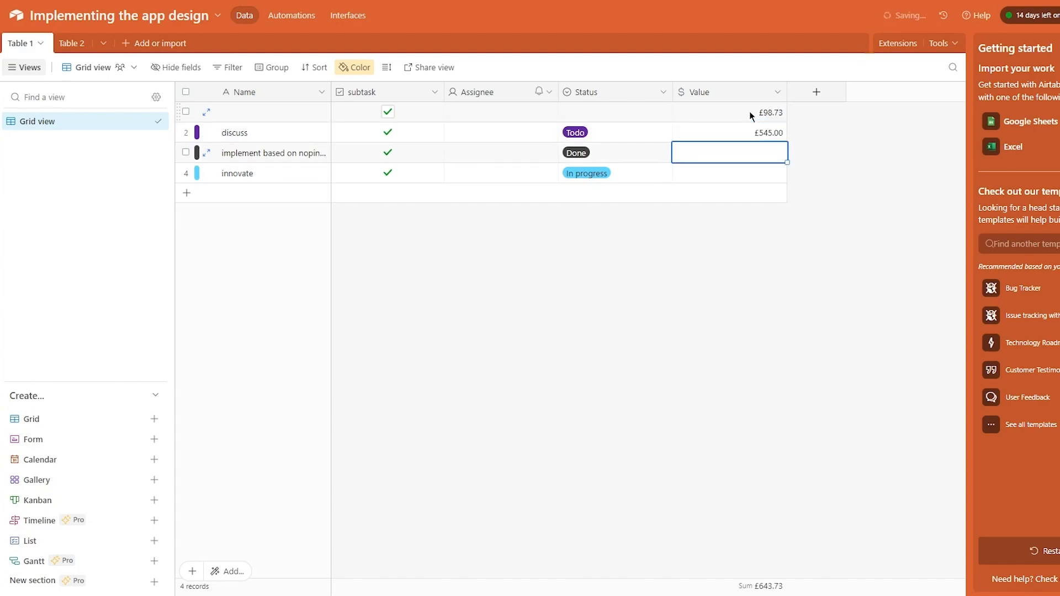
pyautogui.write('7')
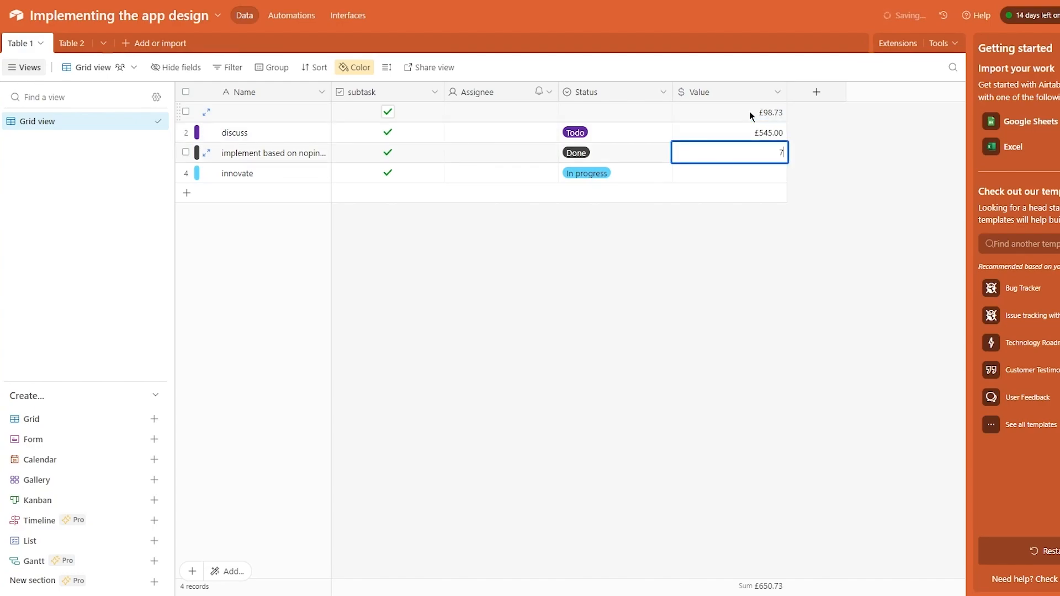
pyautogui.write('.08')
pyautogui.press('Return')
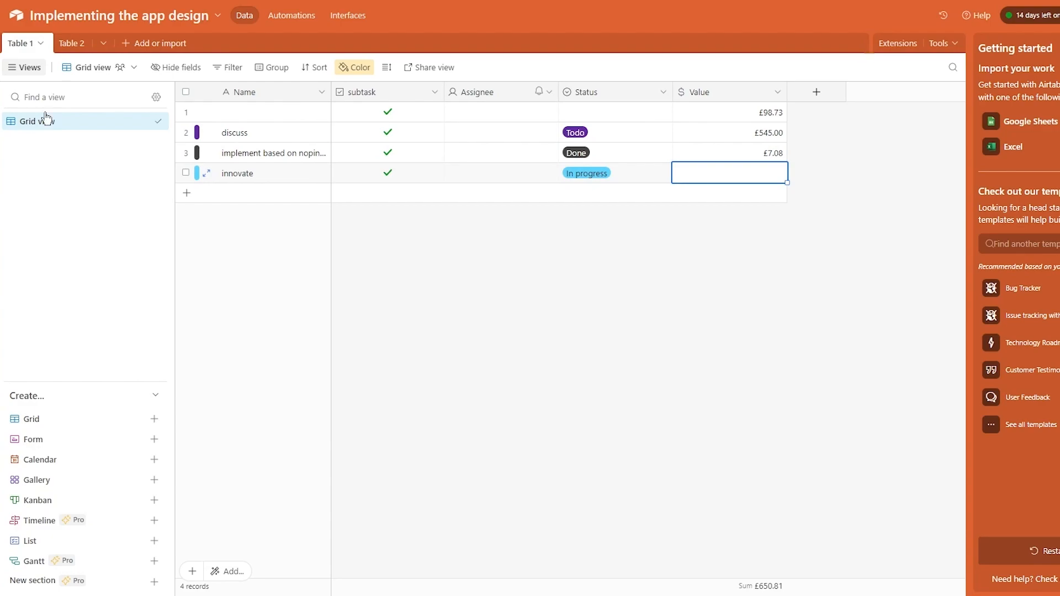
# - Create a Form view named Form and scroll through its Name, subtask, Assignee, Status and Value questions
pyautogui.click(154, 439)
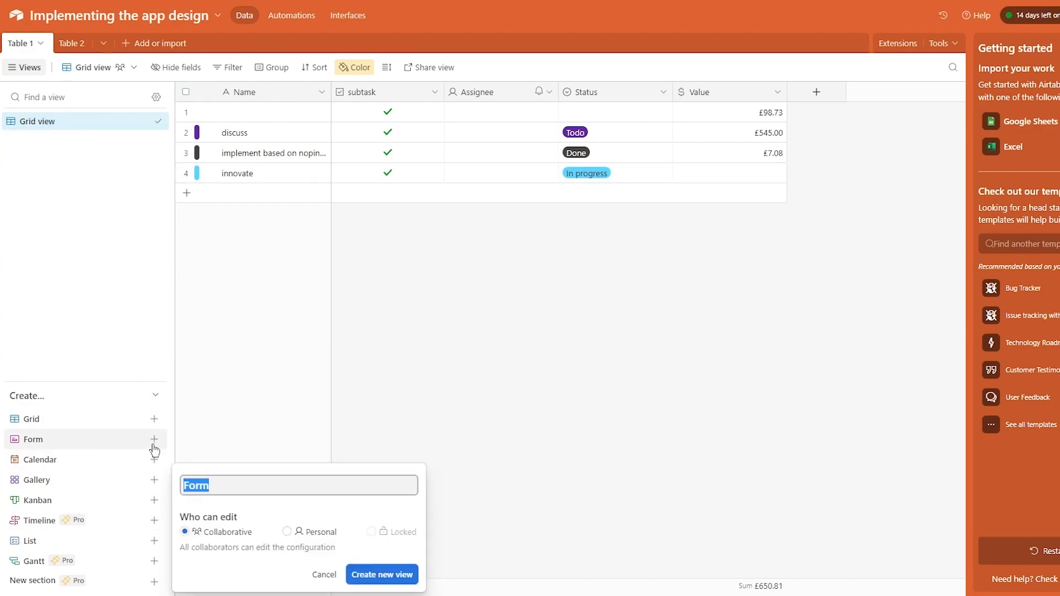
pyautogui.click(422, 287)
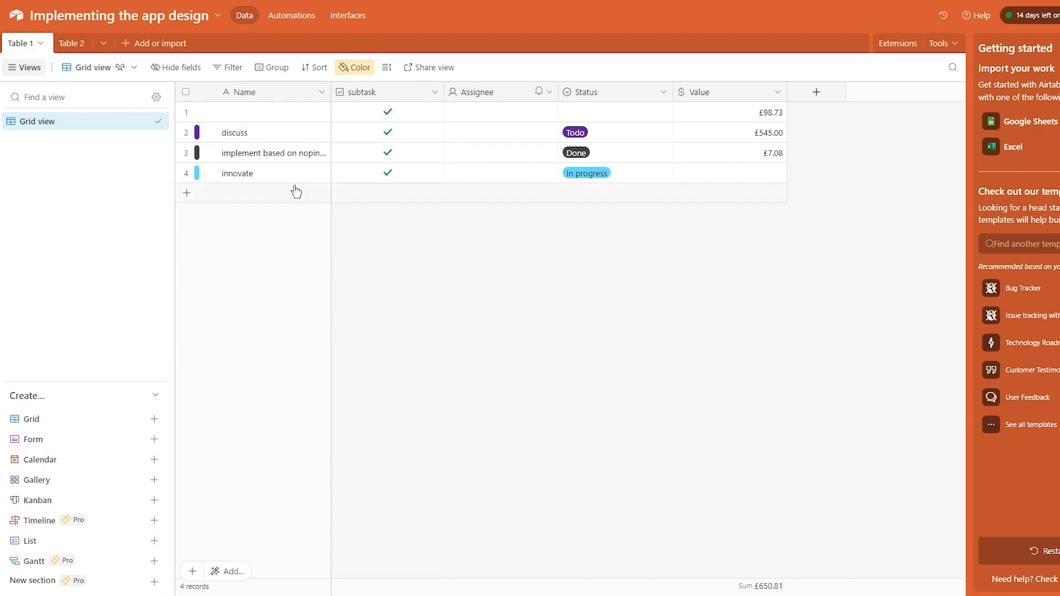
pyautogui.click(154, 440)
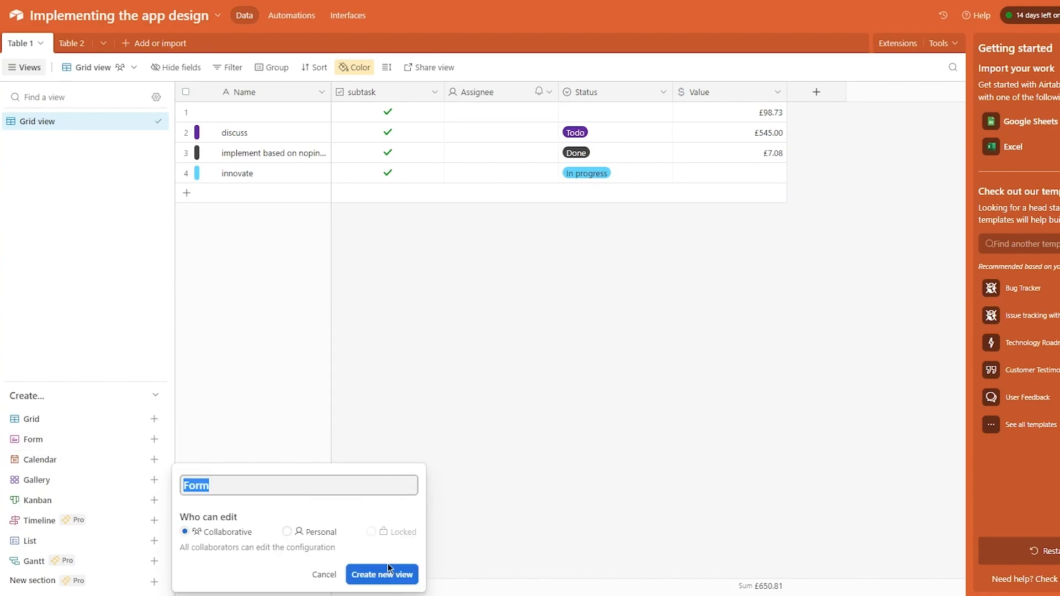
pyautogui.click(402, 573)
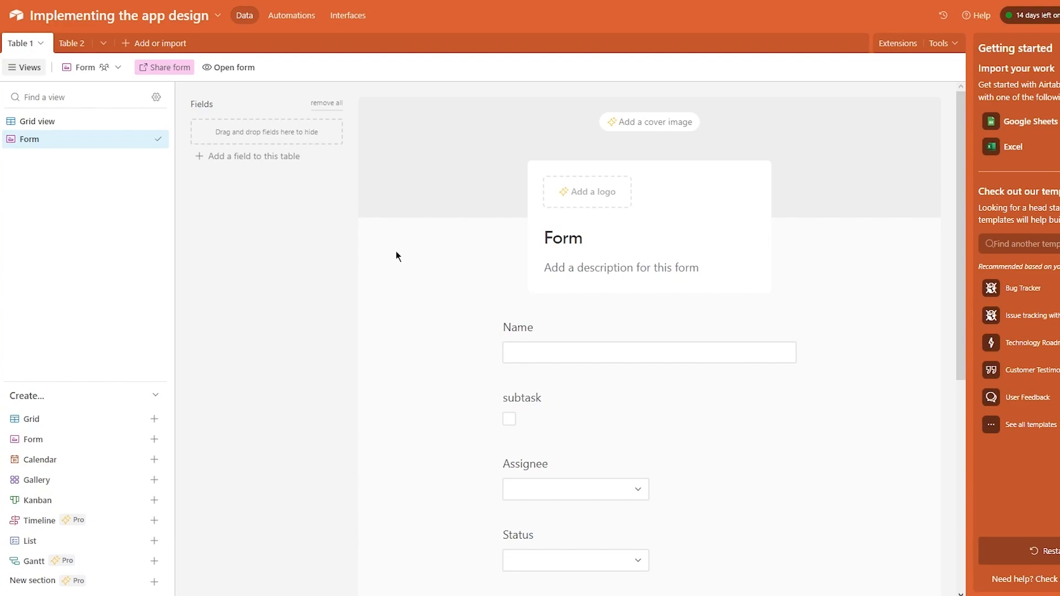
pyautogui.scroll(-1, 362, 310)
pyautogui.scroll(-5, 386, 301)
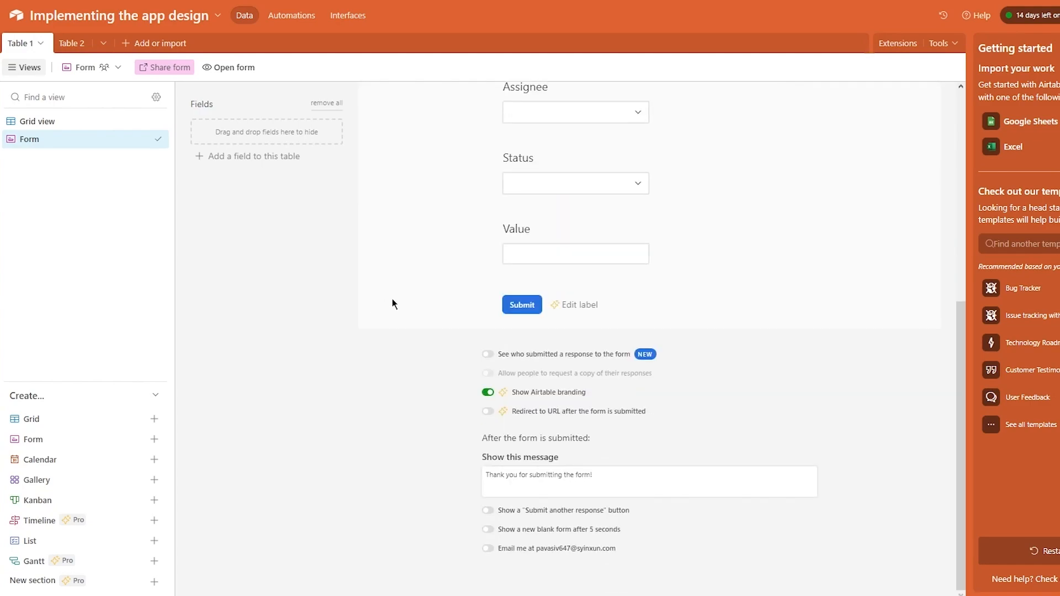
pyautogui.scroll(5, 396, 299)
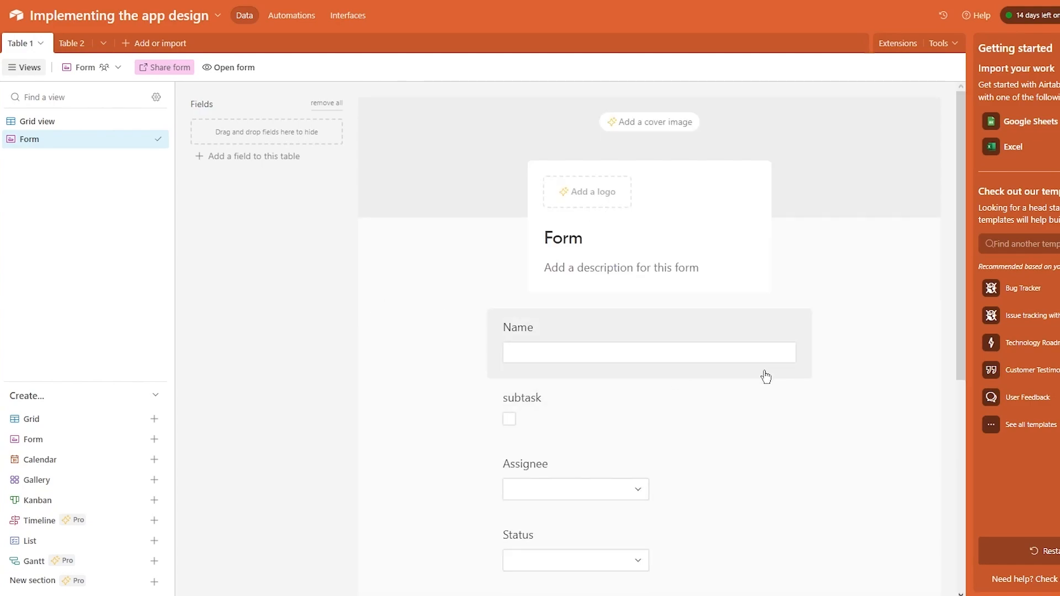
# - Add a new text field (Field 6) to the table and close the Getting started panel
pyautogui.click(228, 157)
pyautogui.click(690, 362)
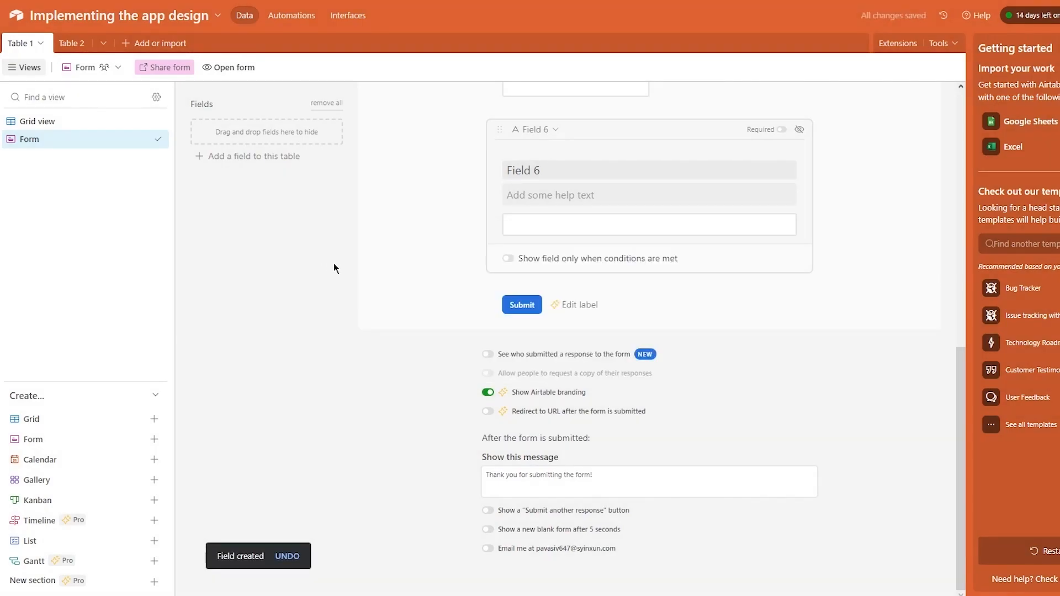
pyautogui.scroll(5, 540, 375)
pyautogui.scroll(3, 547, 326)
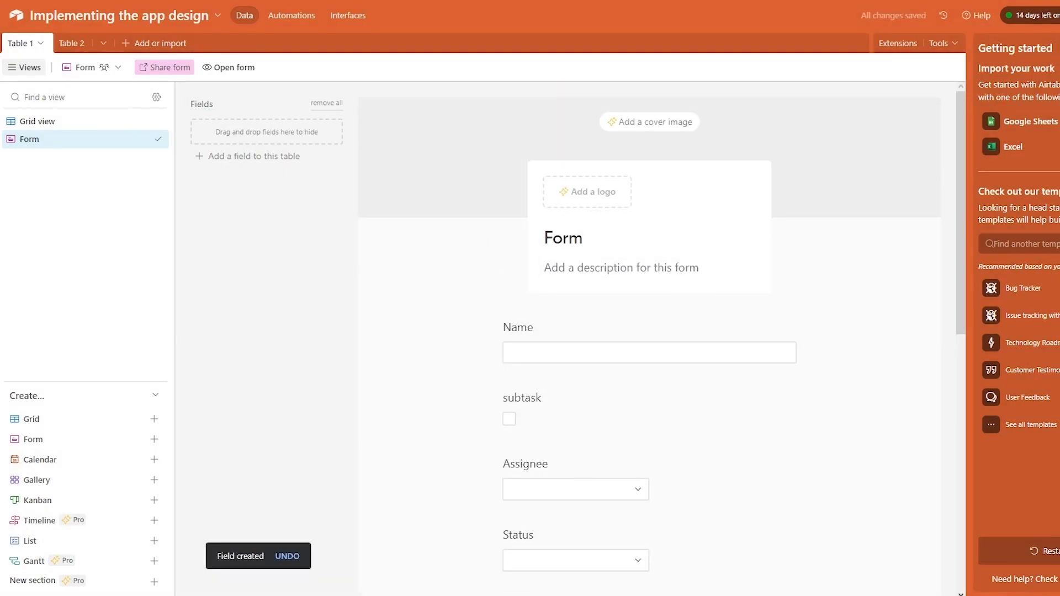
pyautogui.click(1058, 48)
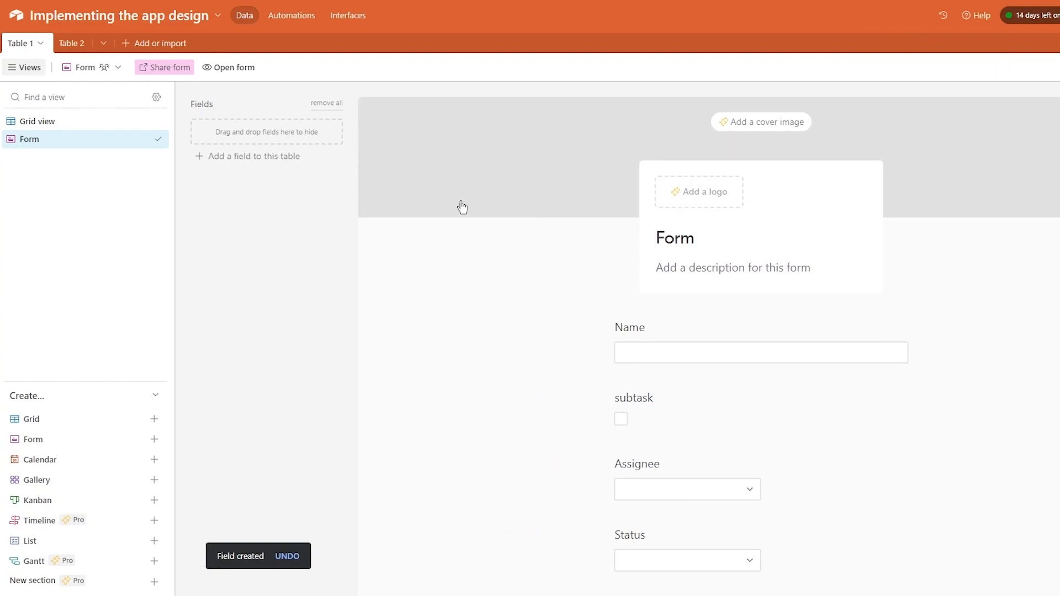
pyautogui.click(1056, 280)
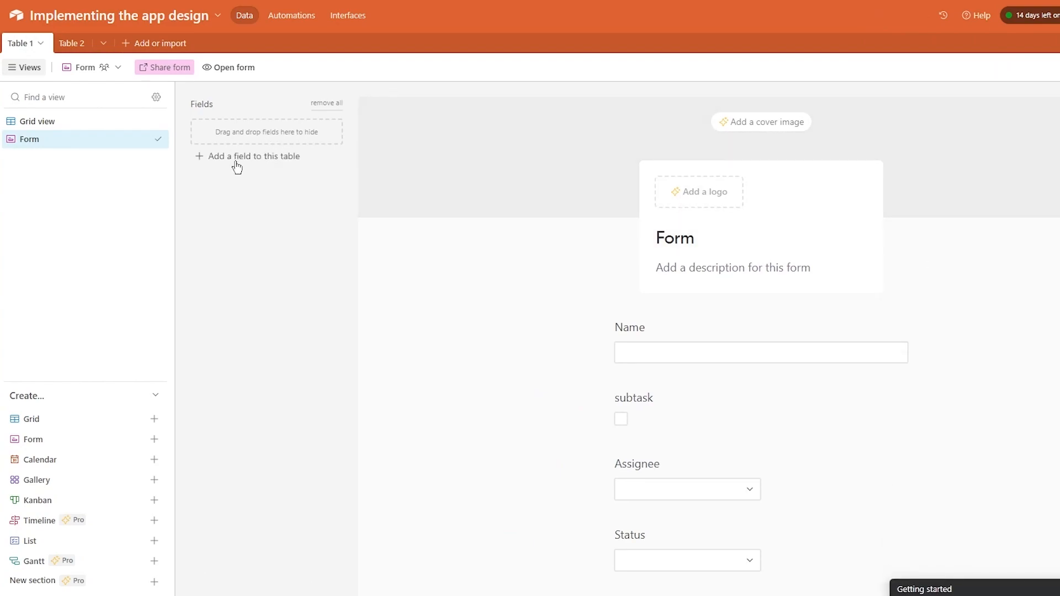
# - Add a checkbox field (Field 7) to the table
pyautogui.click(236, 165)
pyautogui.click(537, 267)
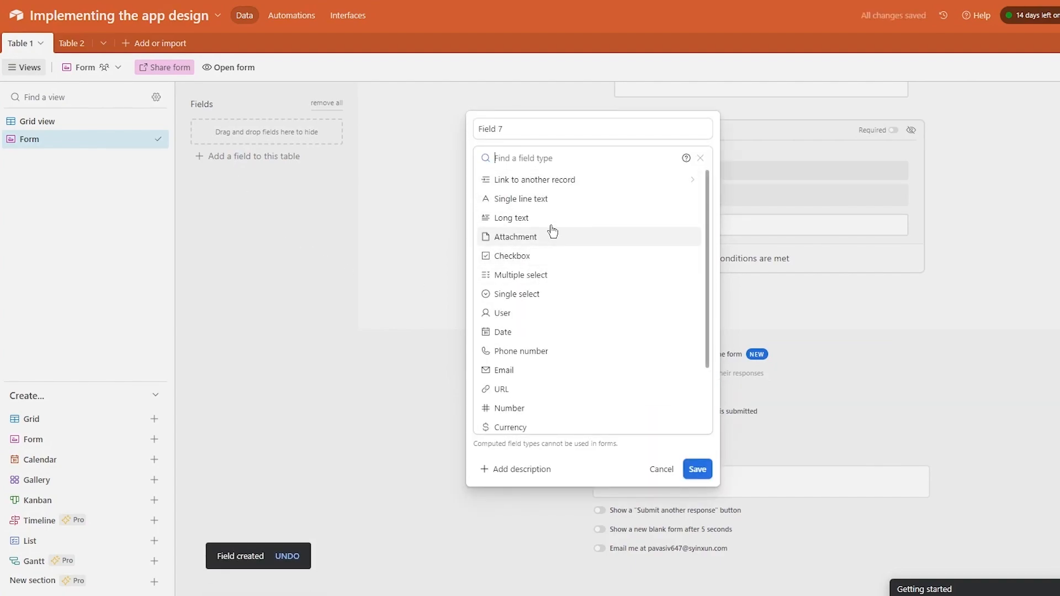
pyautogui.click(539, 255)
pyautogui.click(558, 241)
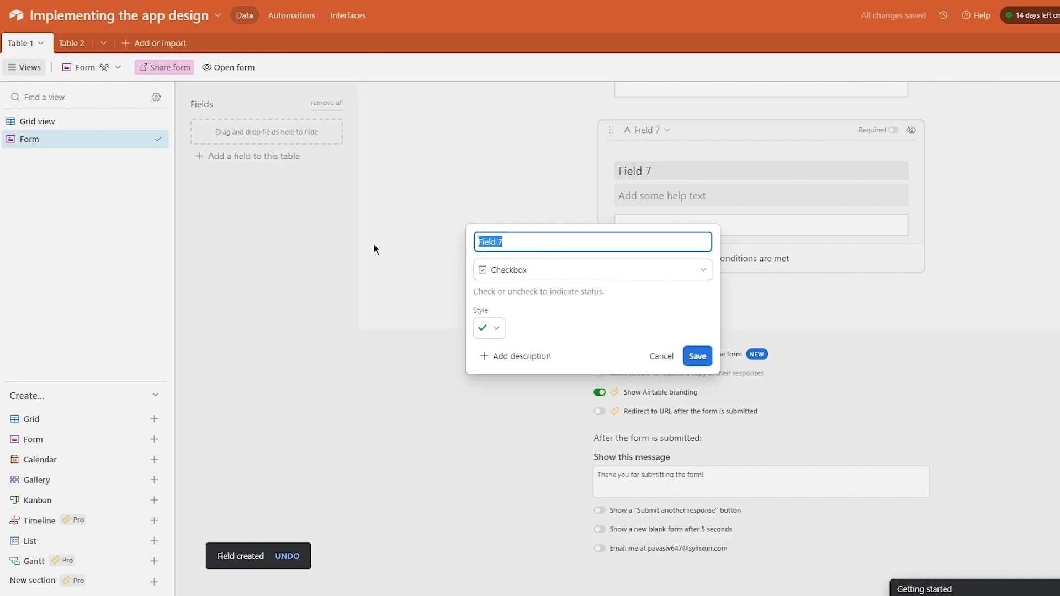
pyautogui.click(698, 357)
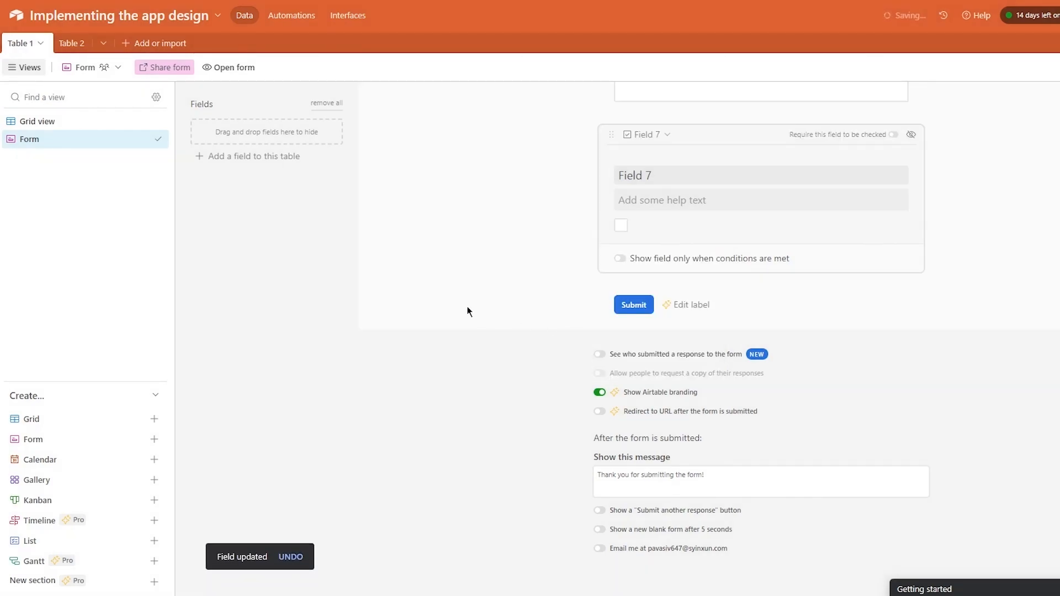
# - Move Field 6 below Field 7 in the form and label Field 7 'MCQ'
pyautogui.scroll(2, 841, 232)
pyautogui.moveTo(660, 304); pyautogui.dragTo(717, 206)
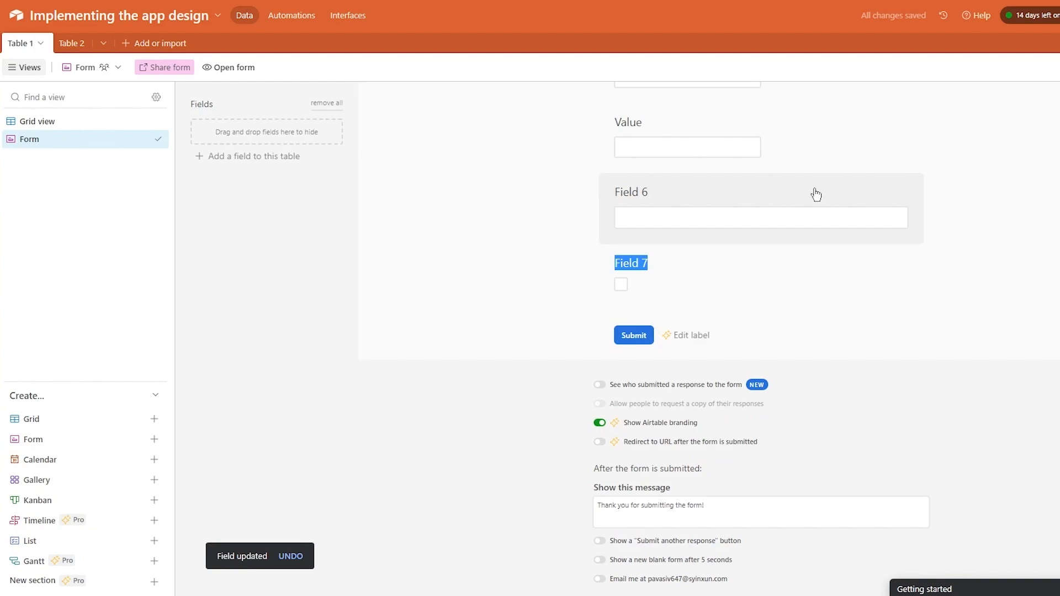
pyautogui.moveTo(815, 194); pyautogui.dragTo(702, 260)
pyautogui.click(693, 242)
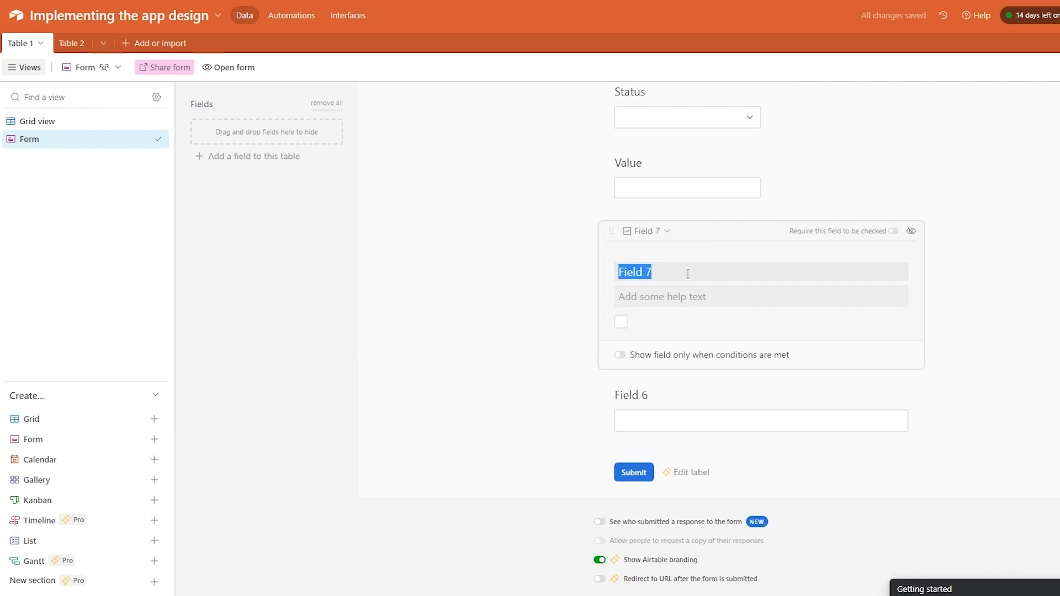
pyautogui.write('MCQ')
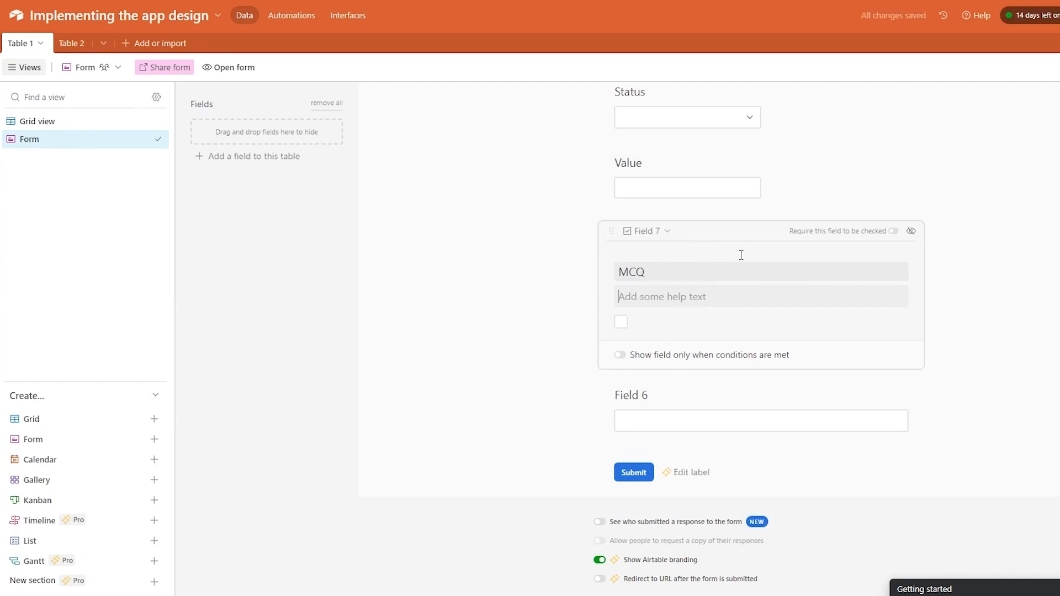
# - Remove Field 6 from the form, test the MCQ checkbox, then add Field 6 back
pyautogui.rightClick(662, 406)
pyautogui.click(601, 414)
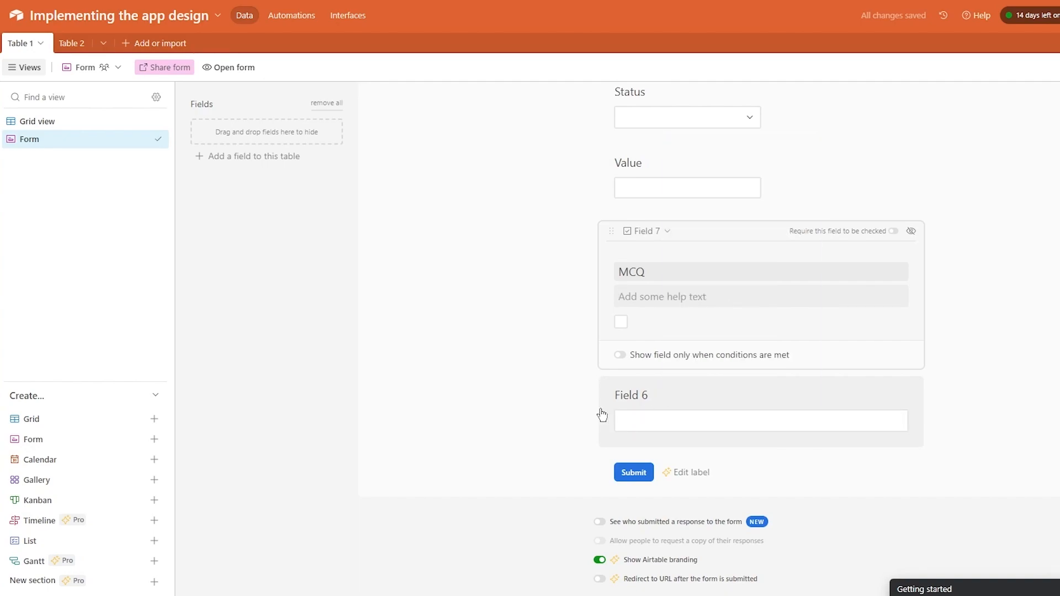
pyautogui.click(602, 413)
pyautogui.click(910, 298)
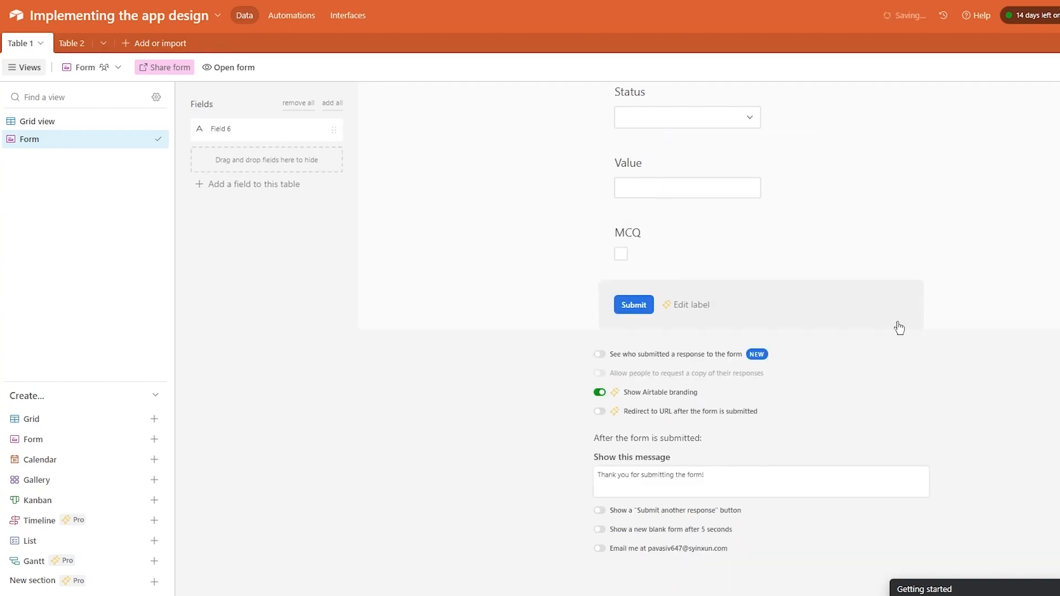
pyautogui.scroll(2, 773, 321)
pyautogui.click(627, 383)
pyautogui.click(627, 383)
pyautogui.click(274, 136)
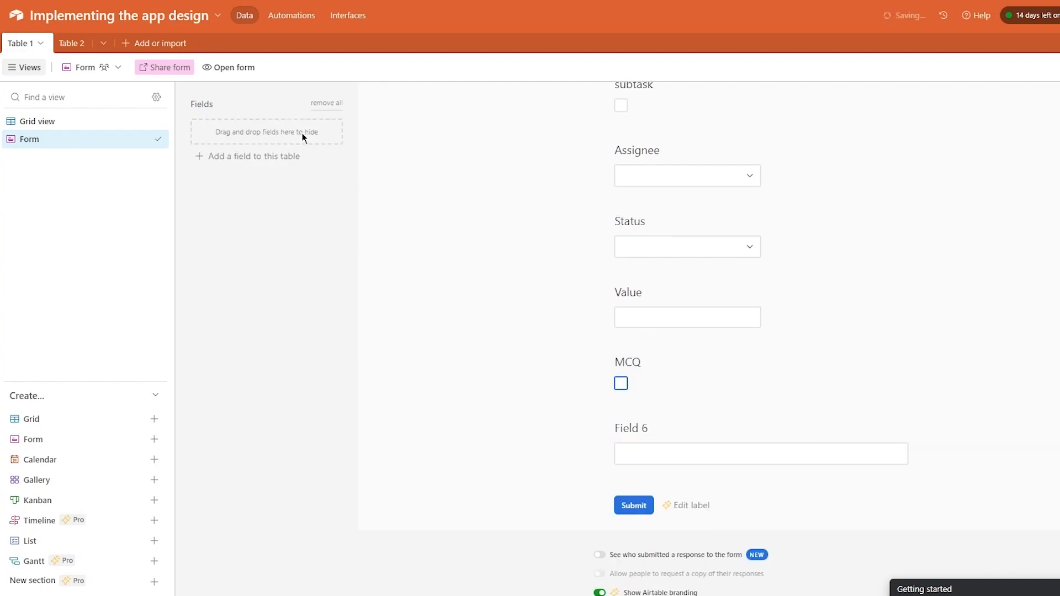
# - Re-add the MCQ field to the form and open its settings
pyautogui.click(616, 388)
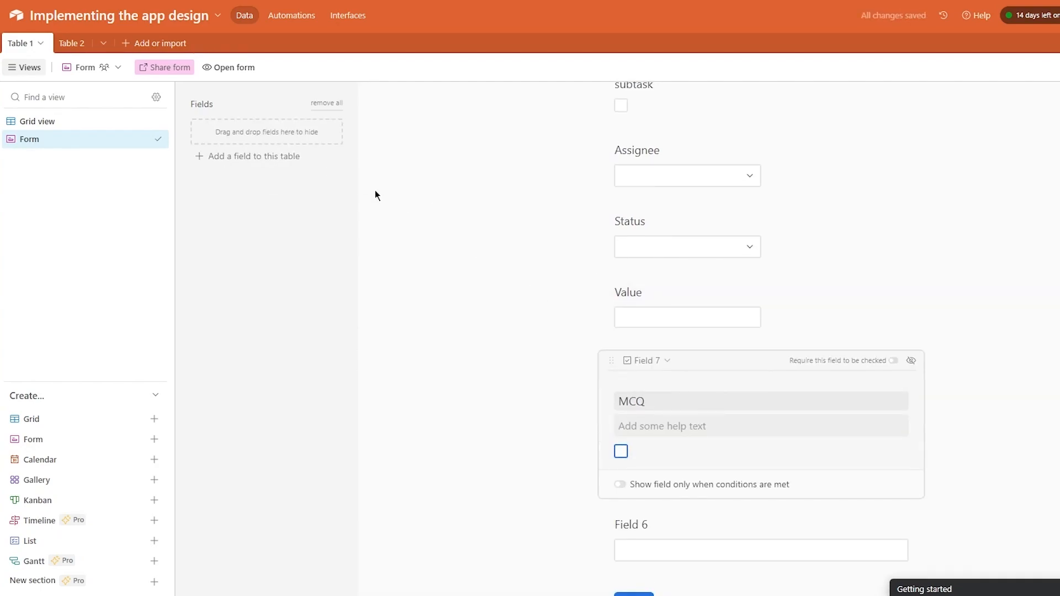
pyautogui.scroll(-5, 641, 246)
pyautogui.moveTo(746, 111); pyautogui.dragTo(290, 199)
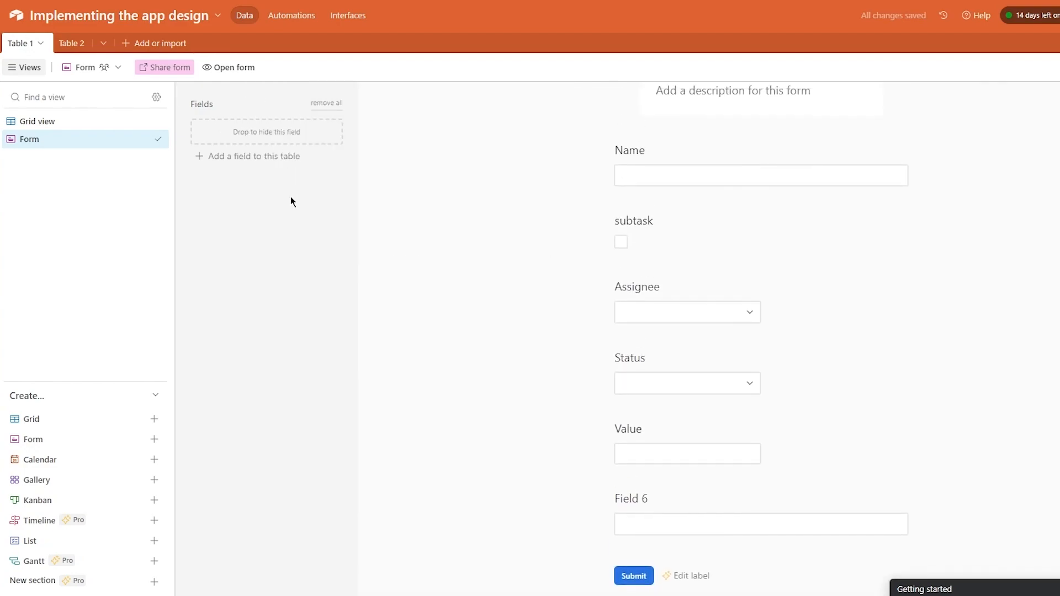
pyautogui.rightClick(293, 138)
pyautogui.click(257, 138)
pyautogui.click(257, 137)
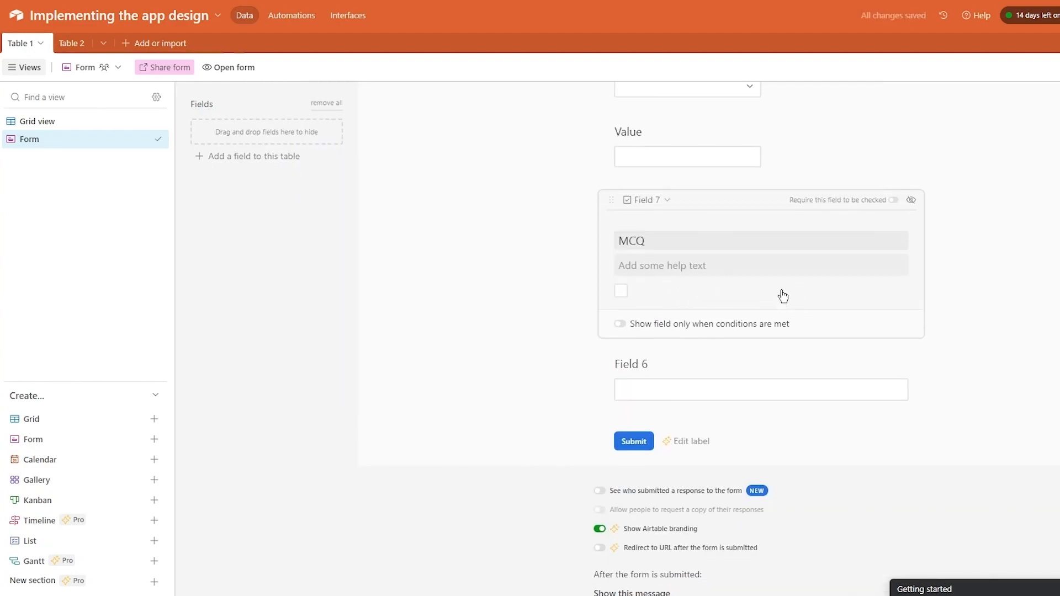
# - Turn on 'Show field only when conditions are met' for MCQ, leaving the Value condition unfinished
pyautogui.click(663, 325)
pyautogui.click(605, 352)
pyautogui.click(612, 351)
pyautogui.scroll(8, 629, 224)
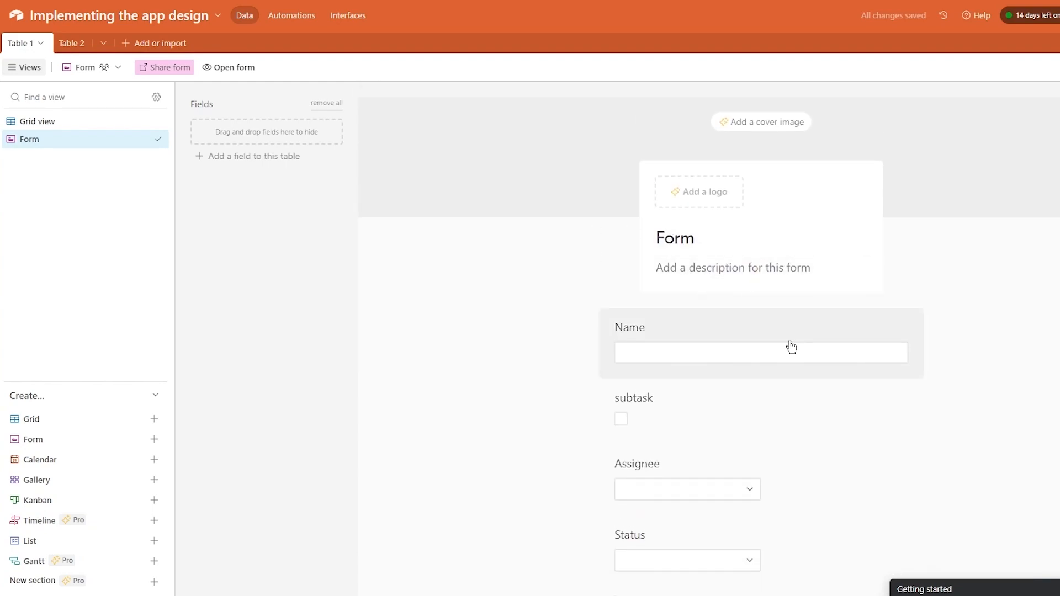
pyautogui.scroll(-5, 733, 363)
pyautogui.scroll(-5, 733, 363)
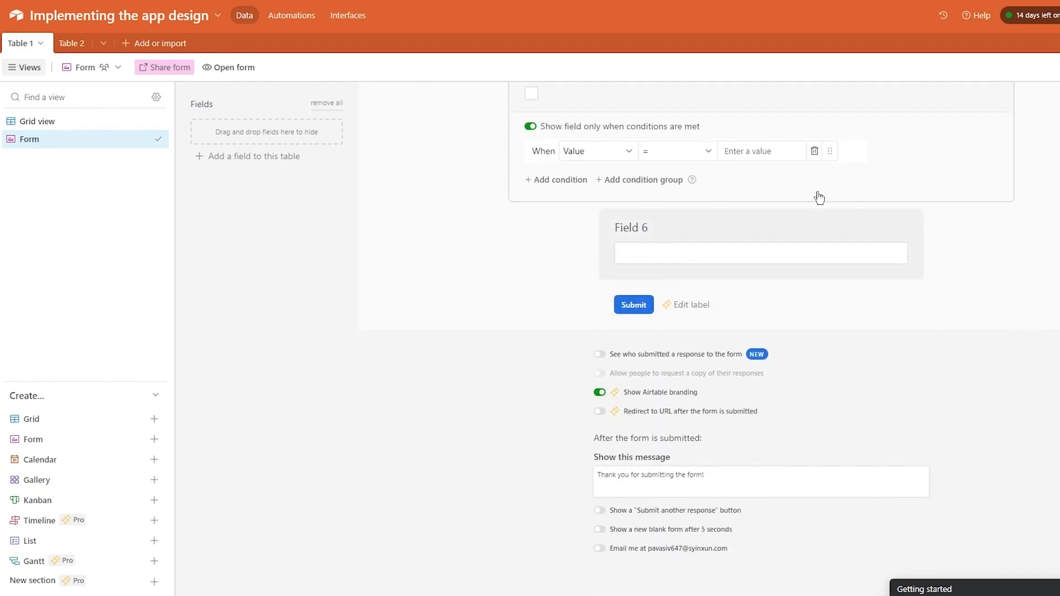
pyautogui.scroll(9, 760, 157)
pyautogui.click(1042, 263)
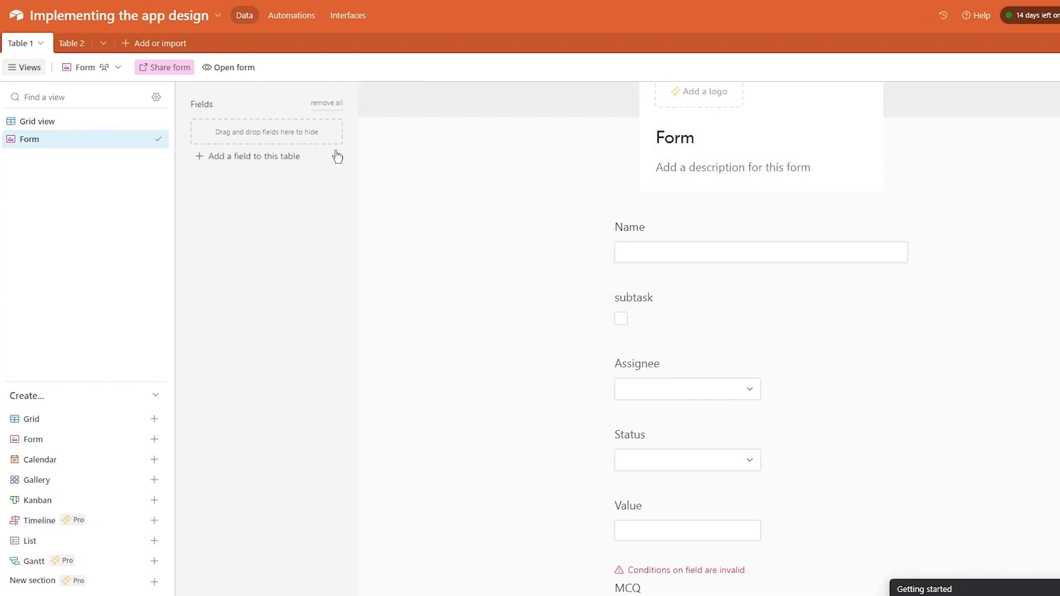
pyautogui.click(240, 73)
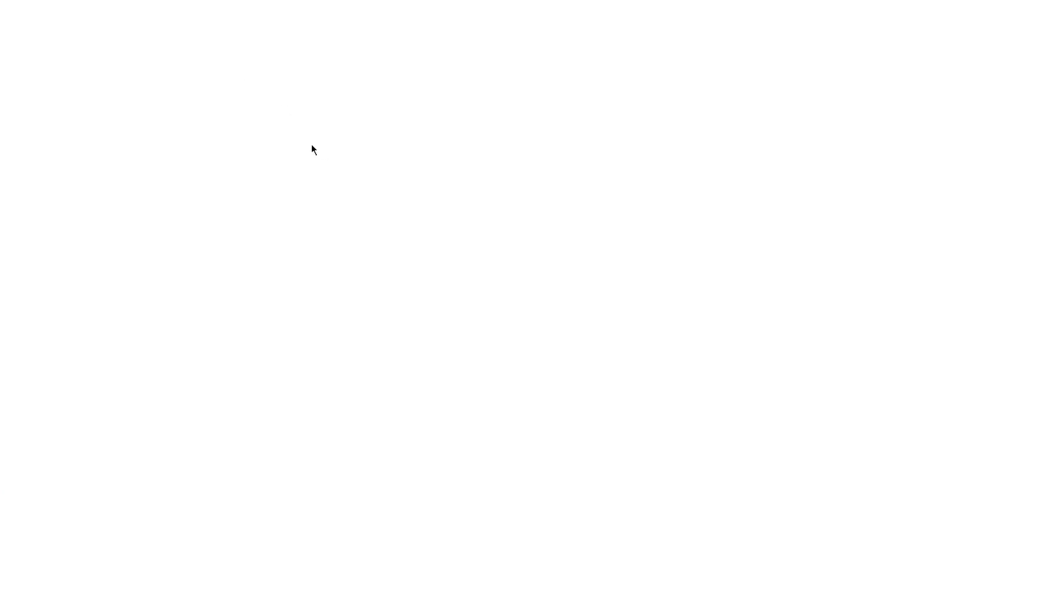
pyautogui.click(577, 127)
pyautogui.write('sdasdas')
pyautogui.scroll(-3, 490, 163)
pyautogui.scroll(2, 432, 76)
pyautogui.click(423, 140)
pyautogui.click(452, 221)
pyautogui.click(763, 314)
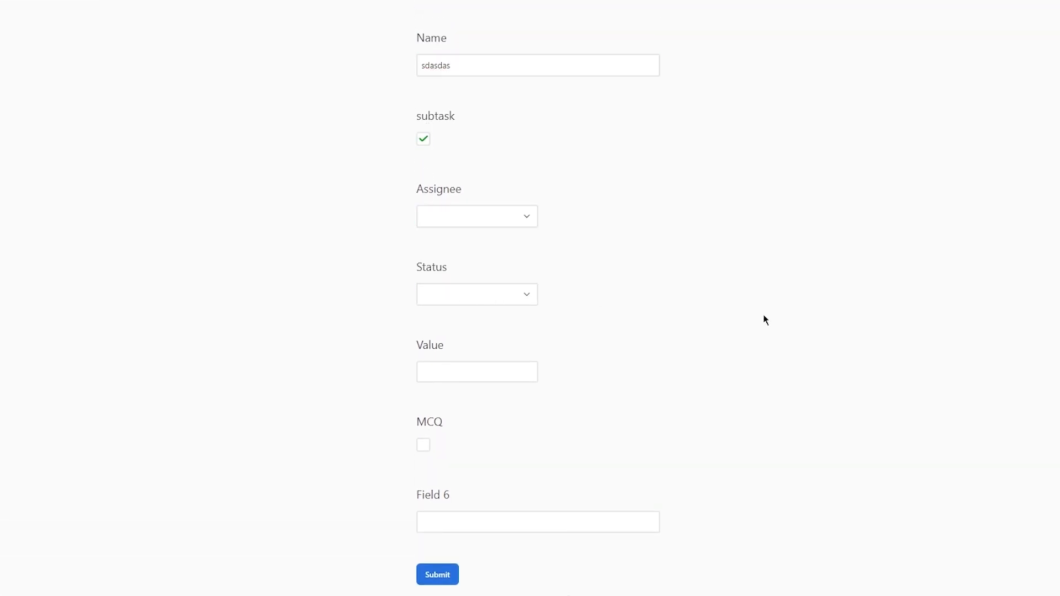
pyautogui.scroll(-2, 608, 241)
pyautogui.hotkey('ctrl', 'w')
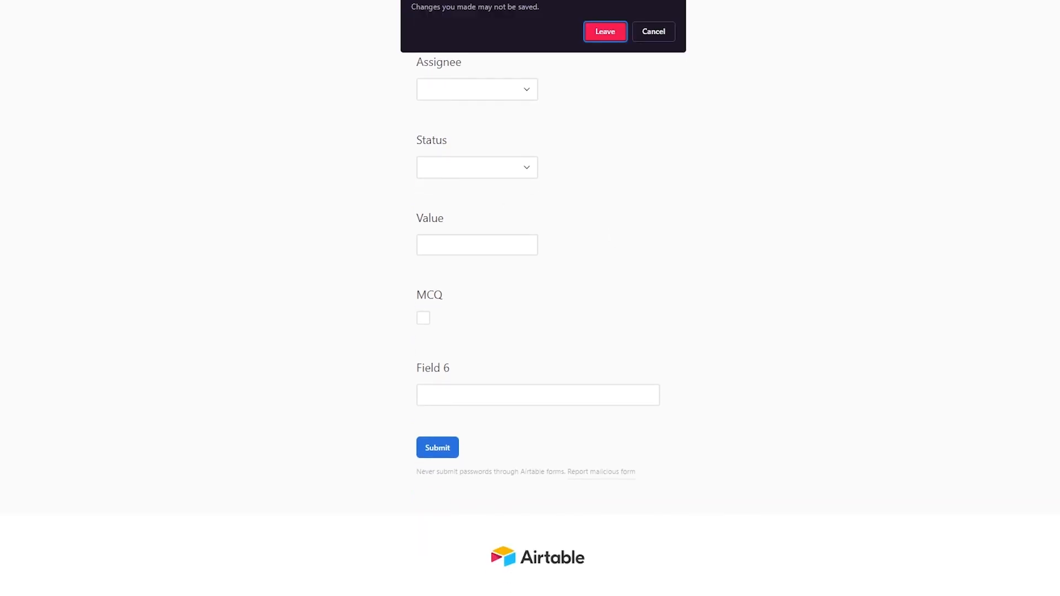
pyautogui.click(589, 34)
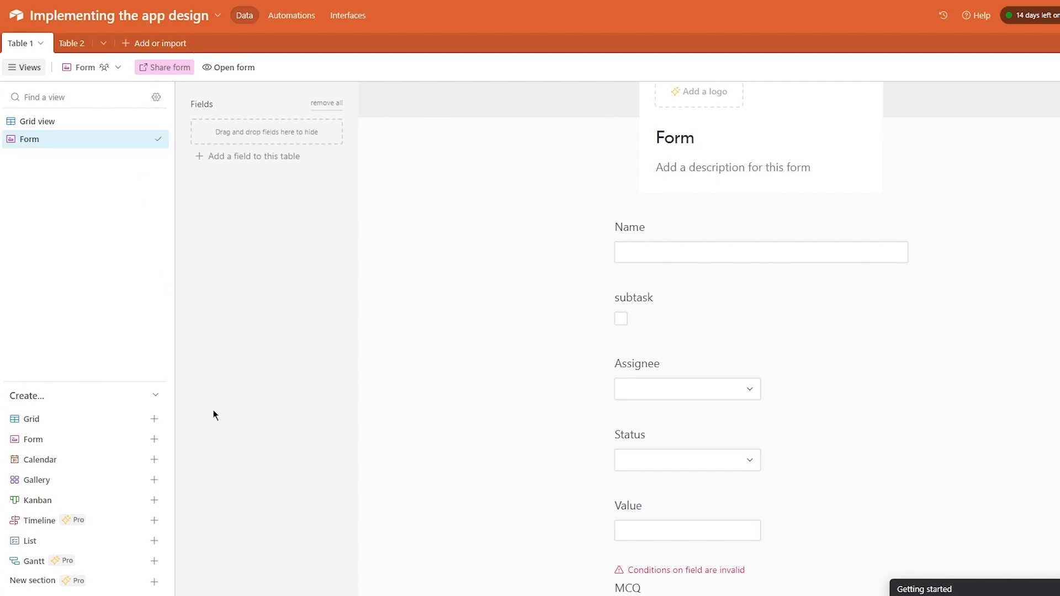
# - Create a Calendar view for Table 1 driven by a new date field named 'Field 8'
pyautogui.click(154, 460)
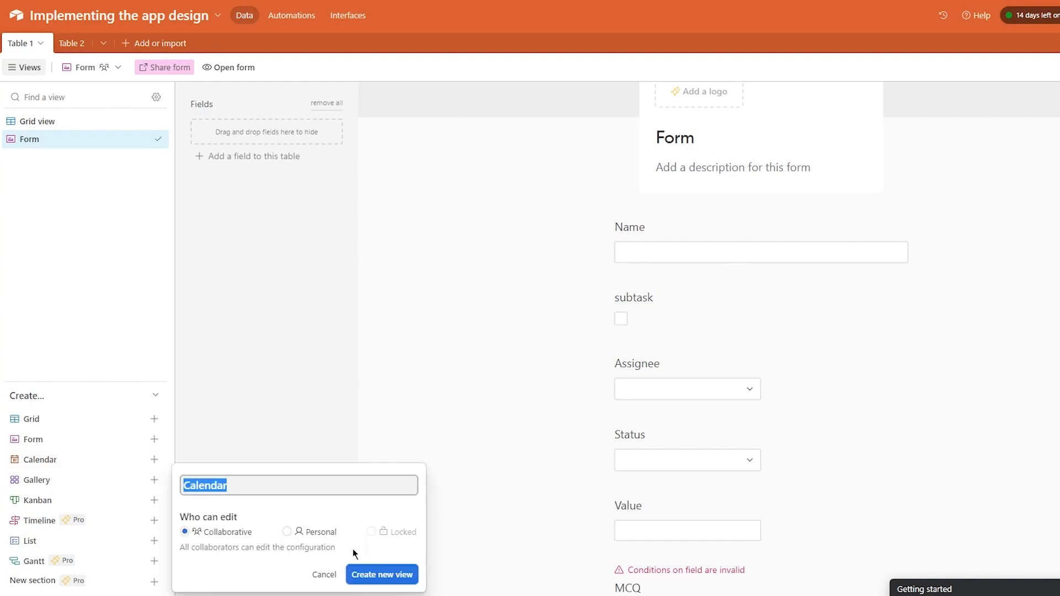
pyautogui.click(362, 573)
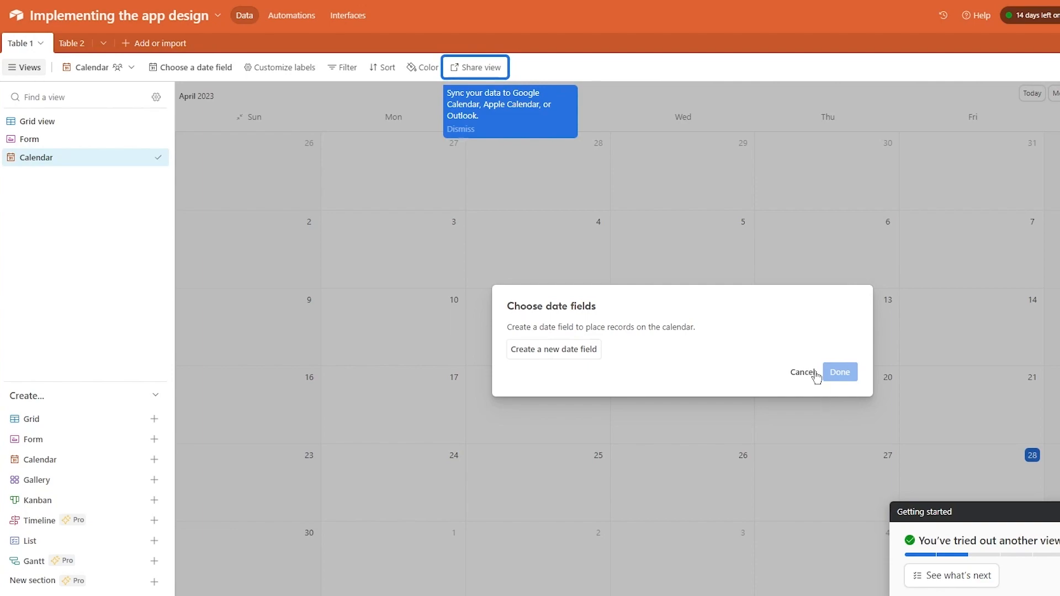
pyautogui.click(557, 348)
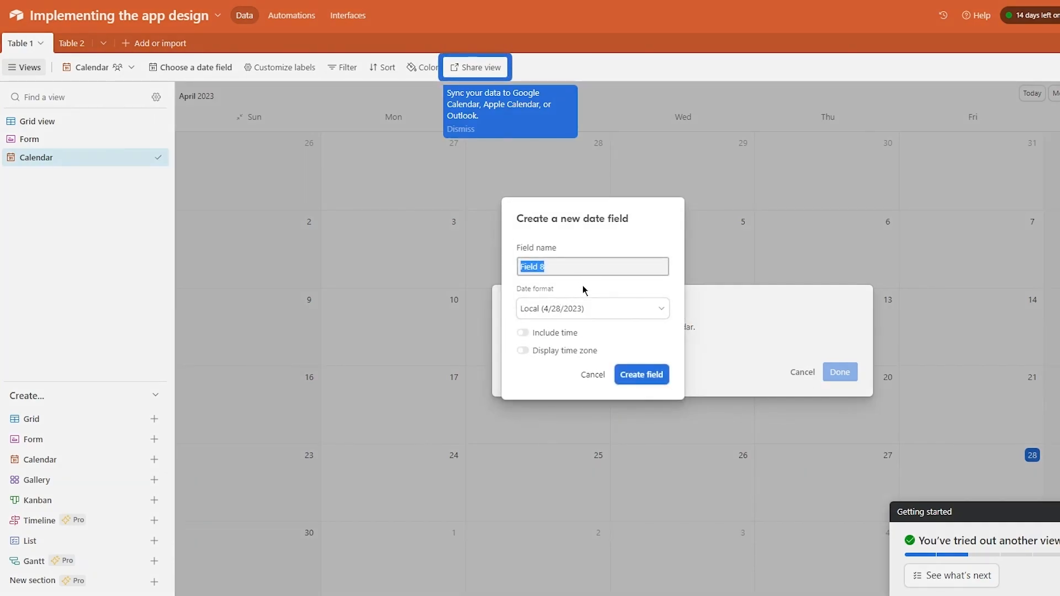
pyautogui.click(630, 378)
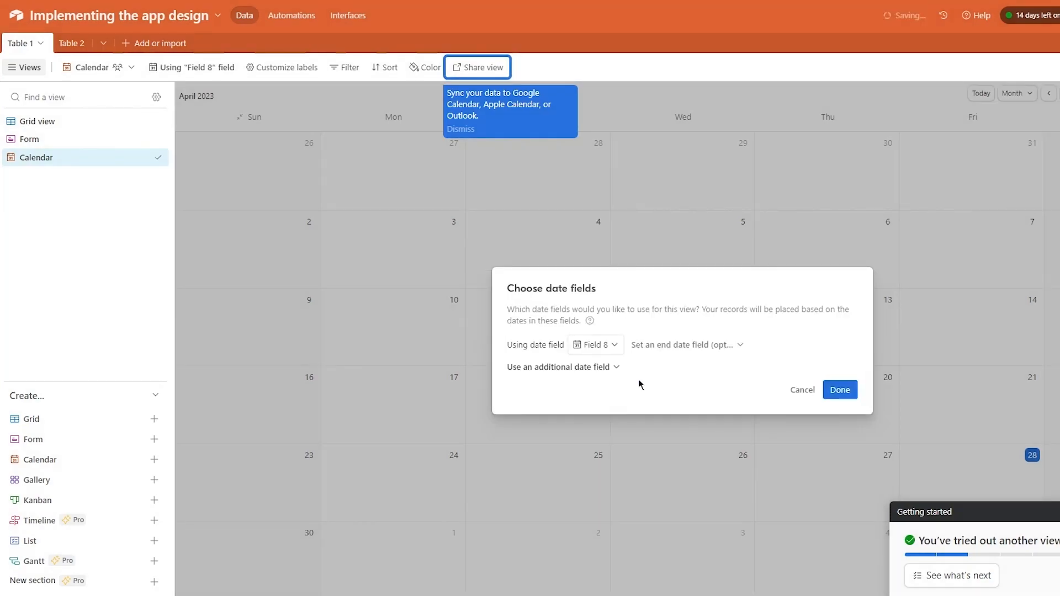
pyautogui.click(839, 390)
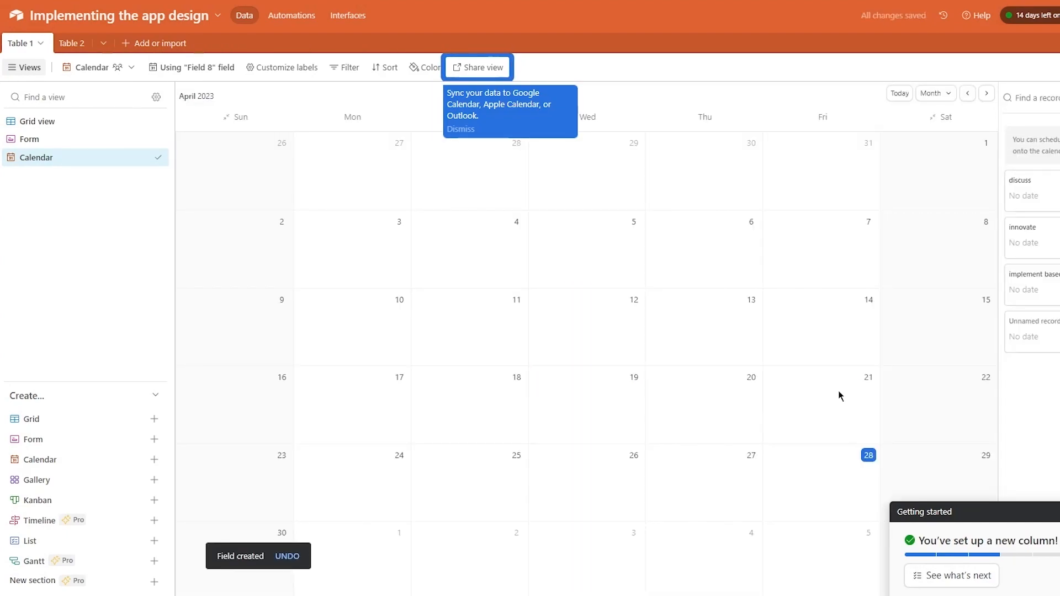
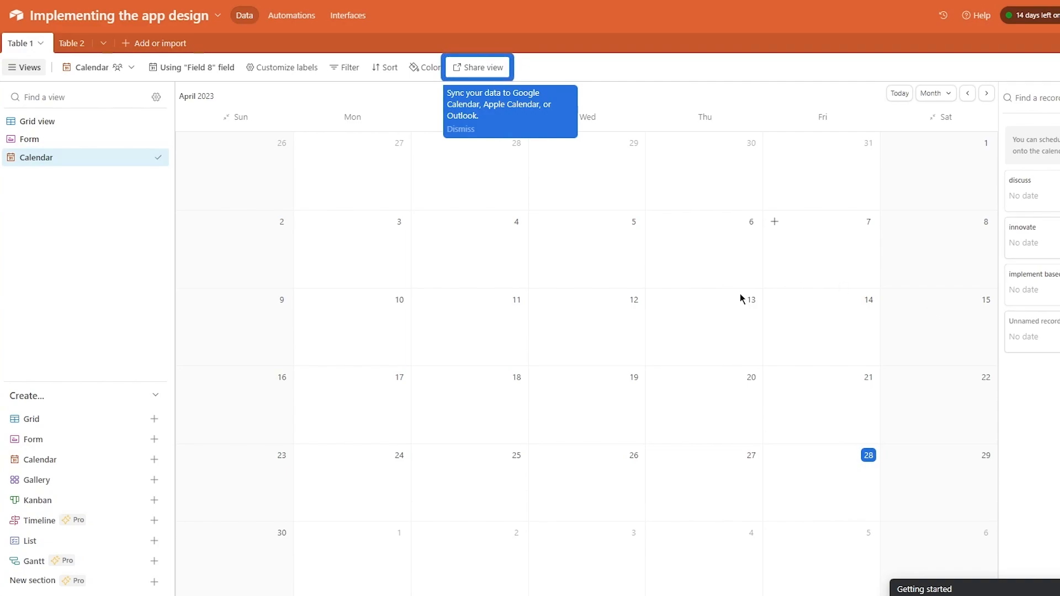
# - Create a Gallery view of Table 1 showing four record cards with subtask, assignee and status
pyautogui.click(143, 481)
pyautogui.click(385, 576)
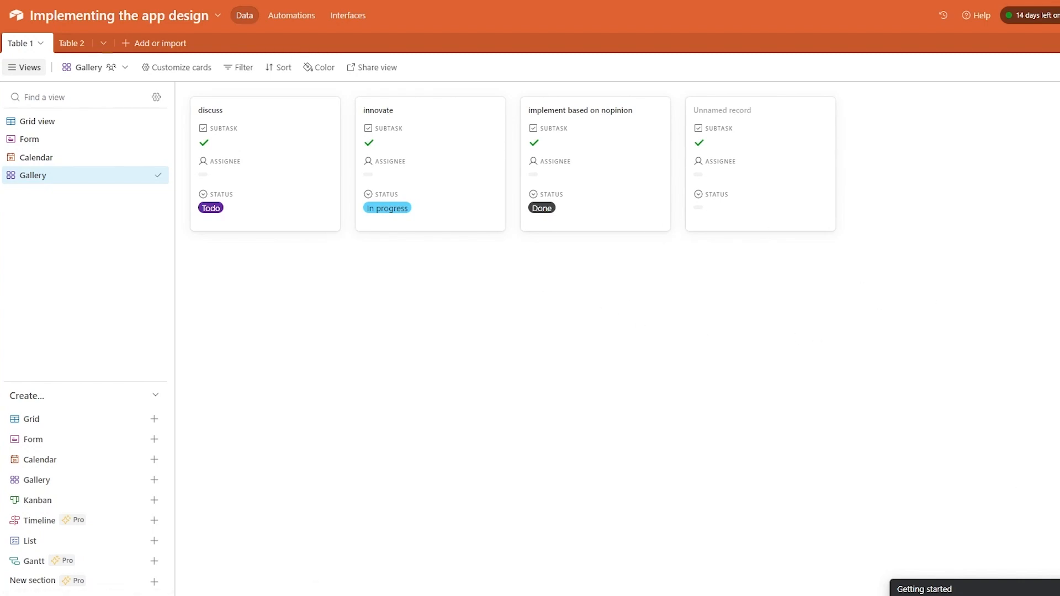
pyautogui.moveTo(142, 489)
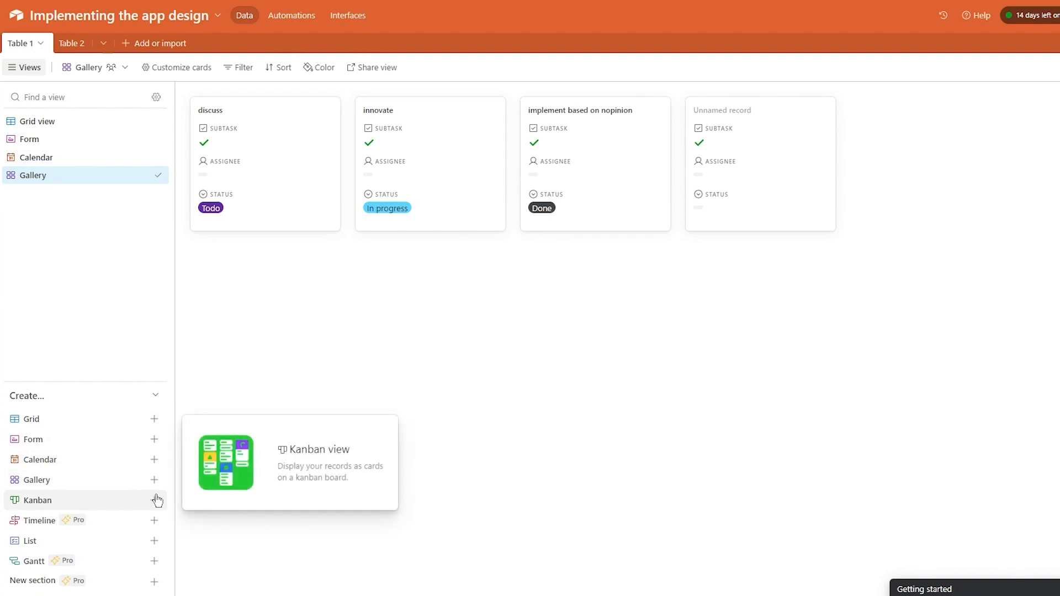
# - Create a Kanban view of Table 1 grouped by Status rather than Assignee
pyautogui.click(155, 500)
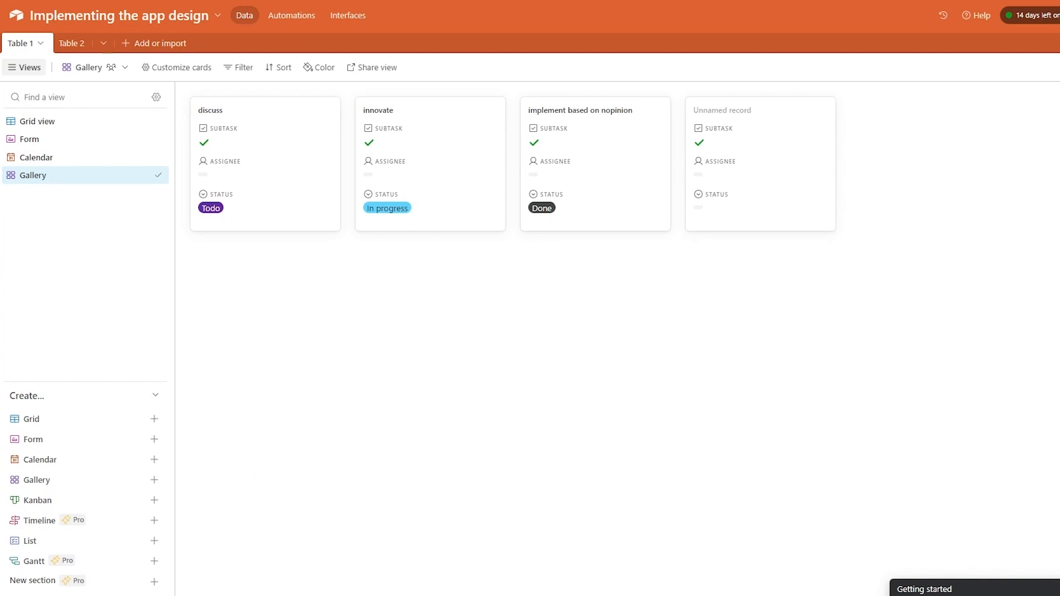
pyautogui.click(154, 500)
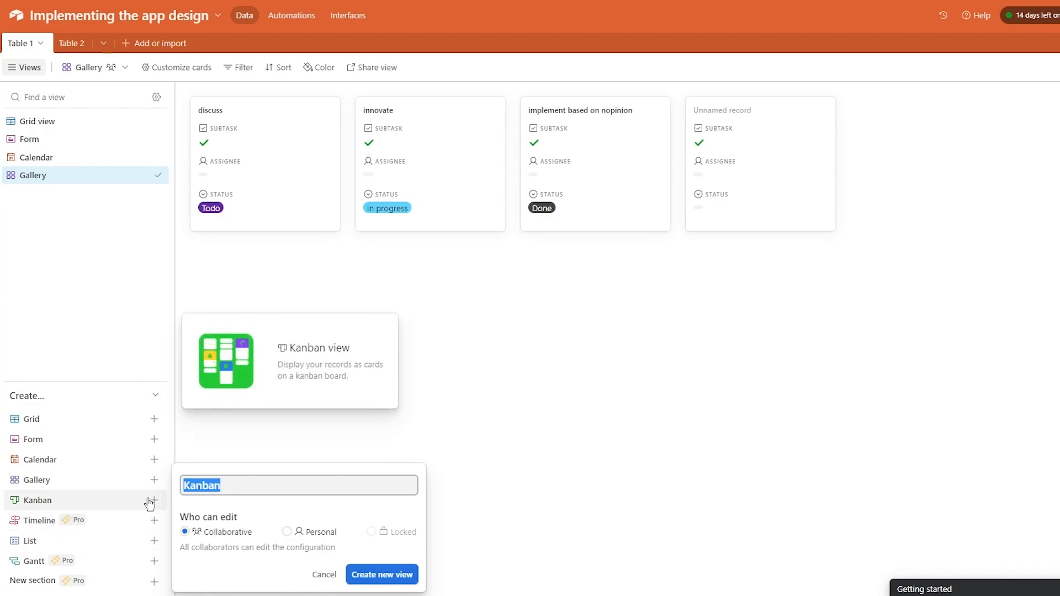
pyautogui.click(381, 574)
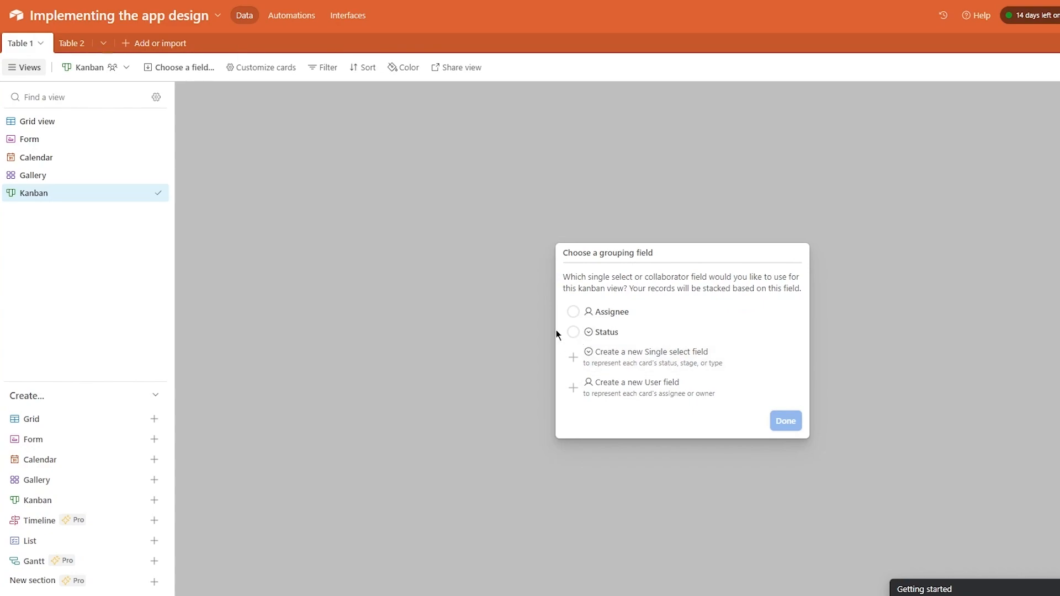
pyautogui.click(573, 312)
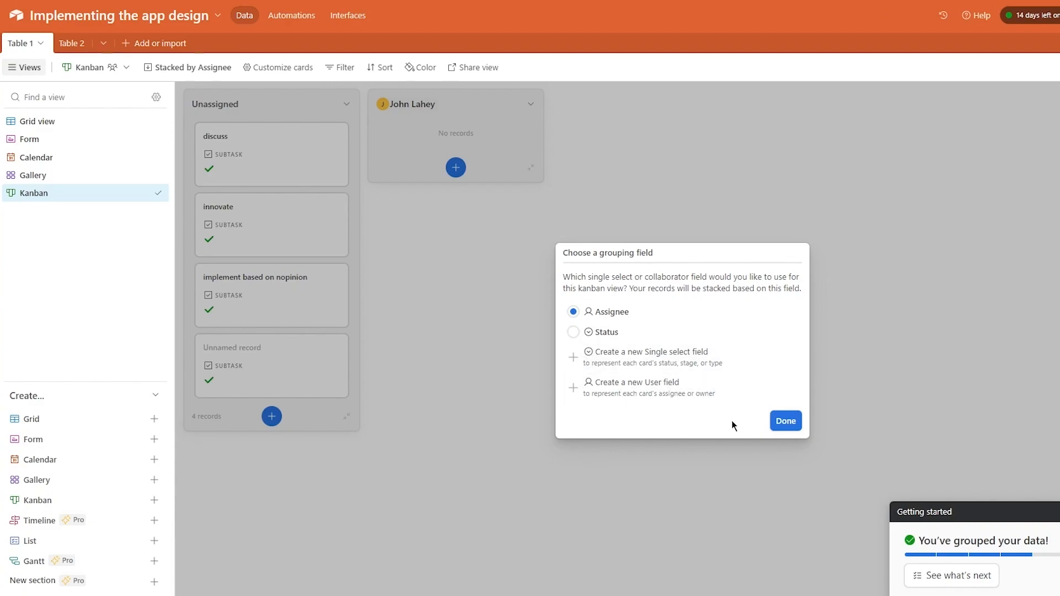
pyautogui.click(573, 332)
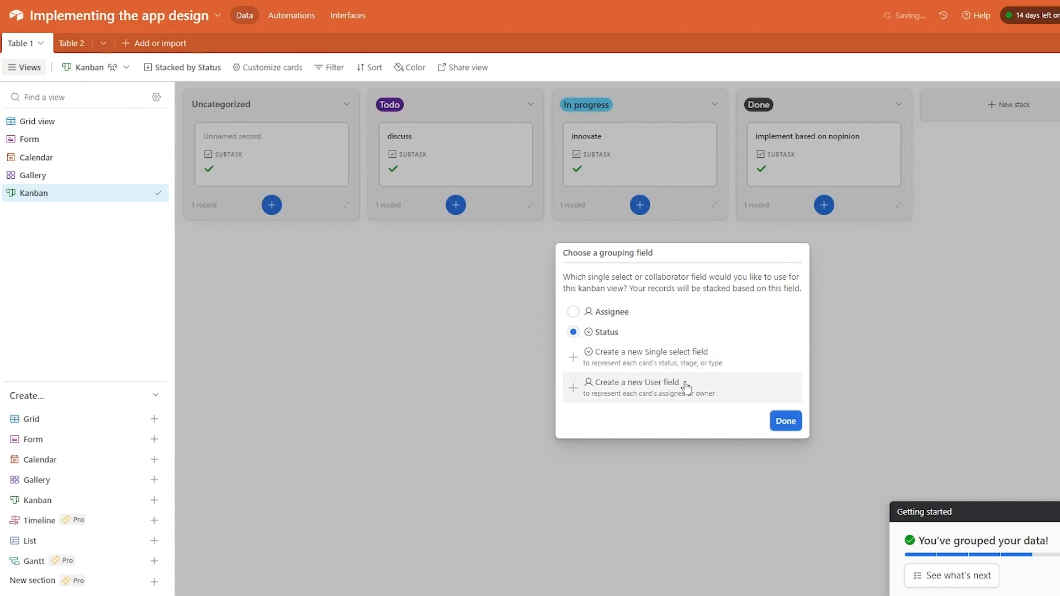
pyautogui.click(796, 425)
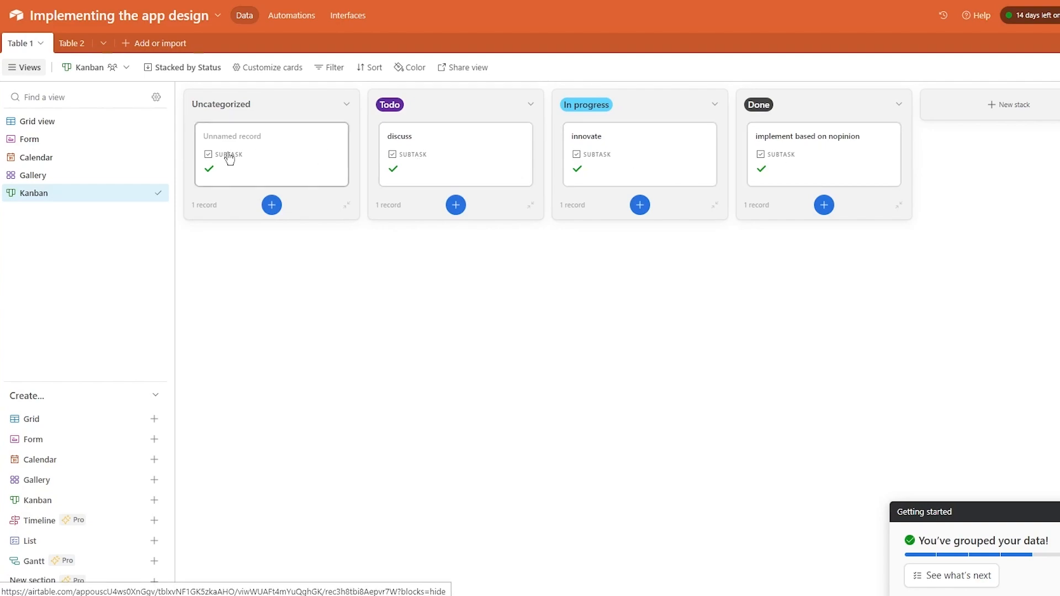
# - Rearrange Kanban cards: discuss into In progress, implement based on nopinion into Todo
pyautogui.moveTo(275, 158)
pyautogui.mouseDown()
pyautogui.moveTo(525, 144)
pyautogui.moveTo(542, 189)
pyautogui.moveTo(1042, 121)
pyautogui.moveTo(572, 227)
pyautogui.moveTo(270, 229)
pyautogui.moveTo(286, 169)
pyautogui.mouseUp()
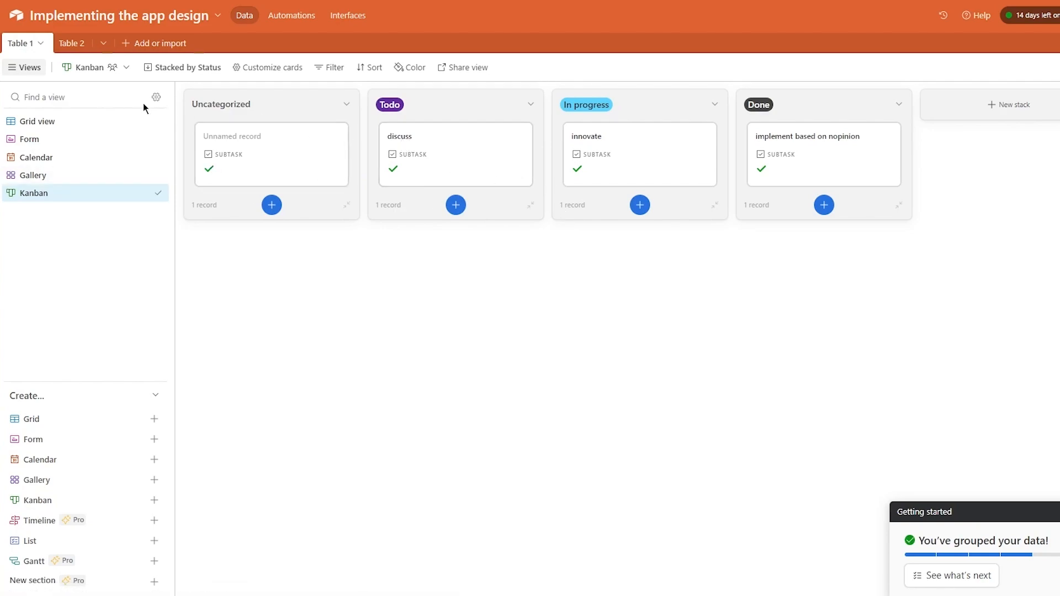
pyautogui.click(43, 121)
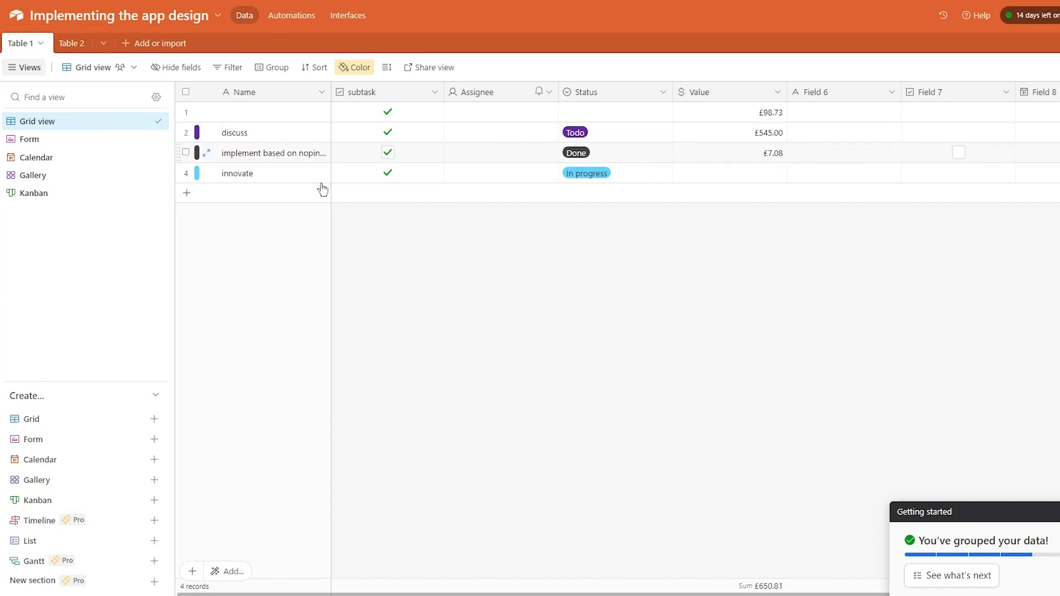
pyautogui.click(42, 195)
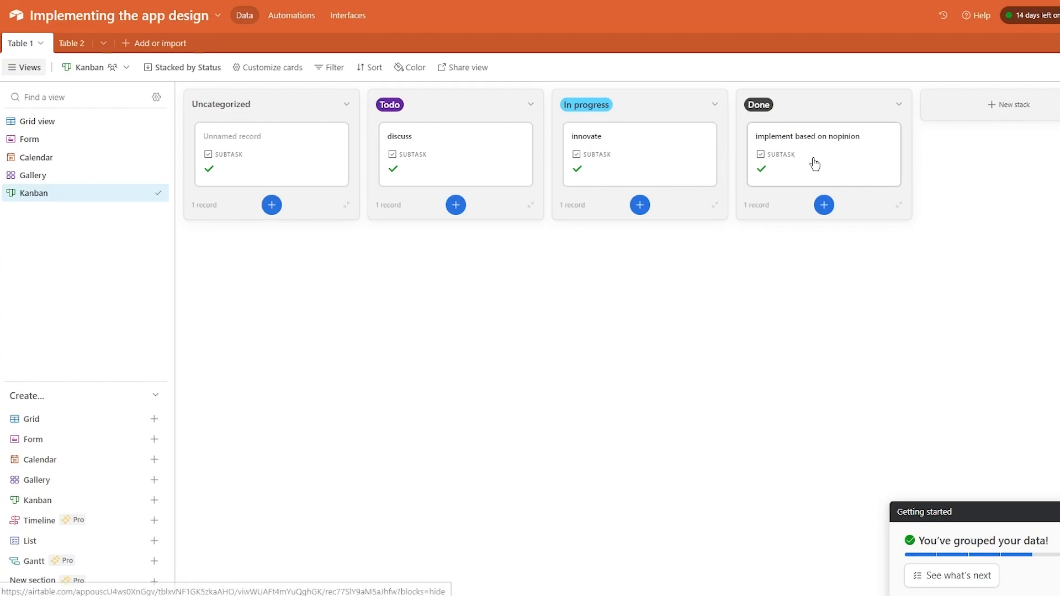
pyautogui.moveTo(456, 168); pyautogui.dragTo(639, 180)
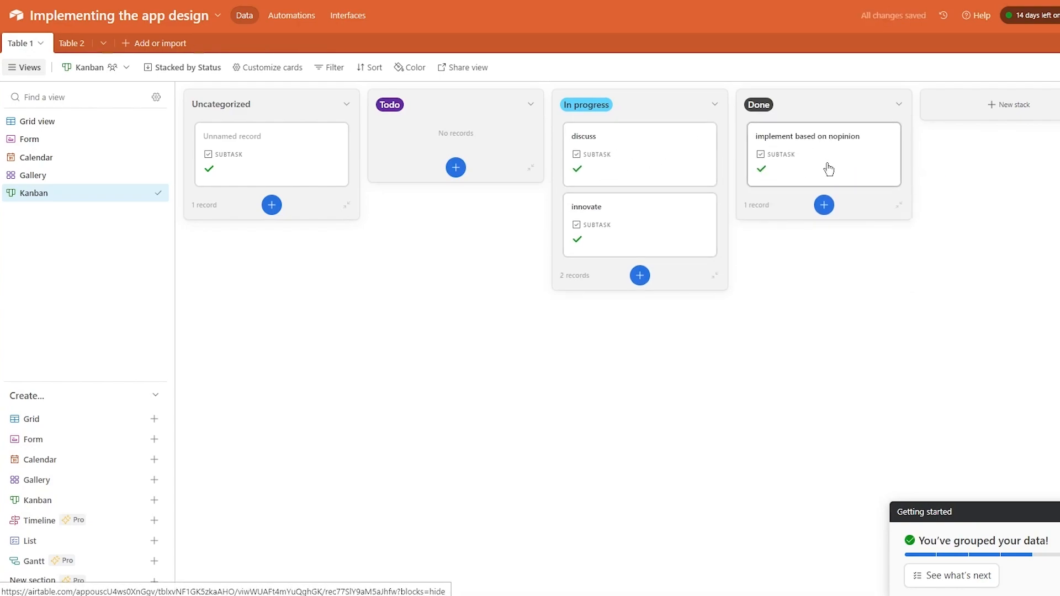
pyautogui.moveTo(771, 174); pyautogui.dragTo(449, 180)
# - Inspect the implement based on nopinion and discuss records, then add a new stack after Done
pyautogui.click(449, 180)
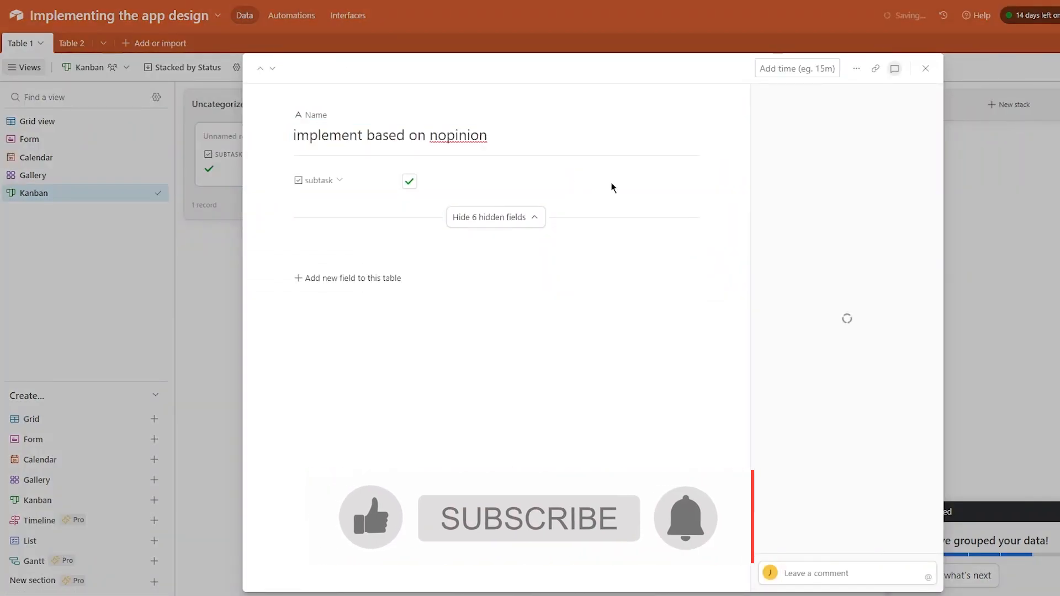
pyautogui.click(1038, 169)
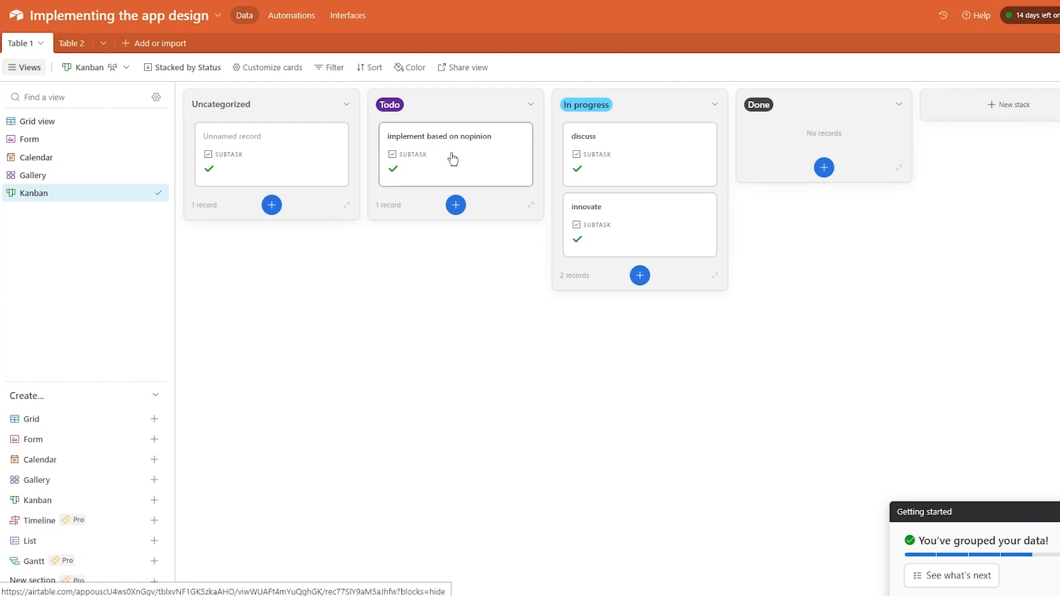
pyautogui.click(620, 145)
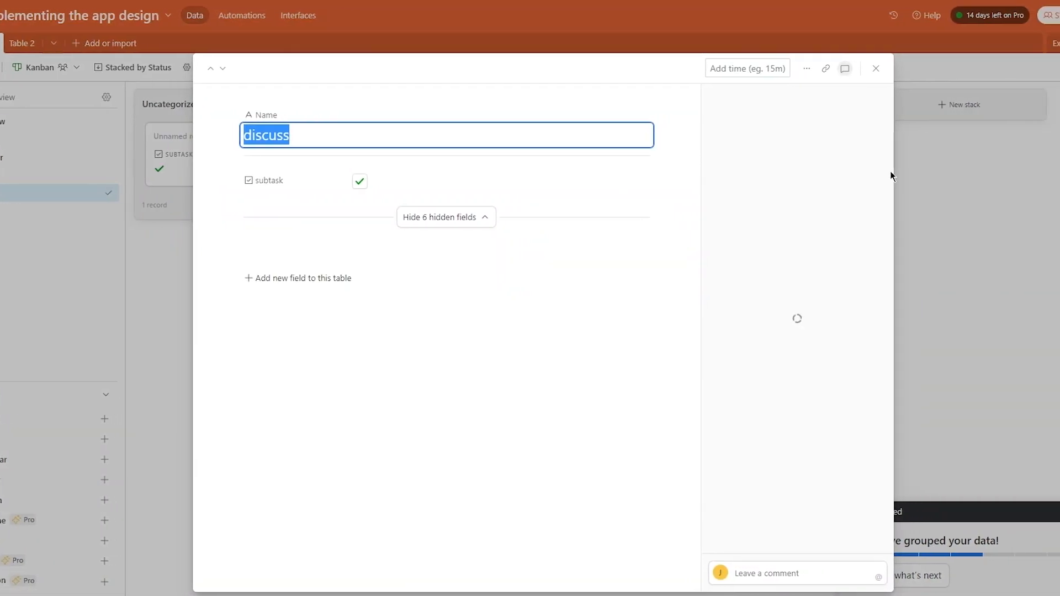
pyautogui.click(940, 172)
pyautogui.click(976, 103)
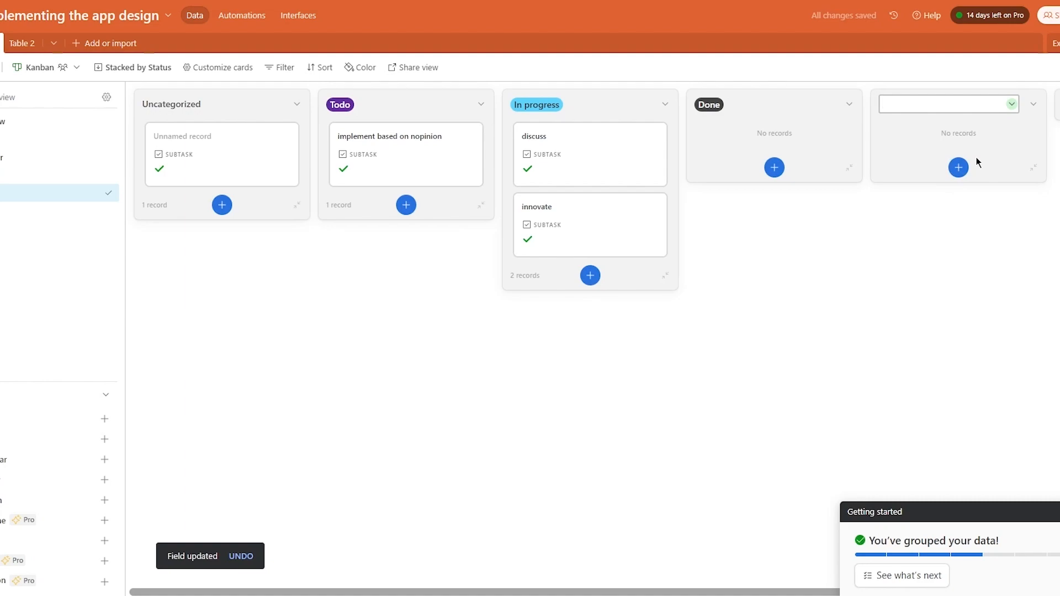
# - Name the new stack 'Discussion', drop discuss into Done and innovate into Discussion
pyautogui.write('Discussion')
pyautogui.press('Return')
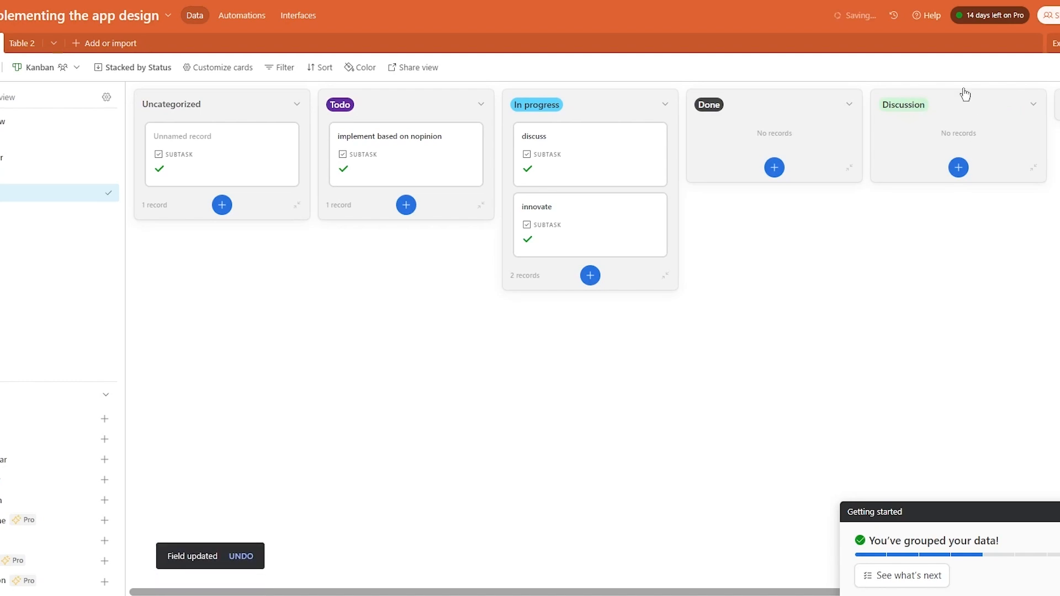
pyautogui.moveTo(563, 168); pyautogui.dragTo(750, 157)
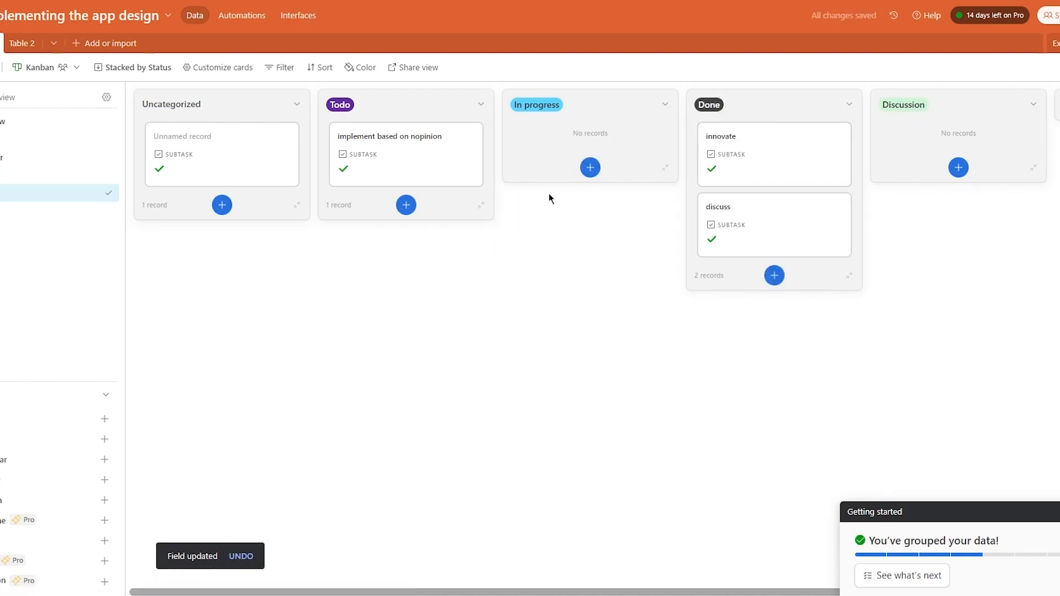
pyautogui.moveTo(739, 160); pyautogui.dragTo(897, 147)
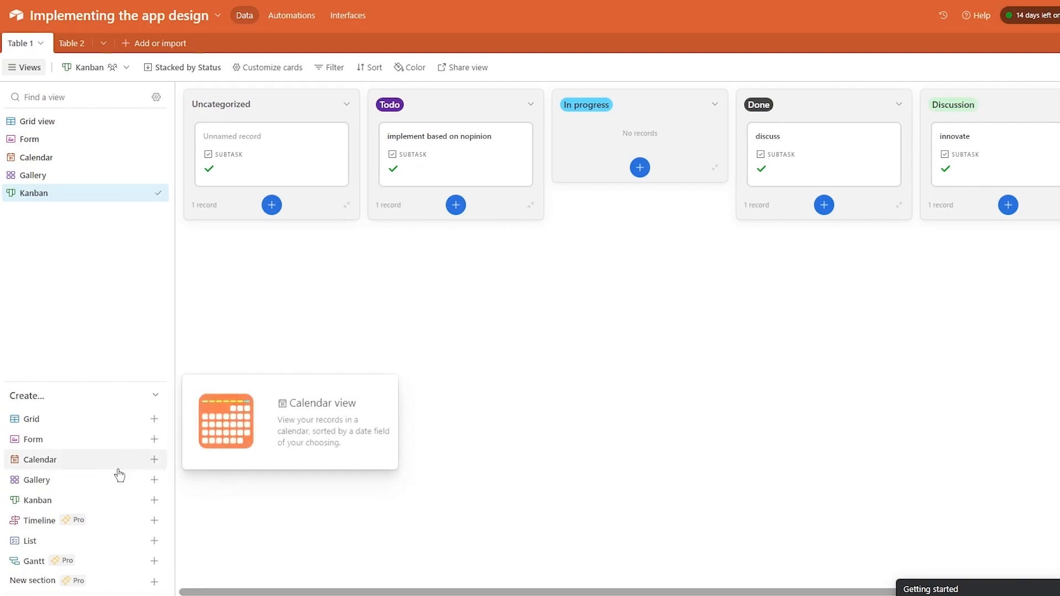
# - Create a List view of Table 1 showing records such as innovate and implement based on nopinion
pyautogui.moveTo(103, 581)
pyautogui.click(132, 541)
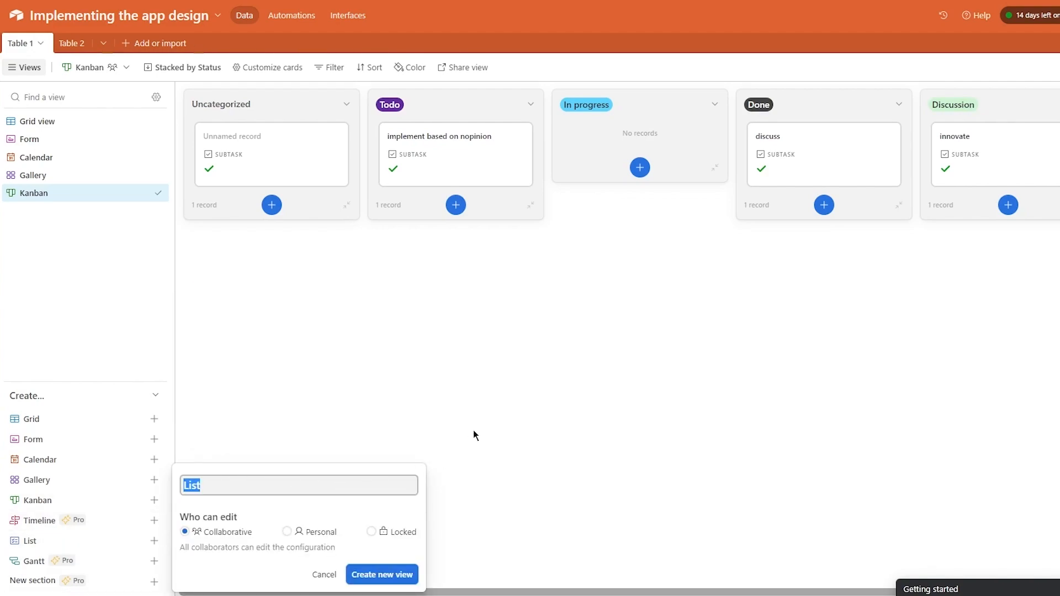
pyautogui.moveTo(103, 546)
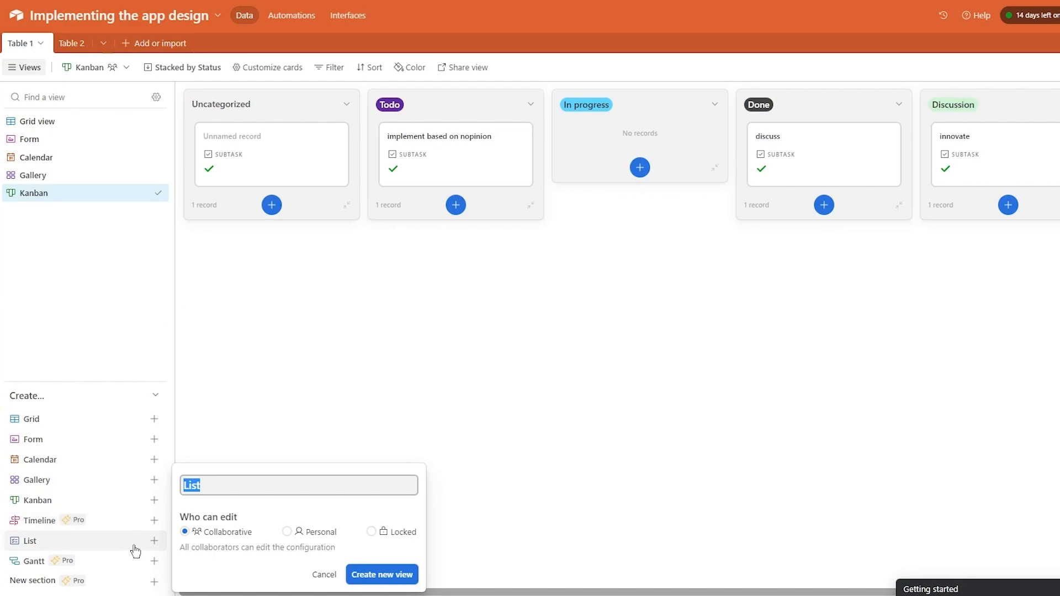
pyautogui.click(397, 577)
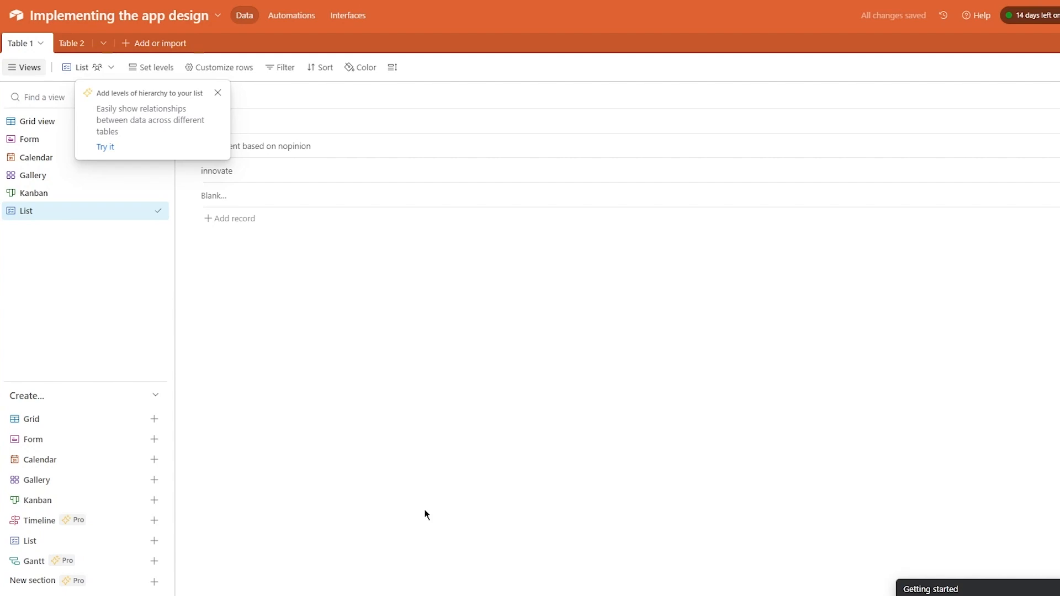
# - Dismiss the hierarchy tip and add a new blank record to the list
pyautogui.click(217, 93)
pyautogui.click(244, 220)
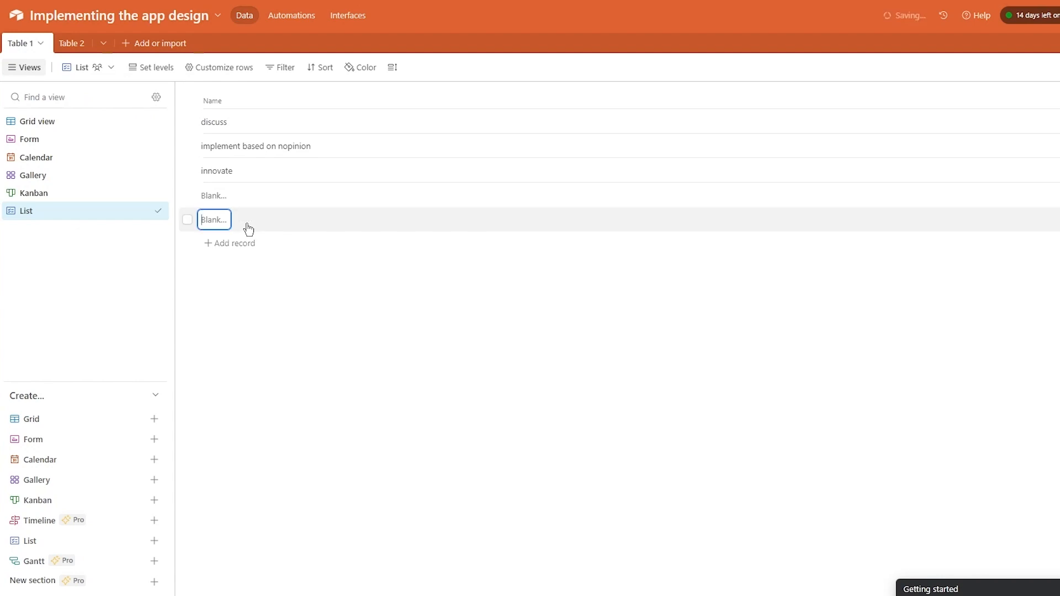
pyautogui.click(312, 297)
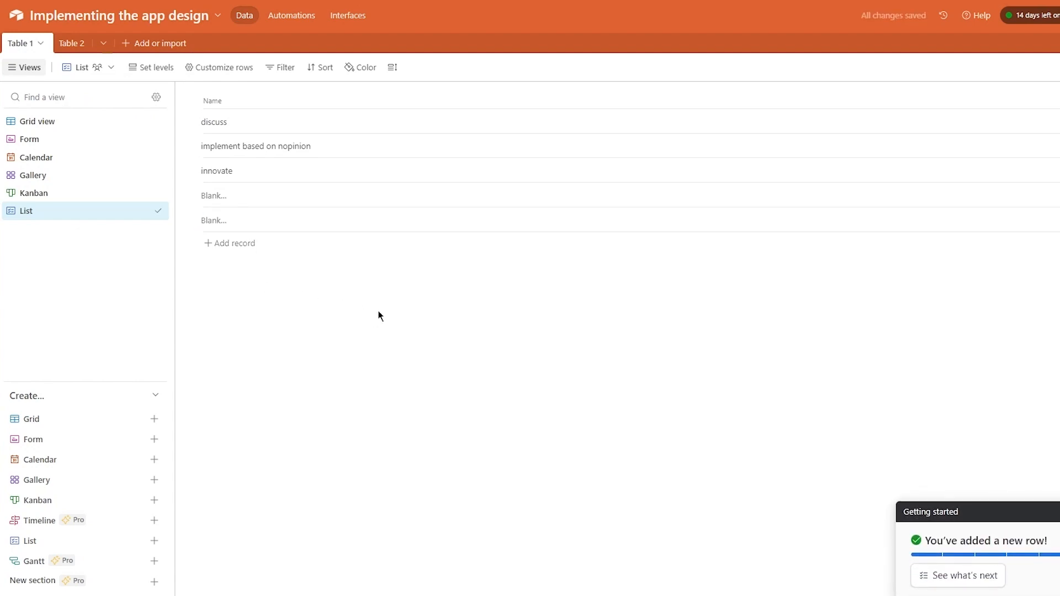
# - Expand the discuss record and review its 7 hidden fields
pyautogui.click(416, 124)
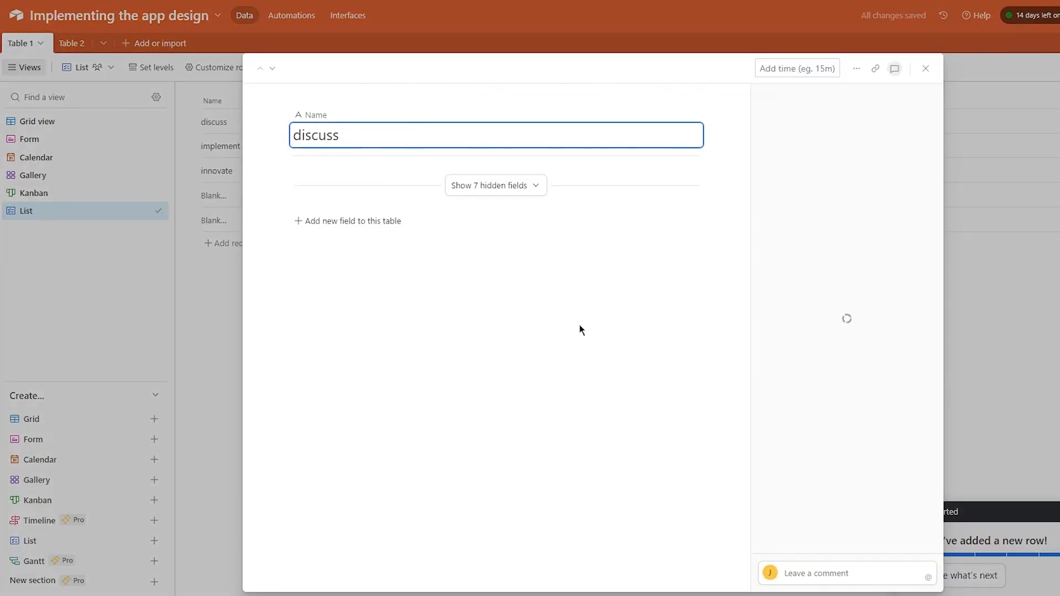
pyautogui.click(525, 195)
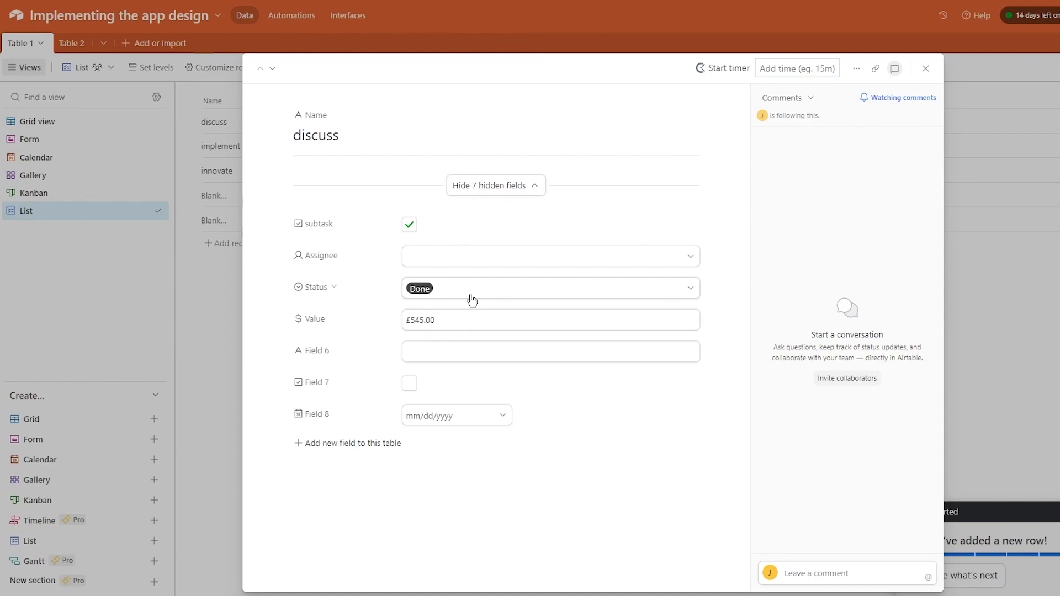
pyautogui.click(1043, 221)
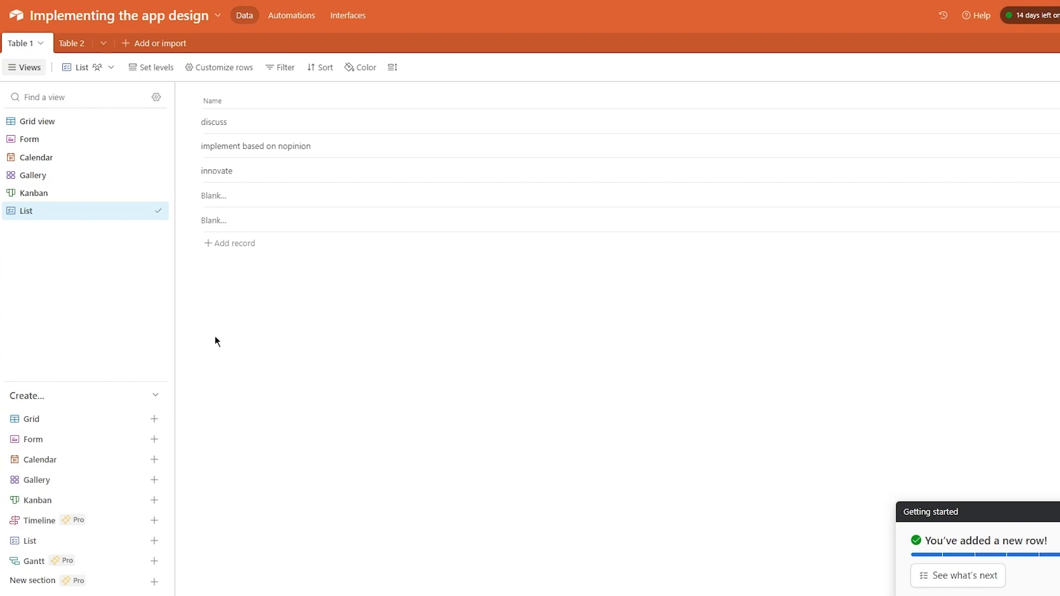
# - Start a new Gantt view for Table 1 from the Create section
pyautogui.moveTo(151, 561)
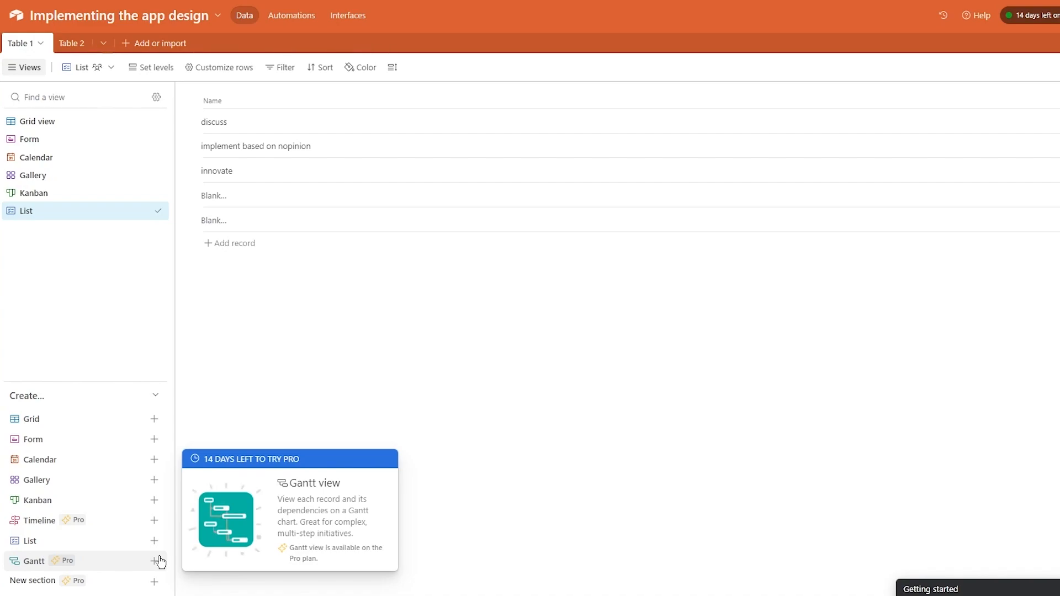
pyautogui.moveTo(125, 582)
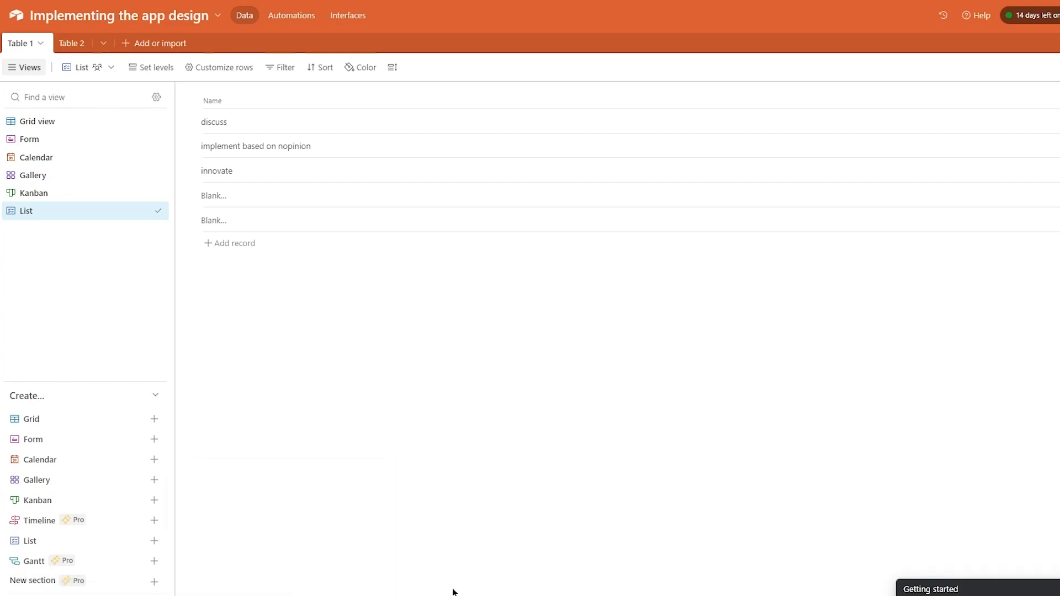
pyautogui.click(77, 567)
# - Create the Gantt view using Field 8 as start and End date as end
pyautogui.click(415, 577)
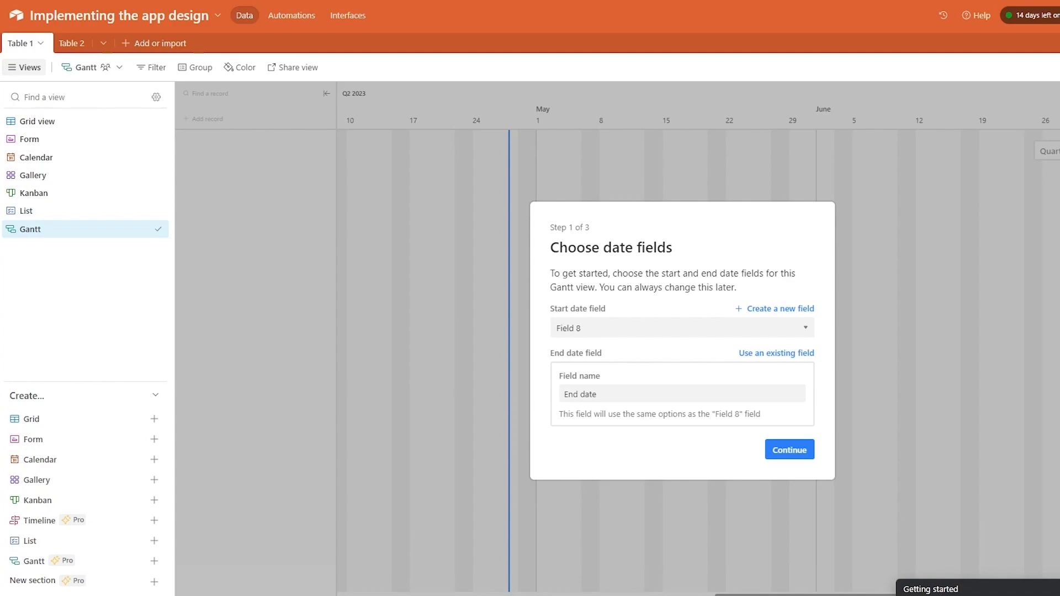
pyautogui.click(782, 455)
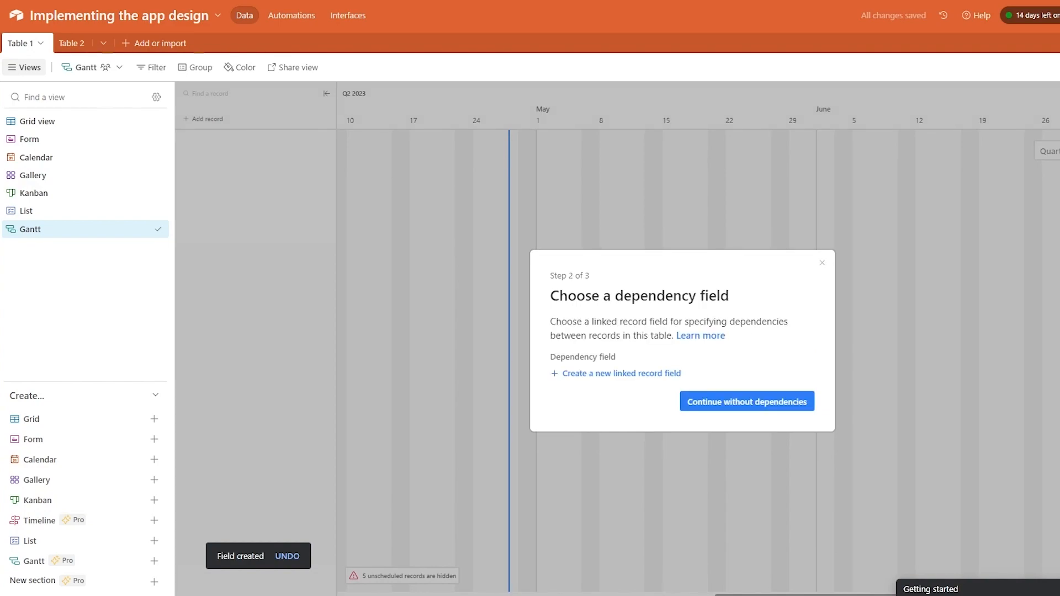
pyautogui.click(780, 413)
# - Read the explanation of dependency fields in the Gantt setup's step 2
pyautogui.moveTo(551, 325); pyautogui.dragTo(757, 328)
pyautogui.click(806, 338)
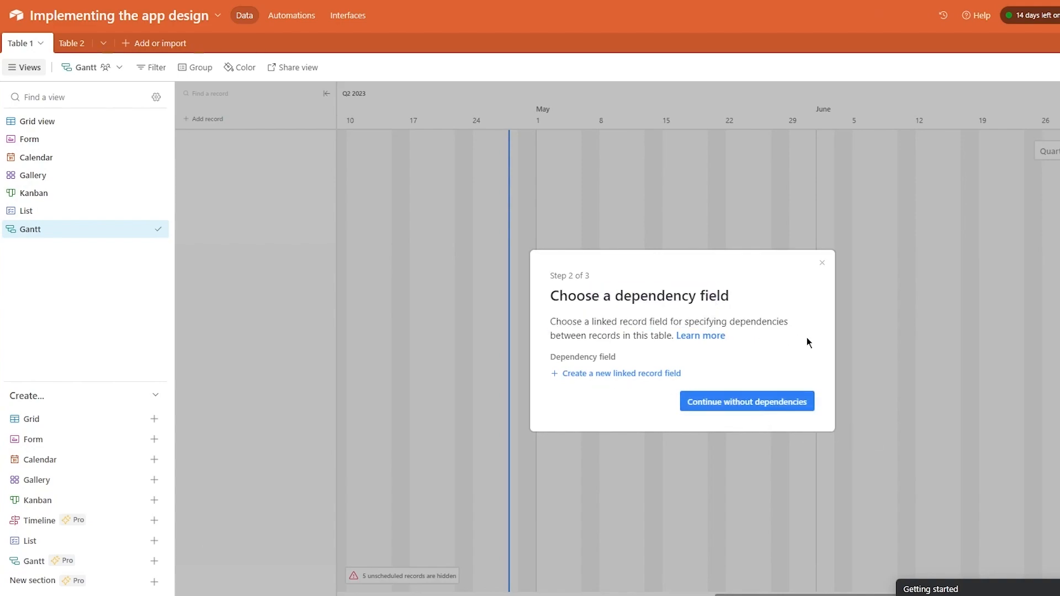
pyautogui.moveTo(668, 323); pyautogui.dragTo(814, 355)
pyautogui.click(804, 355)
pyautogui.moveTo(518, 349); pyautogui.dragTo(734, 364)
pyautogui.click(735, 364)
# - Finish the Gantt setup without a dependency field or milestones
pyautogui.click(758, 408)
pyautogui.click(789, 397)
pyautogui.click(794, 380)
# - Add a Gantt record named 'jkljklj' spanning May 17–30
pyautogui.moveTo(572, 213); pyautogui.dragTo(856, 378)
pyautogui.moveTo(601, 193); pyautogui.dragTo(673, 203)
pyautogui.moveTo(473, 193); pyautogui.dragTo(792, 227)
pyautogui.moveTo(549, 177); pyautogui.dragTo(642, 189)
pyautogui.moveTo(550, 242); pyautogui.dragTo(695, 242)
pyautogui.moveTo(603, 323); pyautogui.dragTo(722, 326)
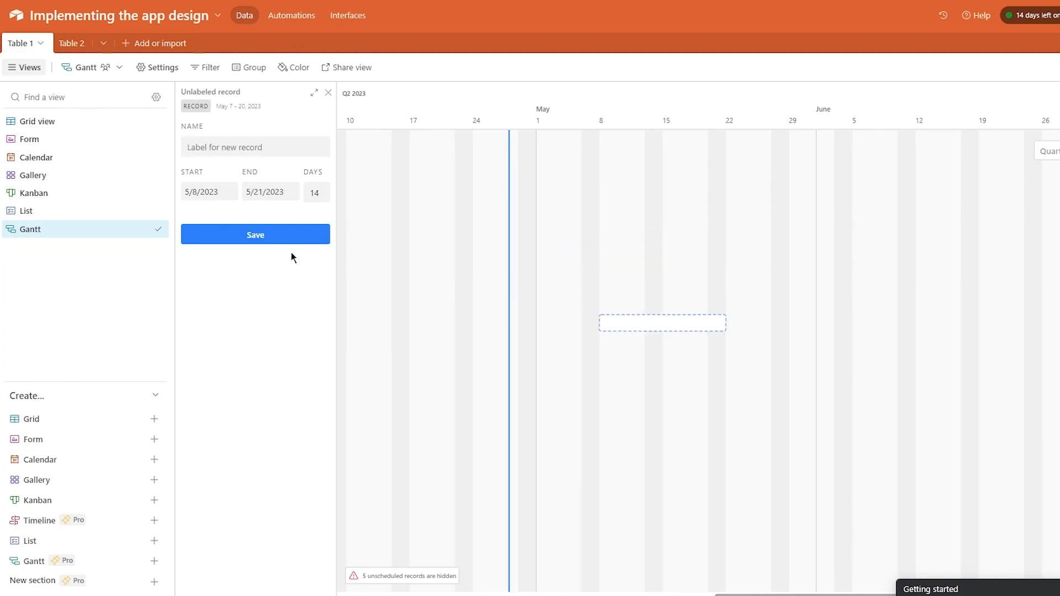
pyautogui.click(239, 154)
pyautogui.write('jkljklj')
pyautogui.click(223, 234)
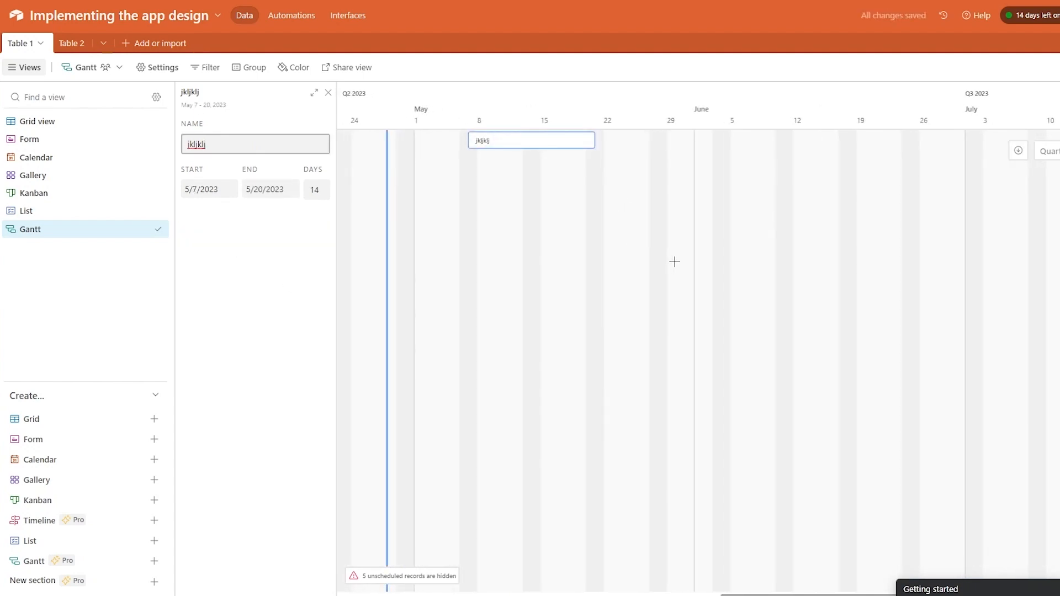
pyautogui.moveTo(520, 147); pyautogui.dragTo(826, 151)
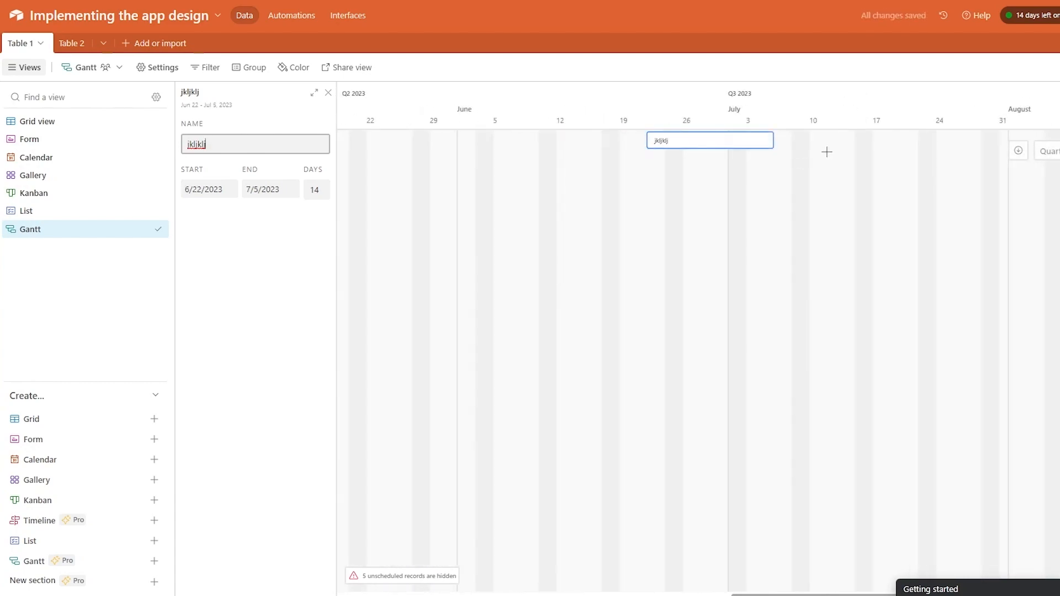
pyautogui.moveTo(729, 152); pyautogui.dragTo(386, 150)
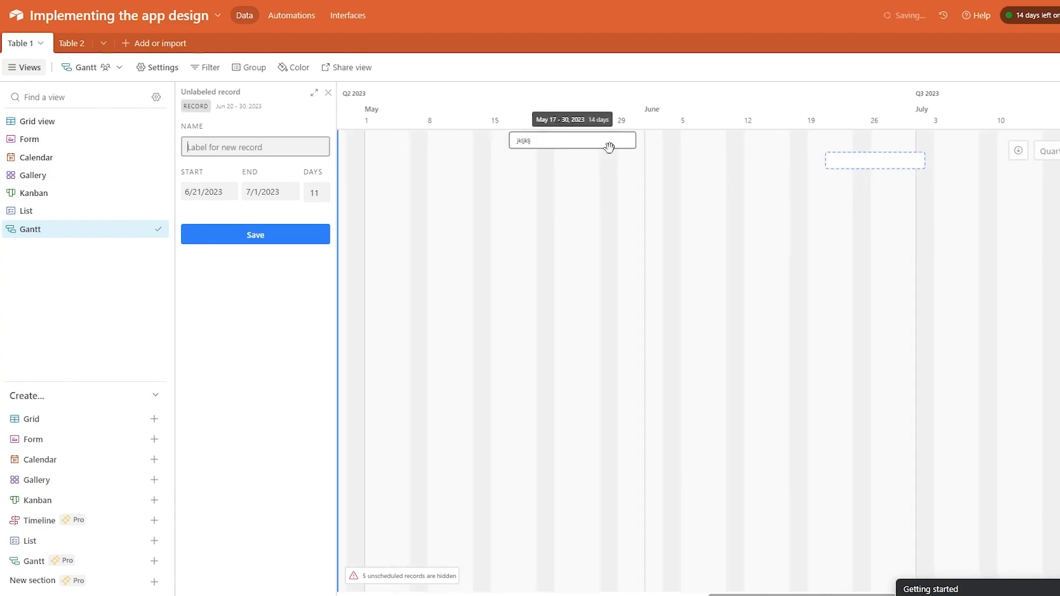
# - Add a second record 'iguogjhlk' spanning June 4–18 and open it expanded
pyautogui.moveTo(572, 169); pyautogui.dragTo(622, 168)
pyautogui.moveTo(495, 191); pyautogui.dragTo(667, 192)
pyautogui.moveTo(460, 165); pyautogui.dragTo(586, 168)
pyautogui.moveTo(486, 200); pyautogui.dragTo(740, 174)
pyautogui.moveTo(546, 173); pyautogui.dragTo(759, 172)
pyautogui.moveTo(812, 233); pyautogui.dragTo(947, 238)
pyautogui.moveTo(433, 223); pyautogui.dragTo(584, 234)
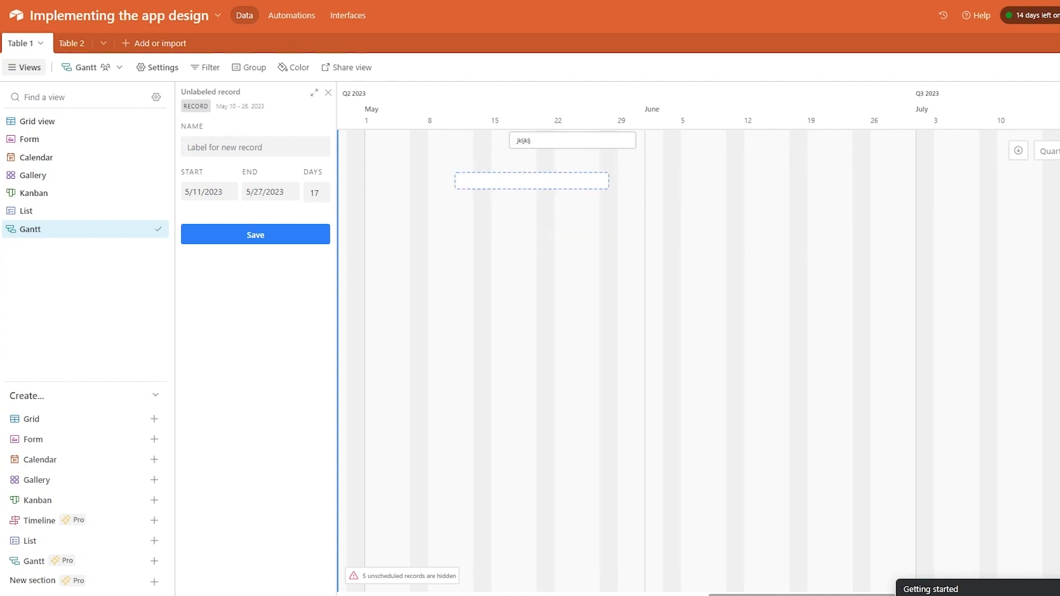
pyautogui.moveTo(698, 252)
pyautogui.mouseDown()
pyautogui.moveTo(716, 227)
pyautogui.moveTo(810, 225)
pyautogui.mouseUp()
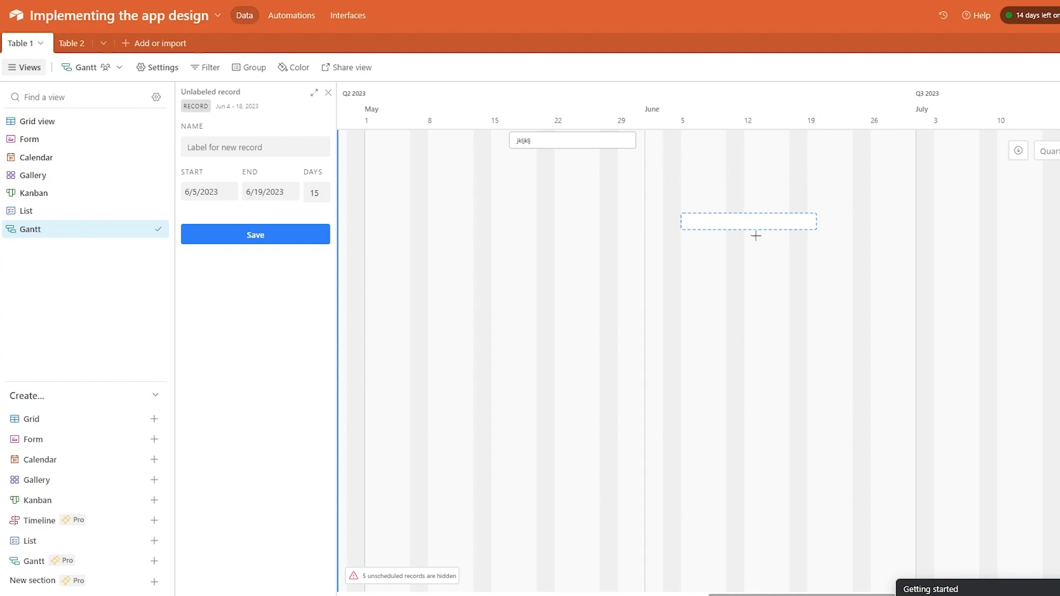
pyautogui.click(284, 148)
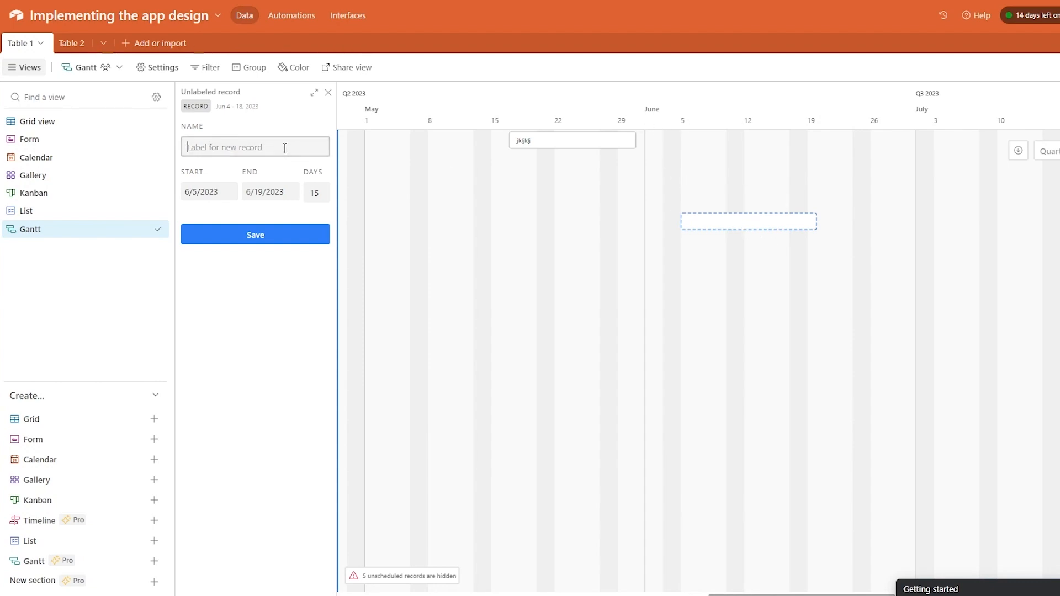
pyautogui.write('iguogjhlk')
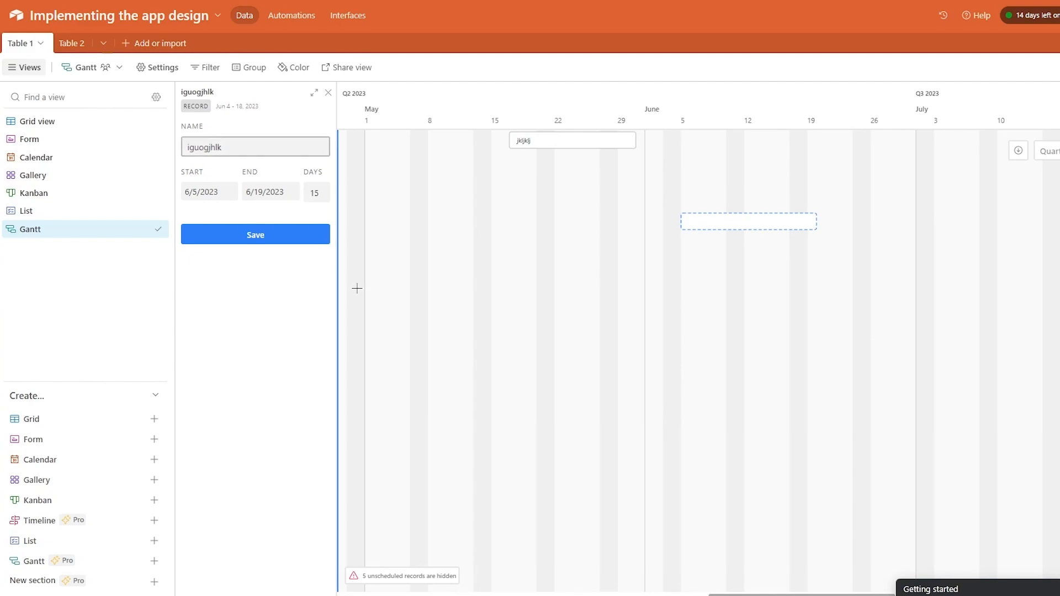
pyautogui.click(263, 232)
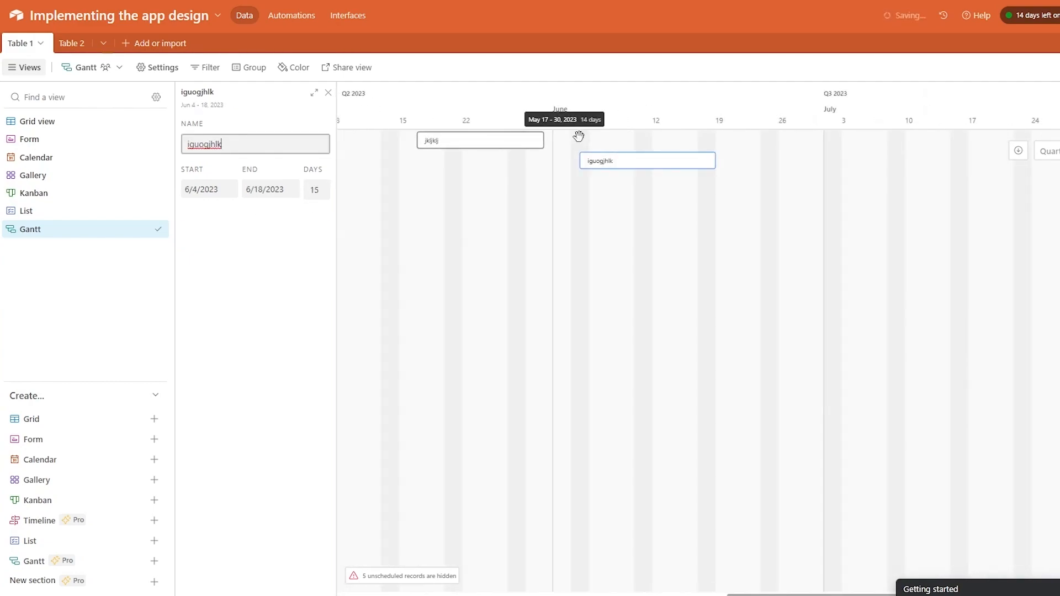
pyautogui.rightClick(524, 136)
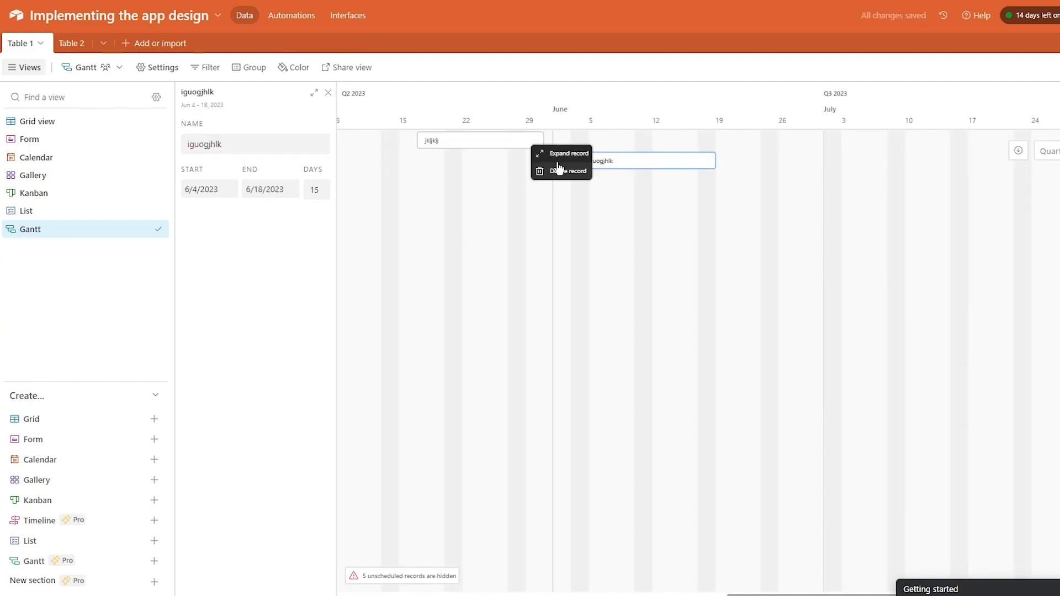
pyautogui.doubleClick(632, 160)
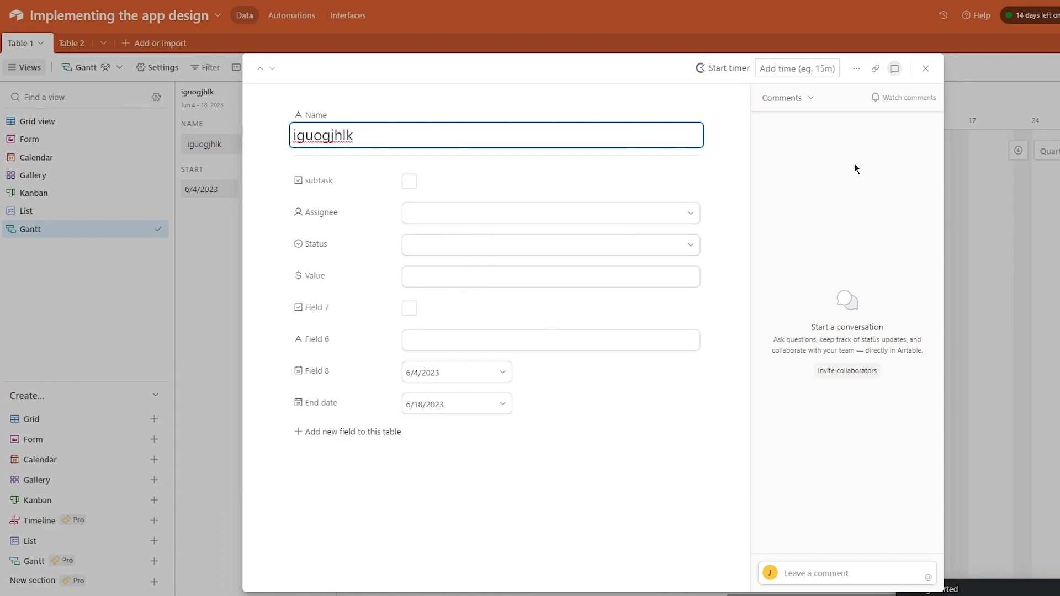
# - Close the full iguogjhlk record and show the jkljklj record's details on the Gantt timeline
pyautogui.click(923, 67)
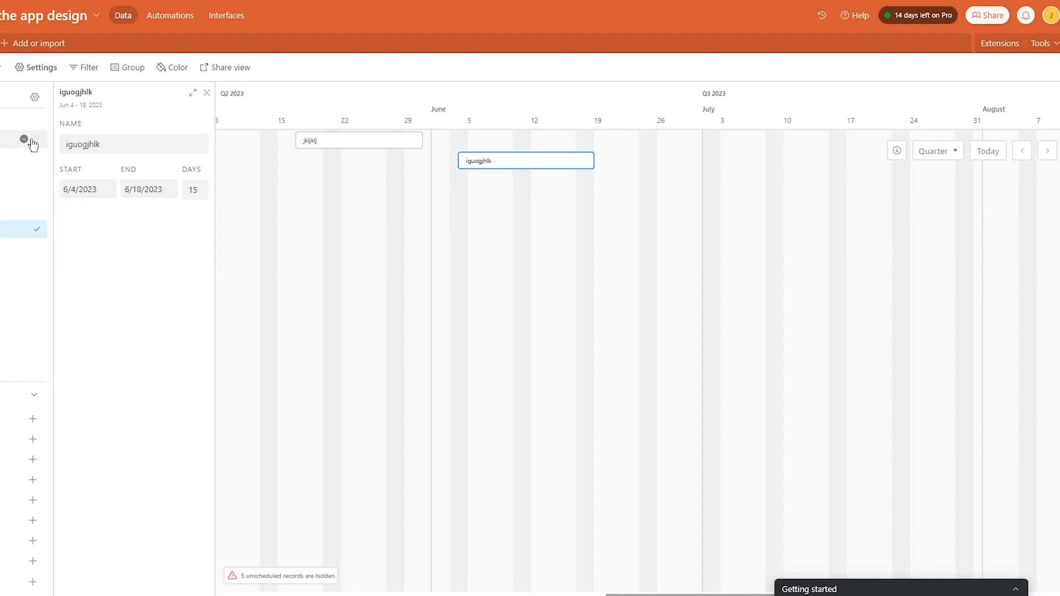
pyautogui.click(25, 67)
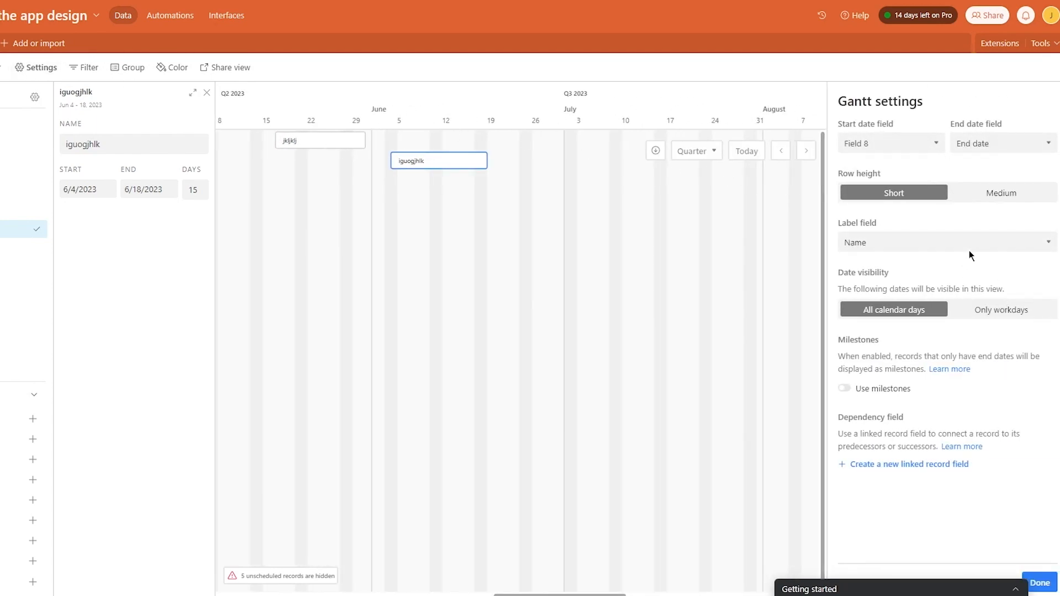
pyautogui.click(1039, 582)
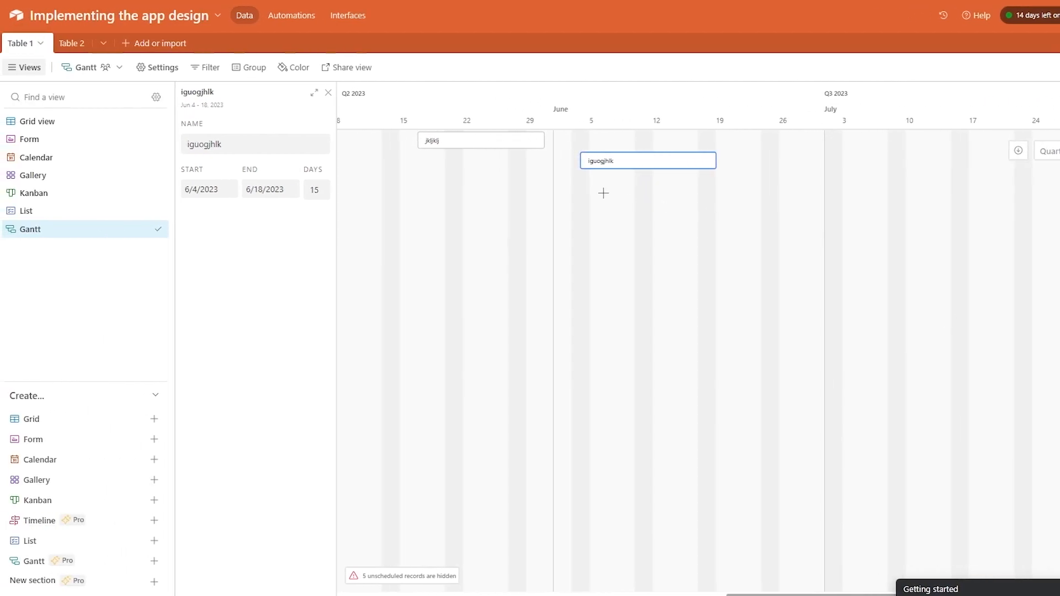
pyautogui.click(533, 140)
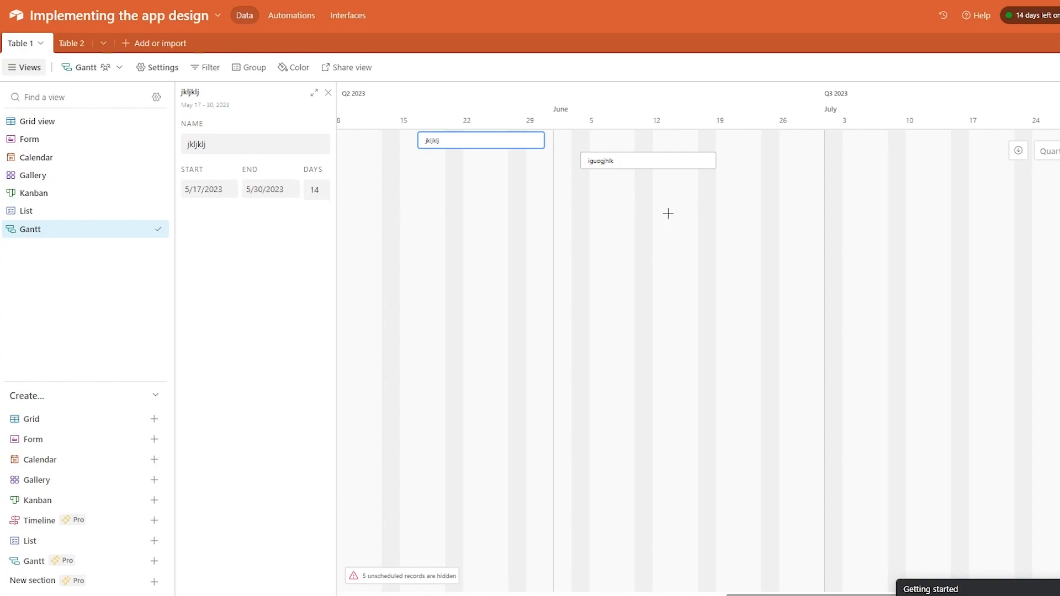
# - Colour the Gantt records by the Status single-select field and open the jkljklj record
pyautogui.click(283, 70)
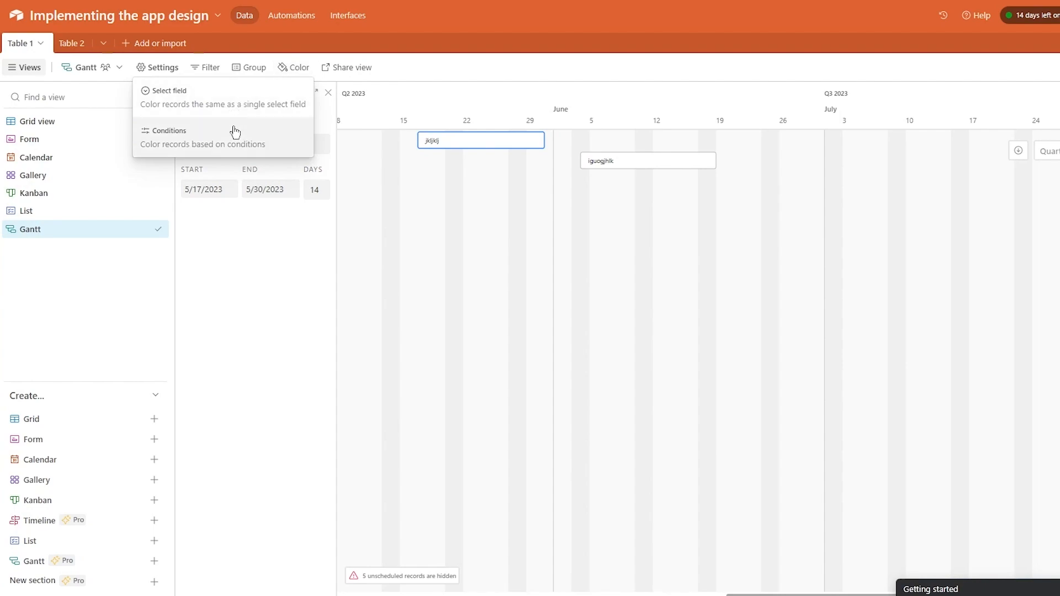
pyautogui.click(254, 100)
pyautogui.click(490, 141)
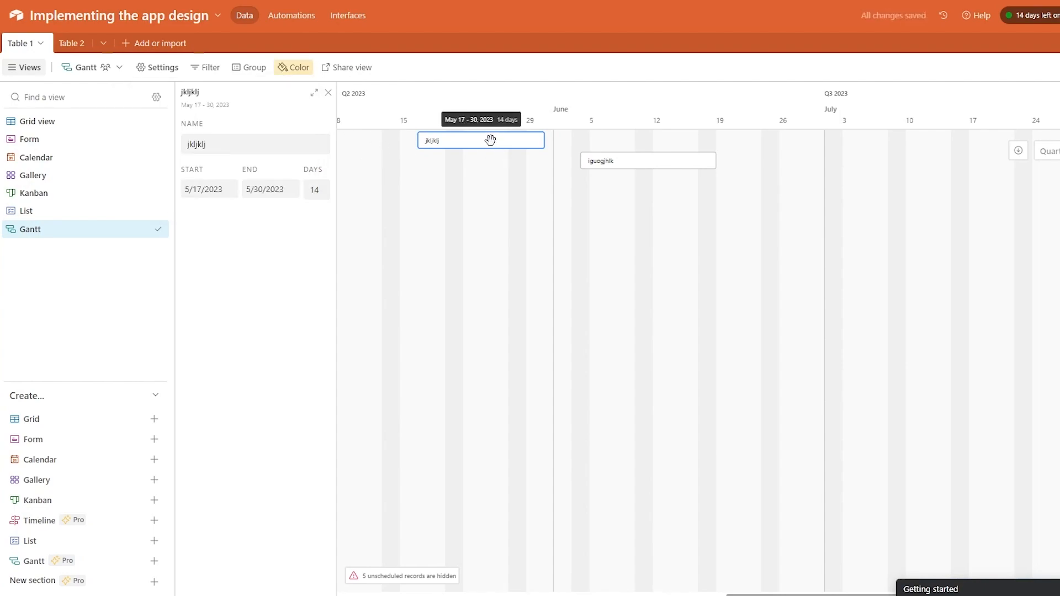
pyautogui.click(489, 140)
# - Tick and untick the subtask and Field 7 checkboxes, then close the jkljklj record
pyautogui.click(385, 182)
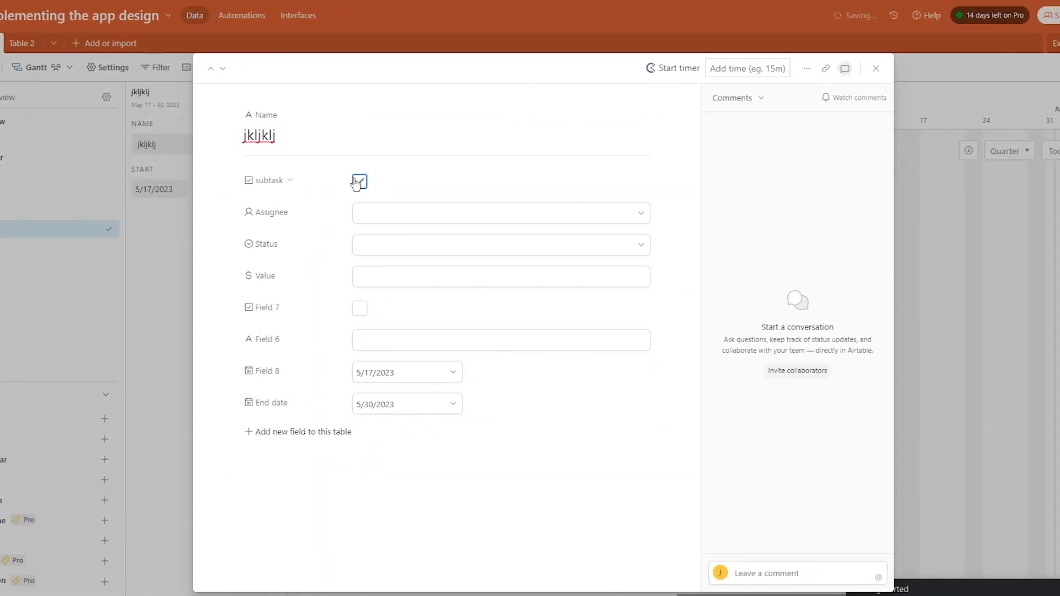
pyautogui.click(385, 181)
pyautogui.click(359, 308)
pyautogui.click(360, 308)
pyautogui.click(112, 243)
pyautogui.click(263, 94)
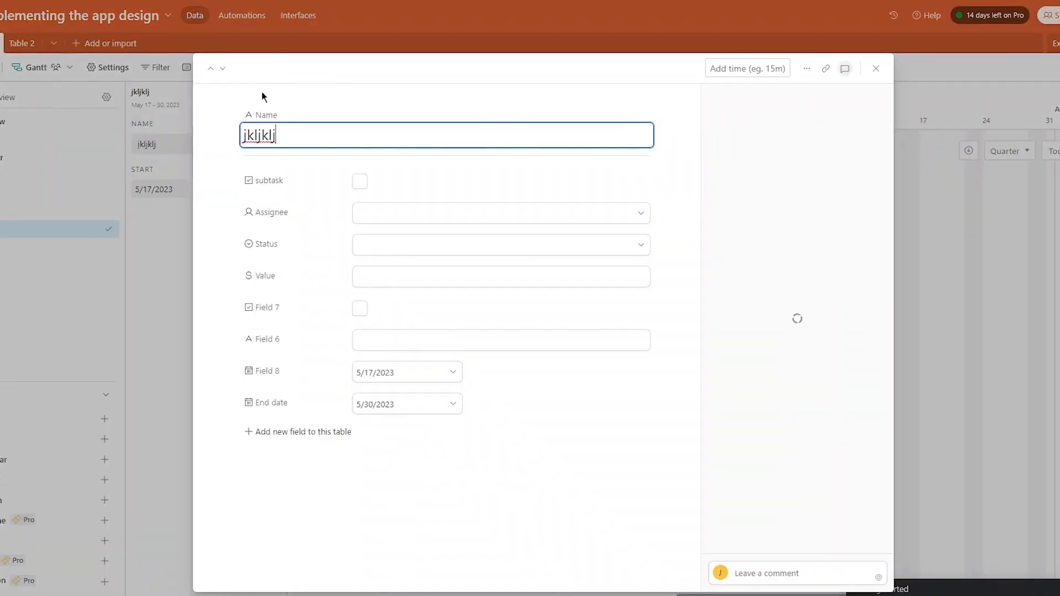
pyautogui.click(961, 243)
pyautogui.click(476, 227)
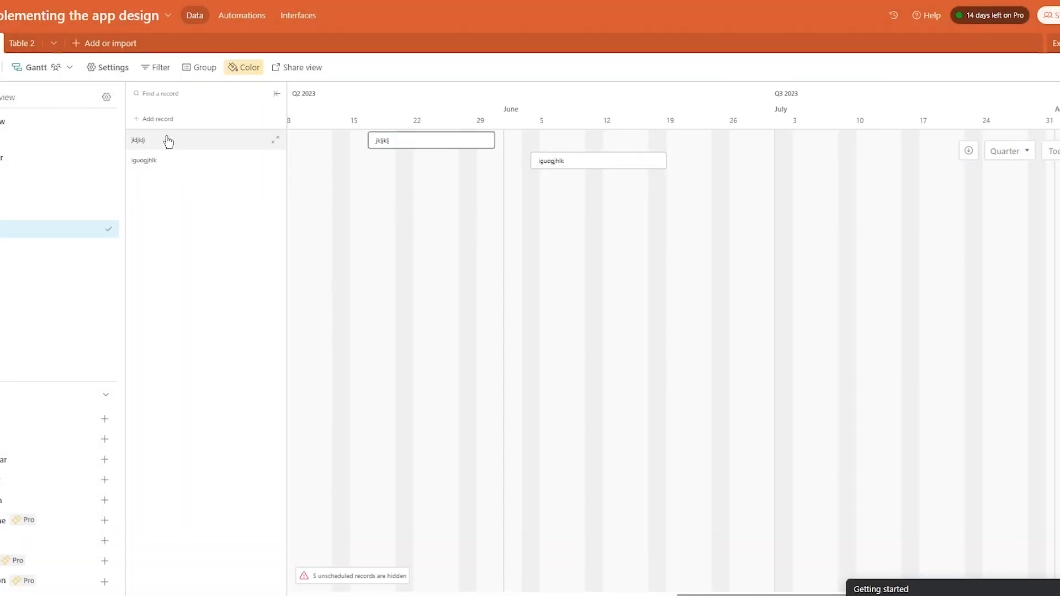
pyautogui.click(231, 144)
pyautogui.click(331, 182)
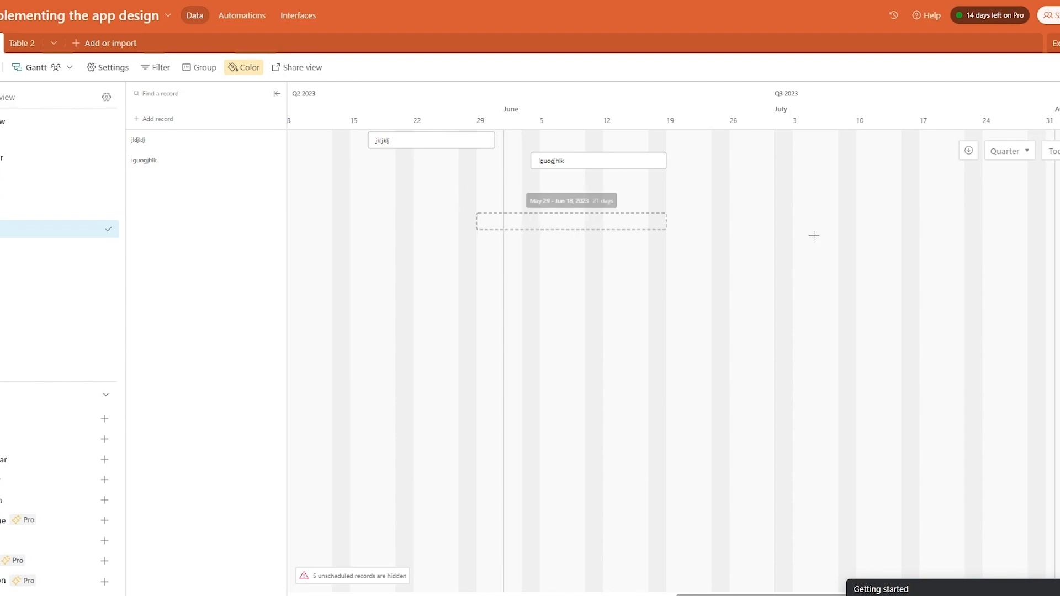
pyautogui.click(440, 204)
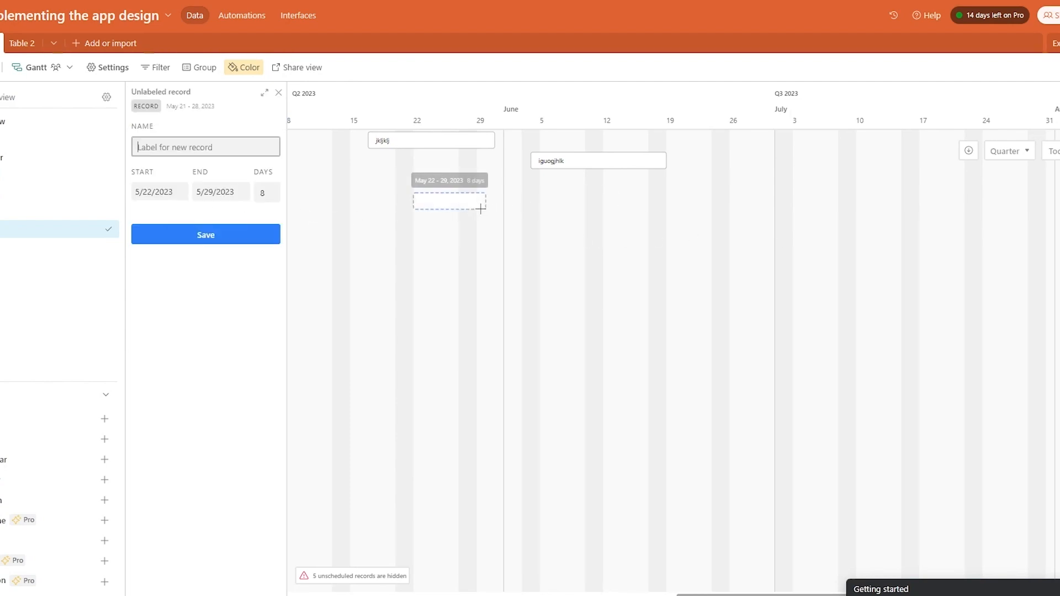
pyautogui.press('Escape')
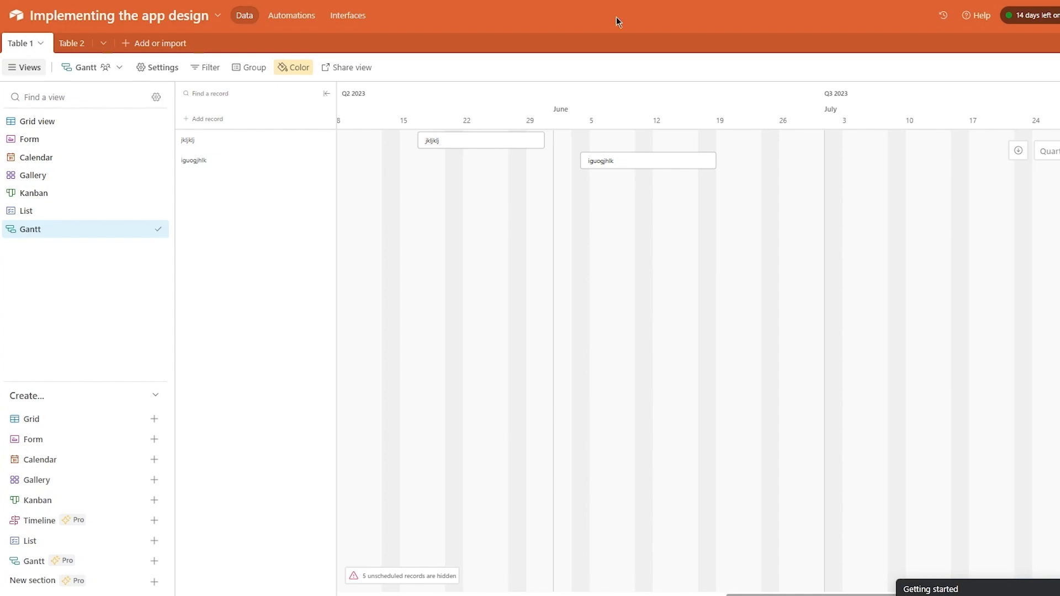
# - Create a Timeline view on Table 1 using Field 8 as the date, without grouping
pyautogui.moveTo(127, 530)
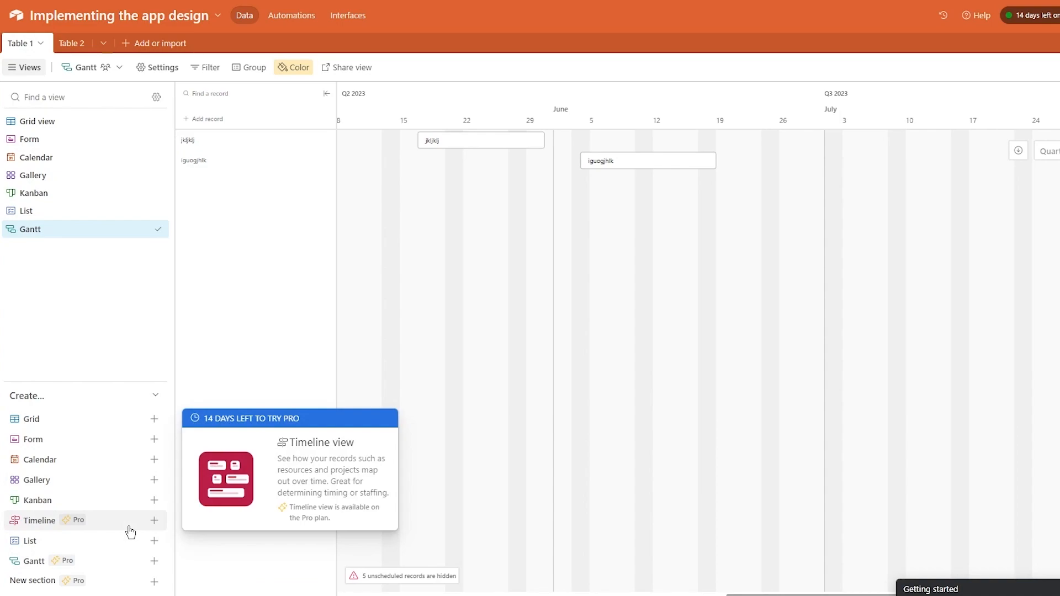
pyautogui.click(127, 530)
pyautogui.click(385, 572)
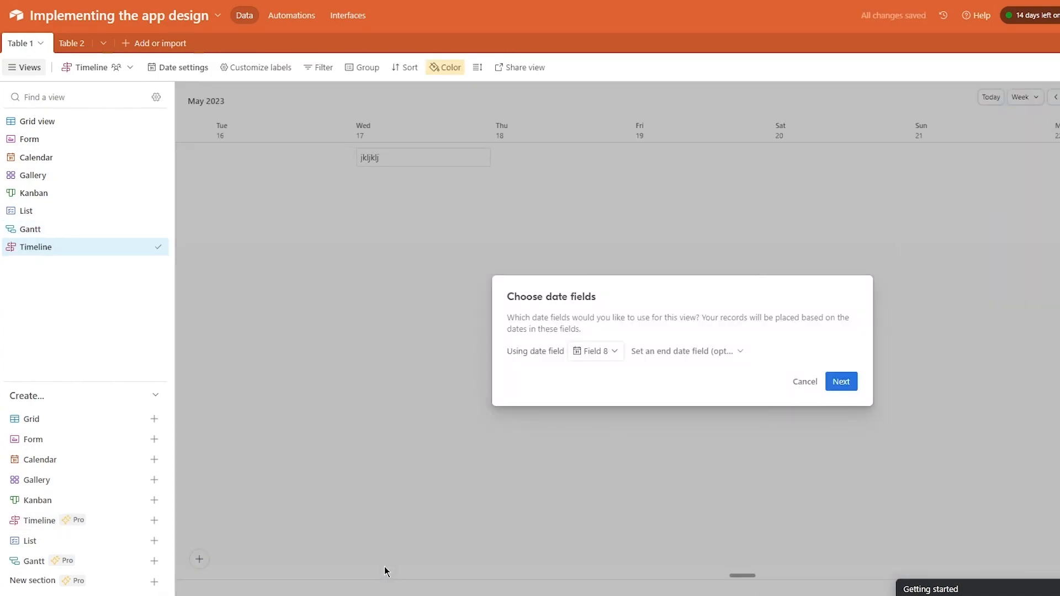
pyautogui.click(843, 384)
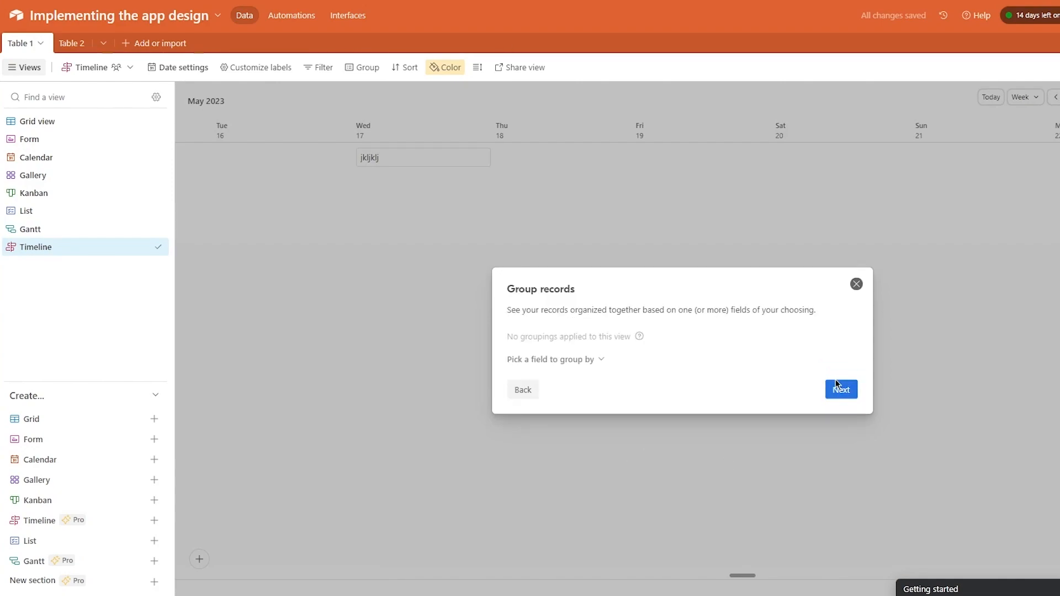
pyautogui.click(837, 389)
# - Label timeline records with subtask, Assignee and Status, then add a record on May 17
pyautogui.click(513, 301)
pyautogui.click(513, 316)
pyautogui.click(513, 331)
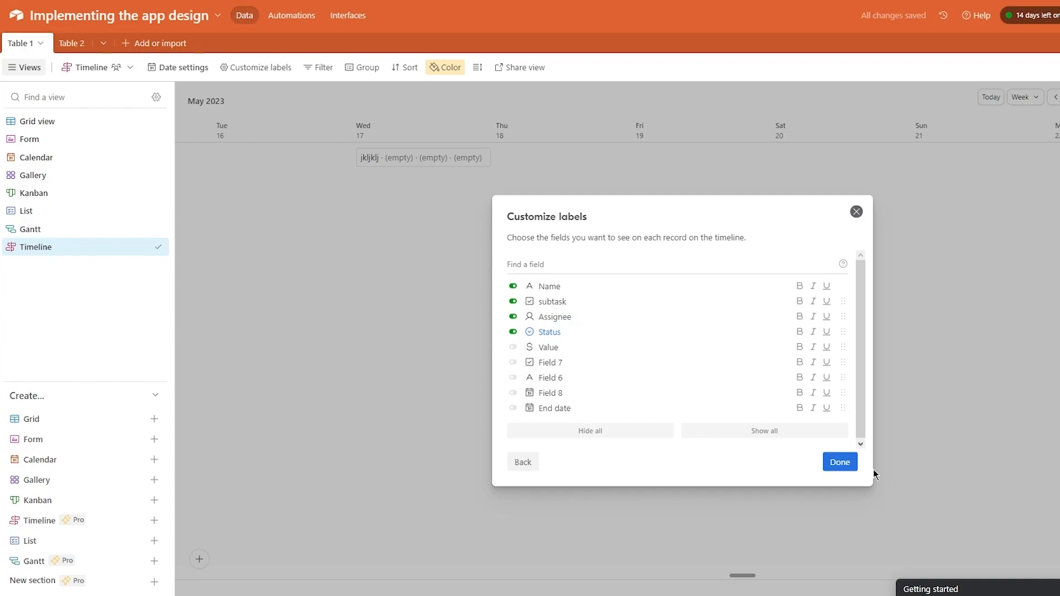
pyautogui.click(843, 459)
pyautogui.click(491, 228)
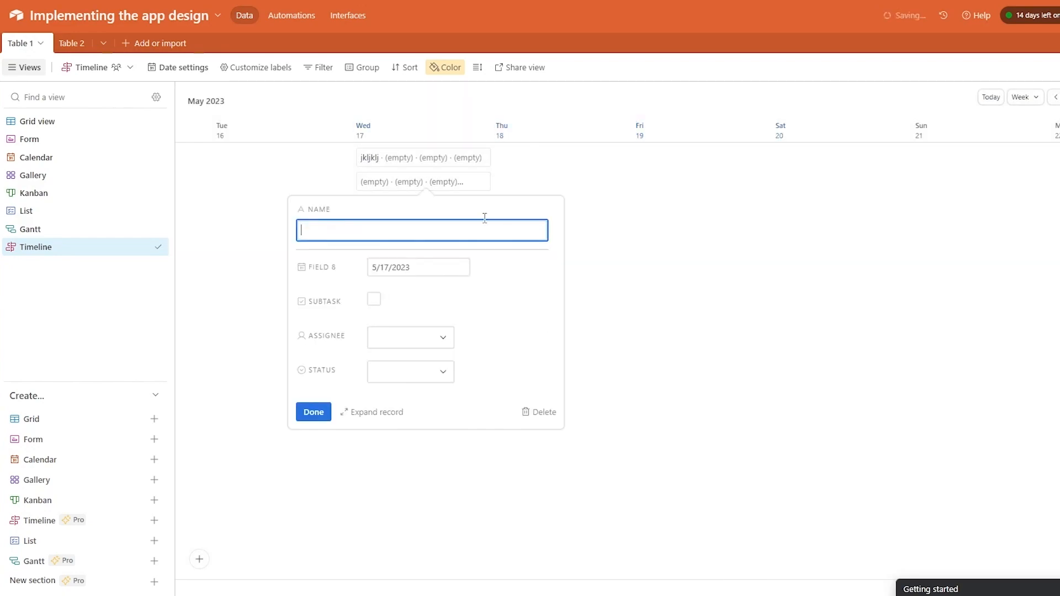
# - Add empty timeline records on May 16, 18, 20 and 17
pyautogui.press('Escape')
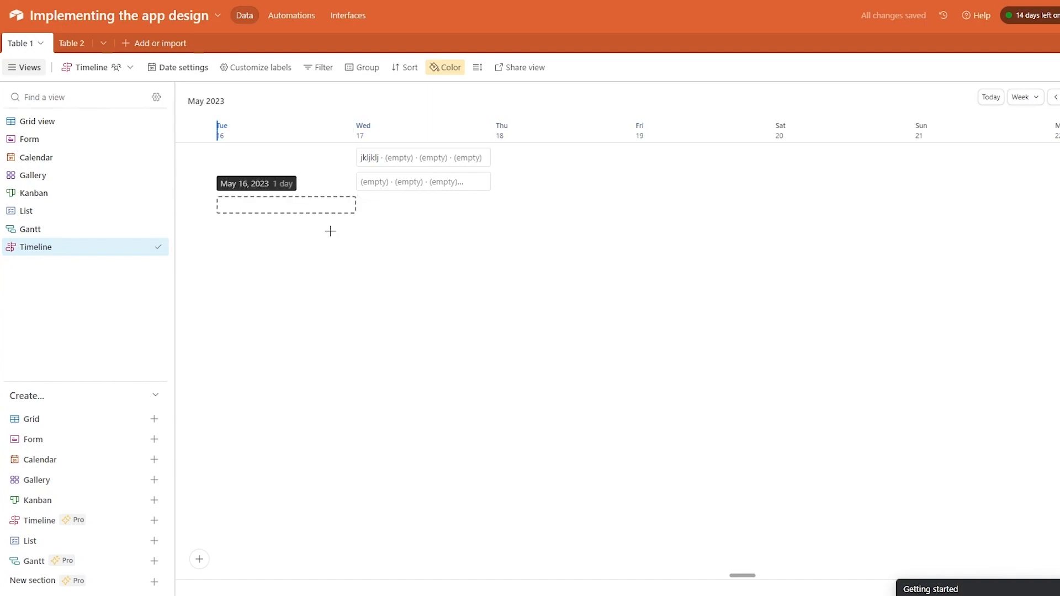
pyautogui.click(328, 211)
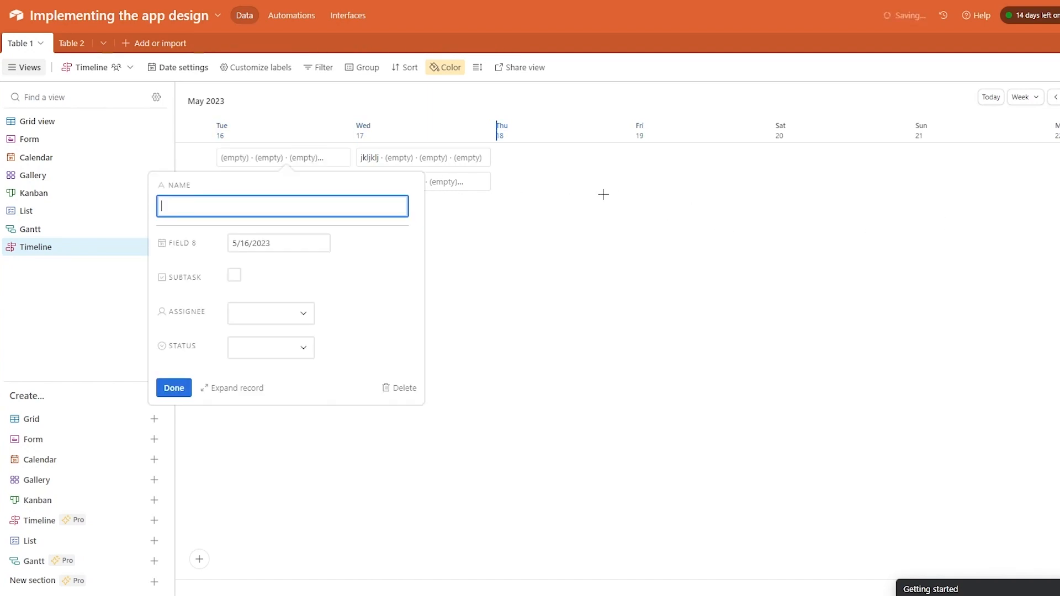
pyautogui.click(603, 205)
pyautogui.click(861, 254)
pyautogui.click(574, 282)
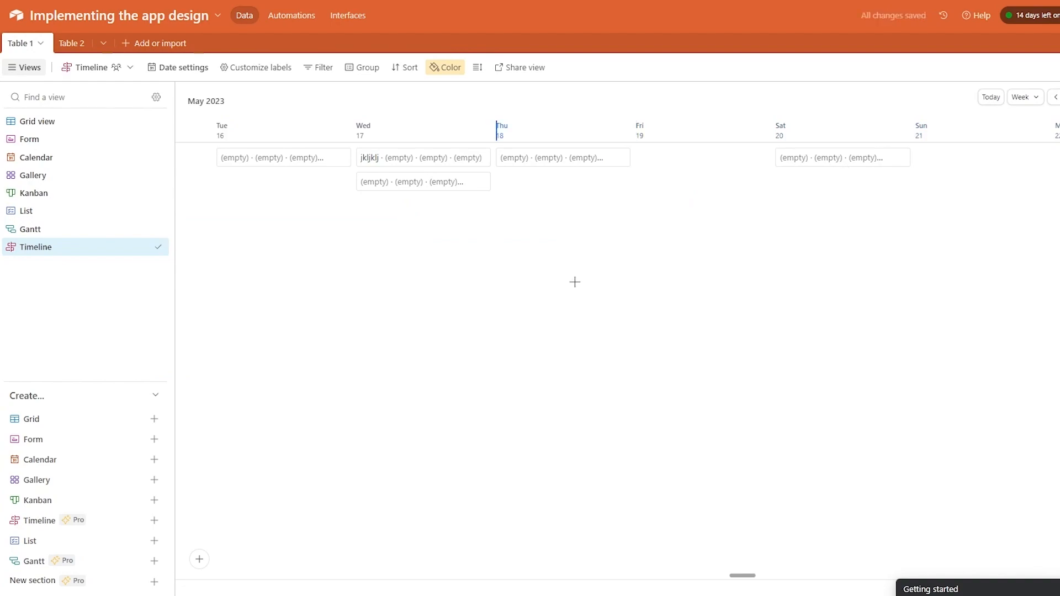
pyautogui.click(461, 209)
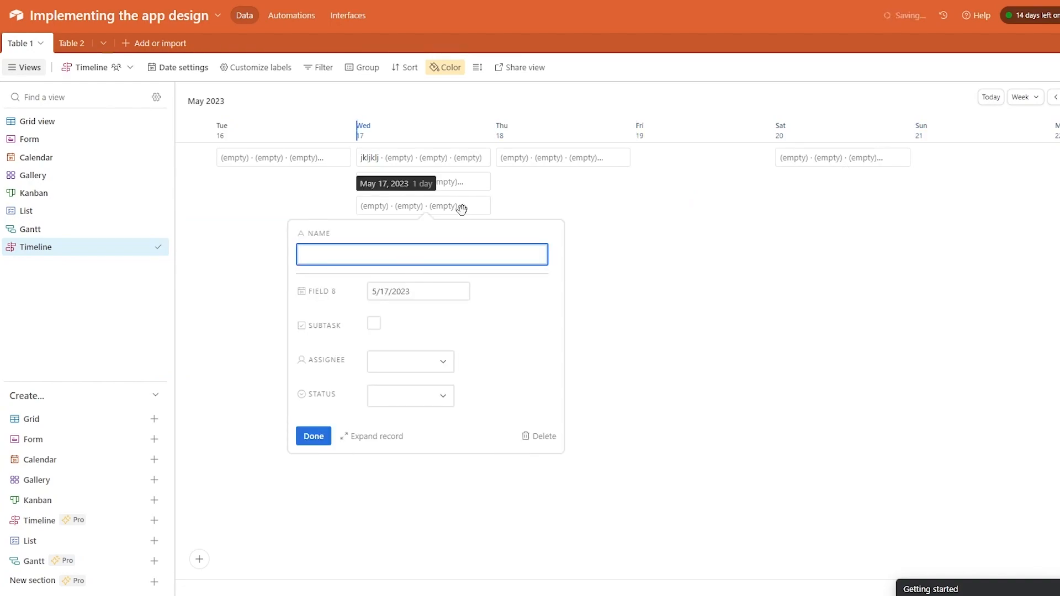
pyautogui.click(631, 206)
# - Add four more empty records on May 17 and 16, then return to Table 1's grid view
pyautogui.click(488, 230)
pyautogui.click(638, 262)
pyautogui.click(433, 273)
pyautogui.click(610, 266)
pyautogui.click(317, 322)
pyautogui.click(580, 296)
pyautogui.click(476, 325)
pyautogui.click(612, 290)
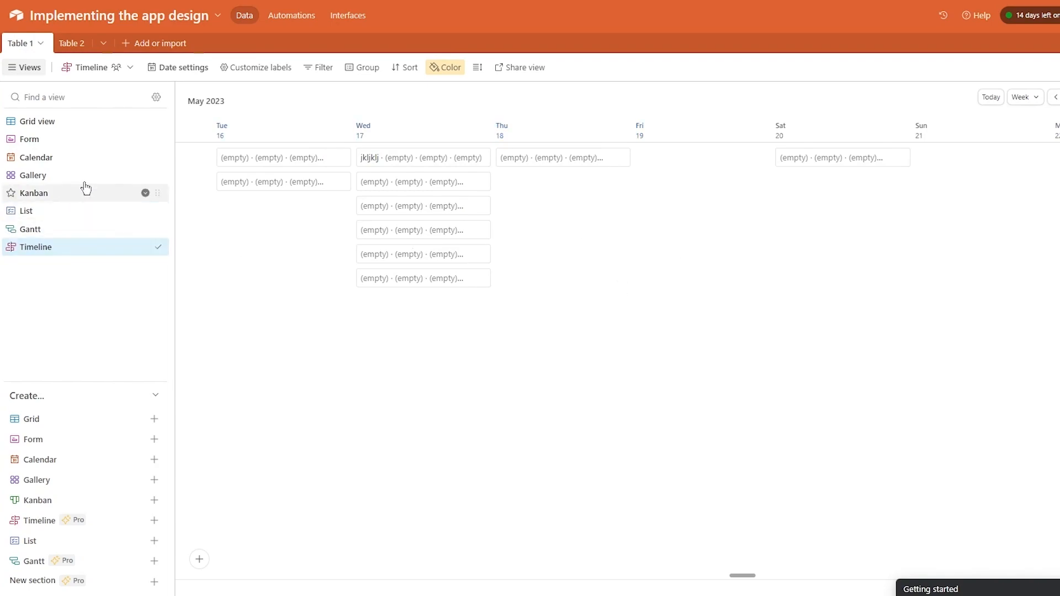
pyautogui.click(35, 123)
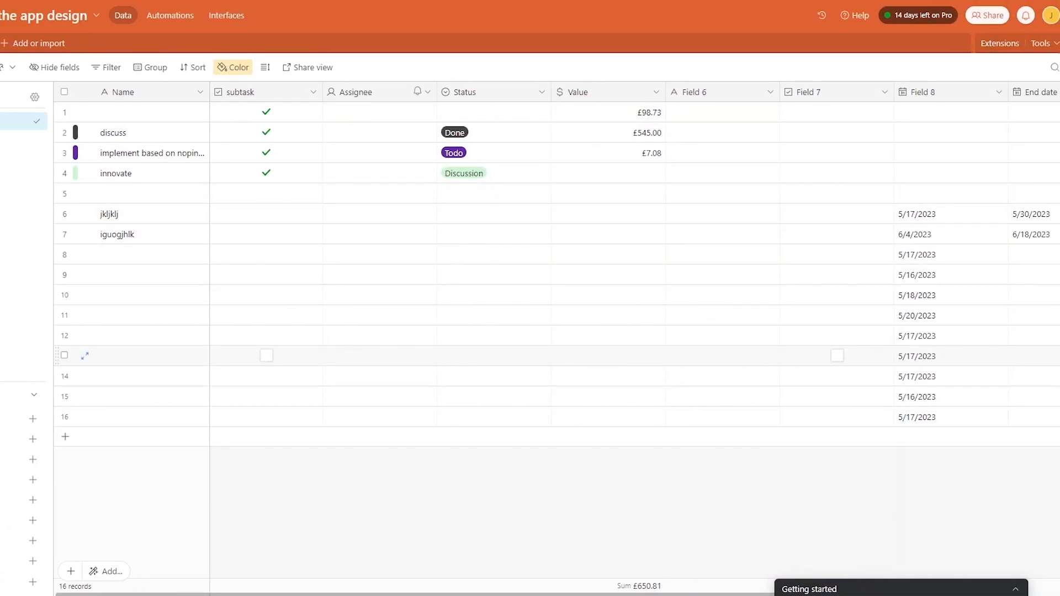
# - Open the base's Extensions panel and browse the extensions available to add
pyautogui.click(1016, 43)
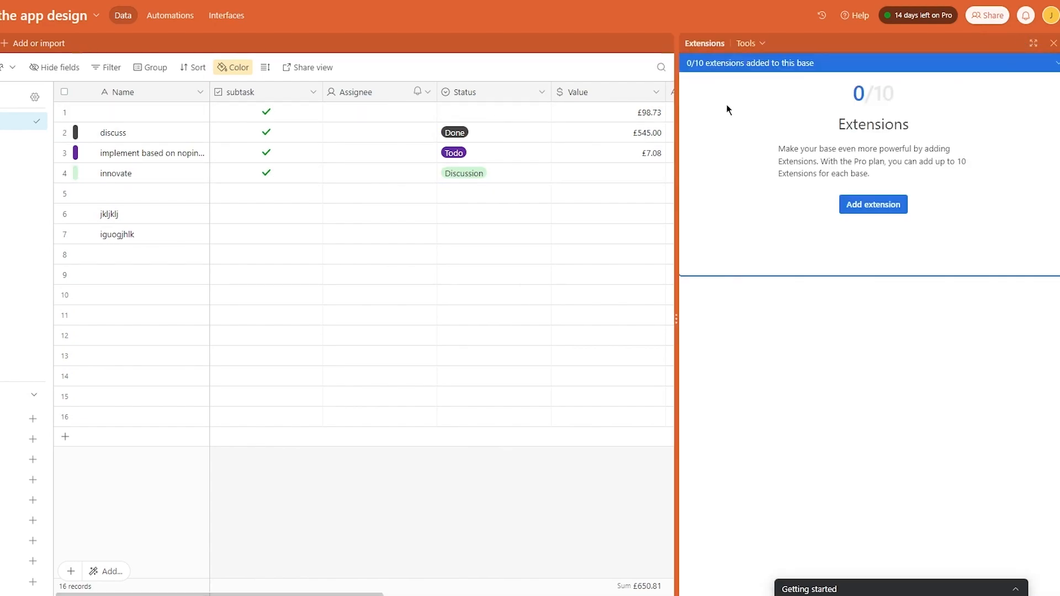
pyautogui.click(863, 200)
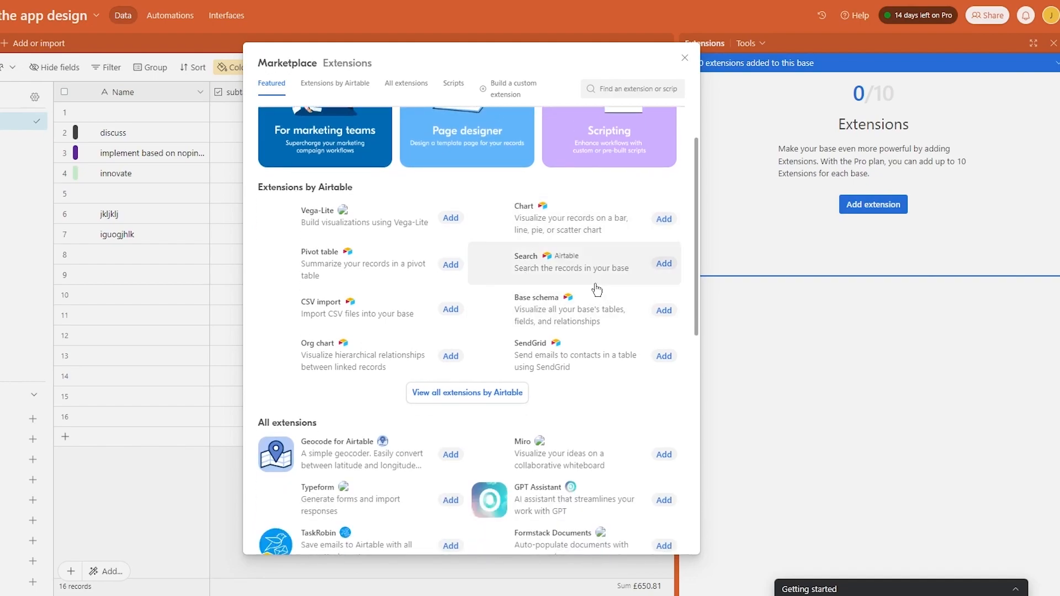
# - Add the Chart extension and base it on Table 1's Grid view
pyautogui.click(661, 283)
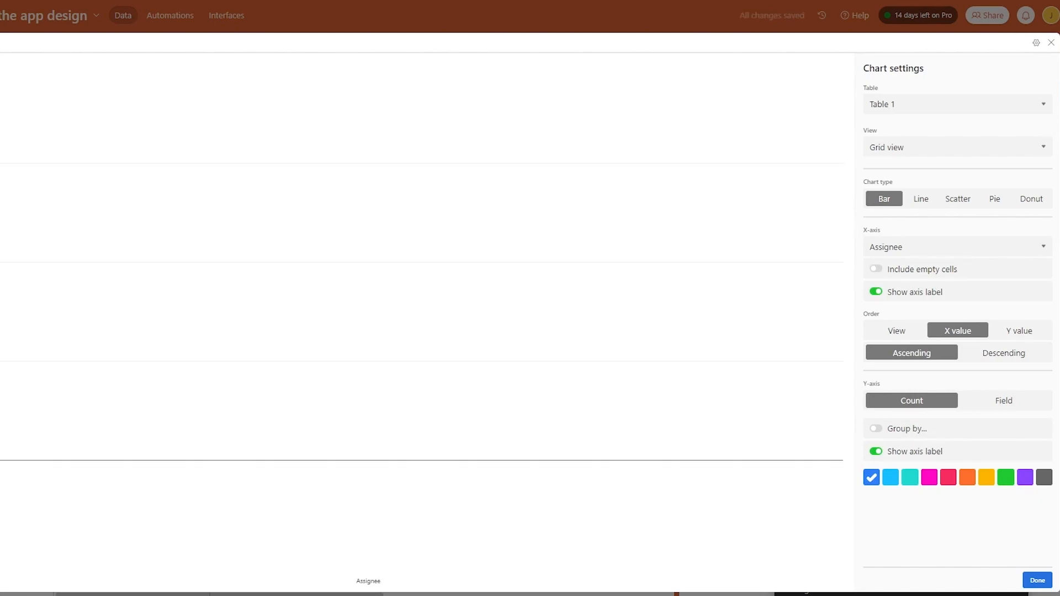
pyautogui.click(951, 105)
pyautogui.click(919, 132)
pyautogui.click(920, 147)
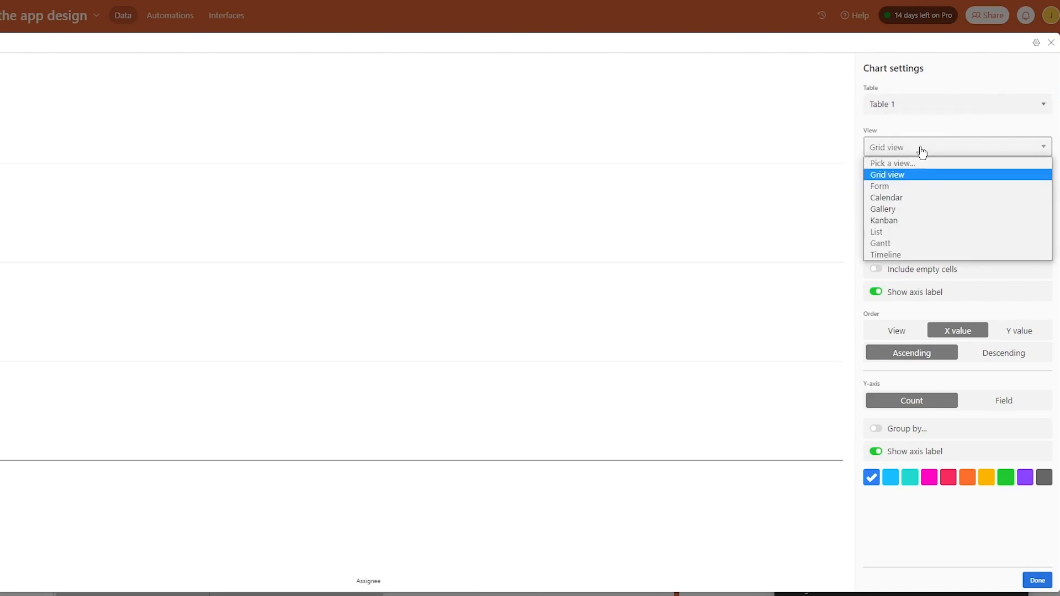
pyautogui.click(934, 147)
pyautogui.click(934, 147)
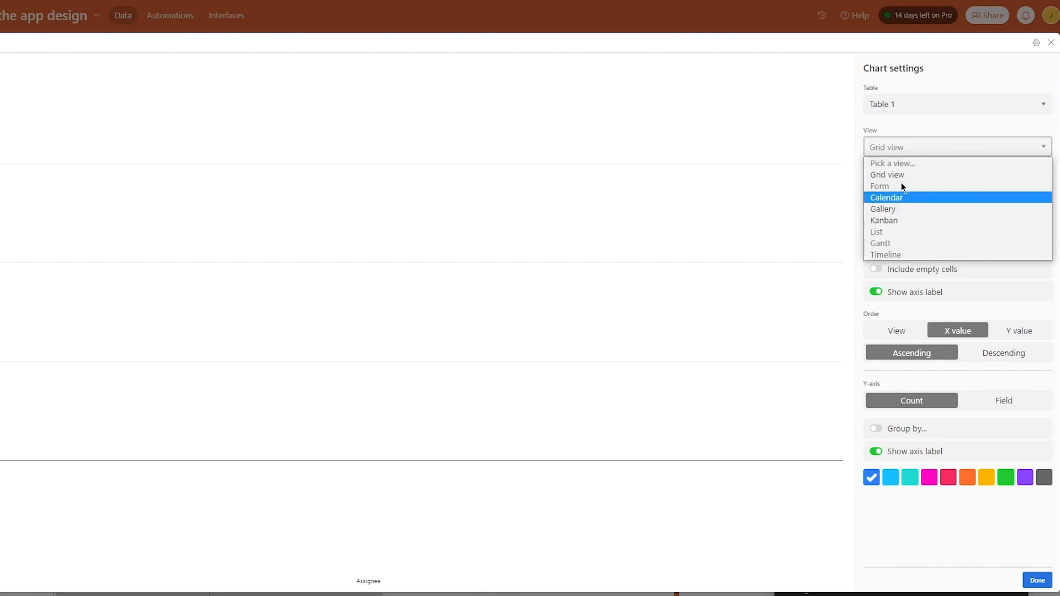
pyautogui.click(901, 175)
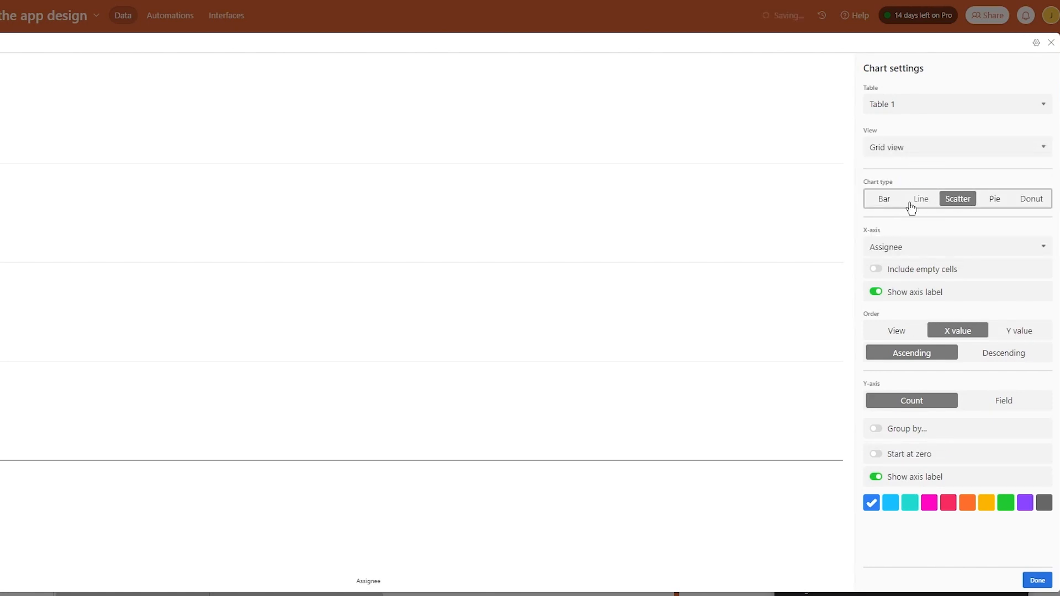
# - Preview pie, donut, scatter and line charts, settle on Bar, and finish the chart
pyautogui.click(884, 200)
pyautogui.click(993, 200)
pyautogui.click(1030, 199)
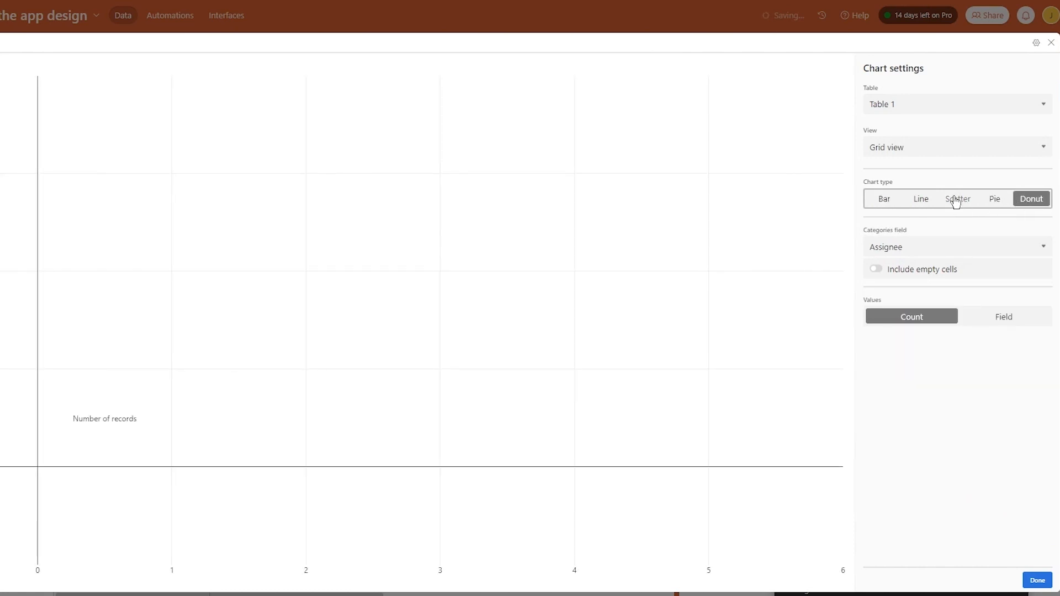
pyautogui.click(955, 199)
pyautogui.click(918, 198)
pyautogui.click(872, 200)
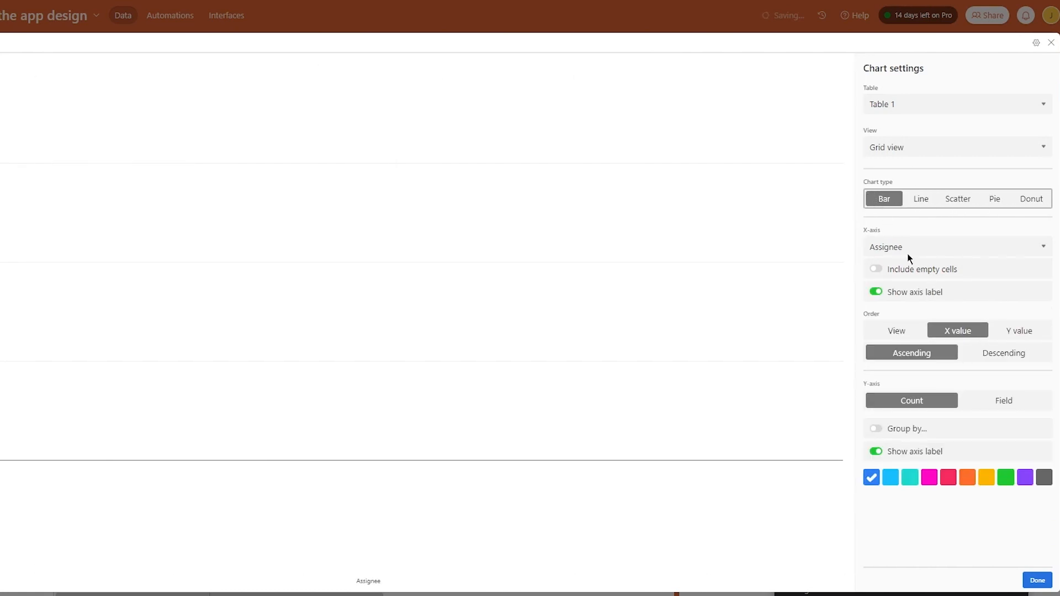
pyautogui.click(1037, 580)
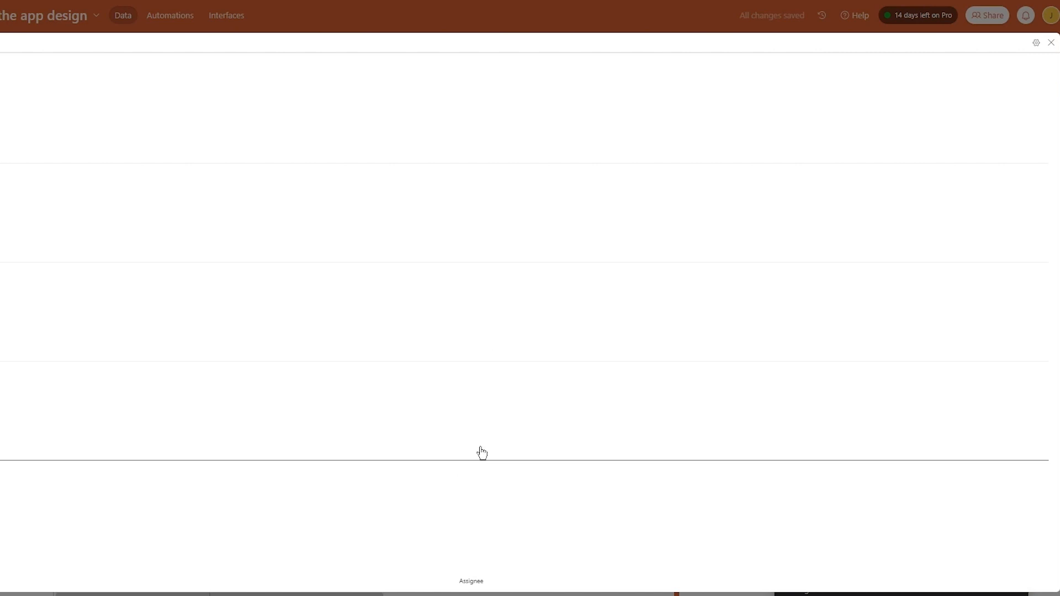
pyautogui.click(1051, 43)
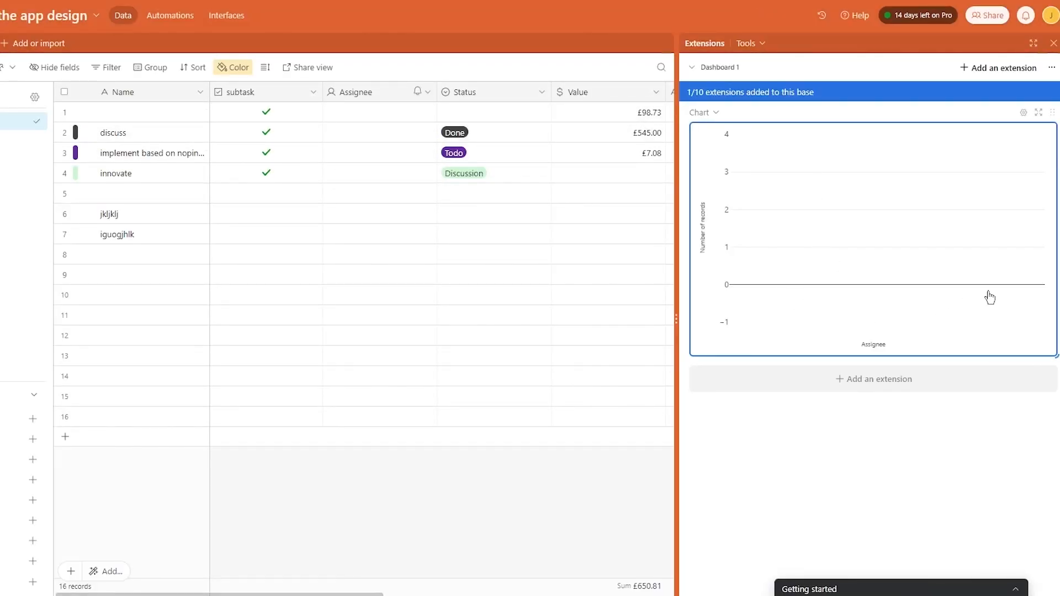
pyautogui.click(995, 69)
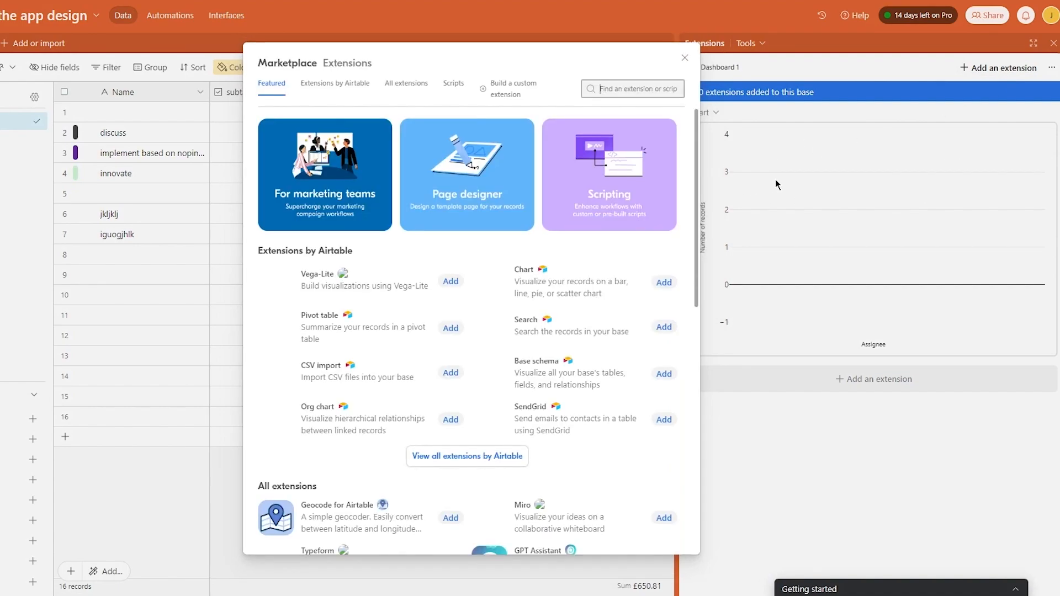
# - Search the extensions marketplace for 'time' and open the Time tracker extension
pyautogui.scroll(-5, 426, 291)
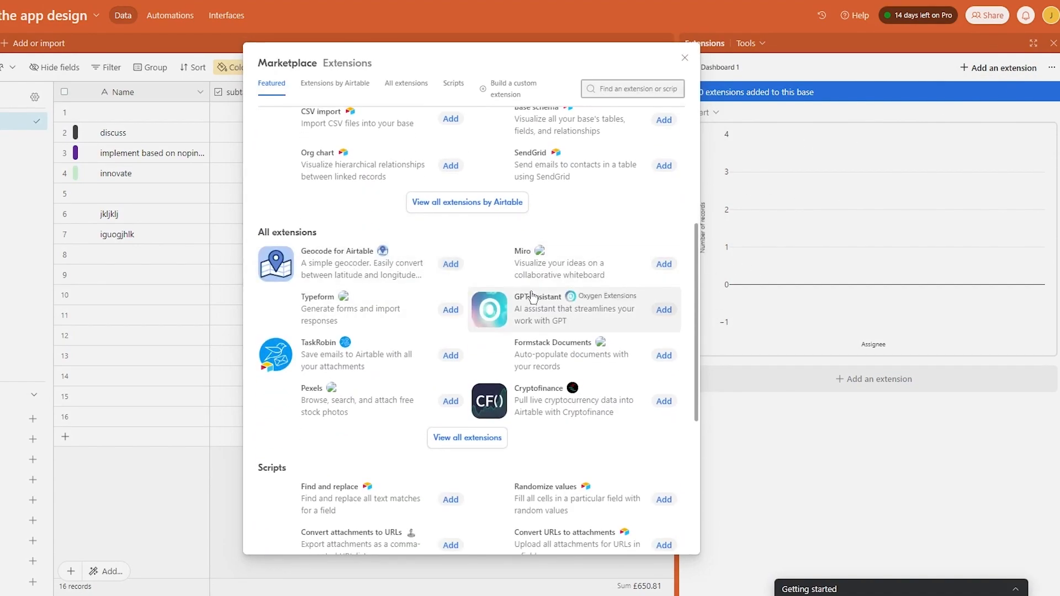
pyautogui.scroll(-2, 417, 353)
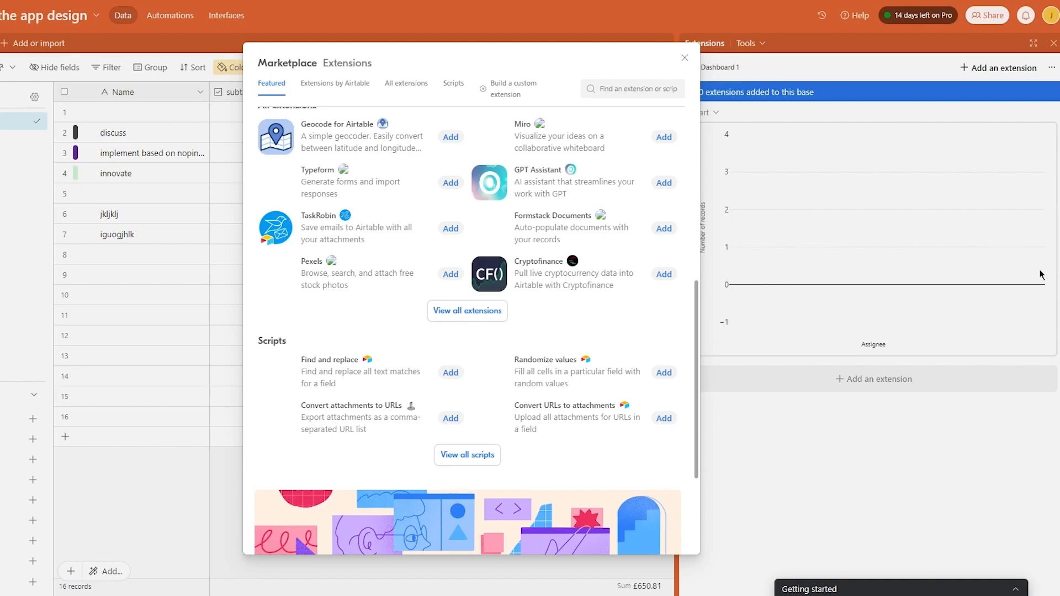
pyautogui.scroll(7, 613, 290)
pyautogui.click(607, 86)
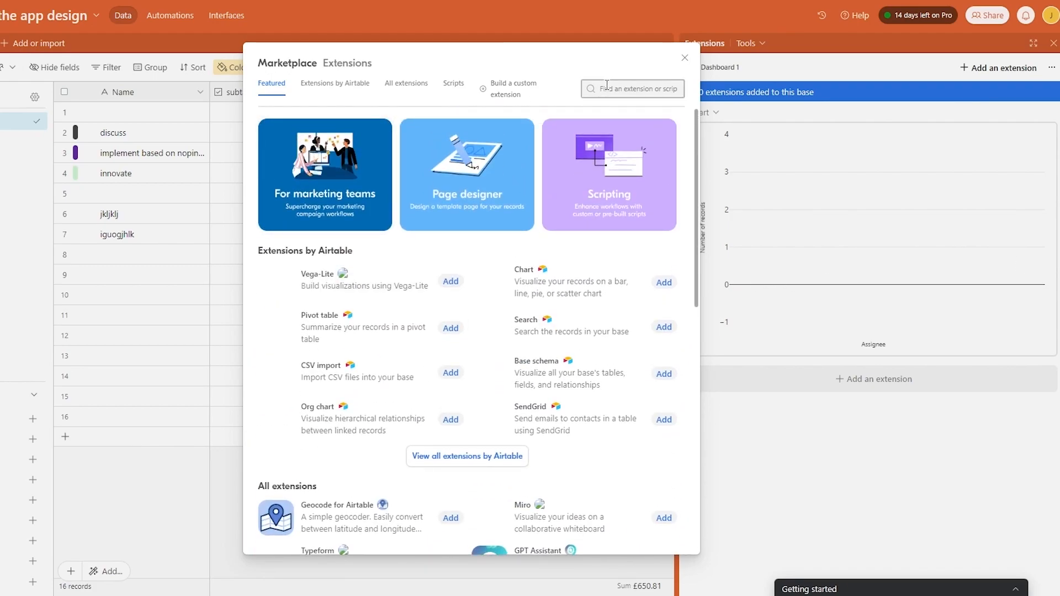
pyautogui.write('time')
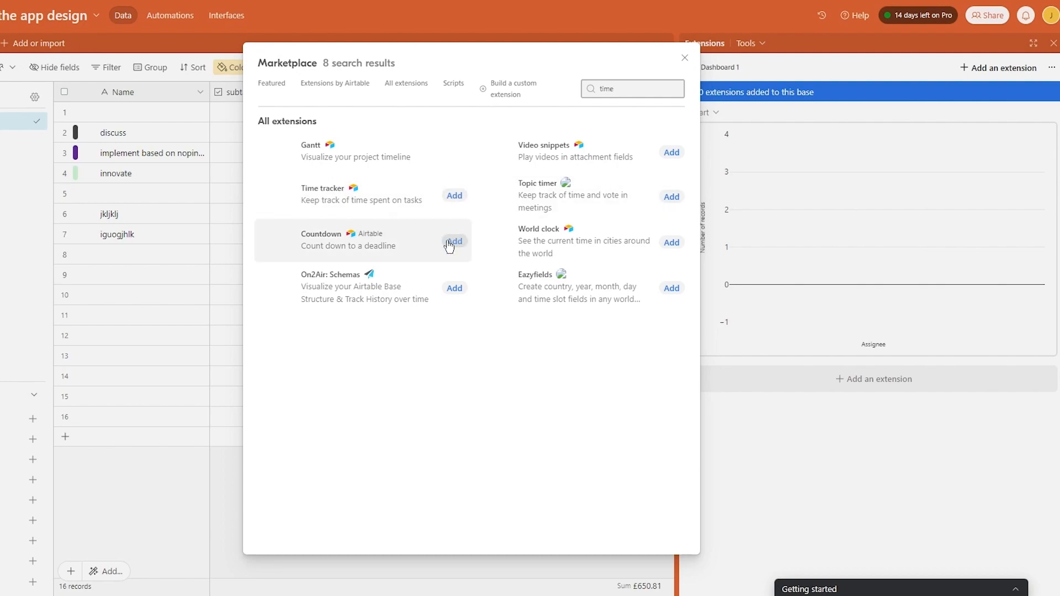
pyautogui.click(462, 208)
# - Add the Time tracker extension, trying Grid view and Name as the collaborator field
pyautogui.click(638, 102)
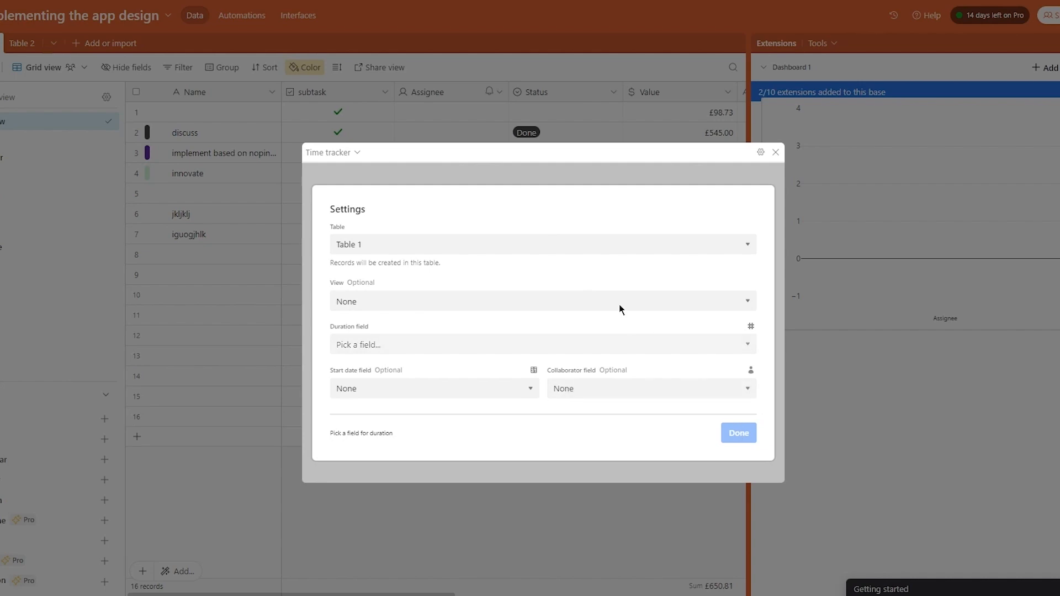
pyautogui.click(502, 306)
pyautogui.click(443, 330)
pyautogui.click(450, 346)
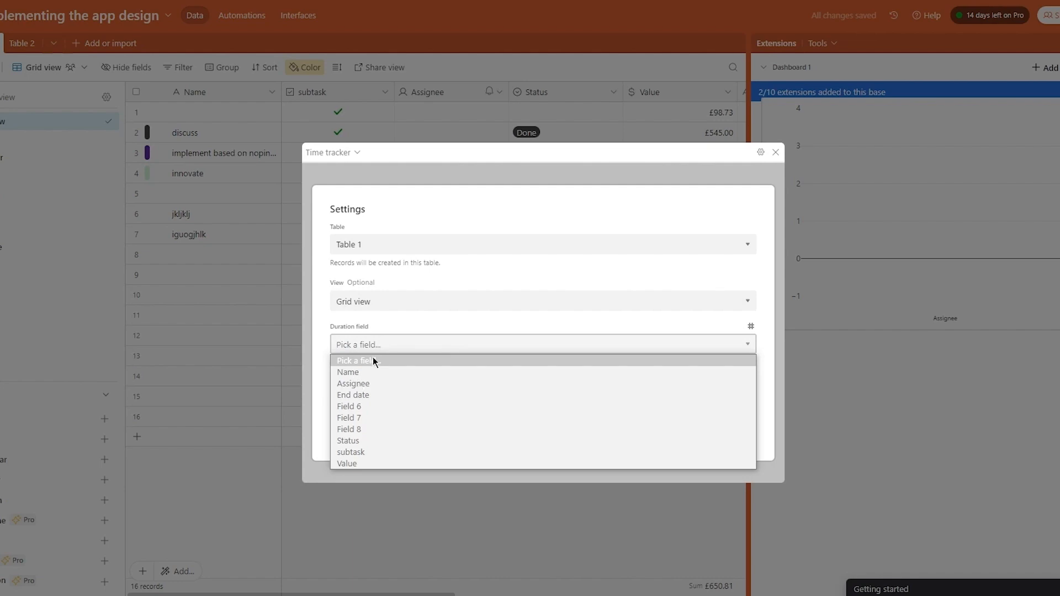
pyautogui.click(426, 364)
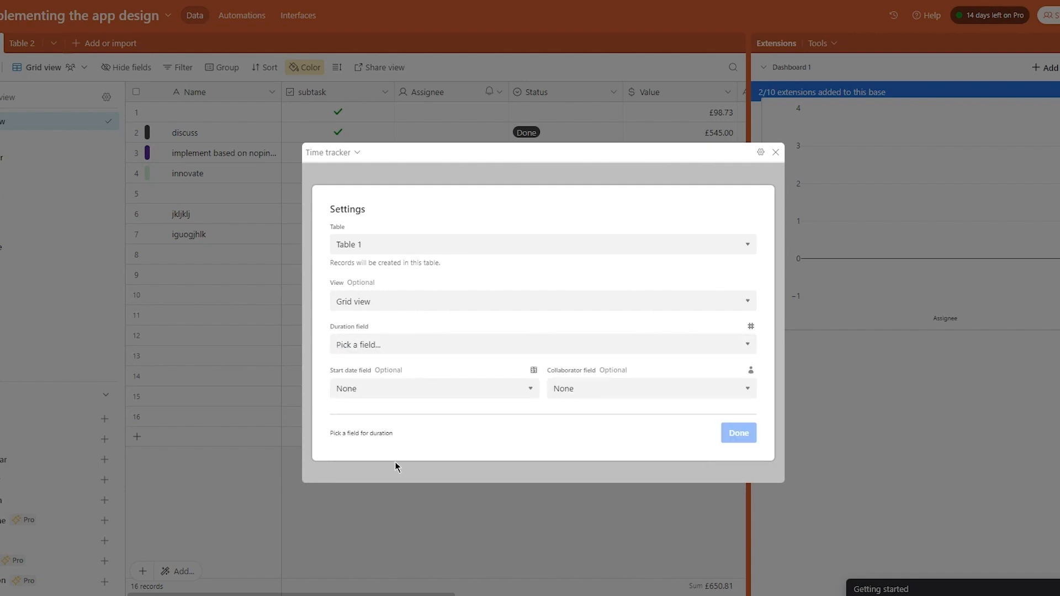
pyautogui.click(422, 391)
pyautogui.click(635, 388)
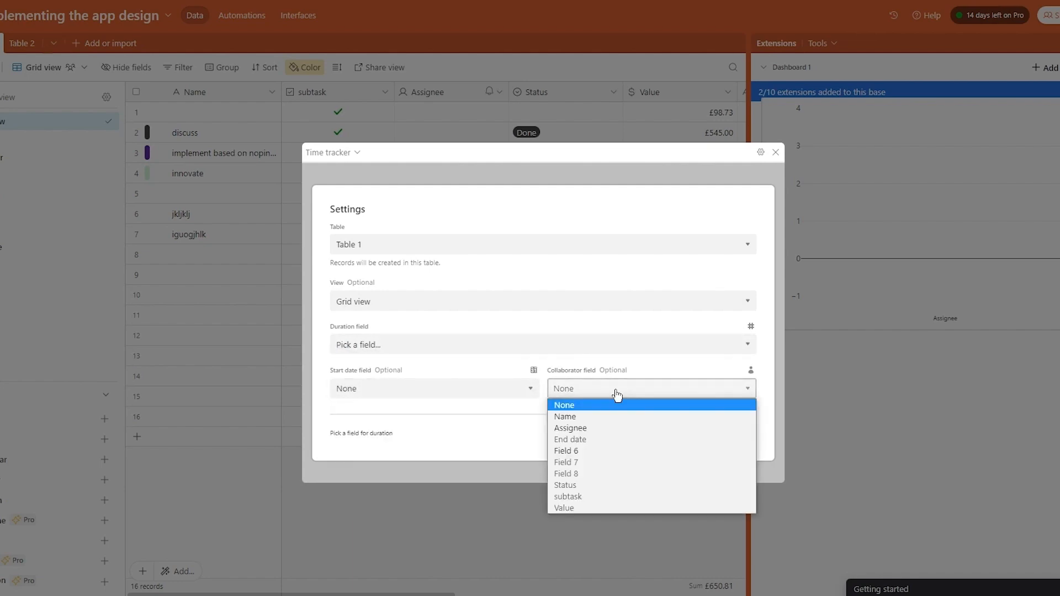
pyautogui.click(581, 417)
pyautogui.click(735, 428)
pyautogui.click(470, 390)
pyautogui.click(411, 304)
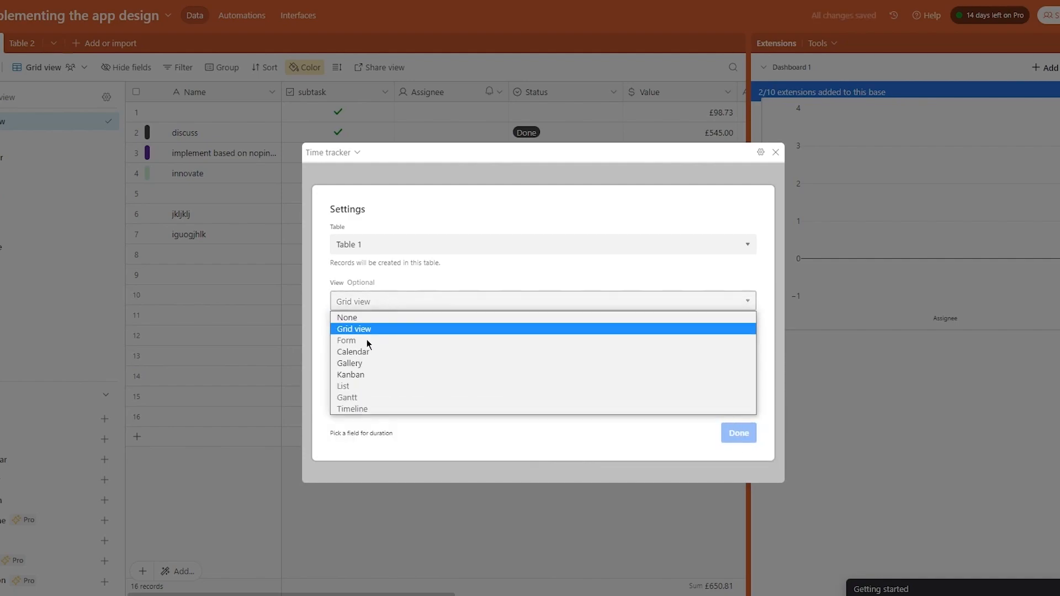
# - Switch the tracker's view to Kanban and check the available duration fields
pyautogui.click(367, 381)
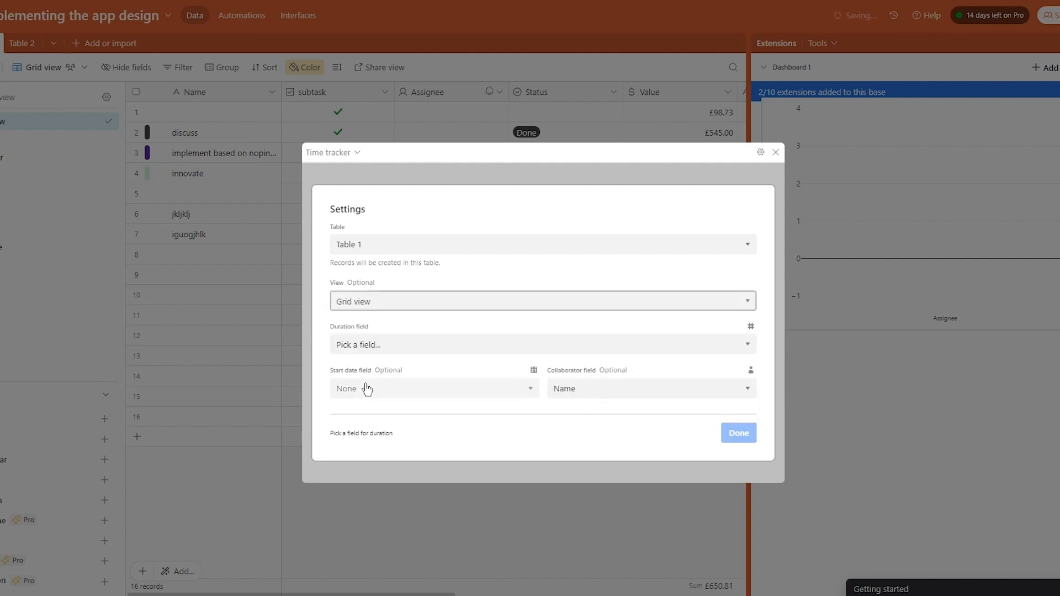
pyautogui.click(398, 345)
pyautogui.click(436, 330)
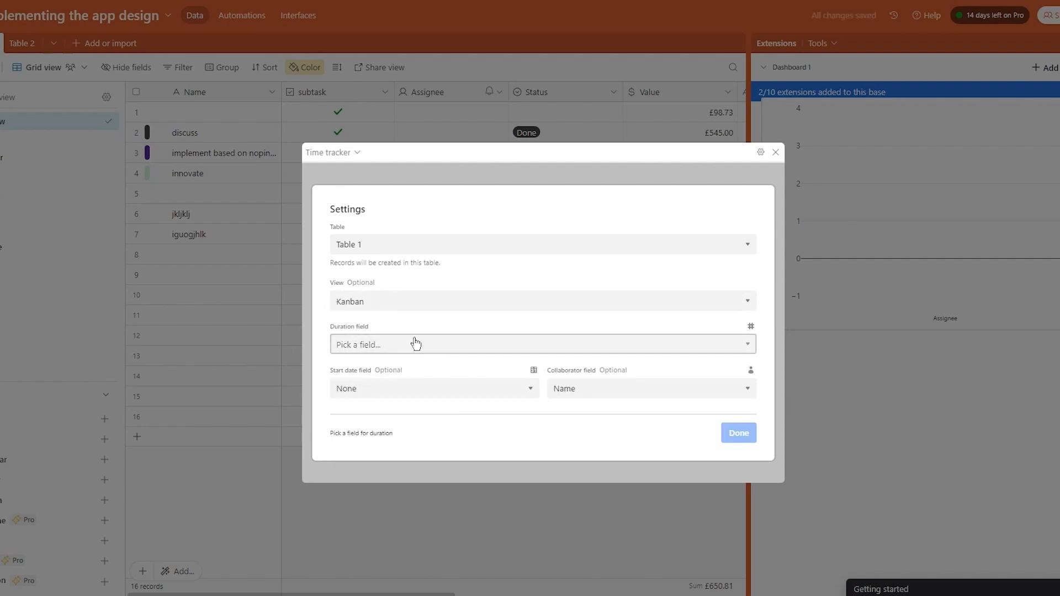
pyautogui.click(416, 343)
pyautogui.click(682, 302)
pyautogui.click(758, 326)
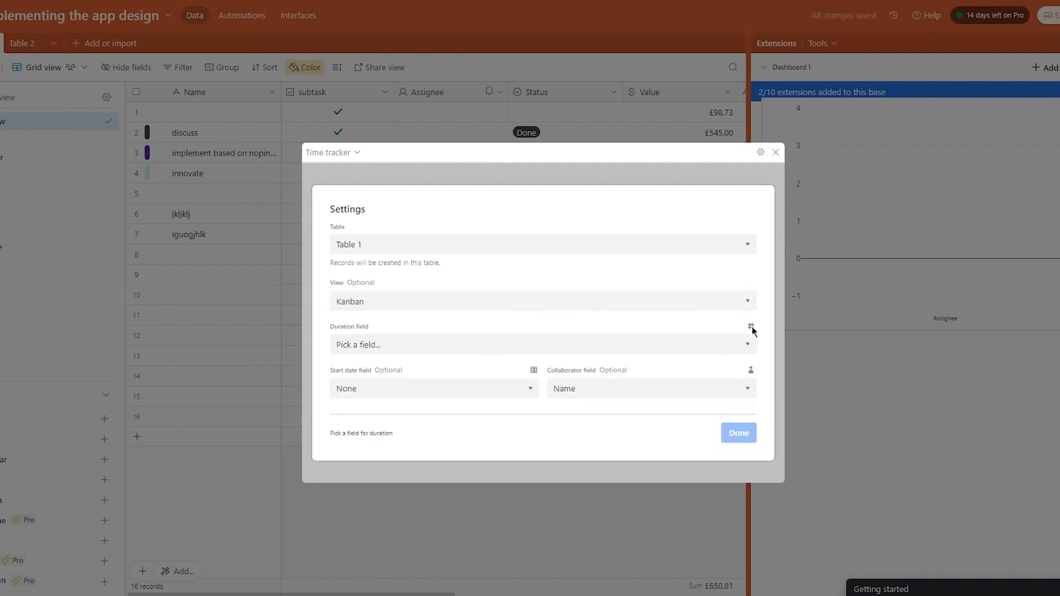
pyautogui.click(738, 342)
pyautogui.click(424, 330)
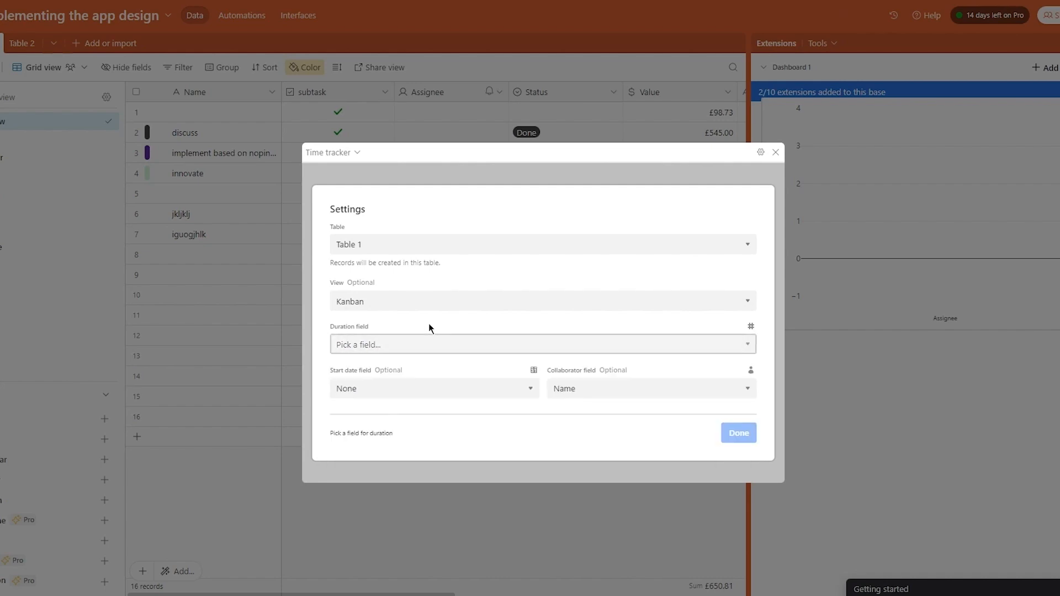
# - Point the Time tracker at Table 2's Grid view with Assignee as collaborator field
pyautogui.click(407, 239)
pyautogui.click(399, 286)
pyautogui.click(399, 306)
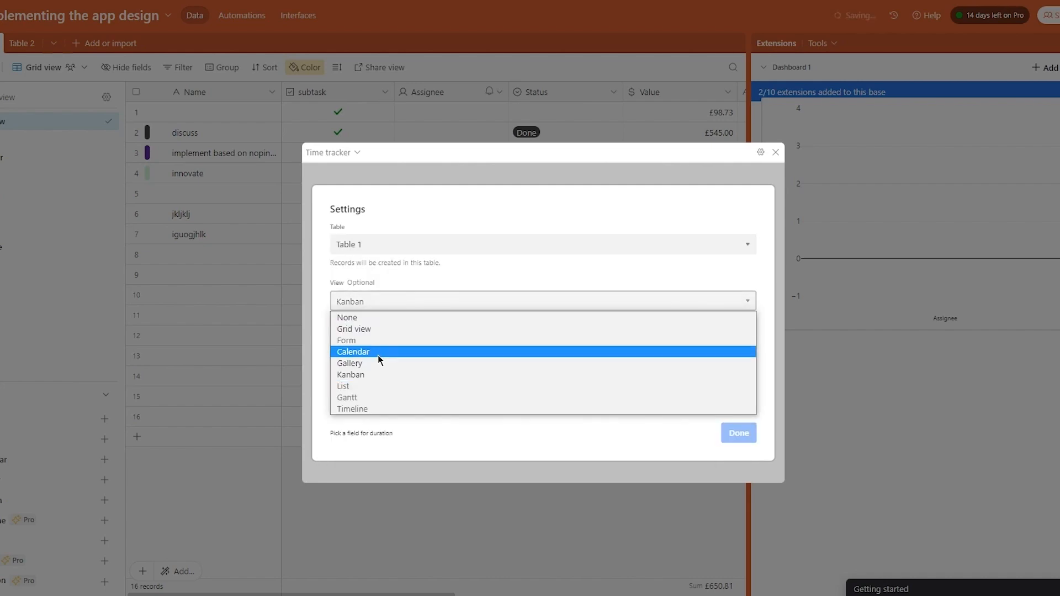
pyautogui.click(390, 315)
pyautogui.click(390, 314)
pyautogui.click(381, 324)
pyautogui.click(375, 344)
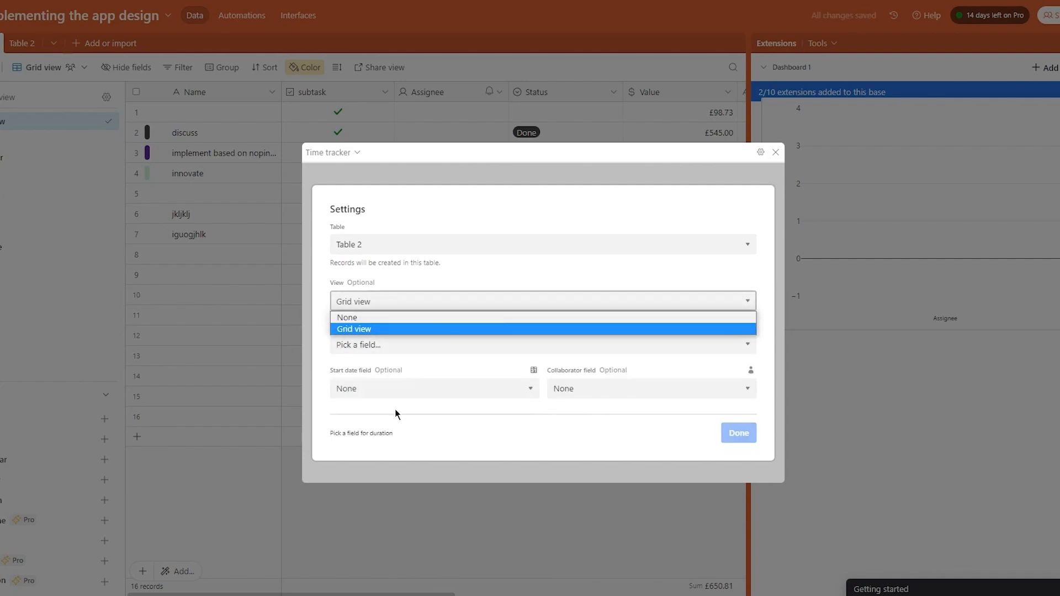
pyautogui.click(394, 389)
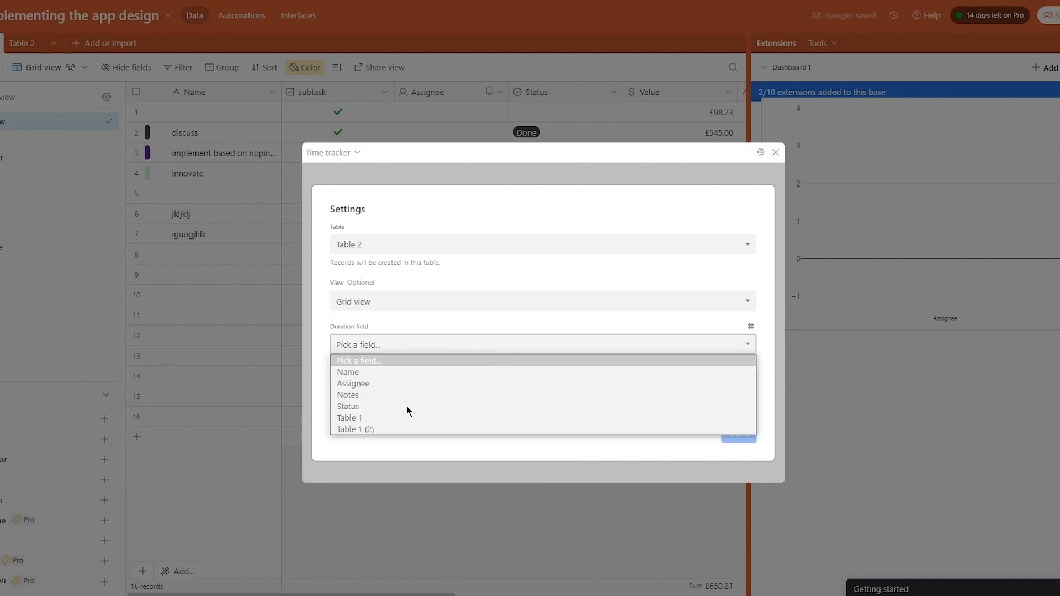
pyautogui.click(396, 344)
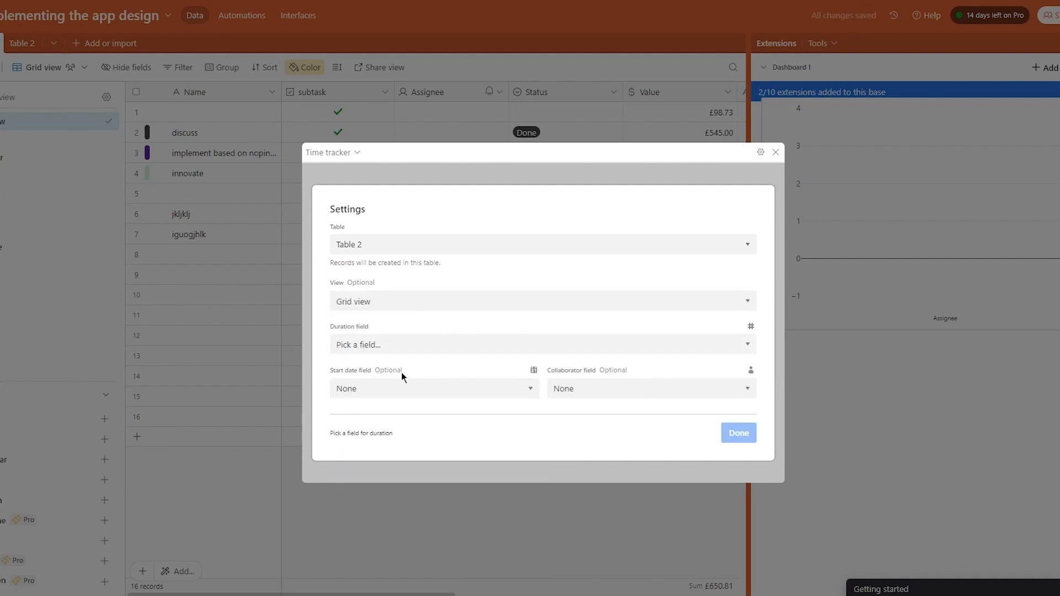
pyautogui.click(392, 388)
pyautogui.click(607, 388)
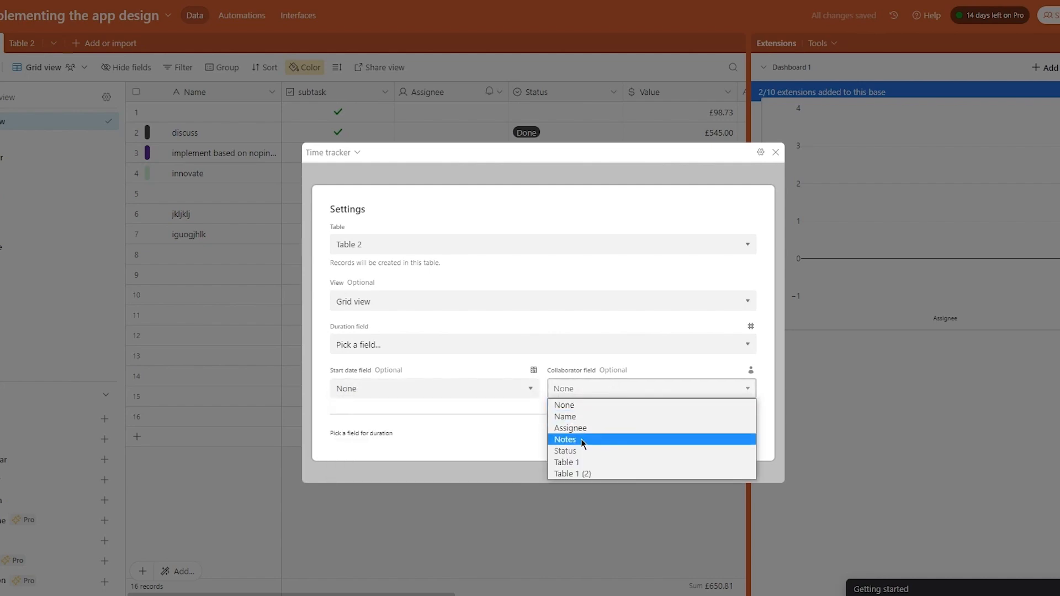
pyautogui.click(572, 429)
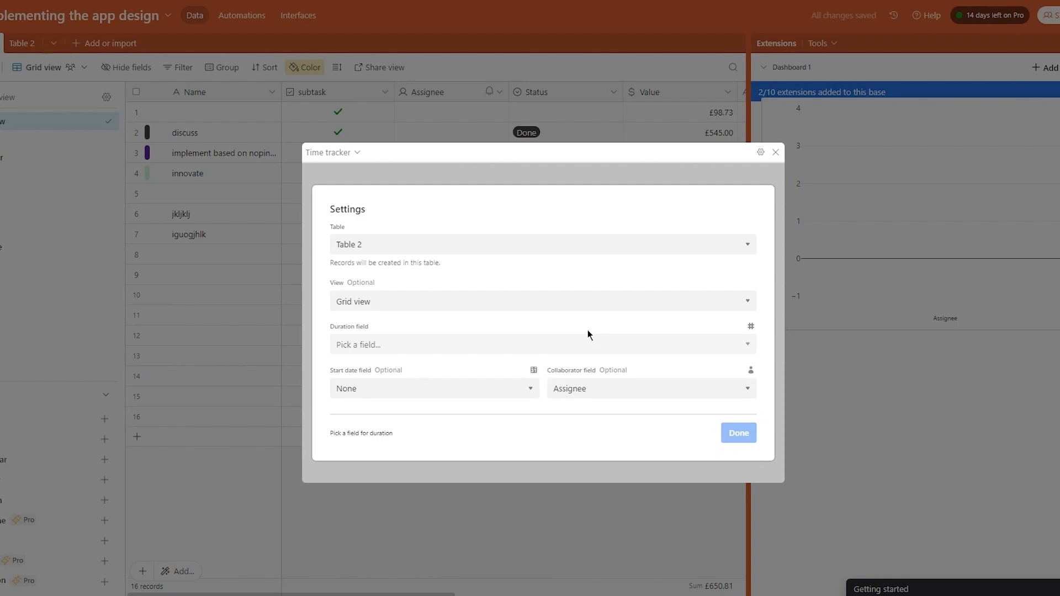
pyautogui.click(357, 153)
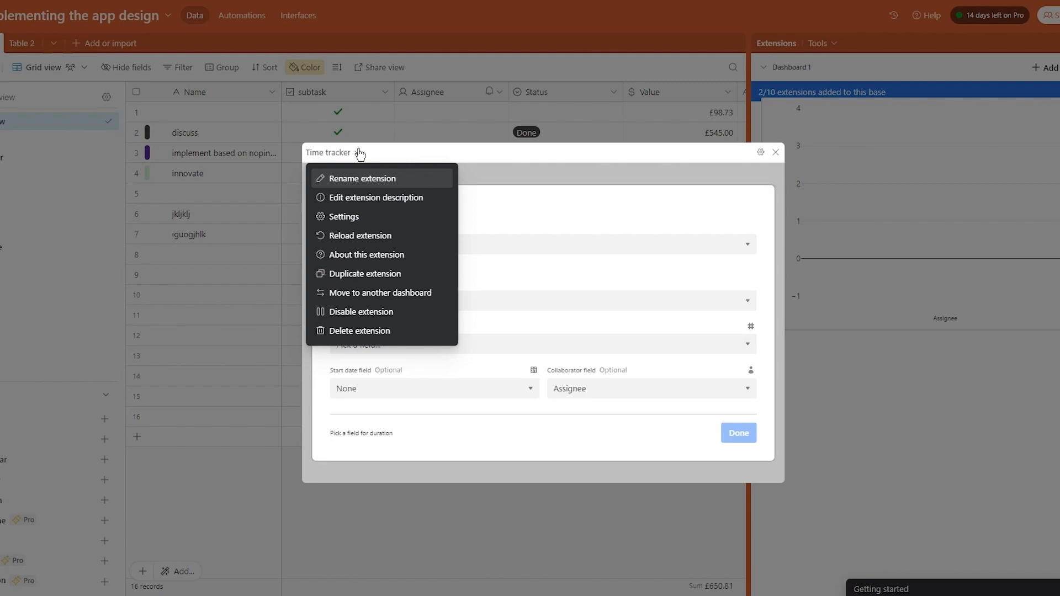
pyautogui.click(774, 151)
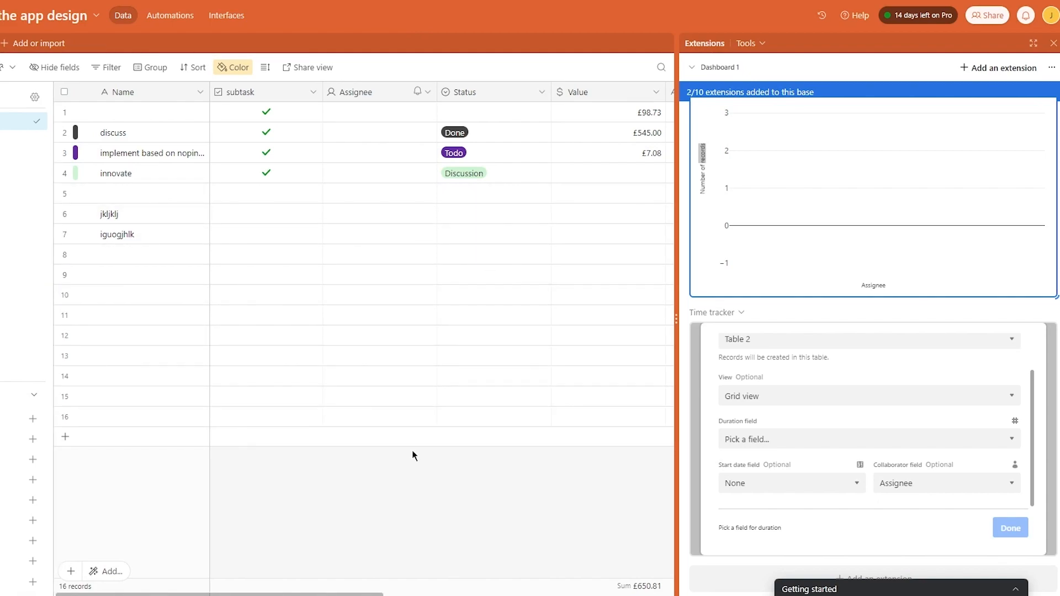
# - Delete the extensions dashboard holding the chart and Time tracker, and close the extensions area
pyautogui.click(1051, 67)
pyautogui.click(1035, 107)
pyautogui.click(1031, 154)
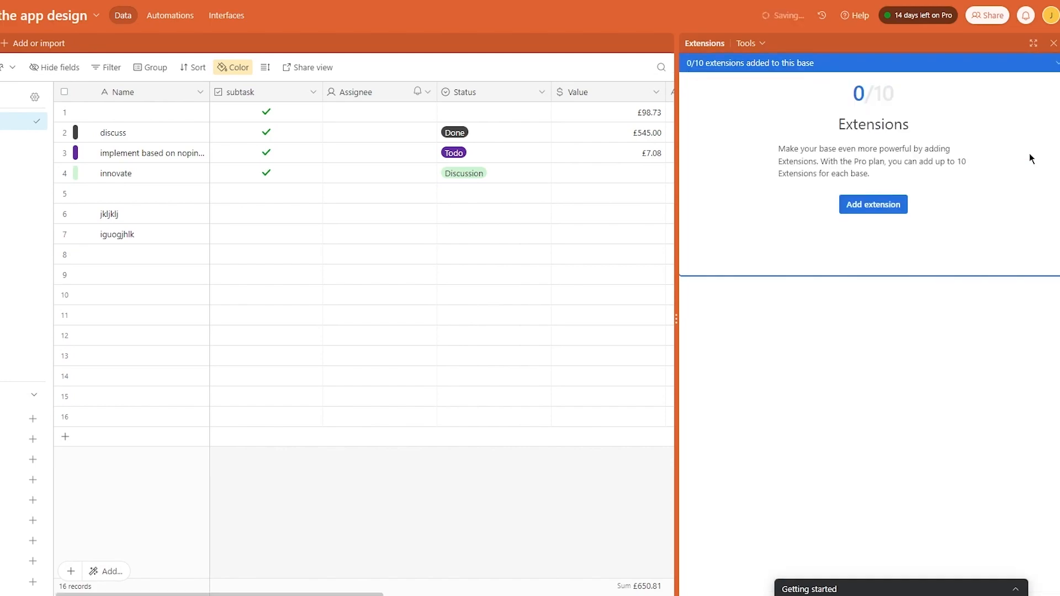
pyautogui.click(1053, 44)
pyautogui.click(1050, 48)
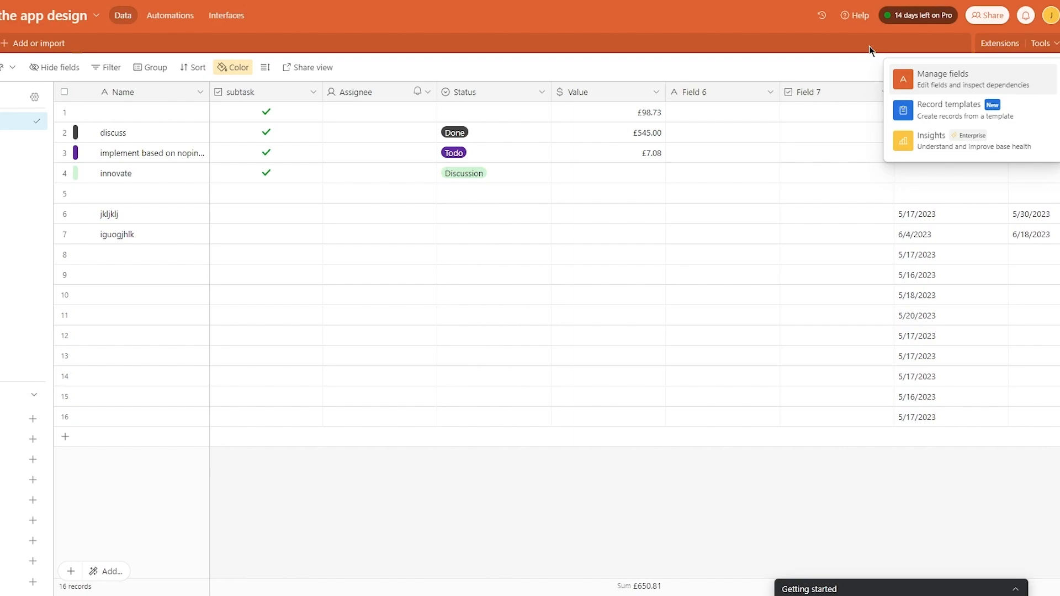
# - Open the Record templates panel from the Tools menu beside Table 1's grid
pyautogui.click(996, 105)
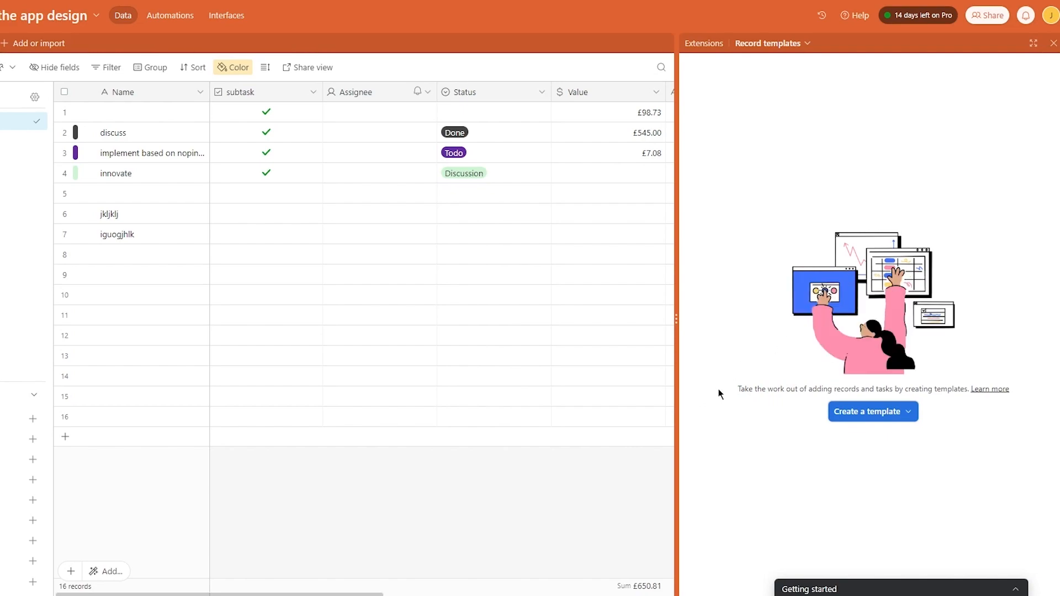
# - Create a blank record template for Table 1 and close it without filling any fields
pyautogui.moveTo(760, 391); pyautogui.dragTo(952, 393)
pyautogui.click(979, 421)
pyautogui.click(889, 418)
pyautogui.click(850, 441)
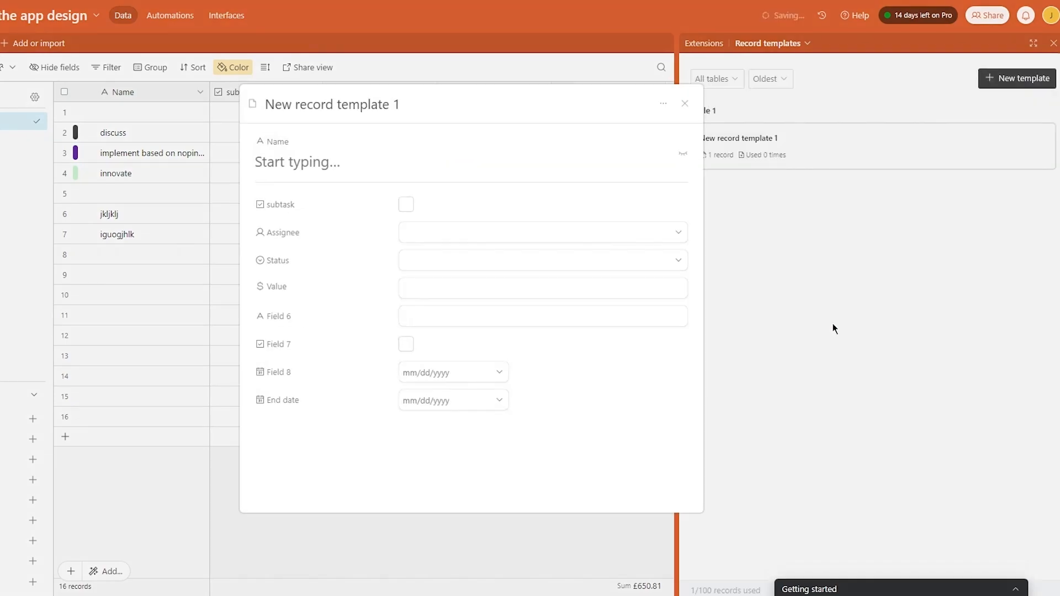
pyautogui.click(402, 170)
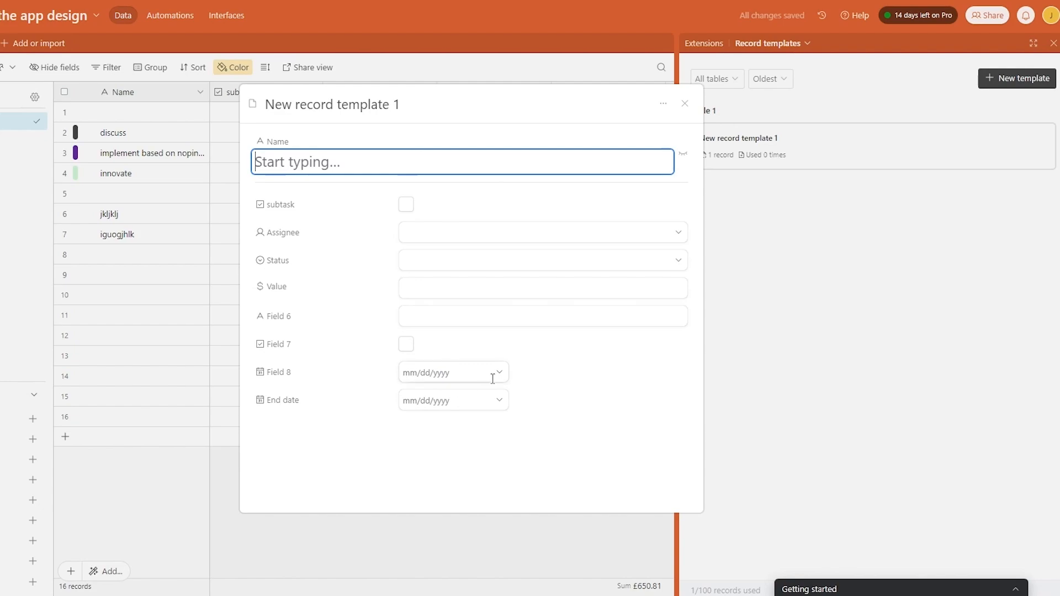
pyautogui.click(426, 239)
pyautogui.click(502, 240)
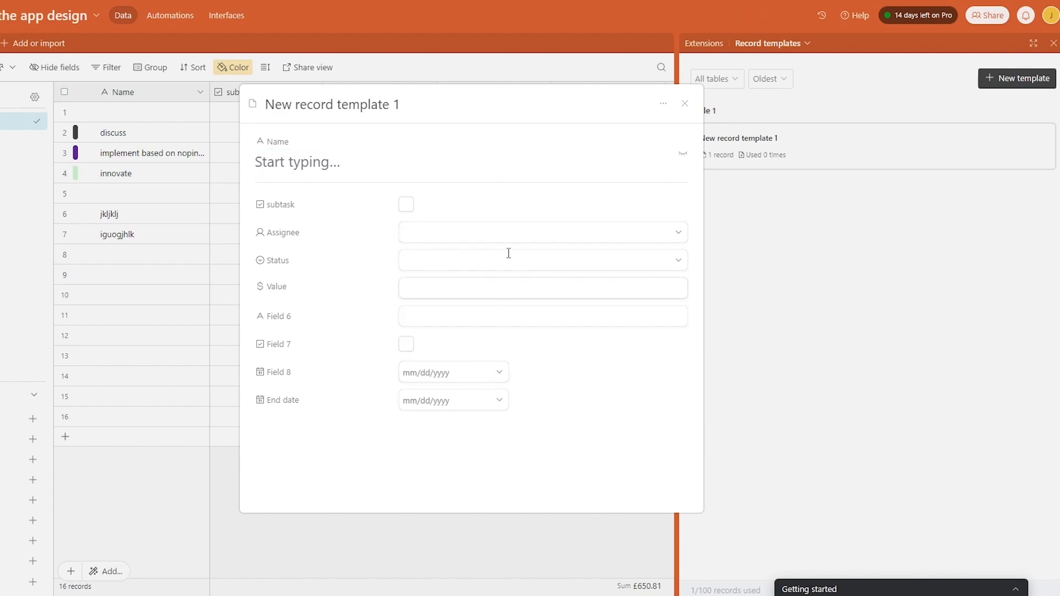
pyautogui.click(685, 103)
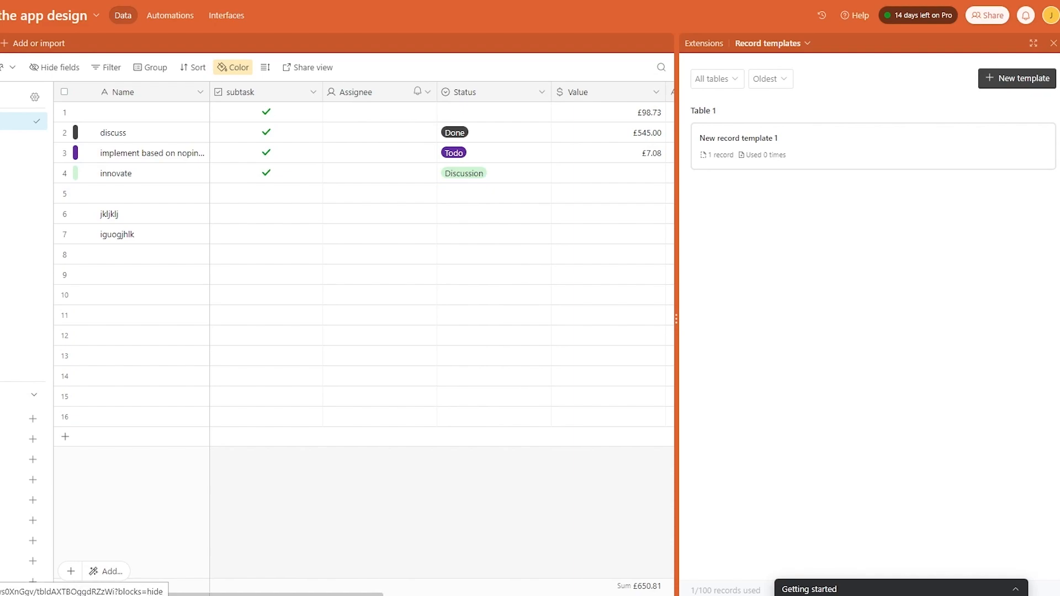
# - Switch to the three-record table and close the Record templates panel
pyautogui.click(0, 43)
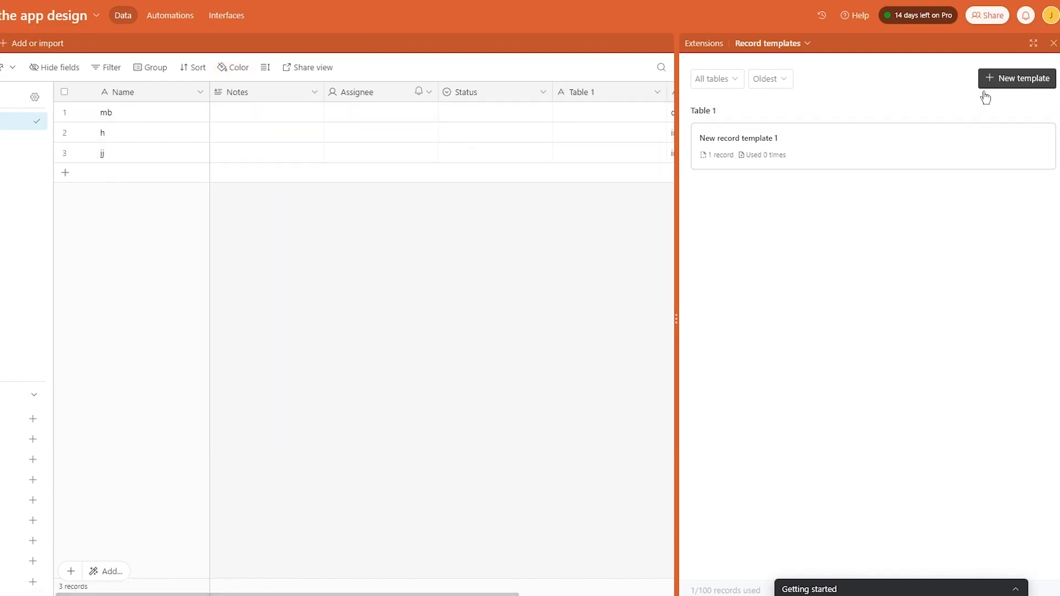
pyautogui.click(901, 140)
pyautogui.click(859, 164)
pyautogui.moveTo(955, 158); pyautogui.dragTo(479, 163)
pyautogui.click(728, 242)
pyautogui.moveTo(872, 159); pyautogui.dragTo(612, 182)
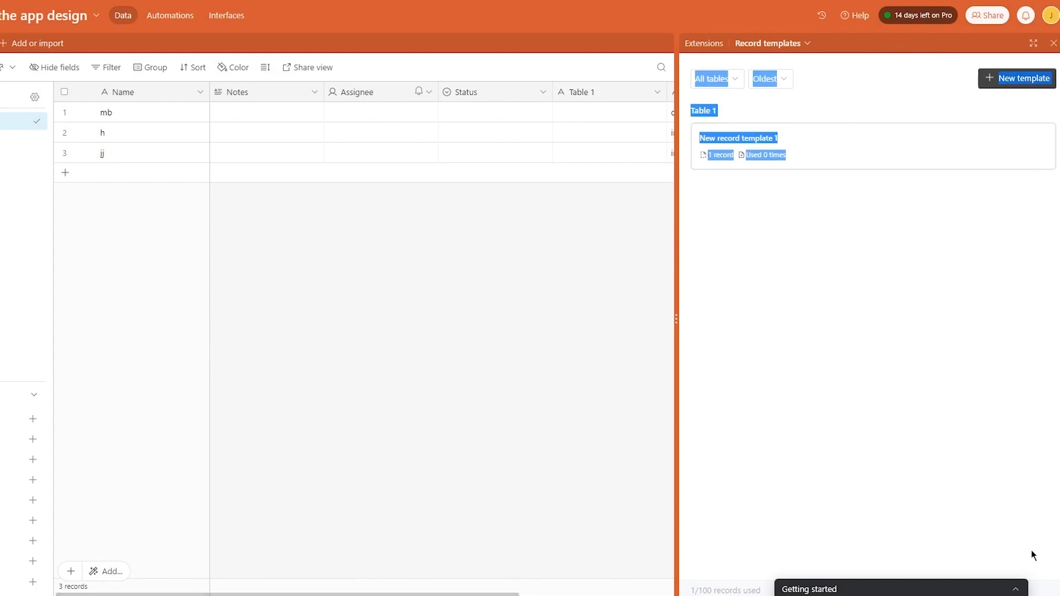
pyautogui.moveTo(956, 587); pyautogui.dragTo(866, 554)
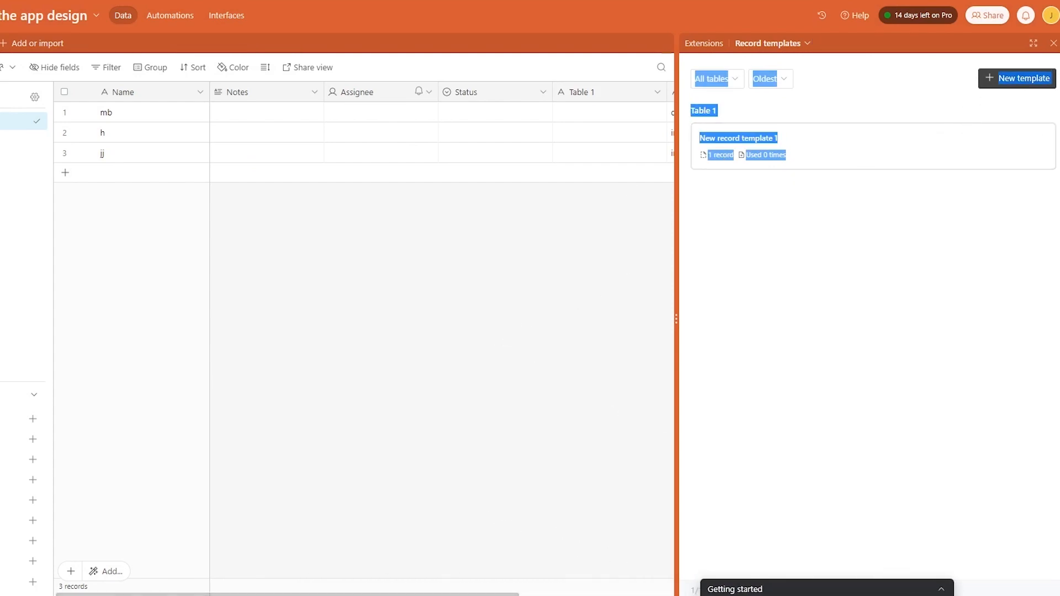
pyautogui.click(1052, 43)
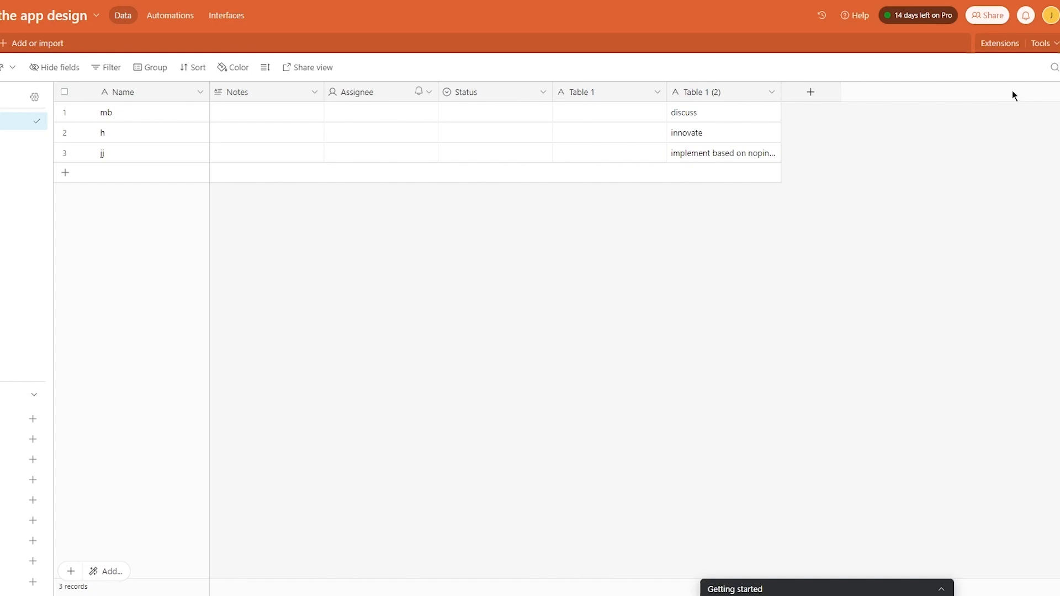
# - Open the base's Automations to reach an empty Automation 1 with suggested triggers
pyautogui.click(181, 21)
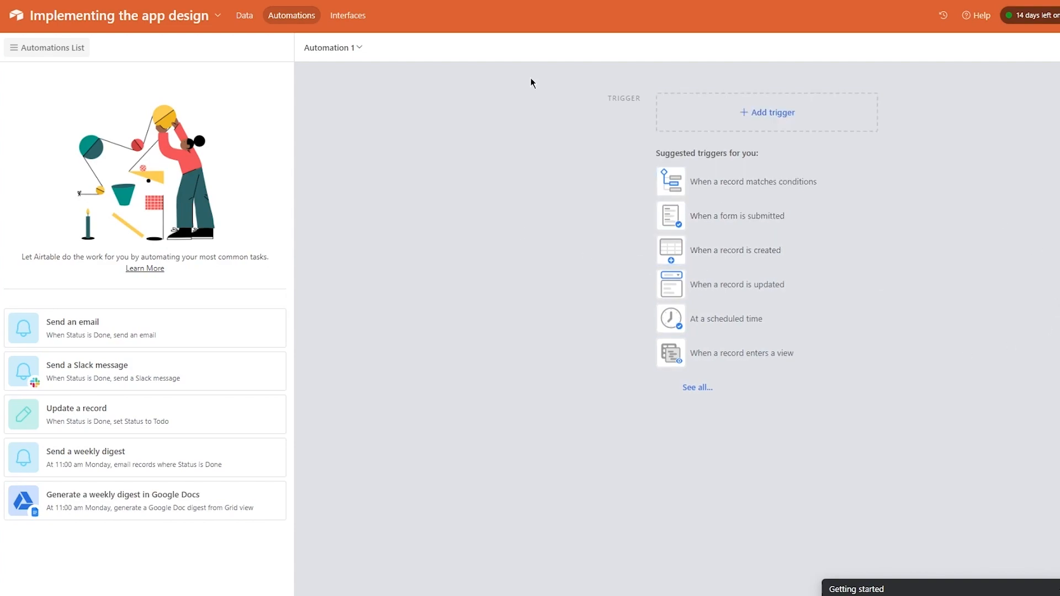
pyautogui.moveTo(17, 264); pyautogui.dragTo(279, 221)
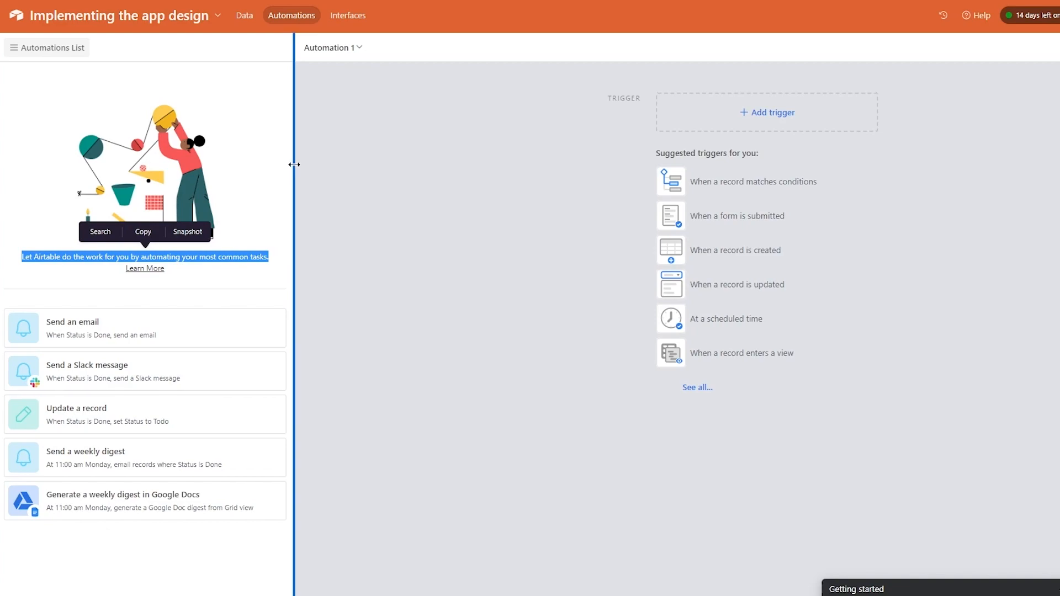
# - Set Automation 1's trigger to 'When a record is created'
pyautogui.click(265, 166)
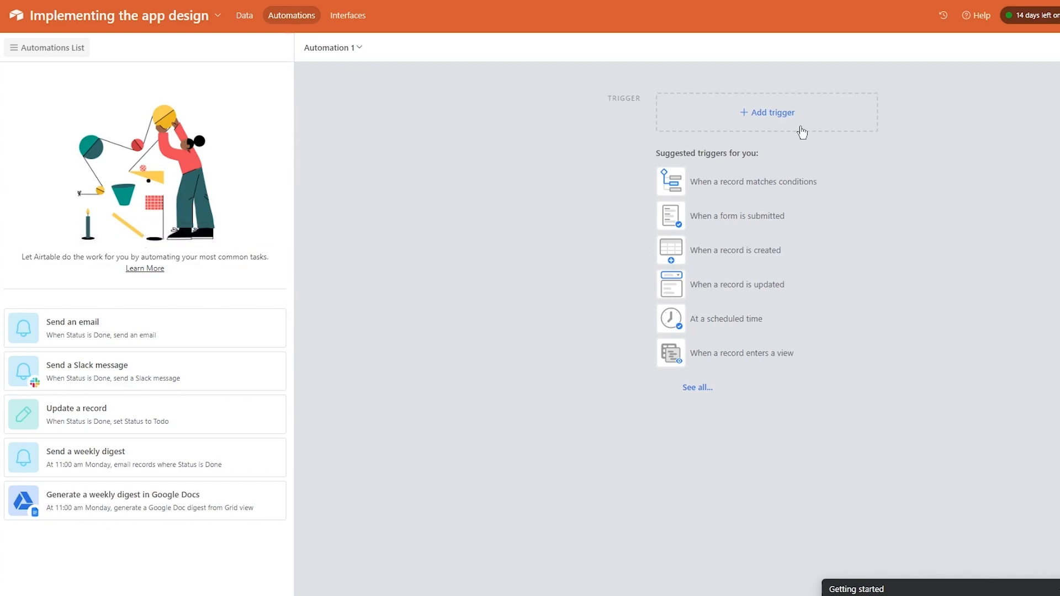
pyautogui.click(726, 103)
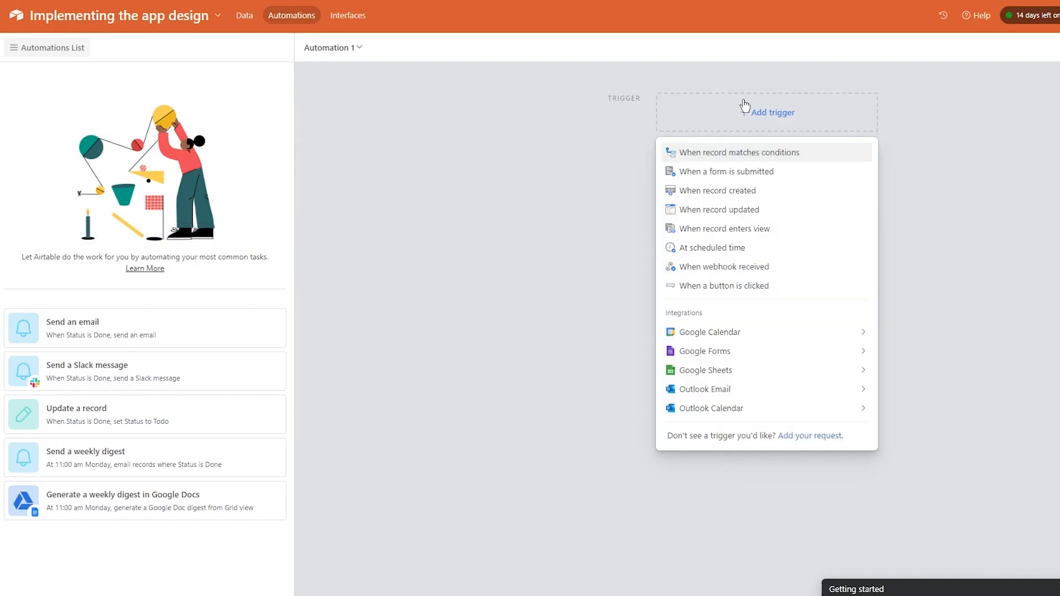
pyautogui.click(784, 187)
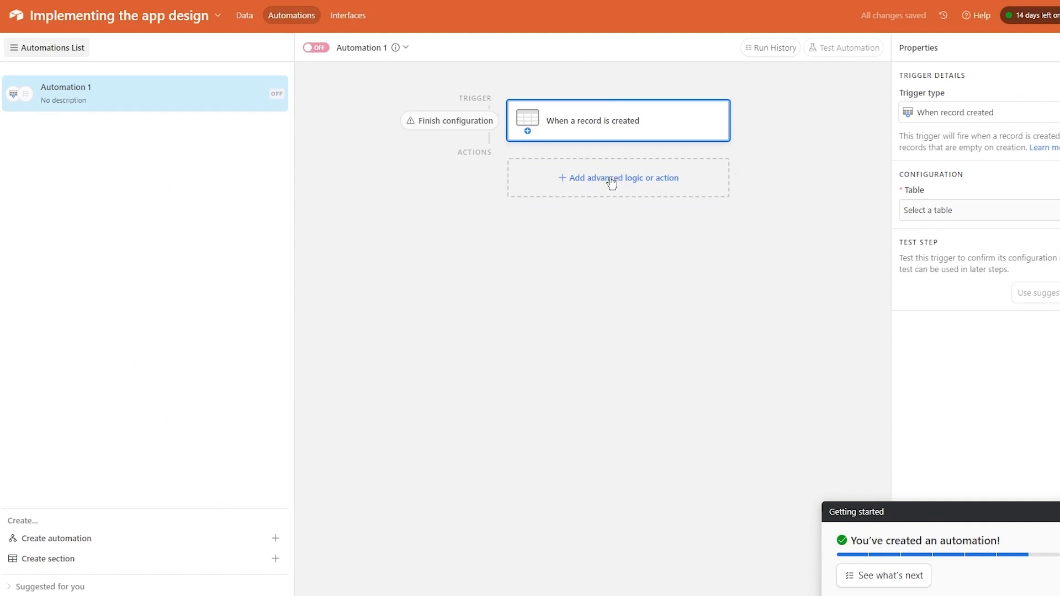
pyautogui.click(541, 193)
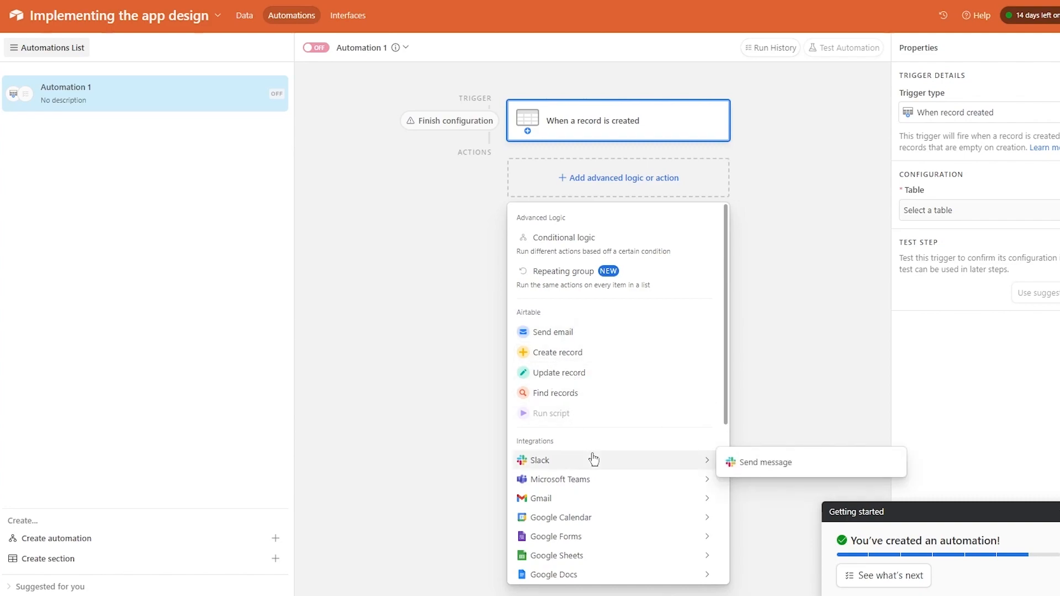
# - Add a Send email action with the description 'guigkjg'
pyautogui.click(555, 333)
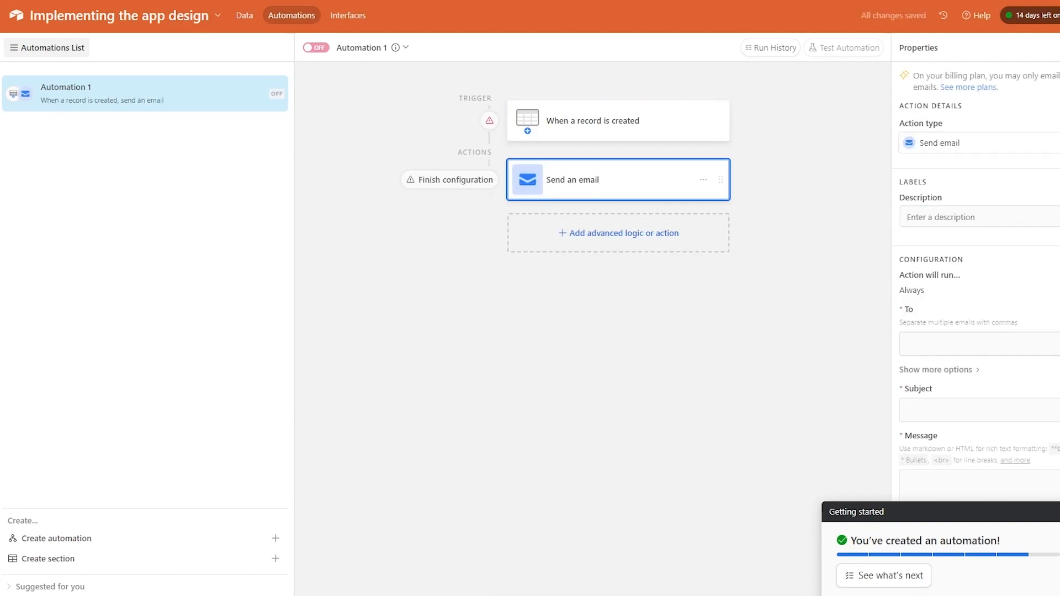
pyautogui.click(944, 512)
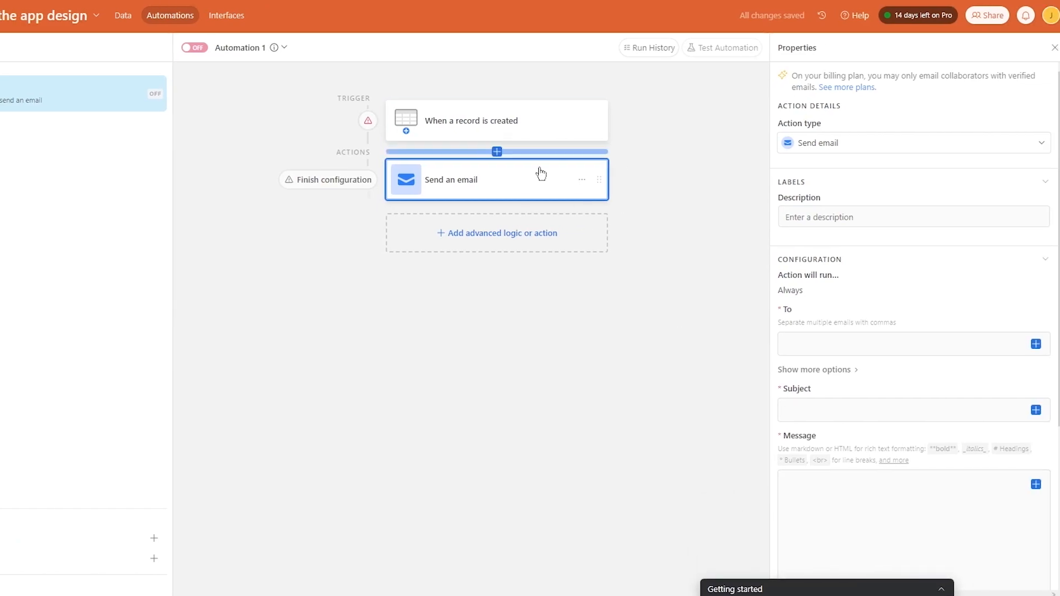
pyautogui.click(870, 150)
pyautogui.click(871, 150)
pyautogui.click(862, 218)
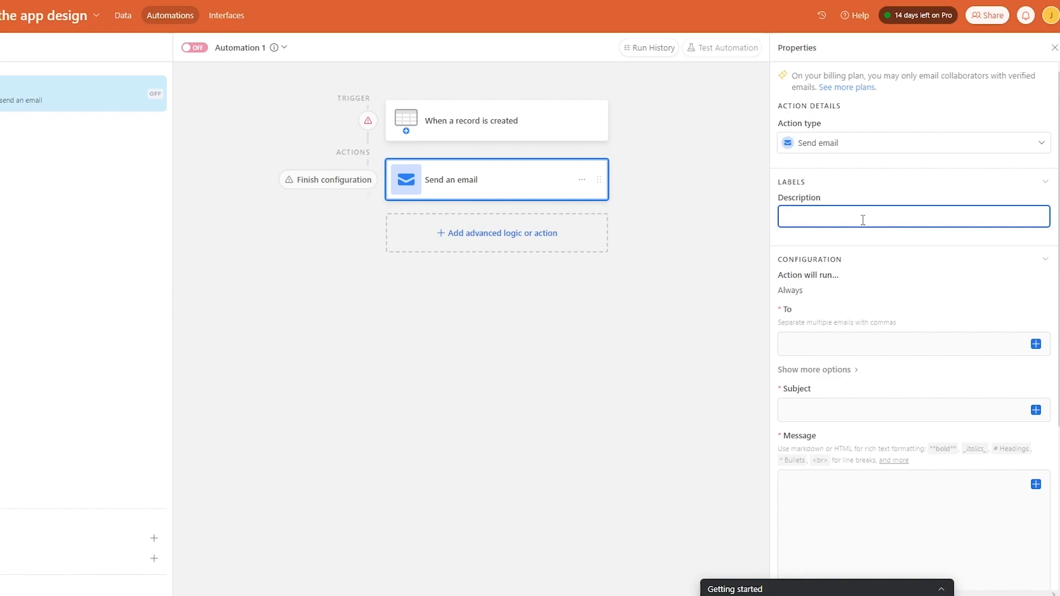
pyautogui.write('guigkjg')
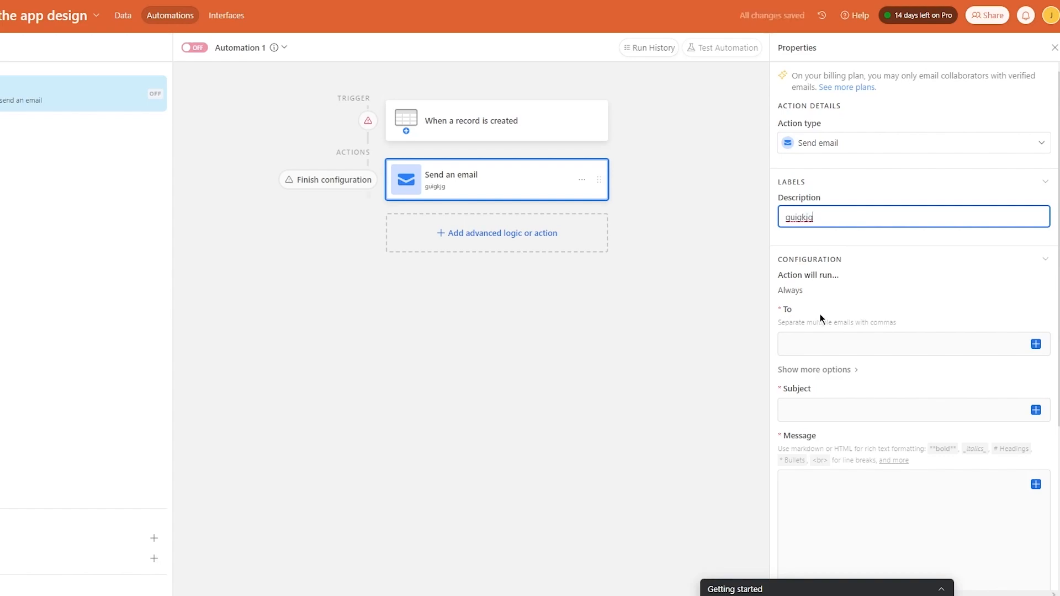
# - Enter the recipient's e-mail address in the To field
pyautogui.scroll(-1, 825, 317)
pyautogui.click(830, 276)
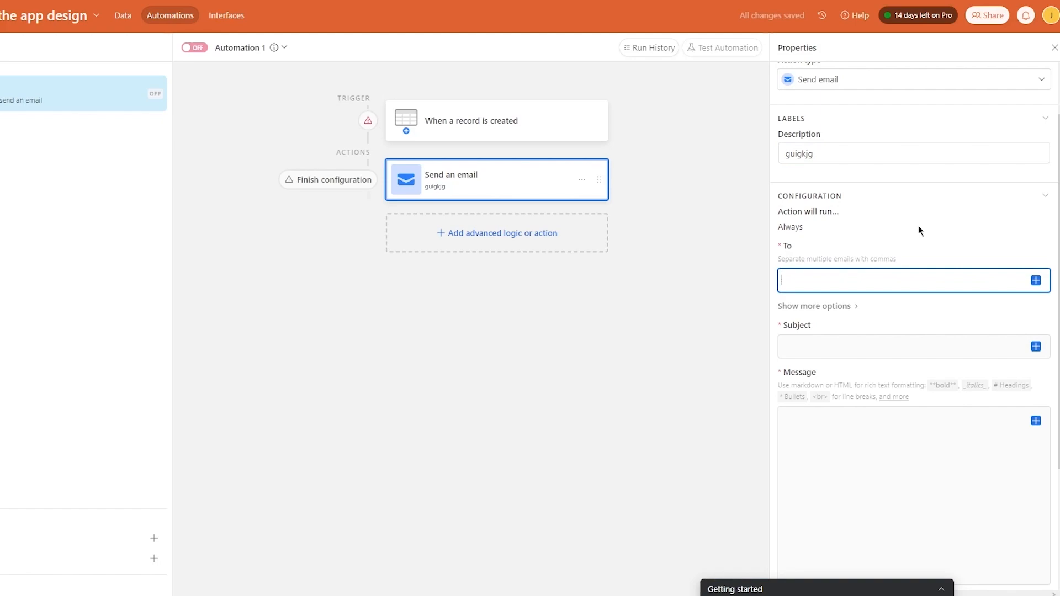
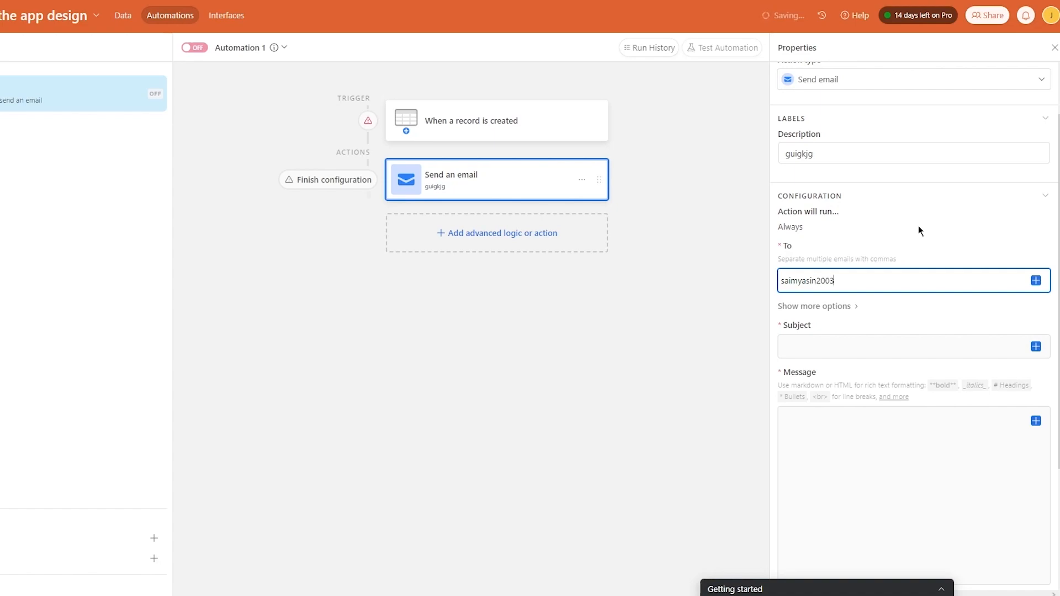
# - Set the email subject to 'Test for Automation' and message 'hi this is just a ramdom test for automation'
pyautogui.click(824, 344)
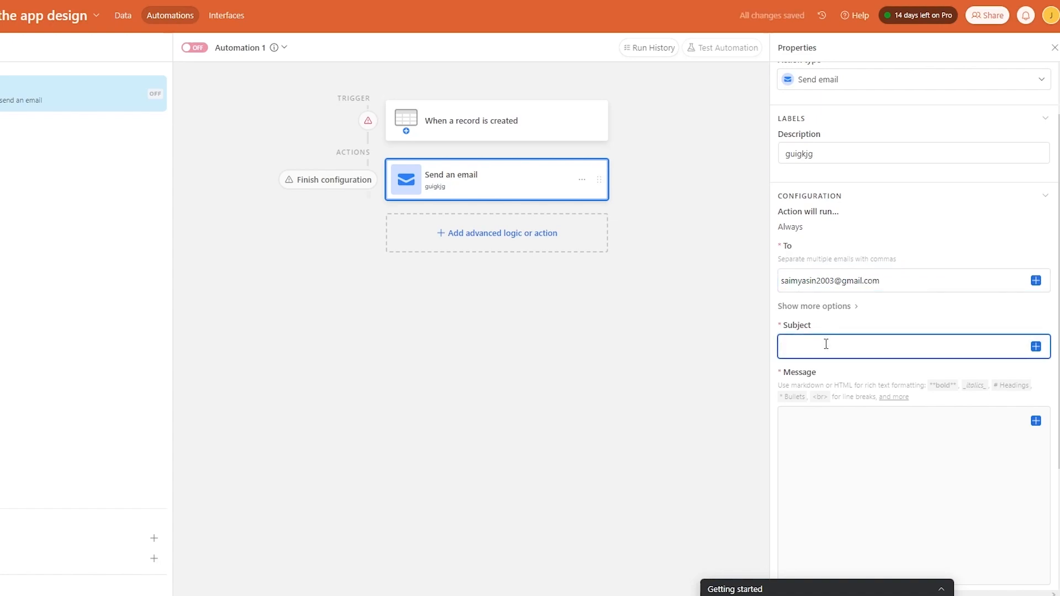
pyautogui.write('Test for Automation')
pyautogui.scroll(-3, 906, 336)
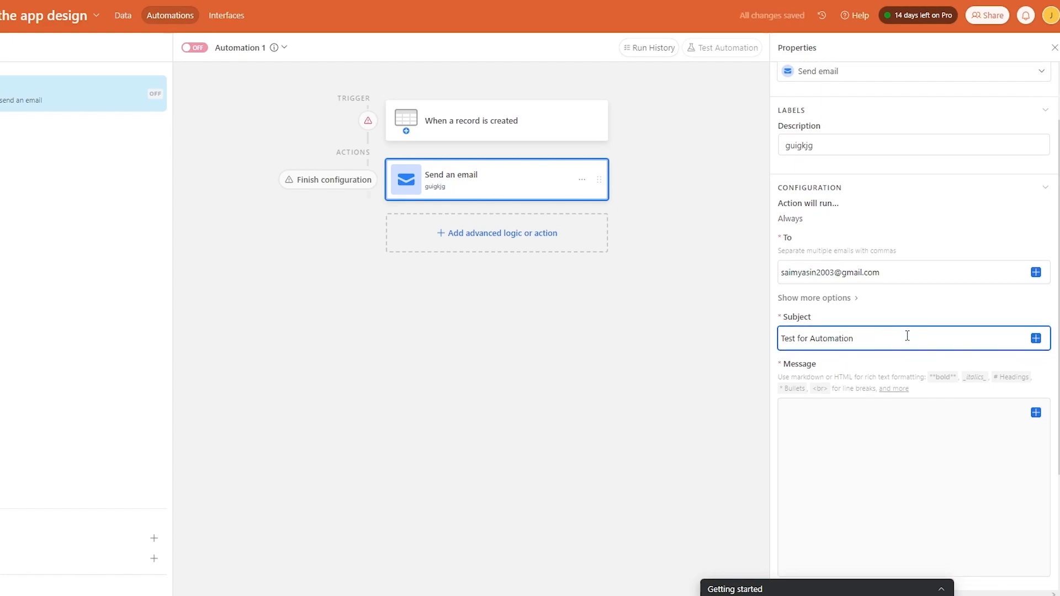
pyautogui.click(821, 305)
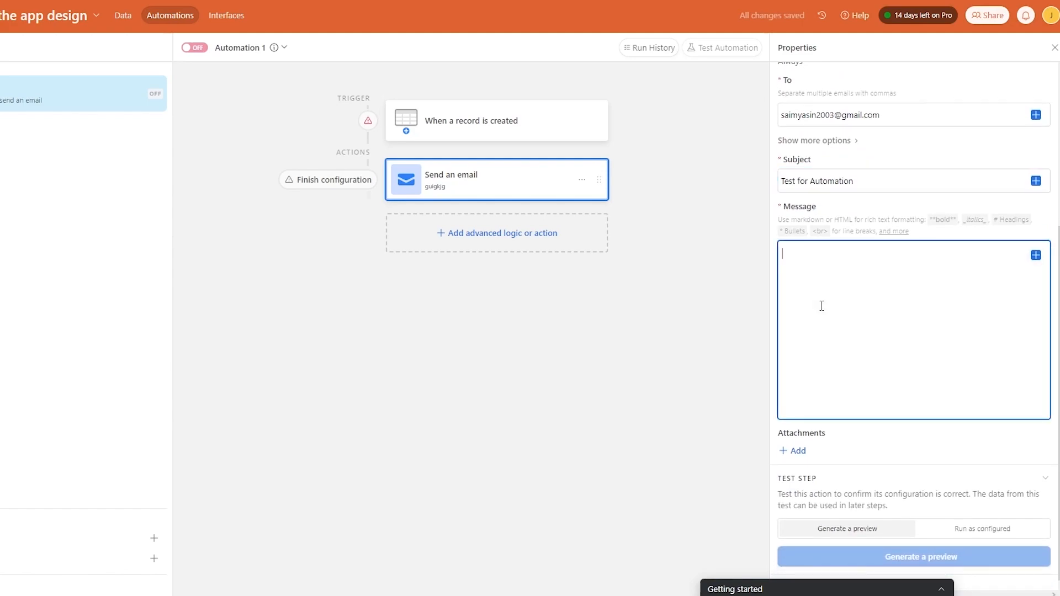
pyautogui.write('hi this i')
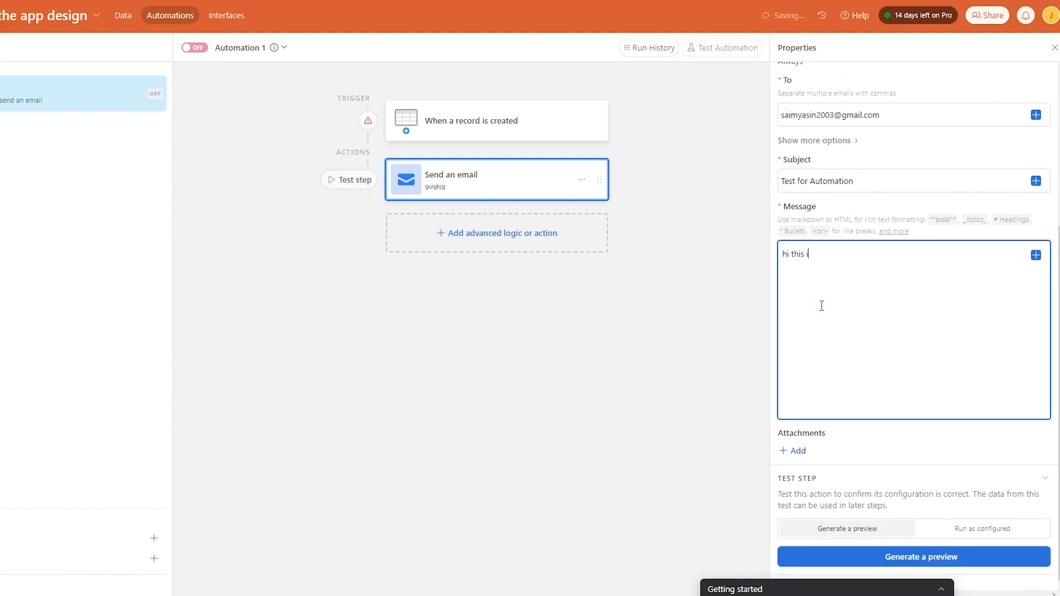
pyautogui.write('s just  a ramdom test for aut')
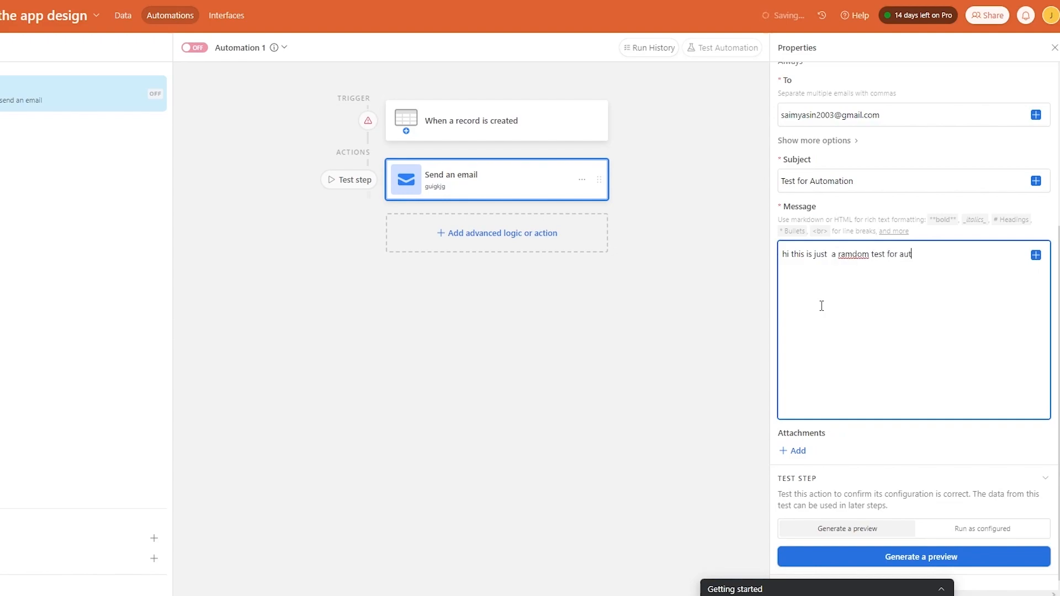
pyautogui.write('omation')
pyautogui.click(785, 451)
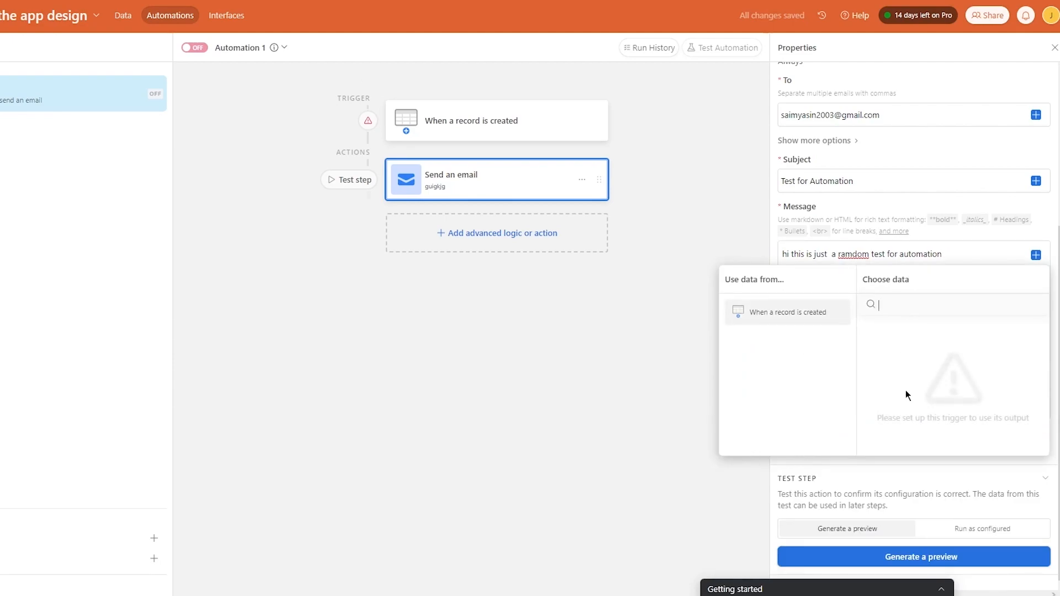
pyautogui.click(653, 327)
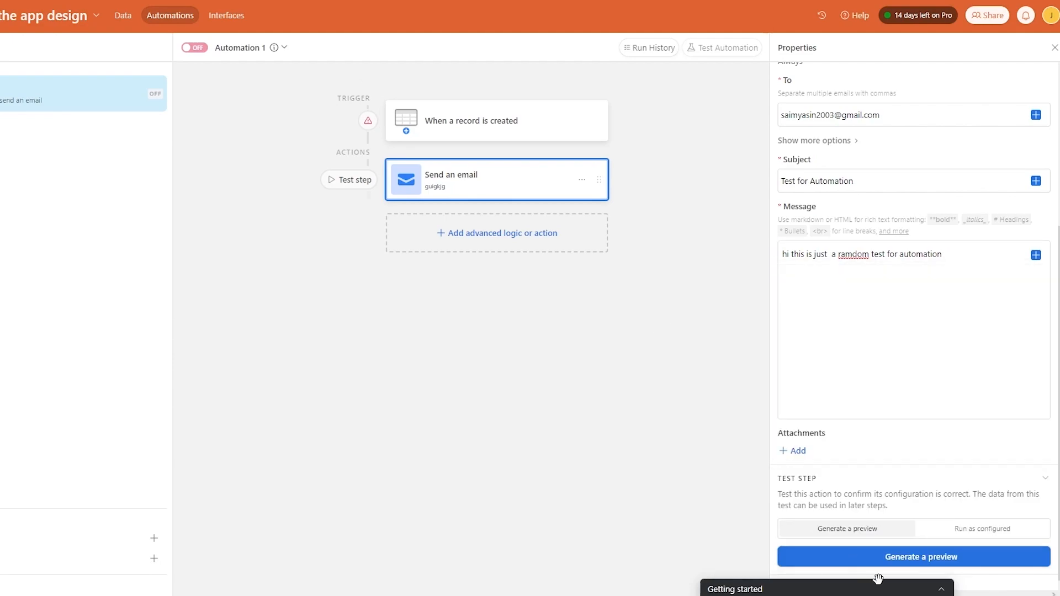
# - Generate a test preview of the email step and review the billing-plan error and inputs
pyautogui.click(910, 558)
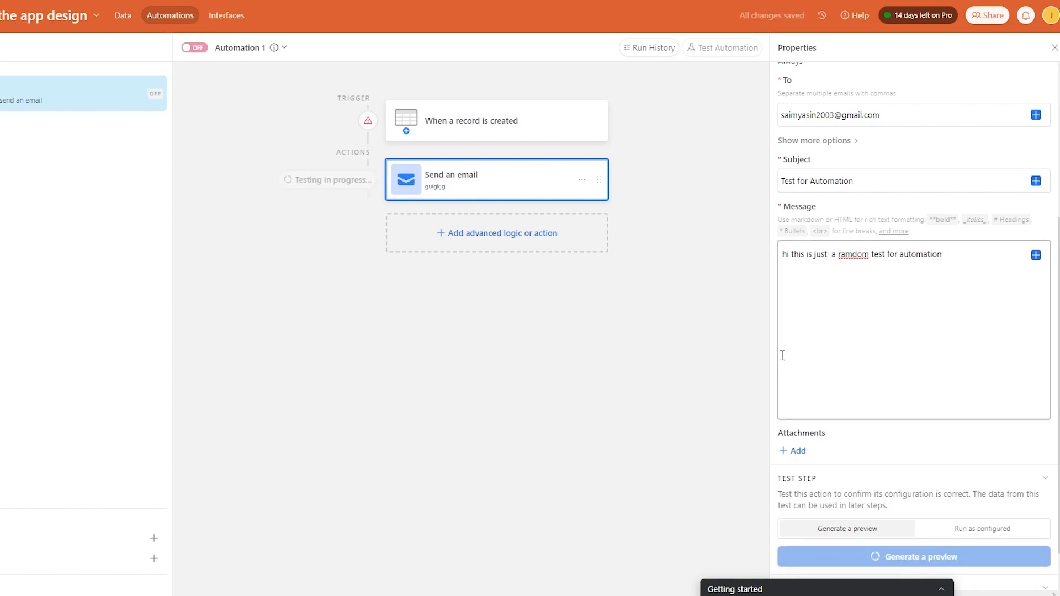
pyautogui.click(943, 567)
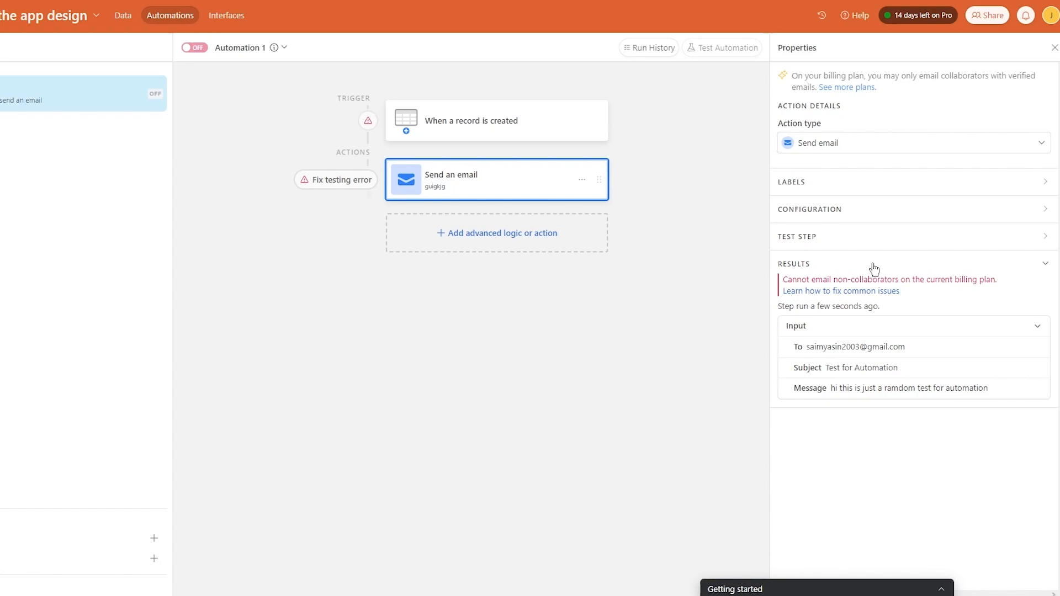
pyautogui.click(978, 328)
pyautogui.click(978, 329)
pyautogui.click(845, 182)
pyautogui.click(839, 185)
pyautogui.click(839, 210)
# - Replace the To recipient with a different address from clipboard history
pyautogui.moveTo(890, 298); pyautogui.dragTo(770, 315)
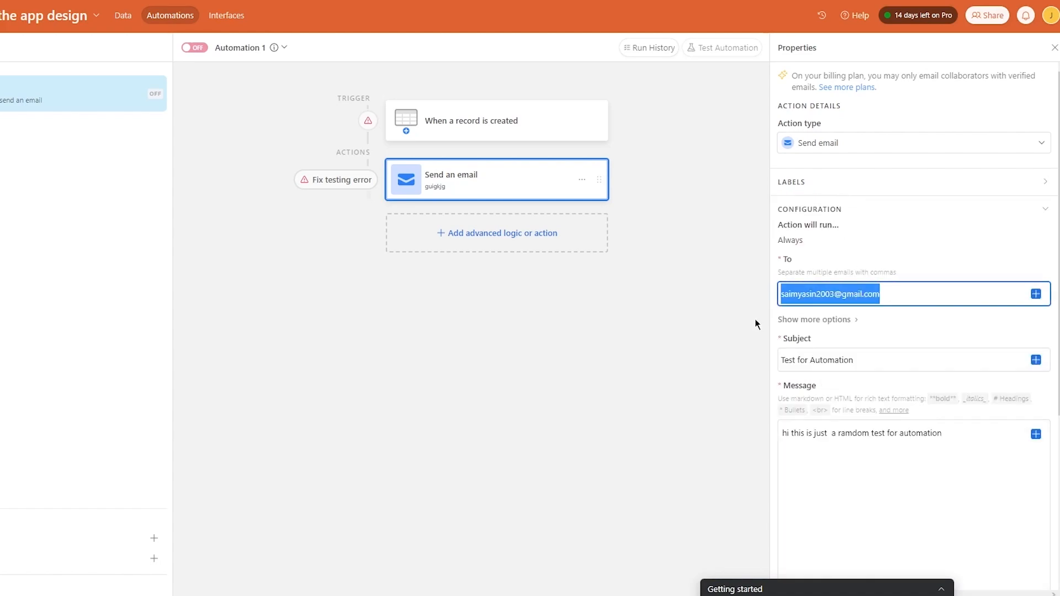
pyautogui.press('super+v')
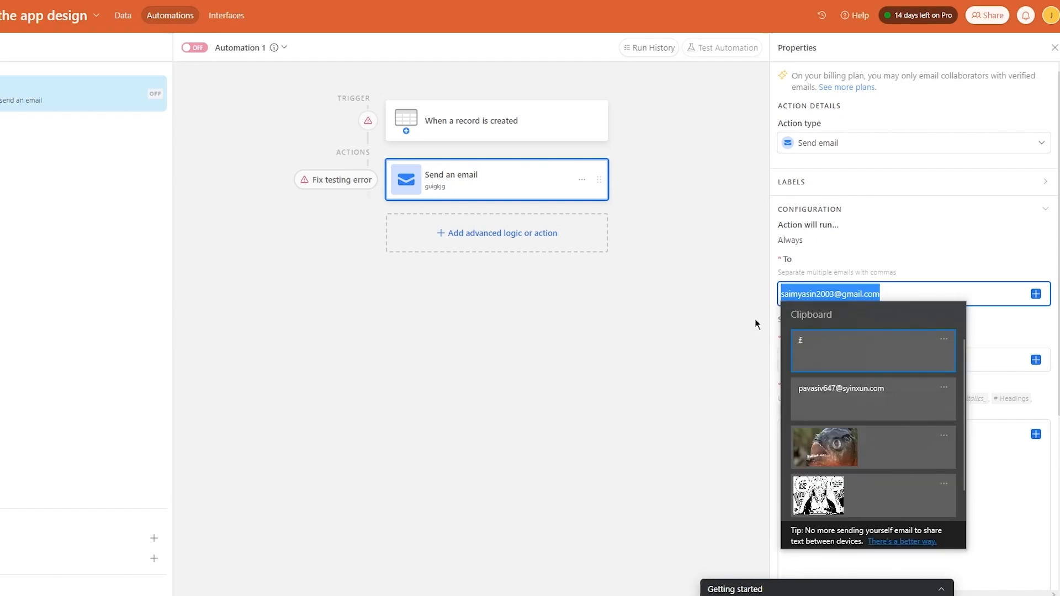
pyautogui.click(821, 400)
# - Retest the email step, get the same non-collaborator error, and close the step settings
pyautogui.scroll(-5, 864, 418)
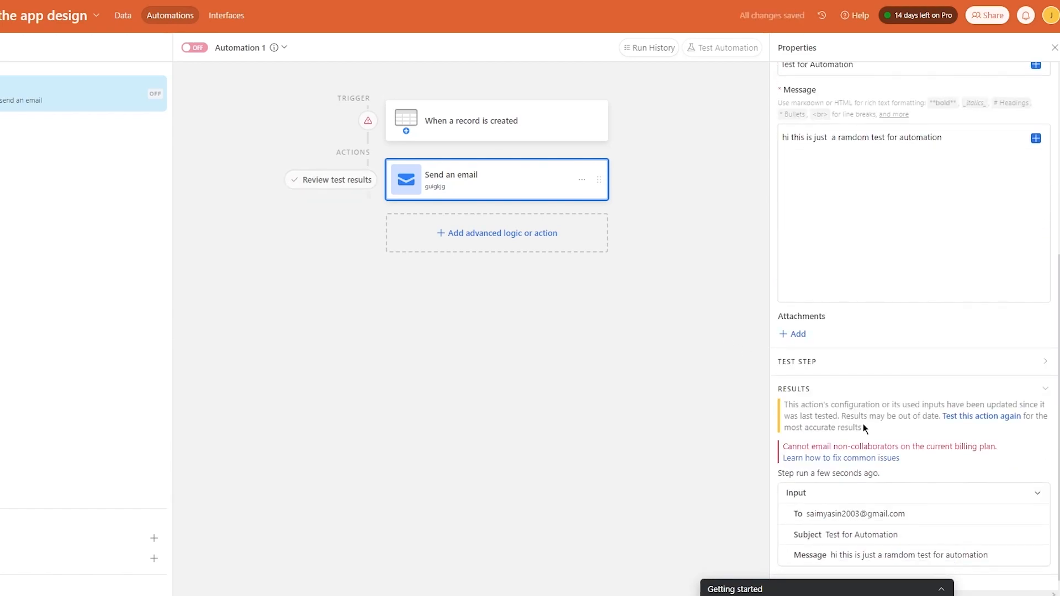
pyautogui.moveTo(935, 579); pyautogui.dragTo(729, 577)
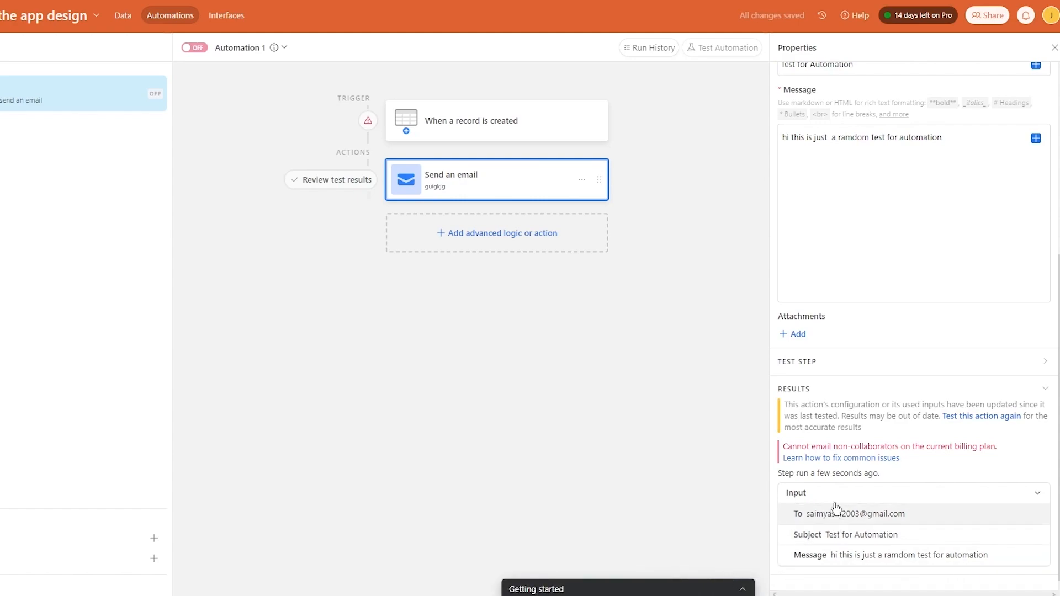
pyautogui.scroll(5, 847, 348)
pyautogui.scroll(-4, 802, 324)
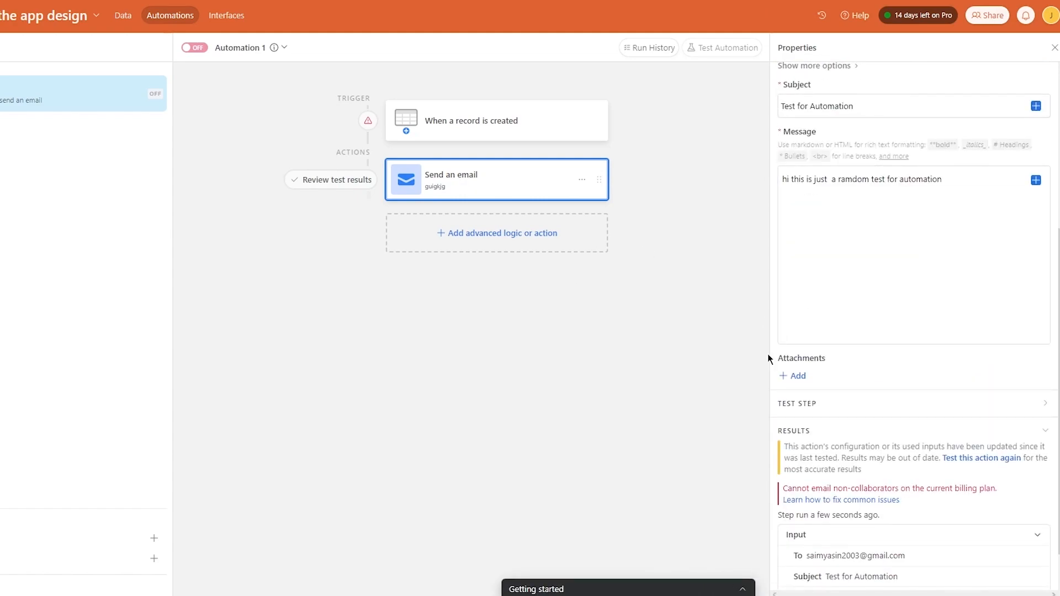
pyautogui.click(856, 403)
pyautogui.scroll(-2, 883, 386)
pyautogui.click(901, 359)
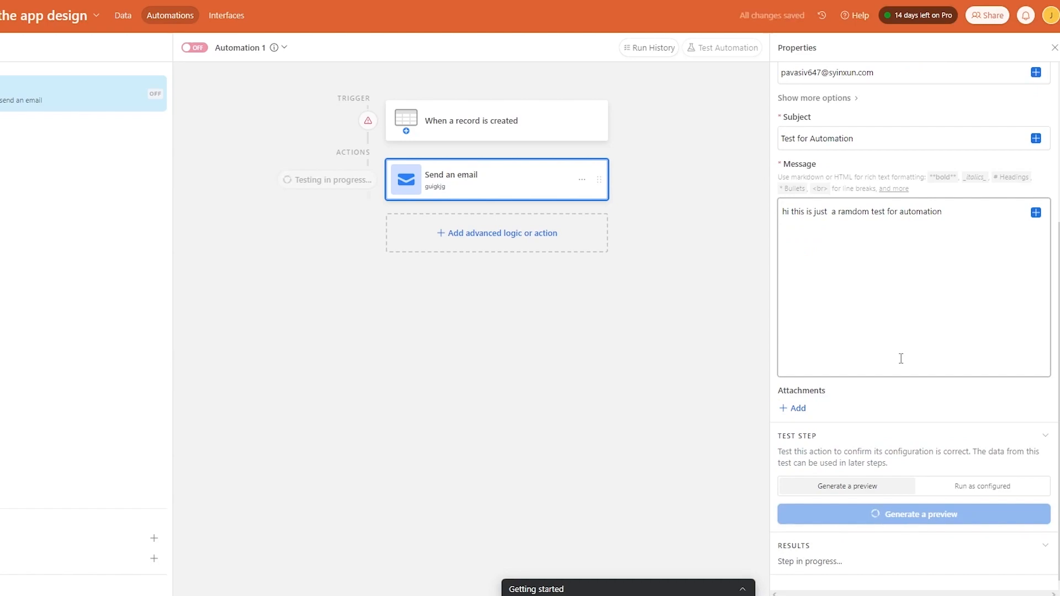
pyautogui.scroll(-2, 900, 358)
pyautogui.moveTo(851, 446); pyautogui.dragTo(1008, 459)
pyautogui.click(753, 429)
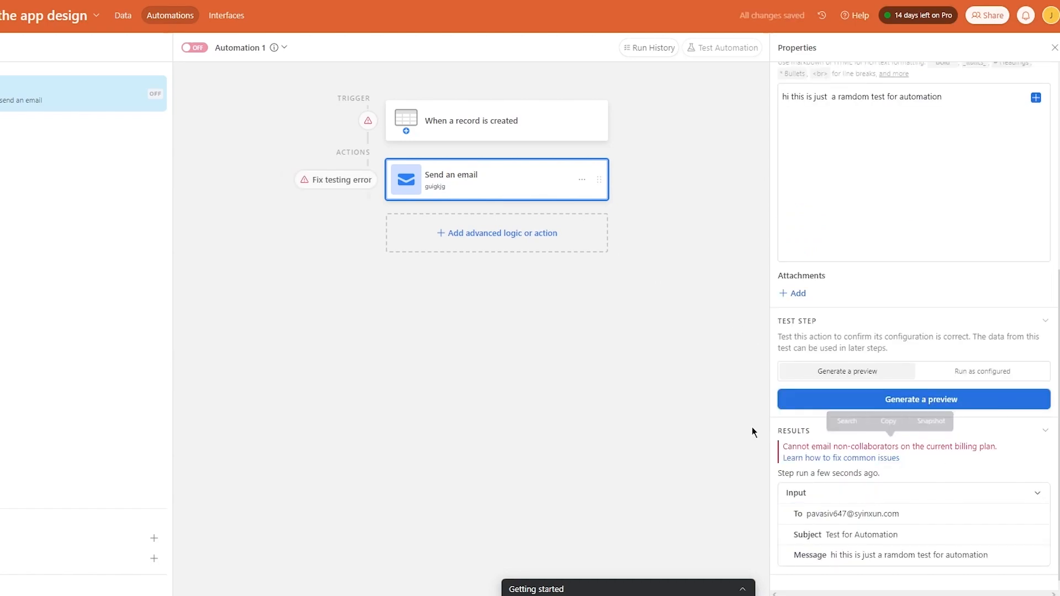
pyautogui.click(1054, 48)
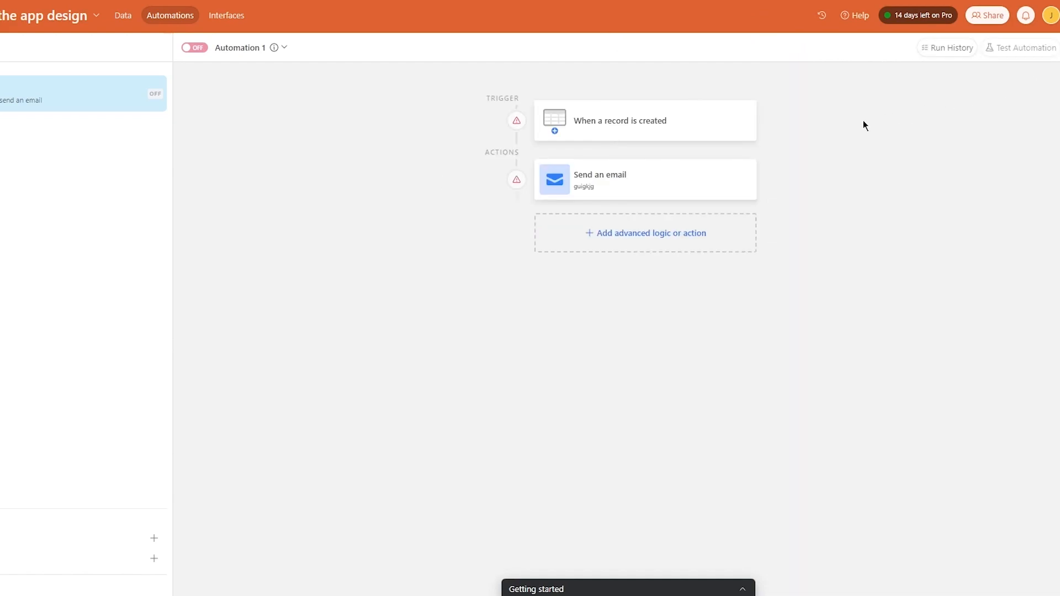
# - Check the Run History, then bring up the 'When a record is created' trigger settings
pyautogui.click(934, 48)
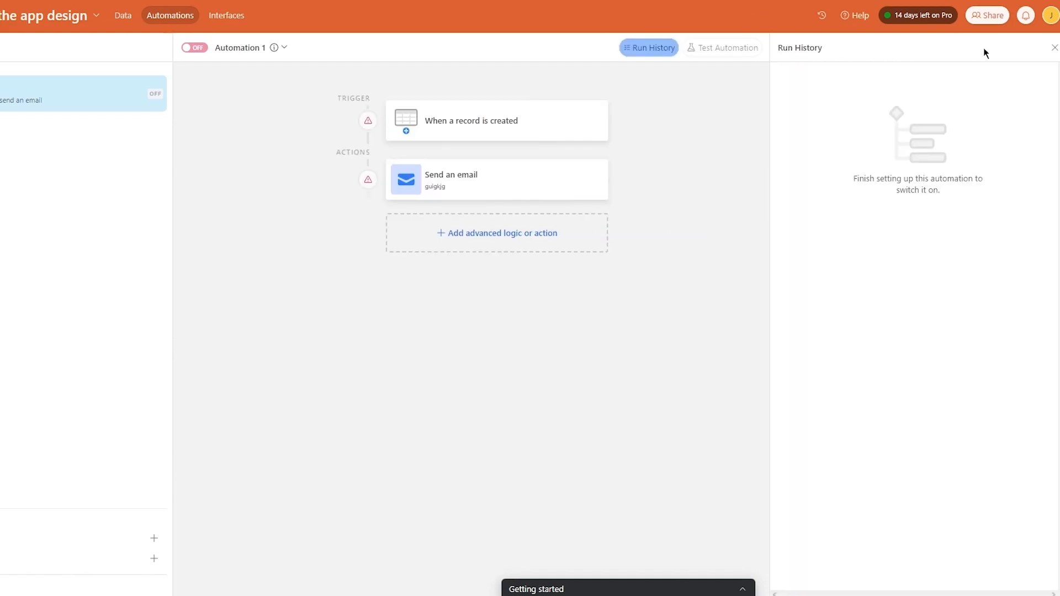
pyautogui.click(1053, 48)
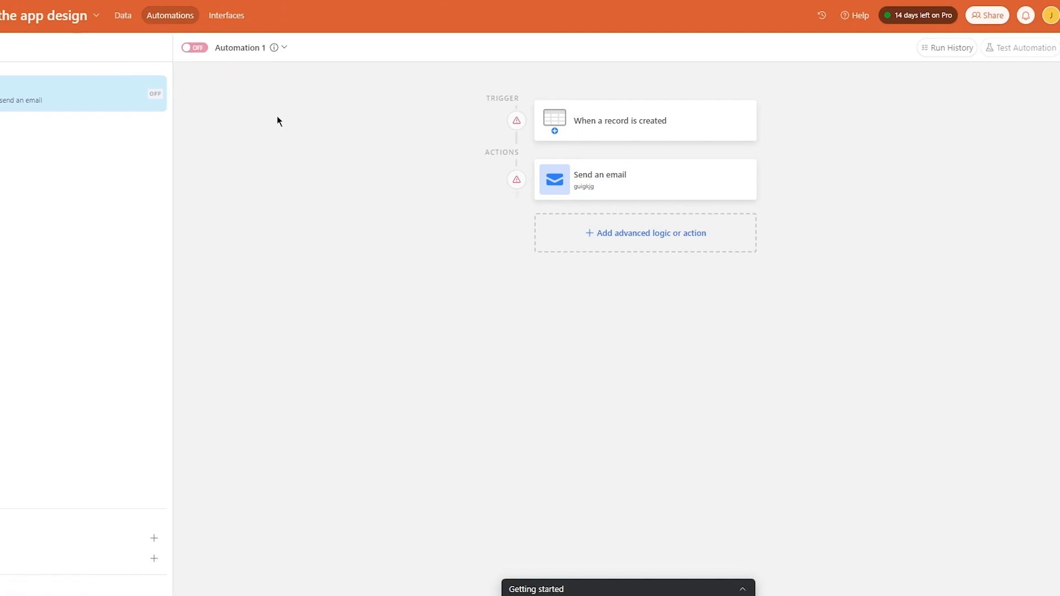
pyautogui.click(538, 130)
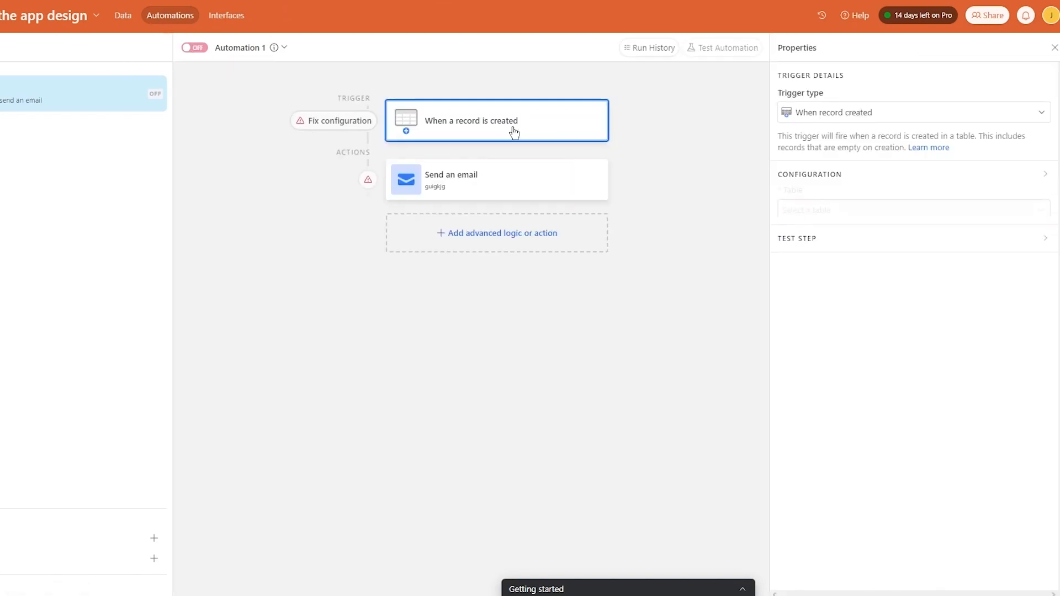
# - Point the trigger at Table 1, test it with an existing record, and review the email error
pyautogui.click(869, 212)
pyautogui.click(801, 252)
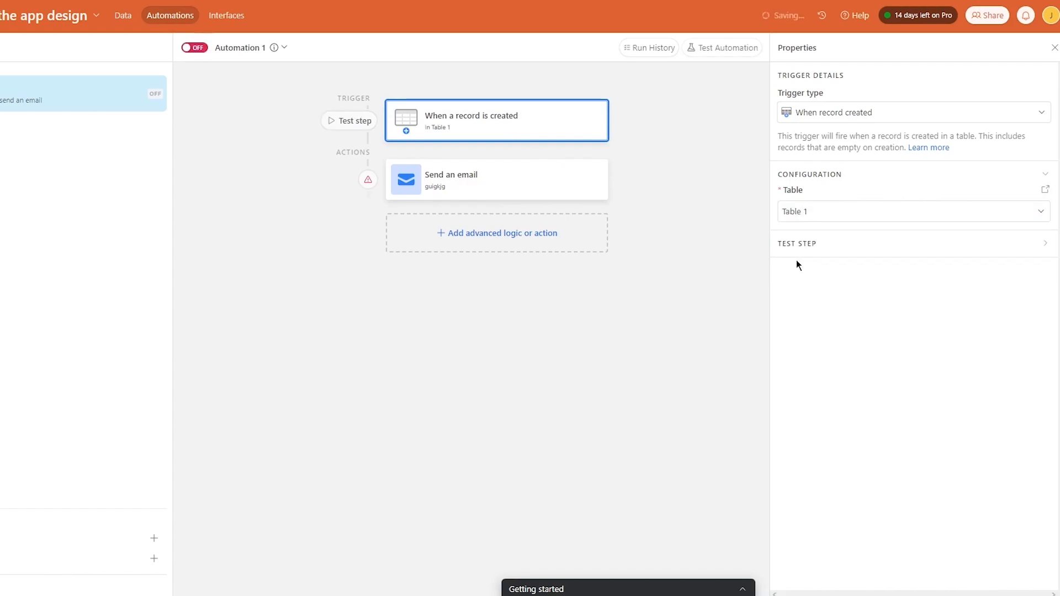
pyautogui.click(347, 126)
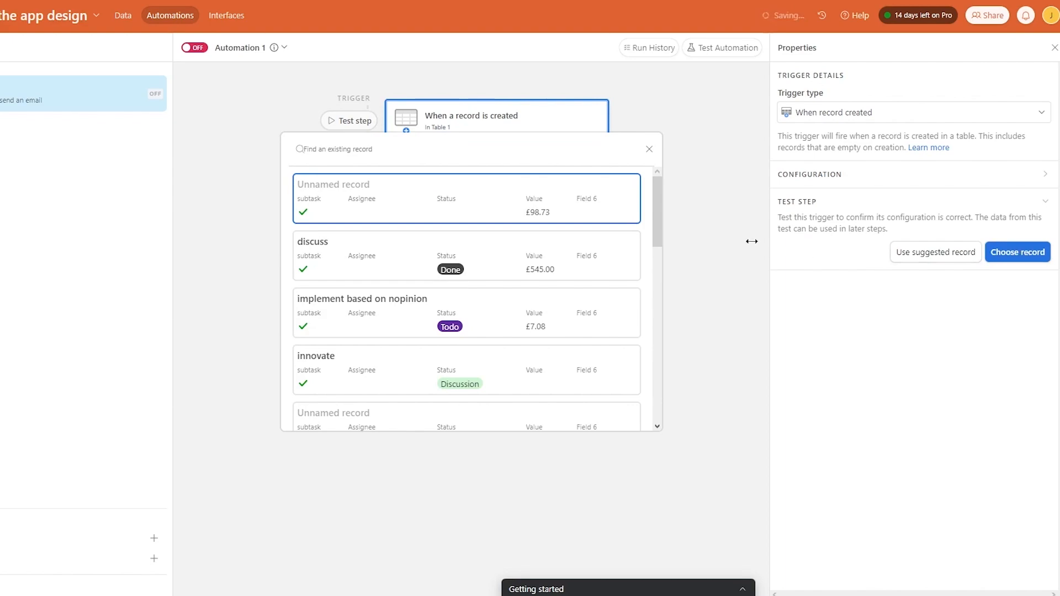
pyautogui.click(710, 239)
pyautogui.click(365, 179)
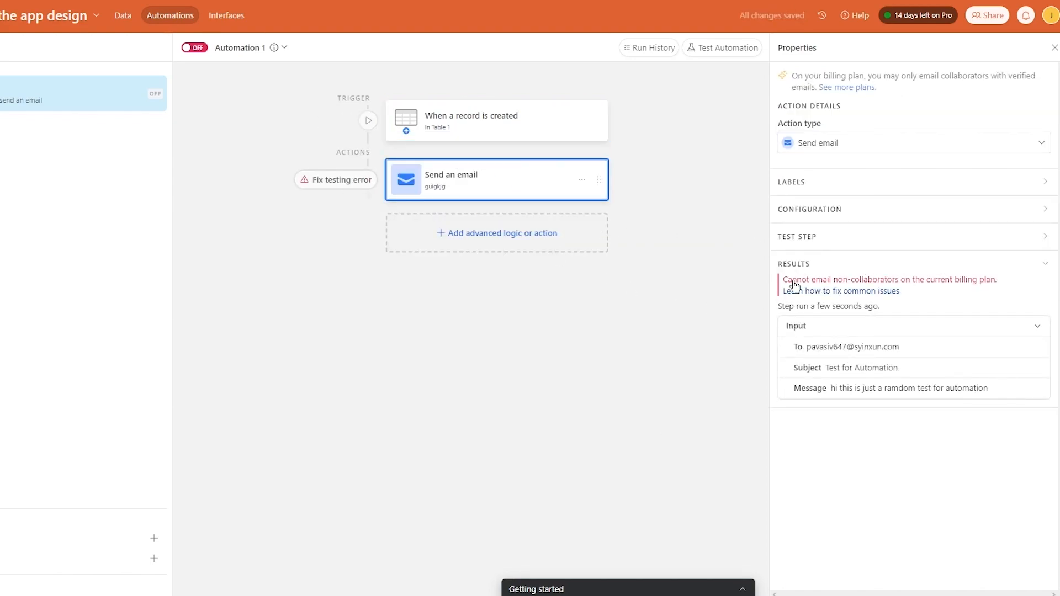
pyautogui.click(1055, 48)
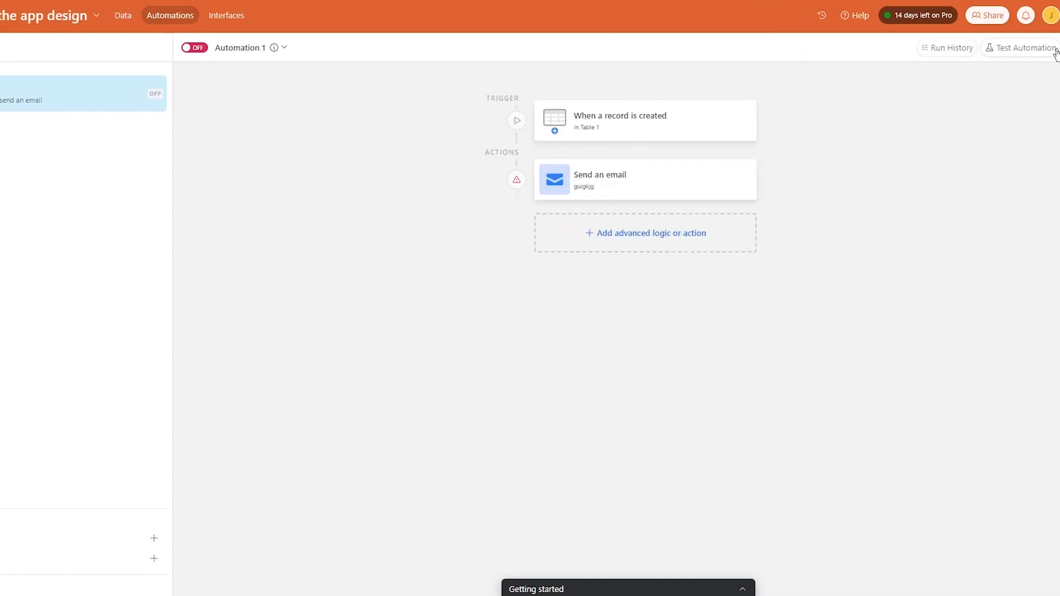
# - Test the whole automation on the 'discuss' record, which errors at the email step
pyautogui.click(1053, 49)
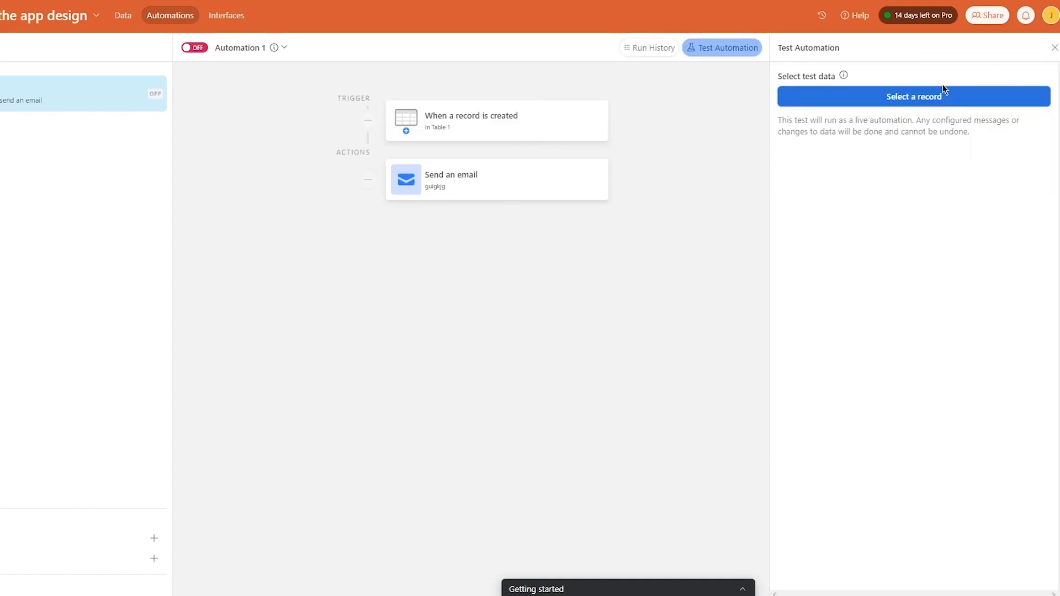
pyautogui.click(920, 96)
pyautogui.click(542, 266)
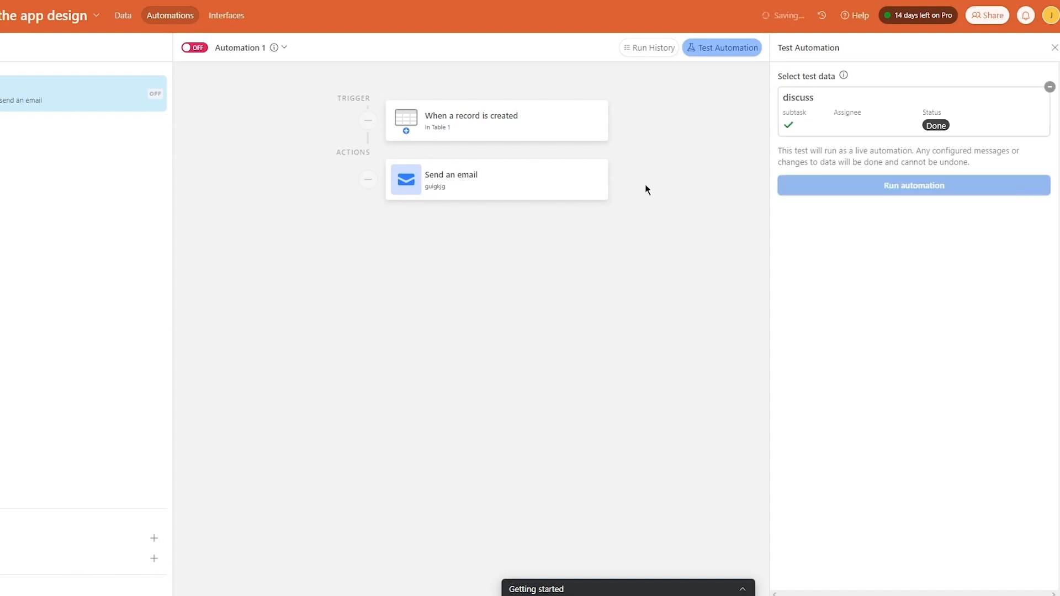
pyautogui.click(940, 189)
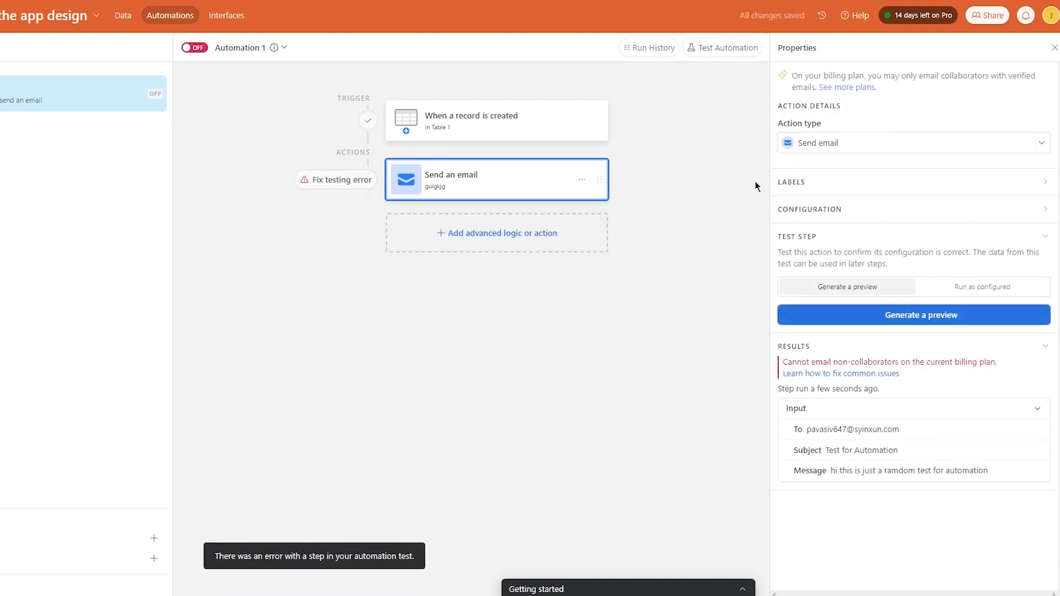
pyautogui.click(1055, 47)
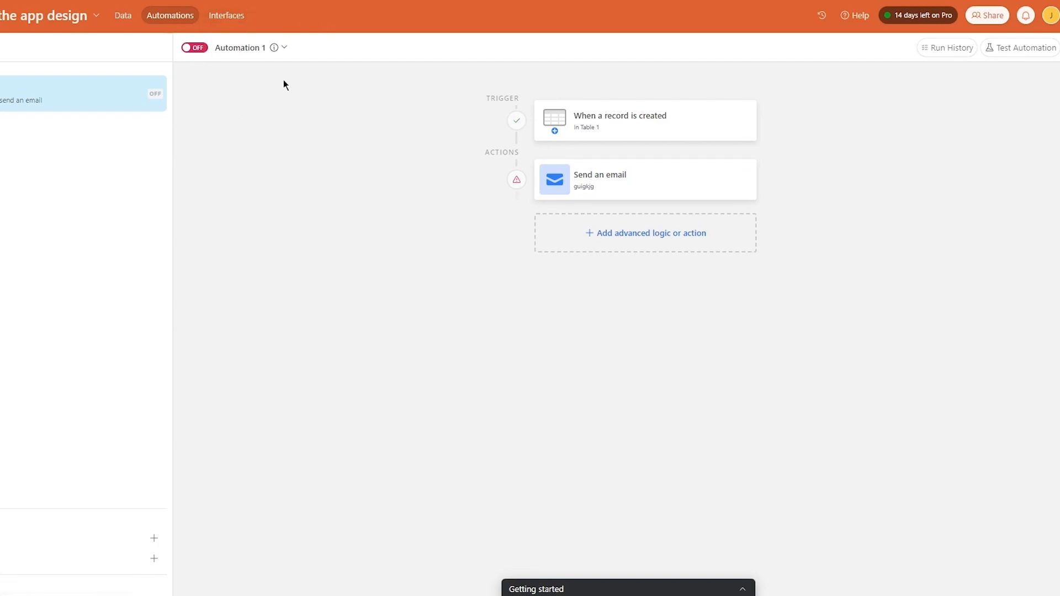
# - Leave the automation off for now and start building an interface from the Interfaces tab
pyautogui.click(228, 16)
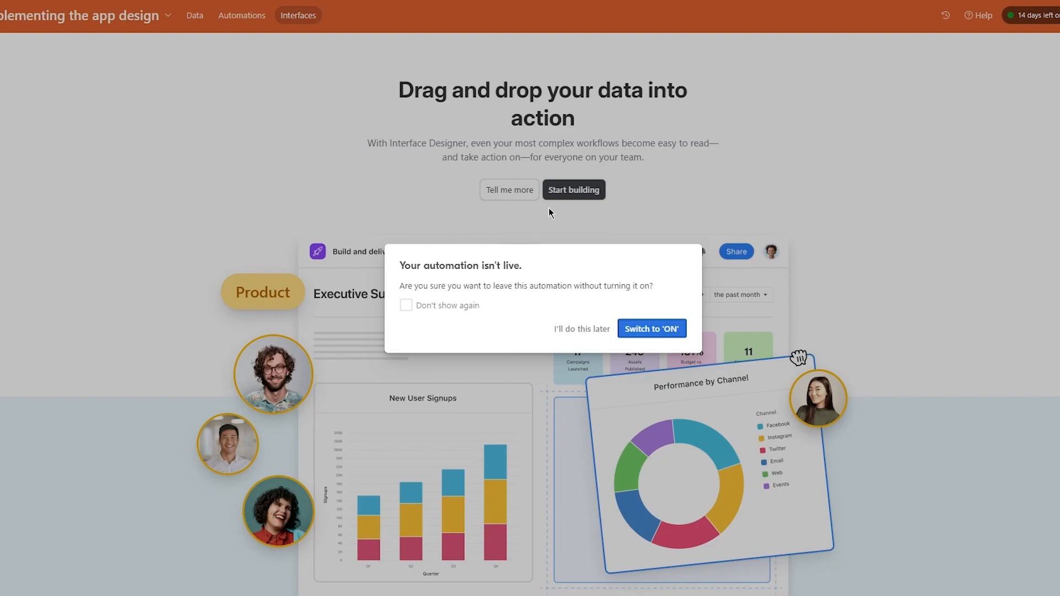
pyautogui.click(590, 330)
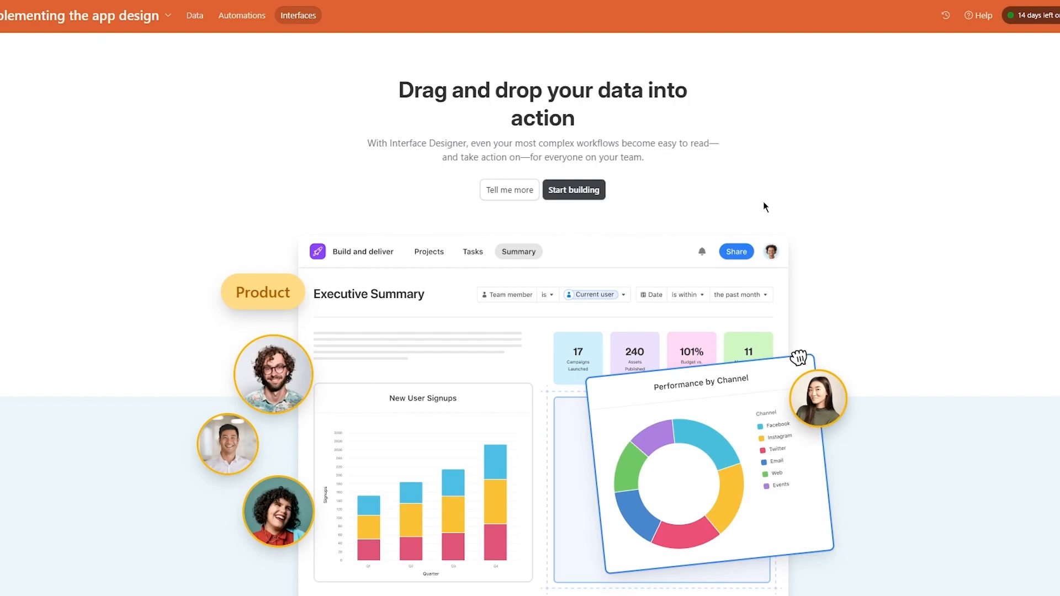
pyautogui.click(585, 191)
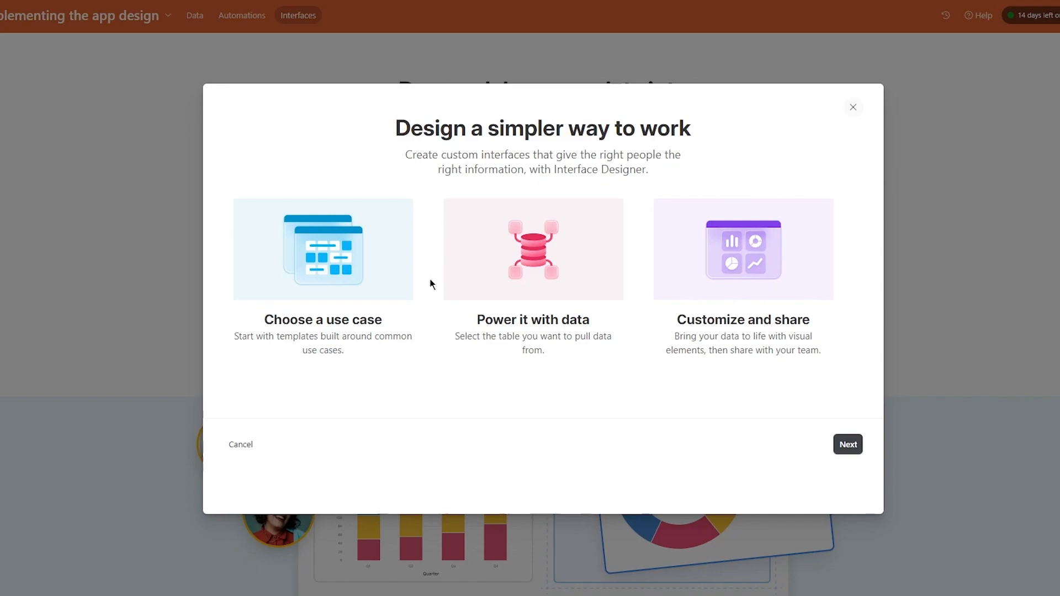
# - Read through the Interface Designer introduction cards
pyautogui.moveTo(231, 338); pyautogui.dragTo(433, 372)
pyautogui.click(432, 372)
pyautogui.moveTo(476, 319); pyautogui.dragTo(597, 338)
pyautogui.click(605, 367)
pyautogui.moveTo(456, 336); pyautogui.dragTo(589, 371)
pyautogui.click(582, 370)
pyautogui.moveTo(676, 319); pyautogui.dragTo(844, 355)
pyautogui.click(841, 358)
# - Name the interface 'new interface' and give its badge a purple colour and icon
pyautogui.click(859, 445)
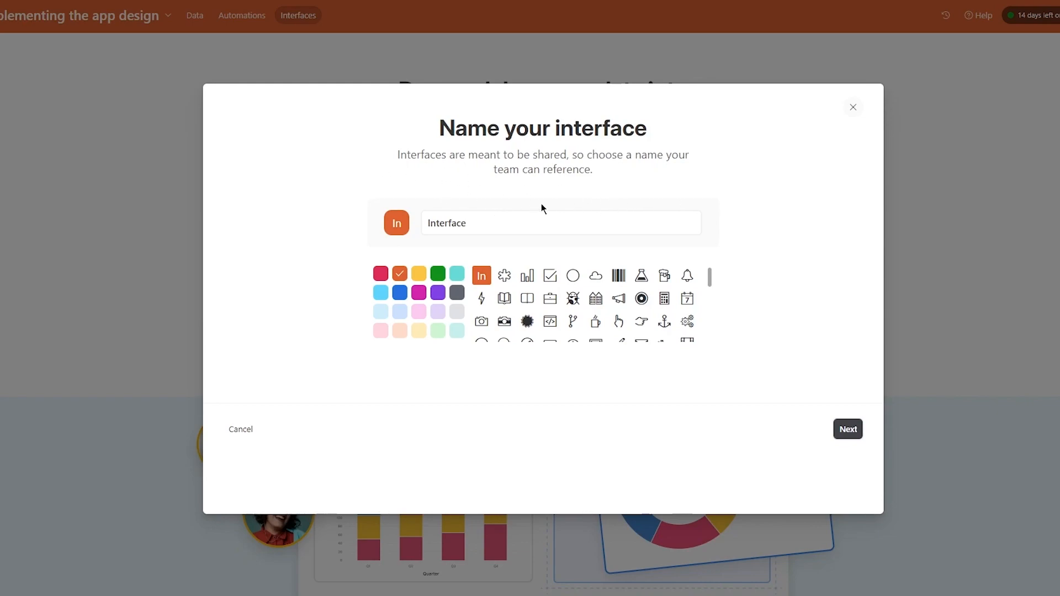
pyautogui.write('new ')
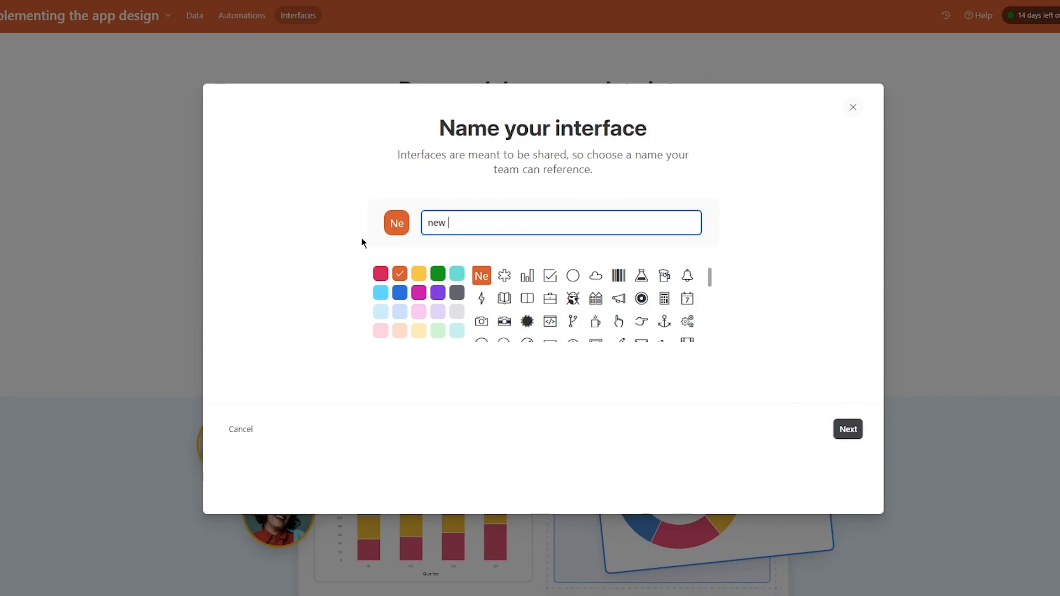
pyautogui.write('interface')
pyautogui.click(446, 298)
pyautogui.click(437, 298)
pyautogui.click(549, 321)
pyautogui.click(573, 298)
pyautogui.press('Return')
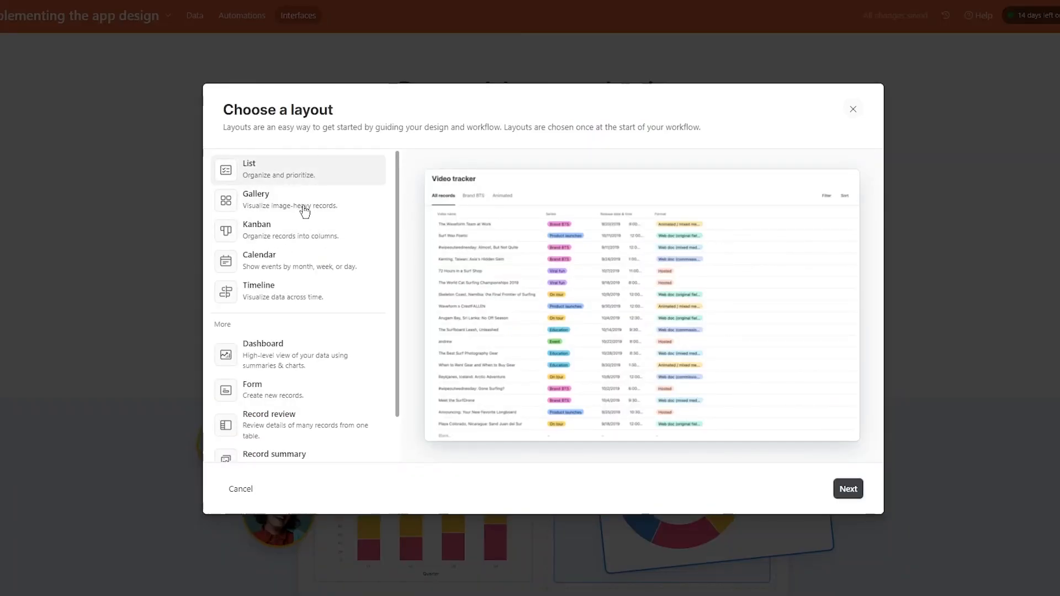
# - Choose the Kanban layout on Table 1, stacked by Status, and finish
pyautogui.click(305, 230)
pyautogui.scroll(-1, 309, 375)
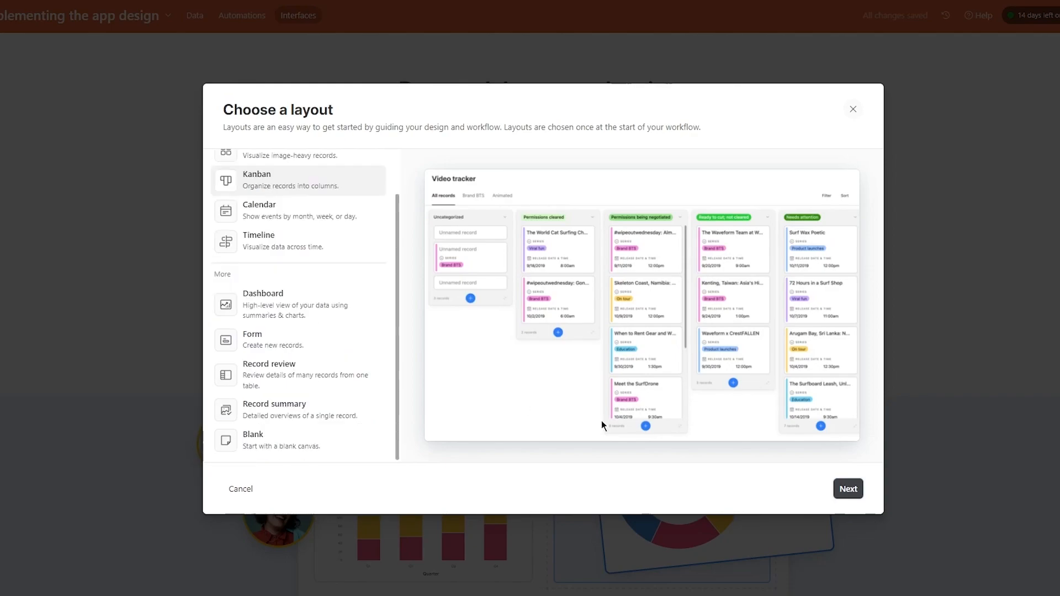
pyautogui.click(849, 490)
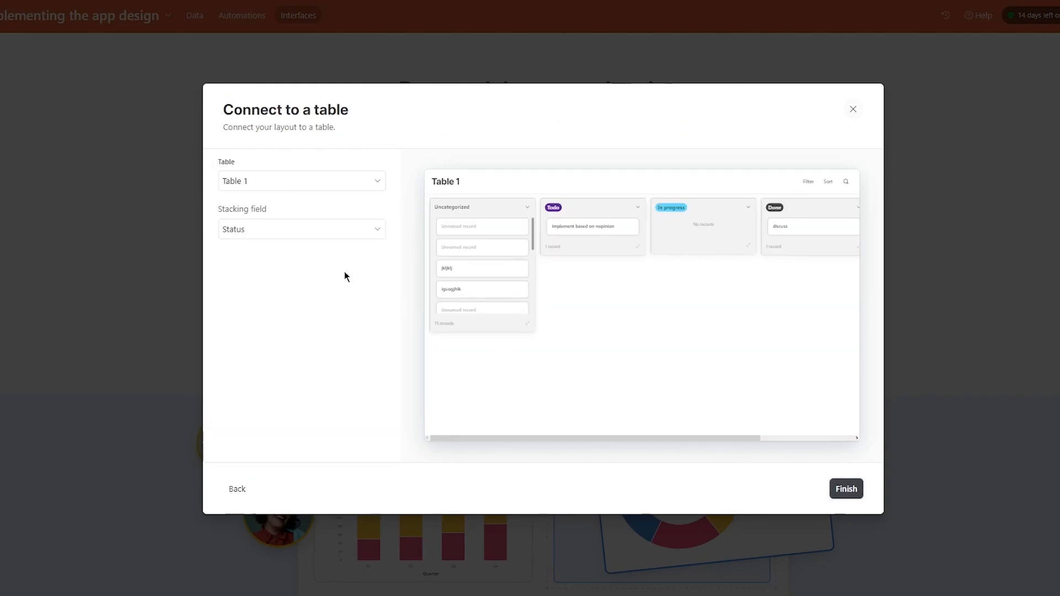
pyautogui.click(302, 229)
pyautogui.click(303, 230)
pyautogui.click(846, 489)
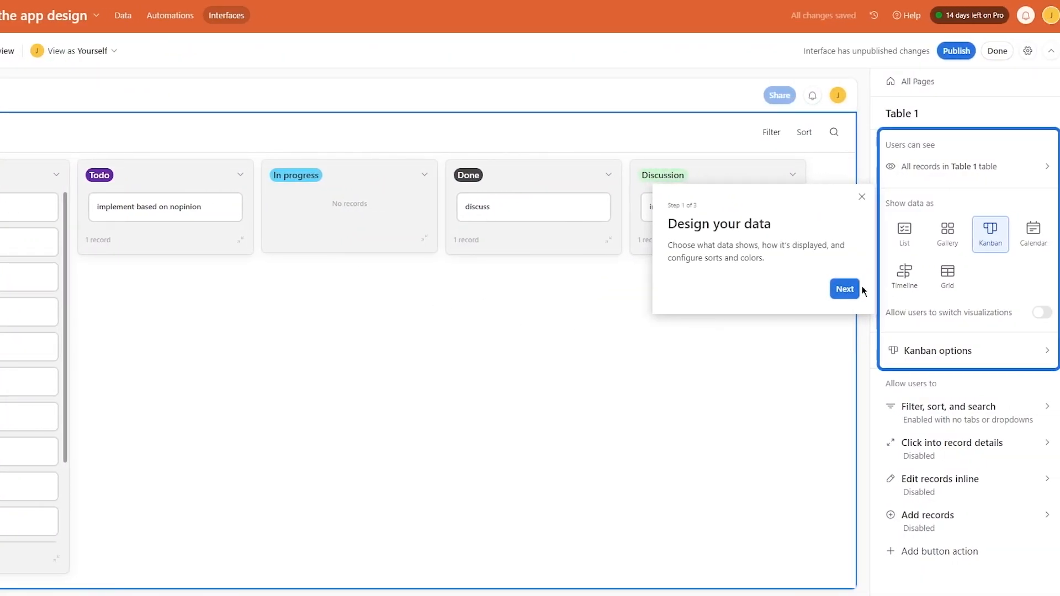
# - Dismiss the onboarding tour, show filters as tabs, and add a new filter tab
pyautogui.click(844, 286)
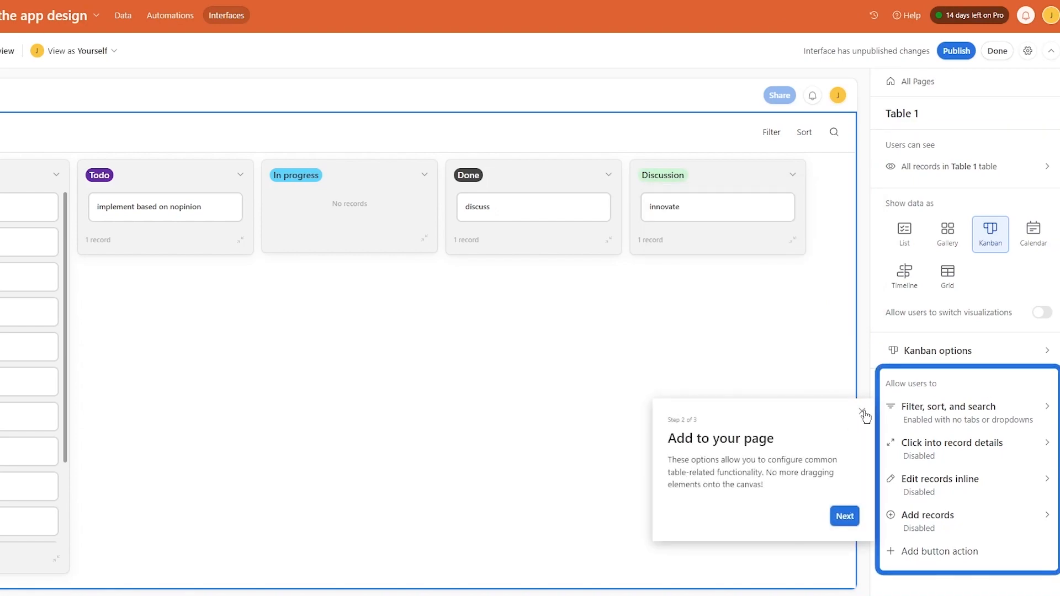
pyautogui.click(861, 411)
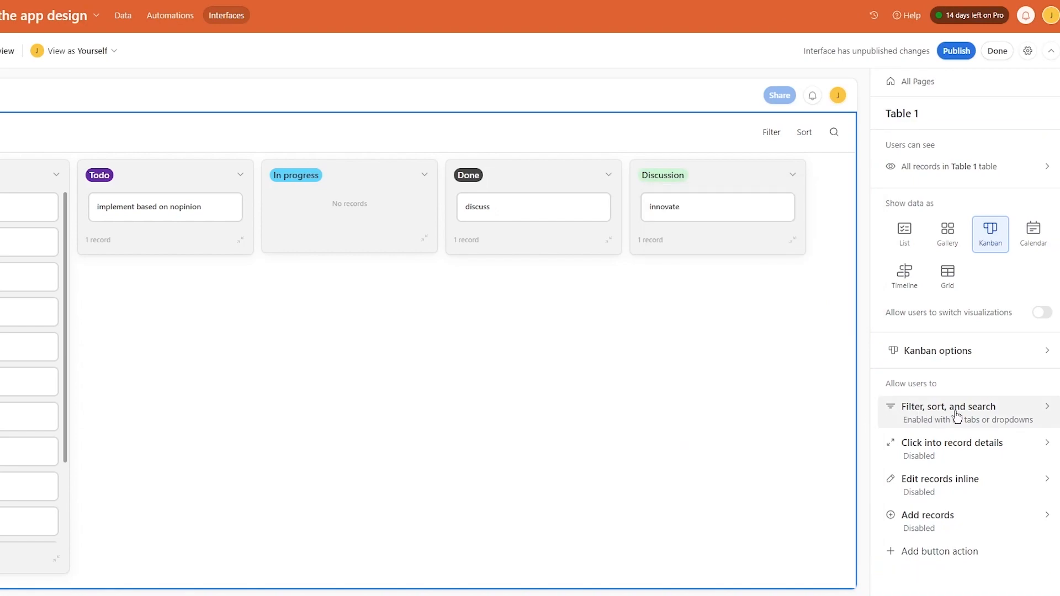
pyautogui.click(911, 426)
pyautogui.click(969, 323)
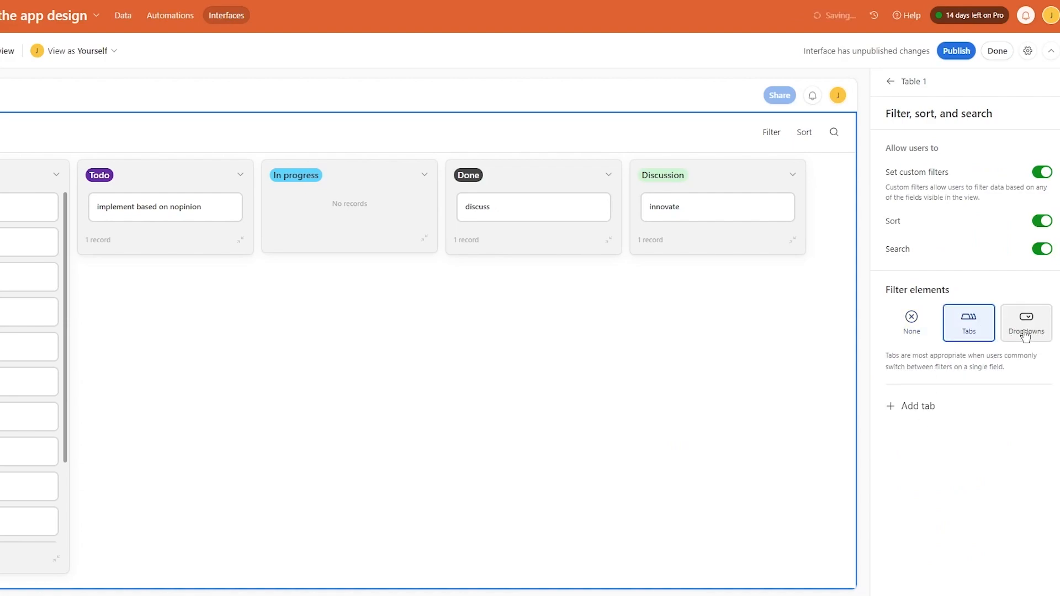
pyautogui.click(918, 411)
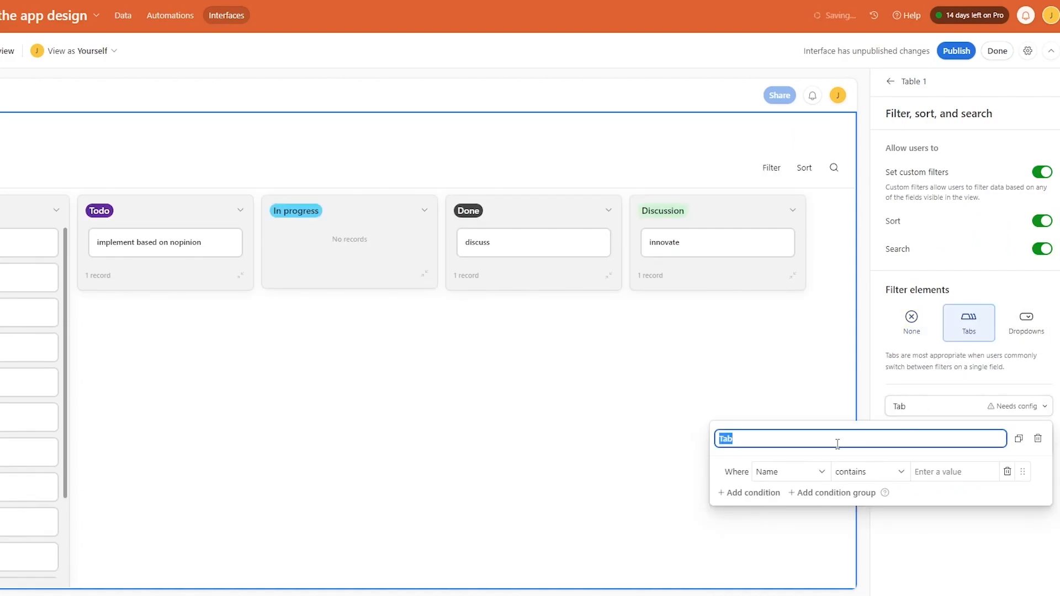
# - Review the new tab's Name filter condition and close the tab settings
pyautogui.click(805, 470)
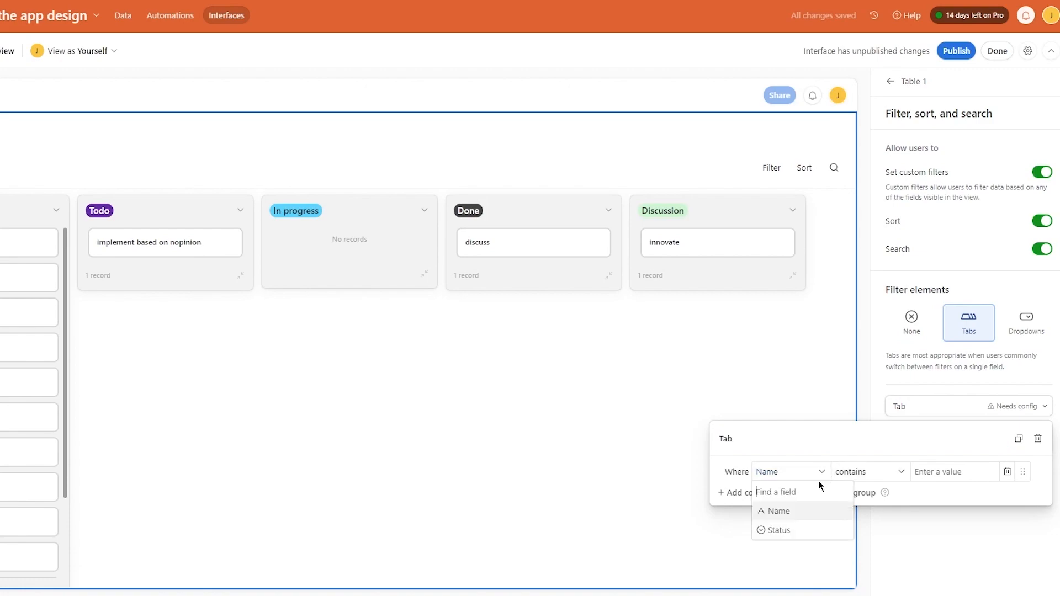
pyautogui.click(848, 472)
pyautogui.click(661, 375)
pyautogui.click(764, 384)
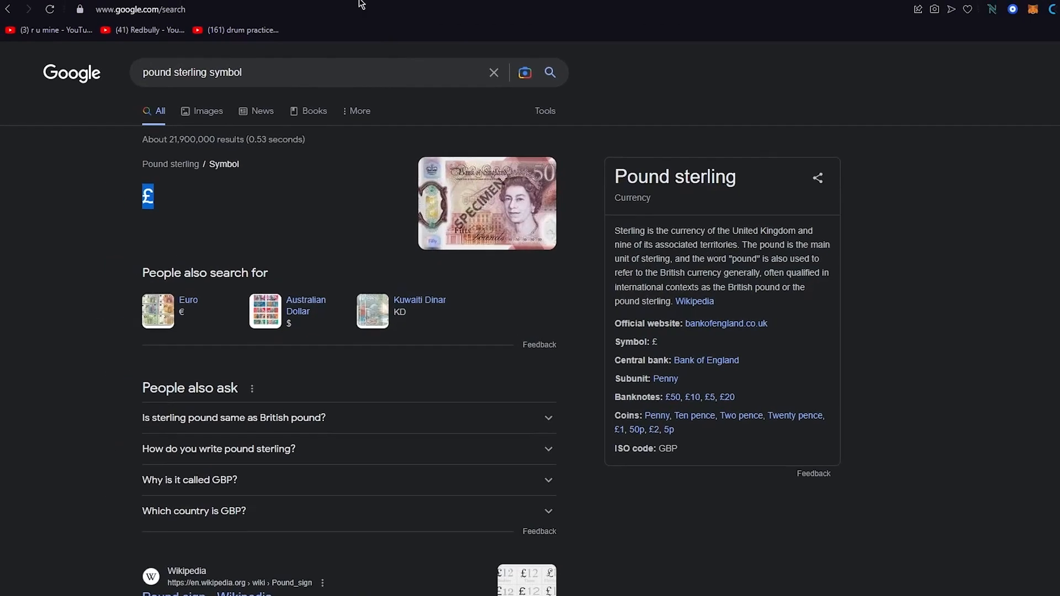
pyautogui.click(359, 9)
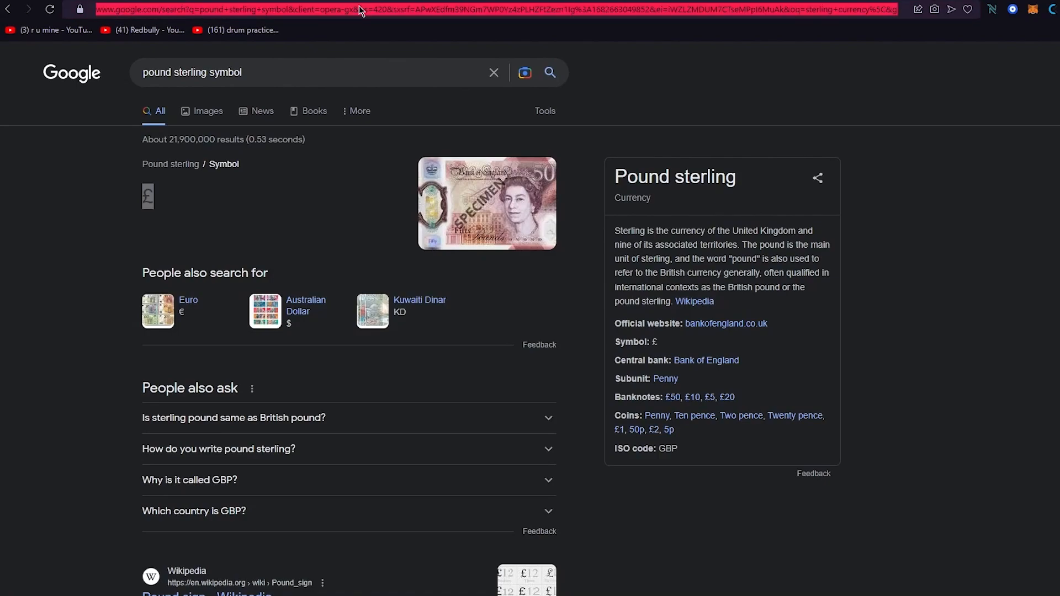
# - Search Google for 'airtable pricing'
pyautogui.write('airta')
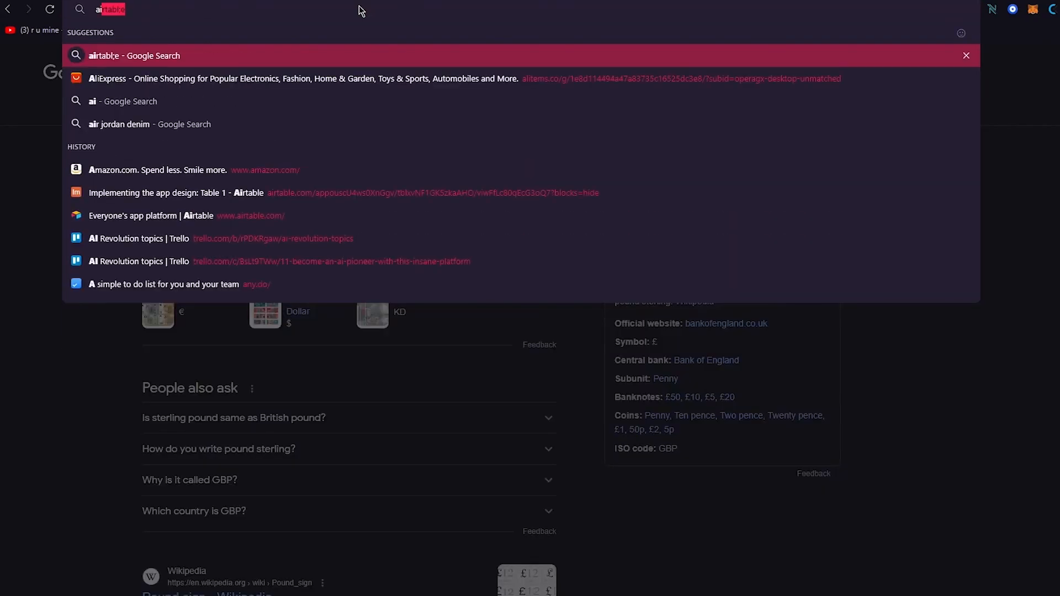
pyautogui.write('bl')
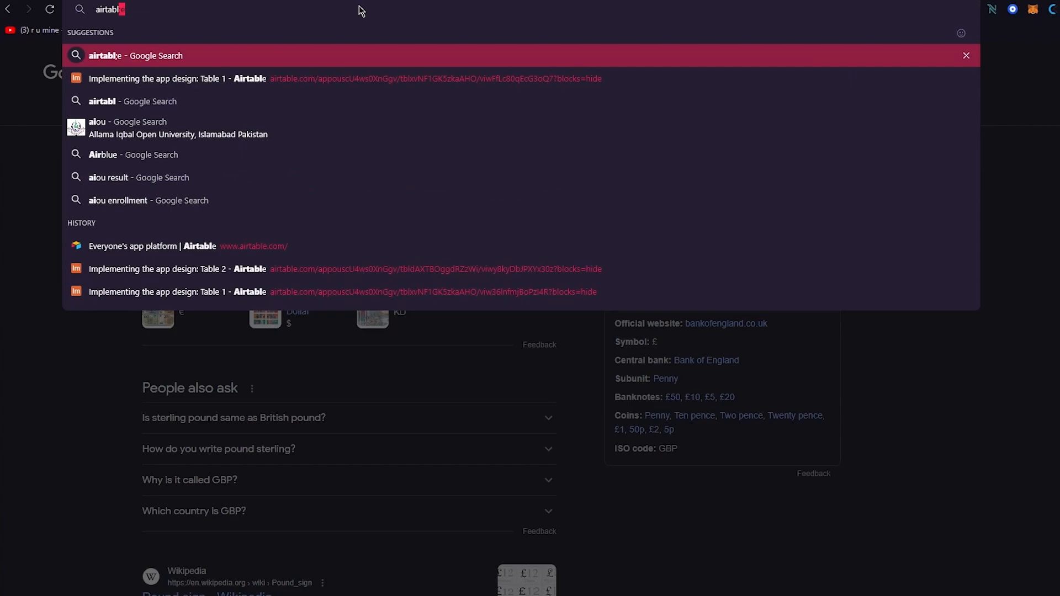
pyautogui.write('e pri')
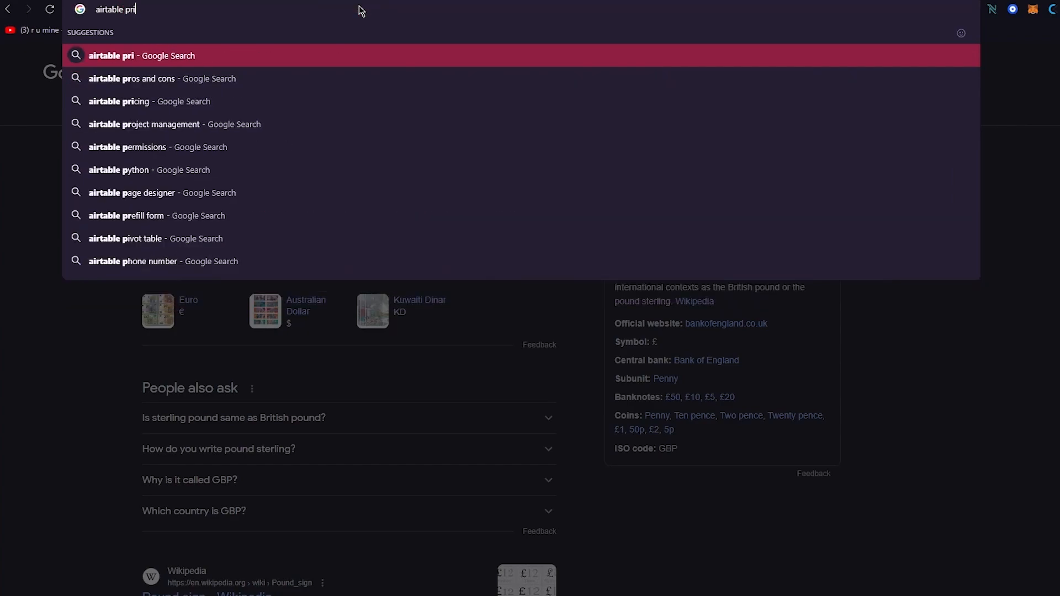
pyautogui.write('cings')
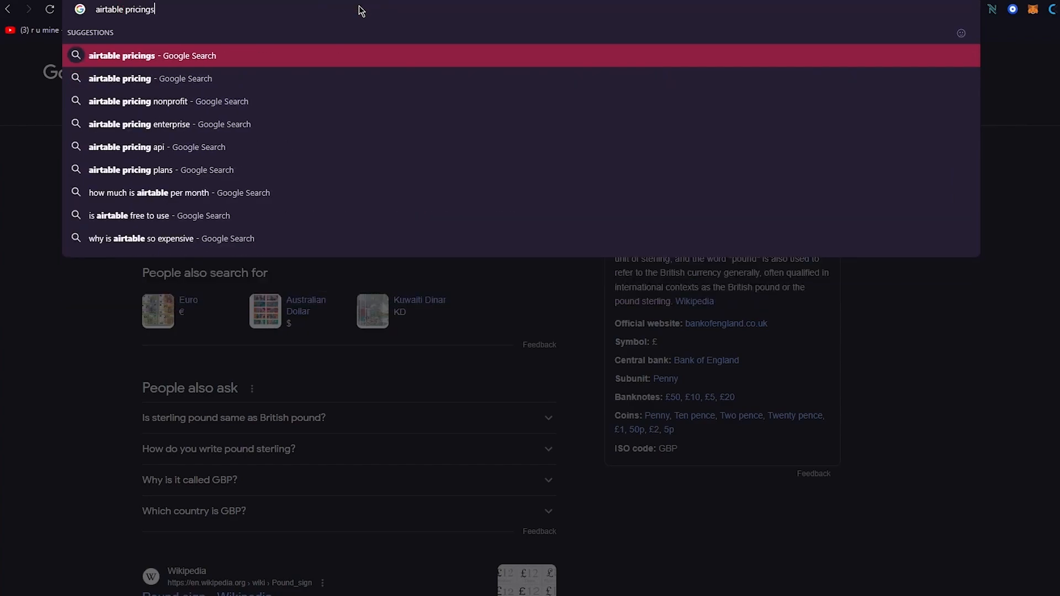
pyautogui.press('Return')
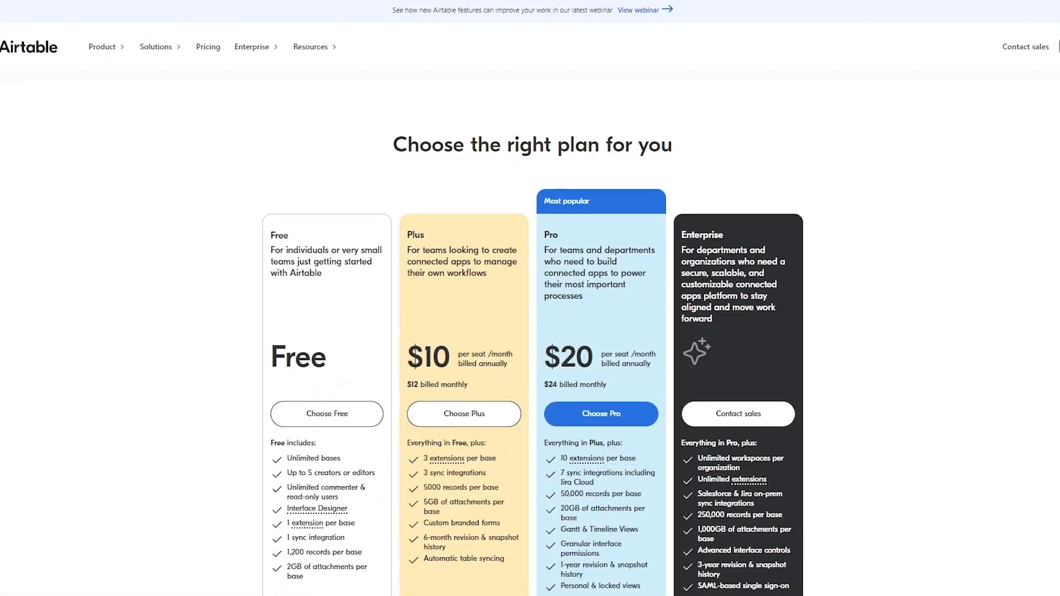
pyautogui.scroll(-2, 556, 169)
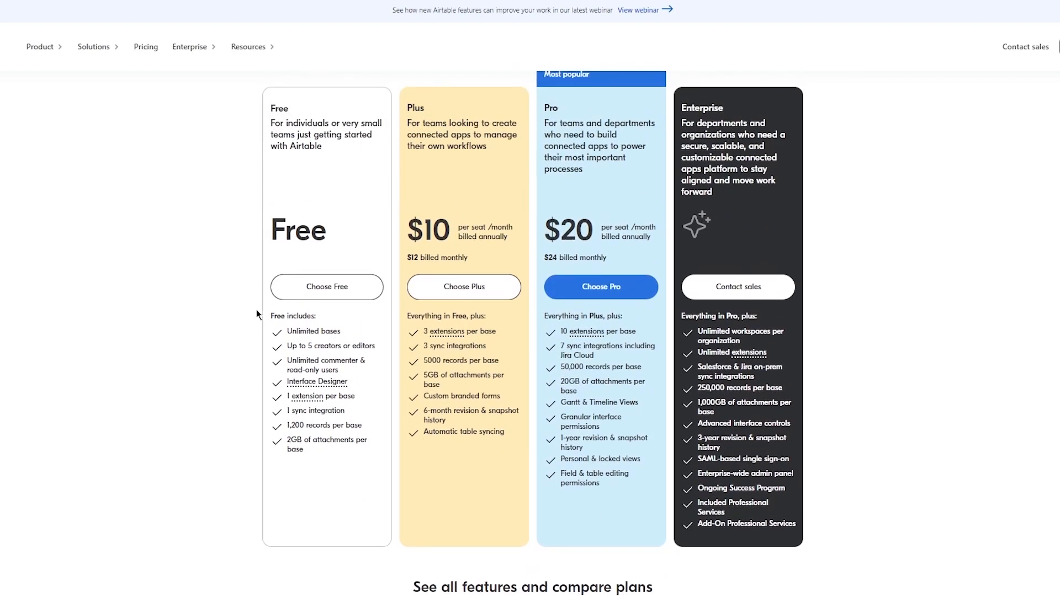
pyautogui.moveTo(288, 331); pyautogui.dragTo(395, 439)
pyautogui.click(198, 339)
pyautogui.scroll(2, 250, 358)
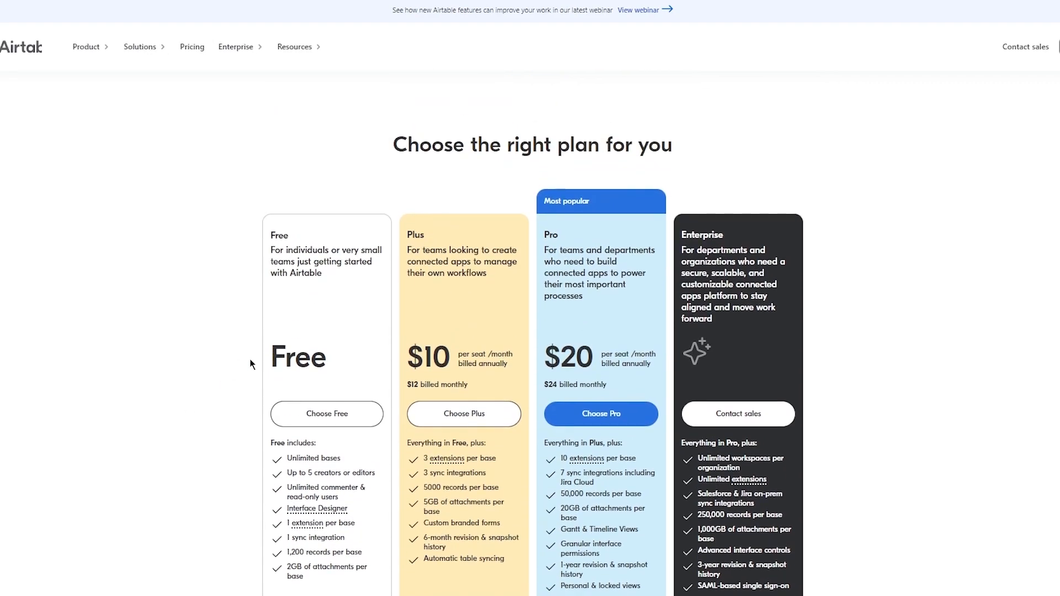
pyautogui.moveTo(402, 230); pyautogui.dragTo(795, 408)
pyautogui.click(842, 356)
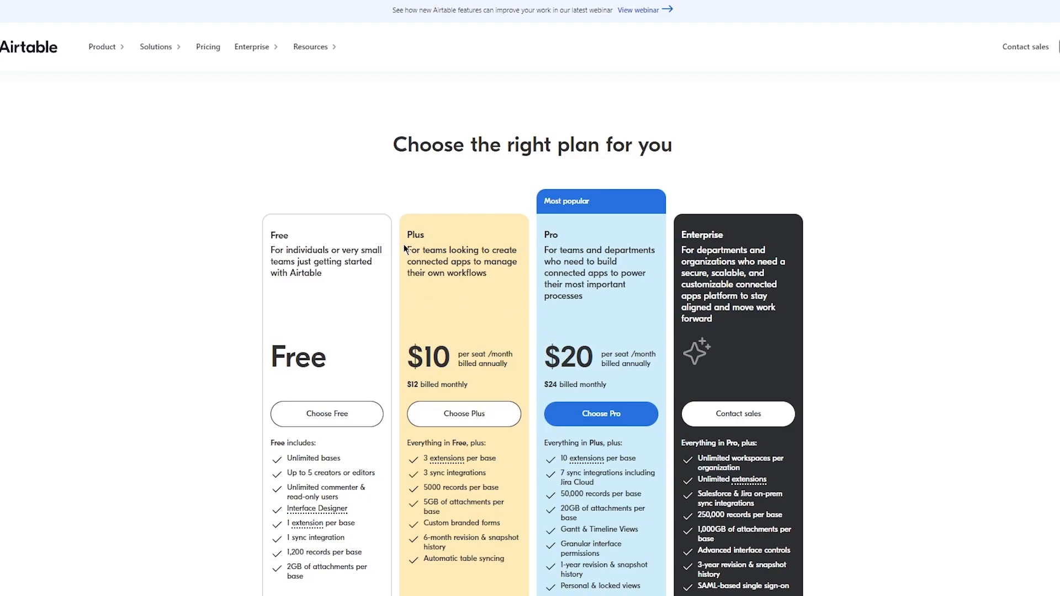
pyautogui.moveTo(407, 251); pyautogui.dragTo(654, 285)
pyautogui.click(769, 284)
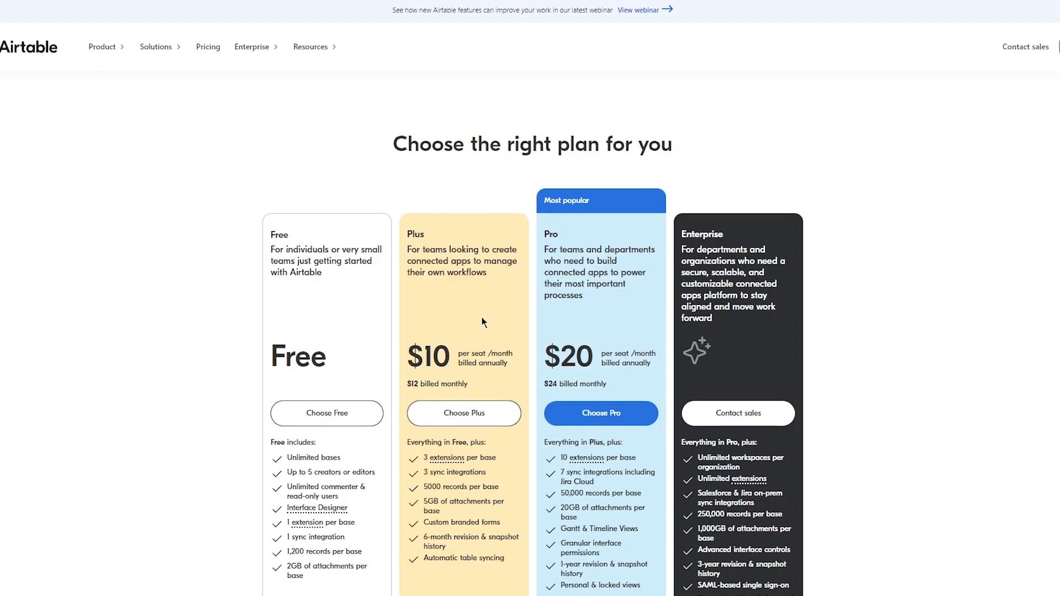
pyautogui.scroll(-3, 481, 318)
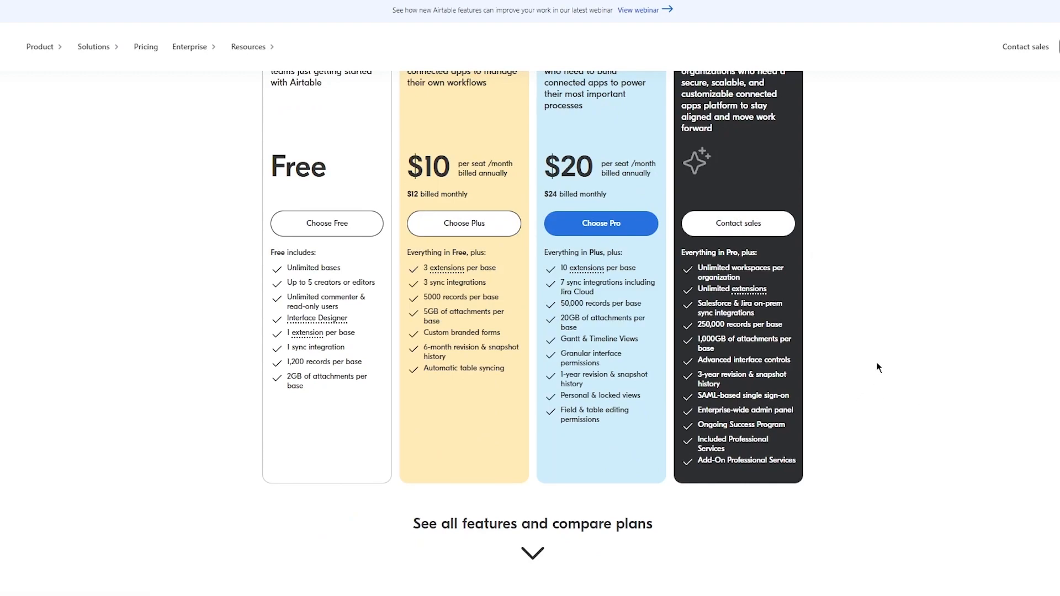
pyautogui.scroll(3, 876, 364)
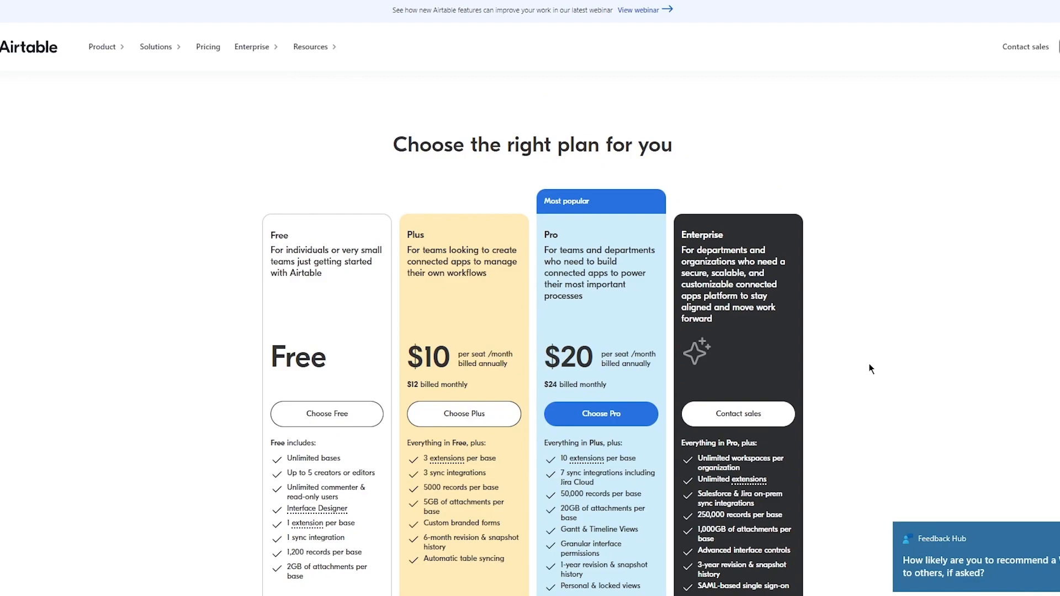
pyautogui.scroll(-1, 861, 373)
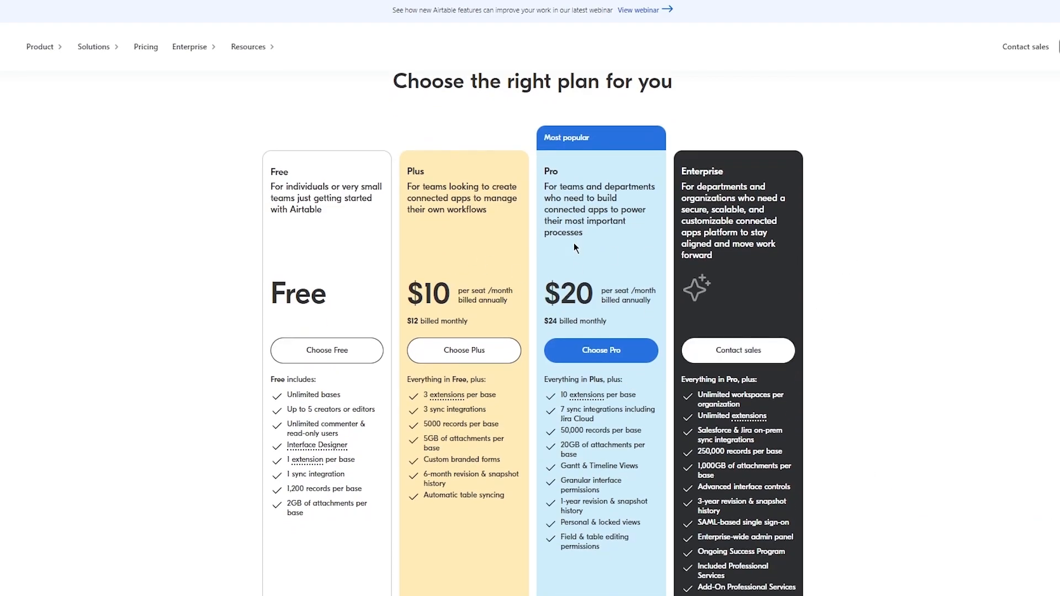
pyautogui.moveTo(540, 160); pyautogui.dragTo(634, 237)
pyautogui.click(868, 218)
pyautogui.scroll(-2, 617, 278)
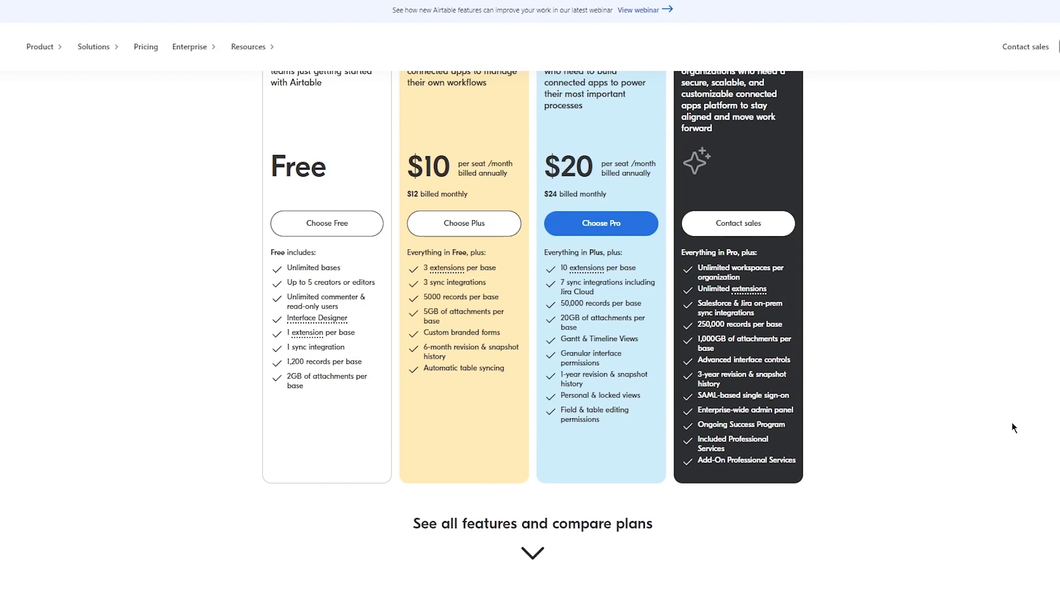
pyautogui.scroll(3, 1012, 424)
pyautogui.hotkey('ctrl', 'a')
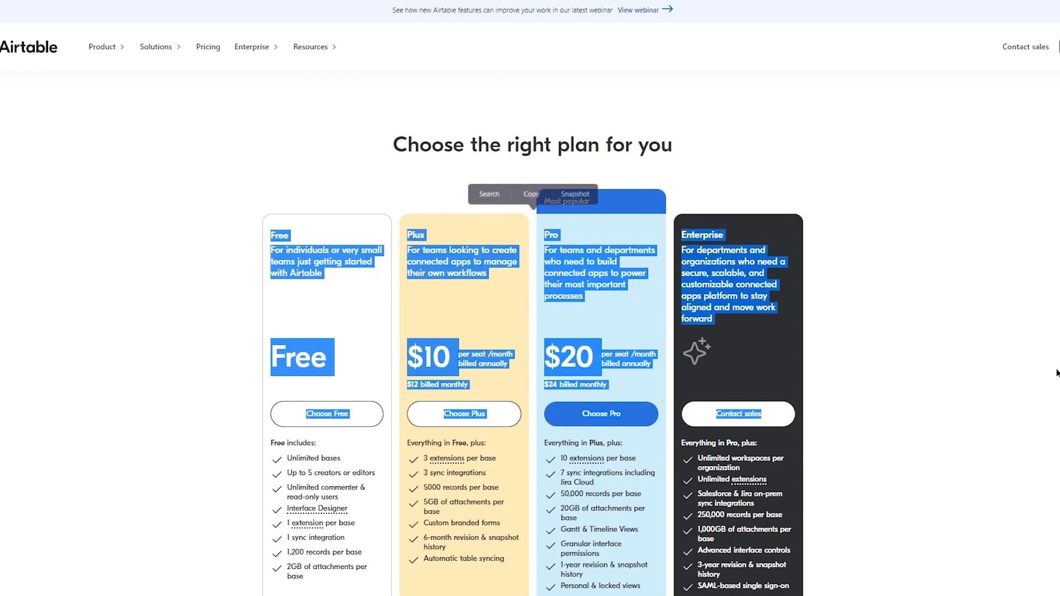
pyautogui.click(861, 323)
pyautogui.scroll(-3, 861, 325)
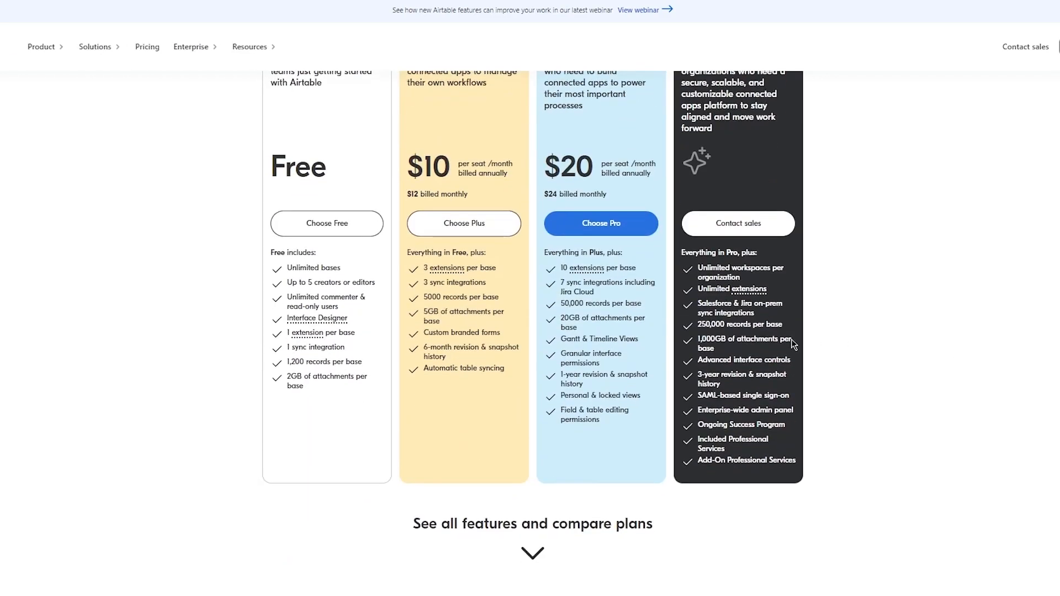